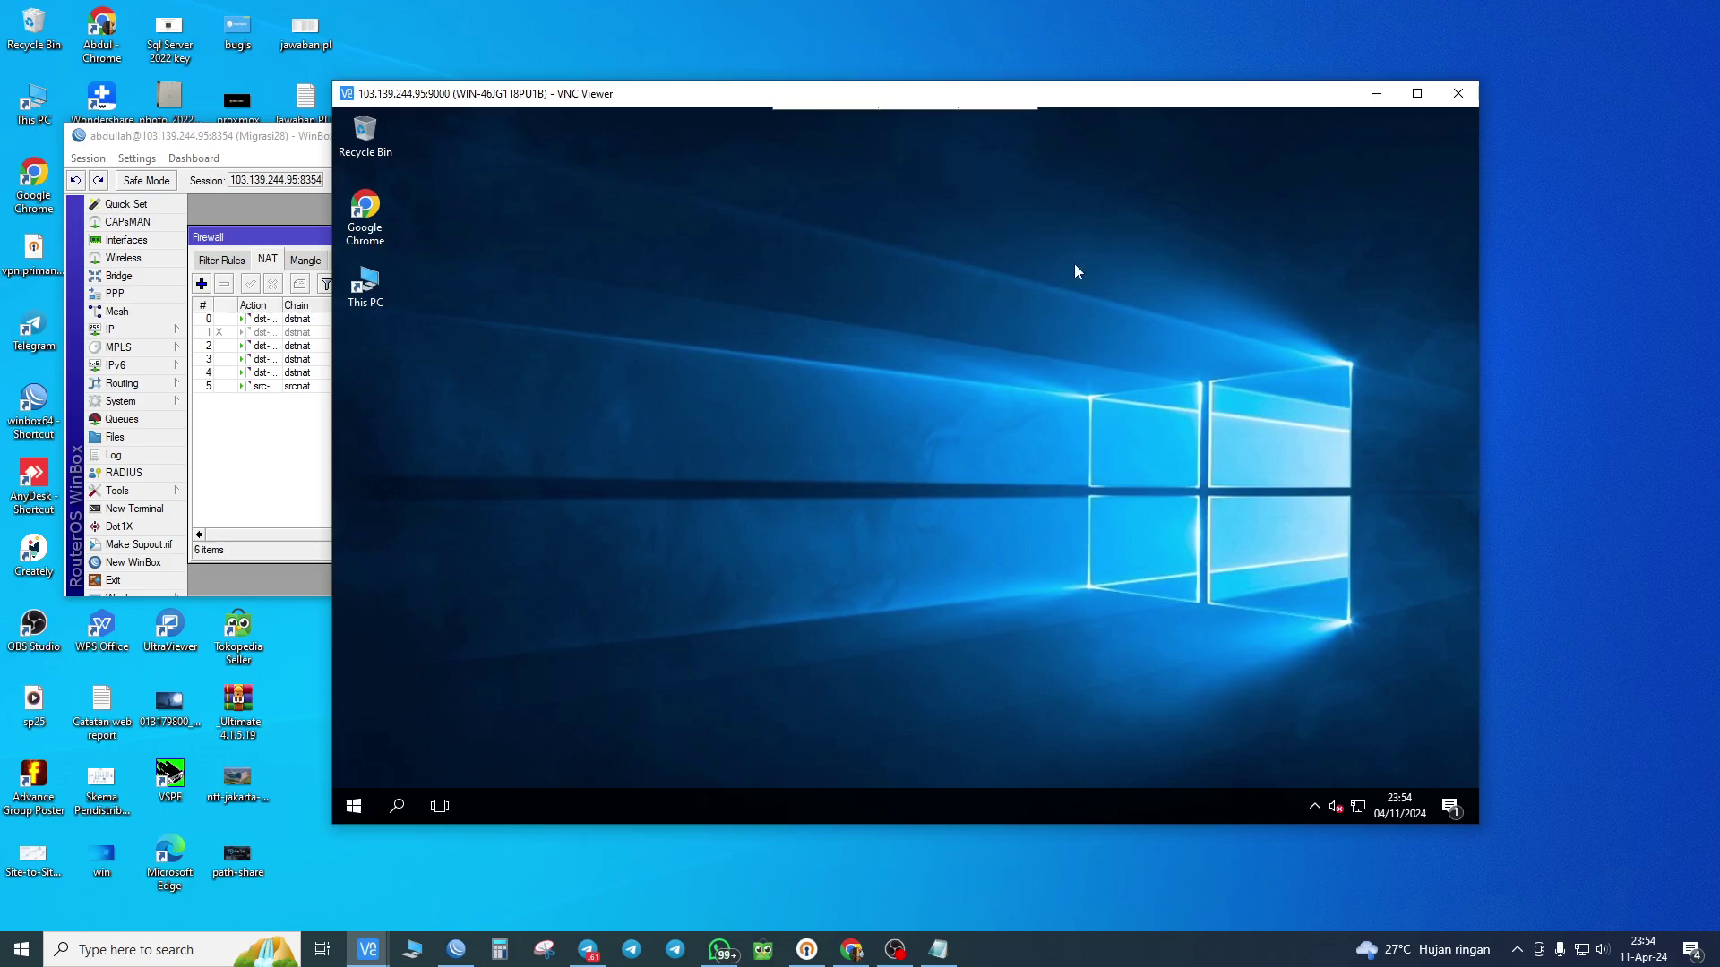
{"action": "left_click_drag", "start_coordinate": [1061, 111], "coordinate": [1089, 99]}
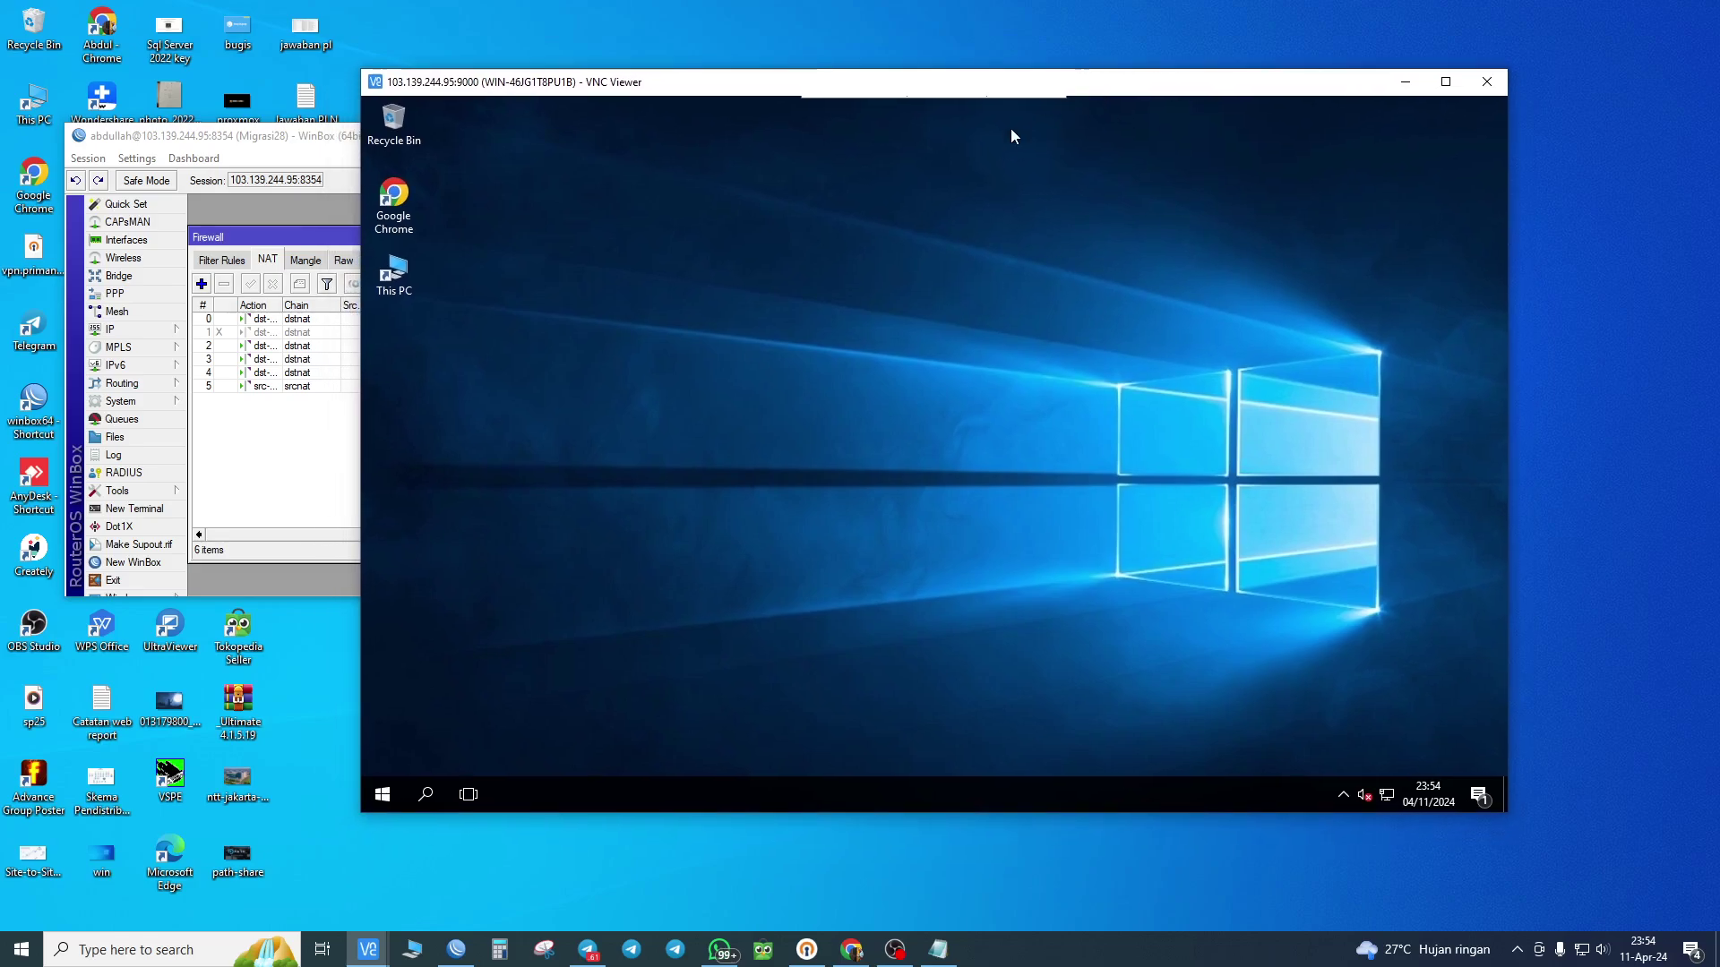
{"action": "right_click", "coordinate": [727, 340]}
{"action": "left_click", "coordinate": [819, 388]}
{"action": "right_click", "coordinate": [678, 355]}
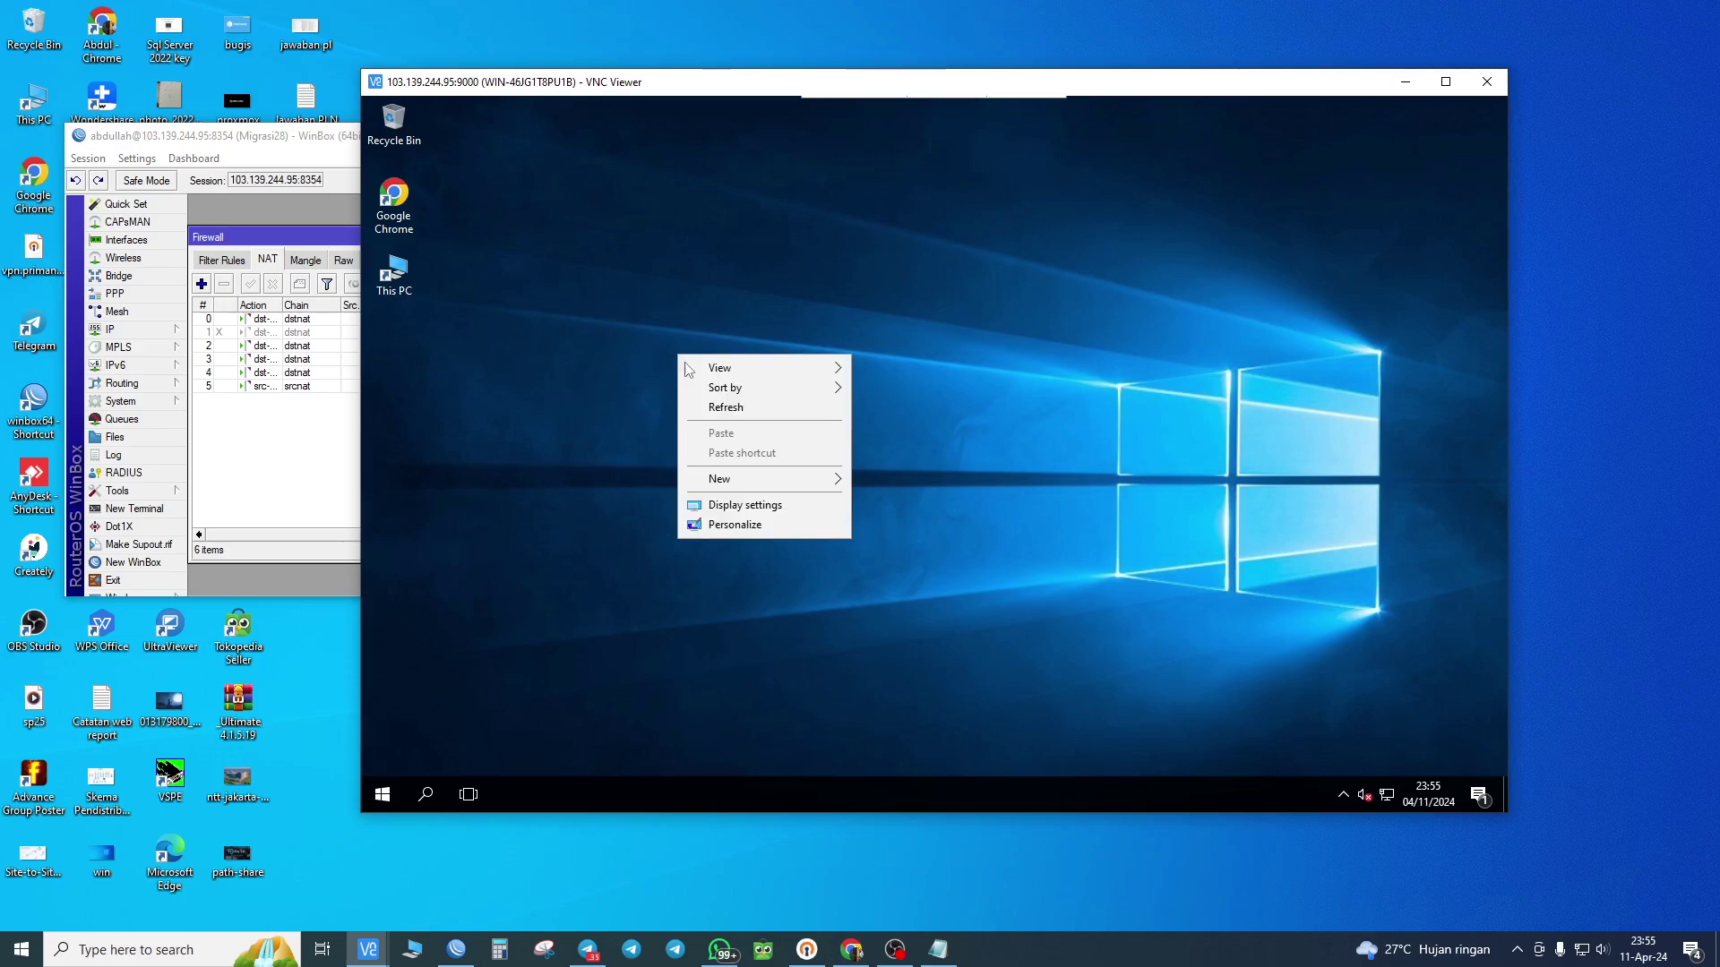
{"action": "left_click", "coordinate": [721, 408]}
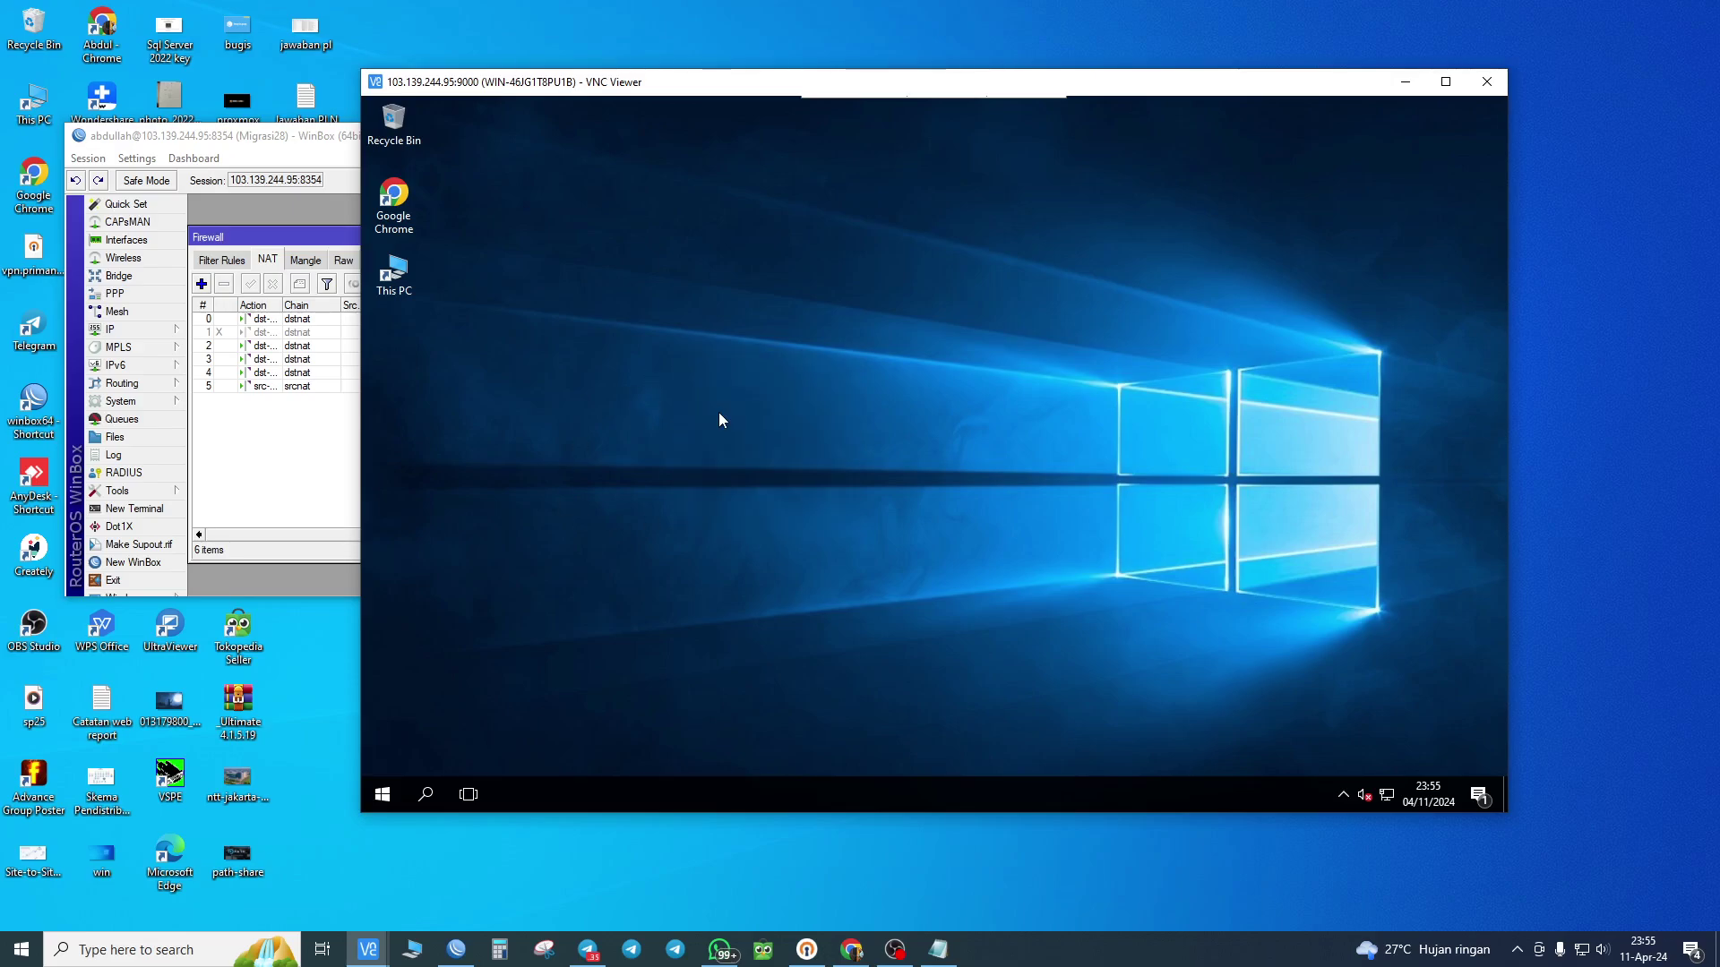
{"action": "left_click", "coordinate": [371, 801]}
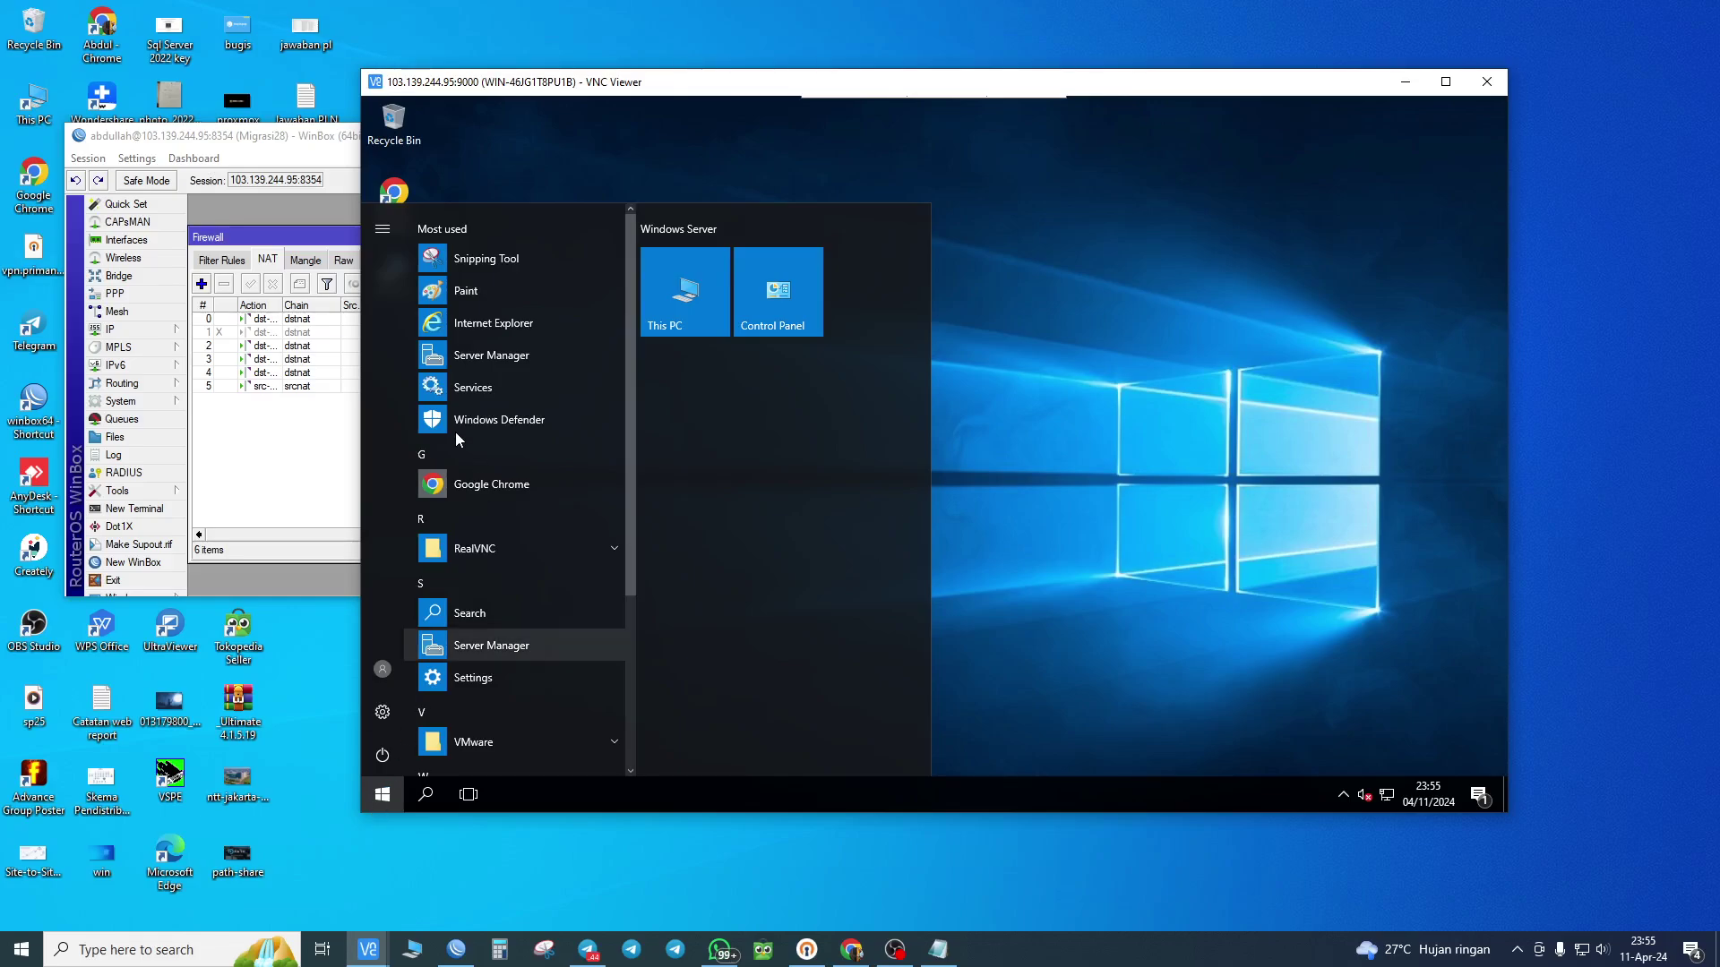
{"action": "right_click", "coordinate": [953, 319]}
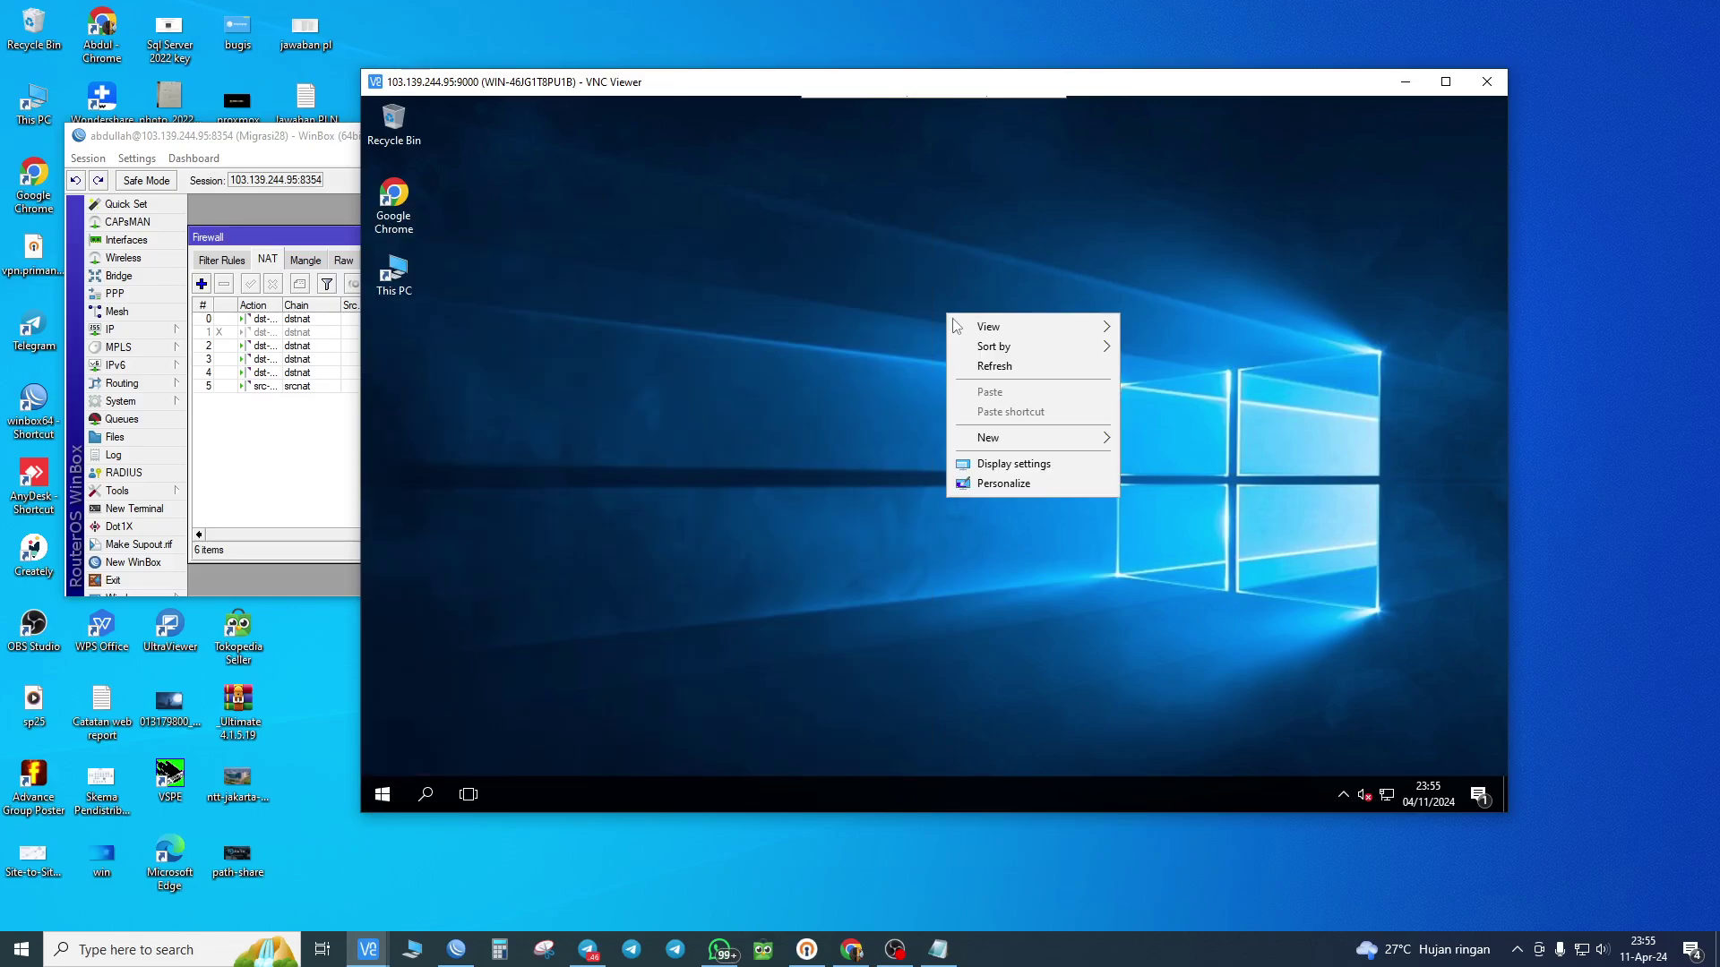
{"action": "left_click", "coordinate": [992, 365]}
- Open Server Manager on the remote server and display the Local Server properties
{"action": "left_click", "coordinate": [382, 794]}
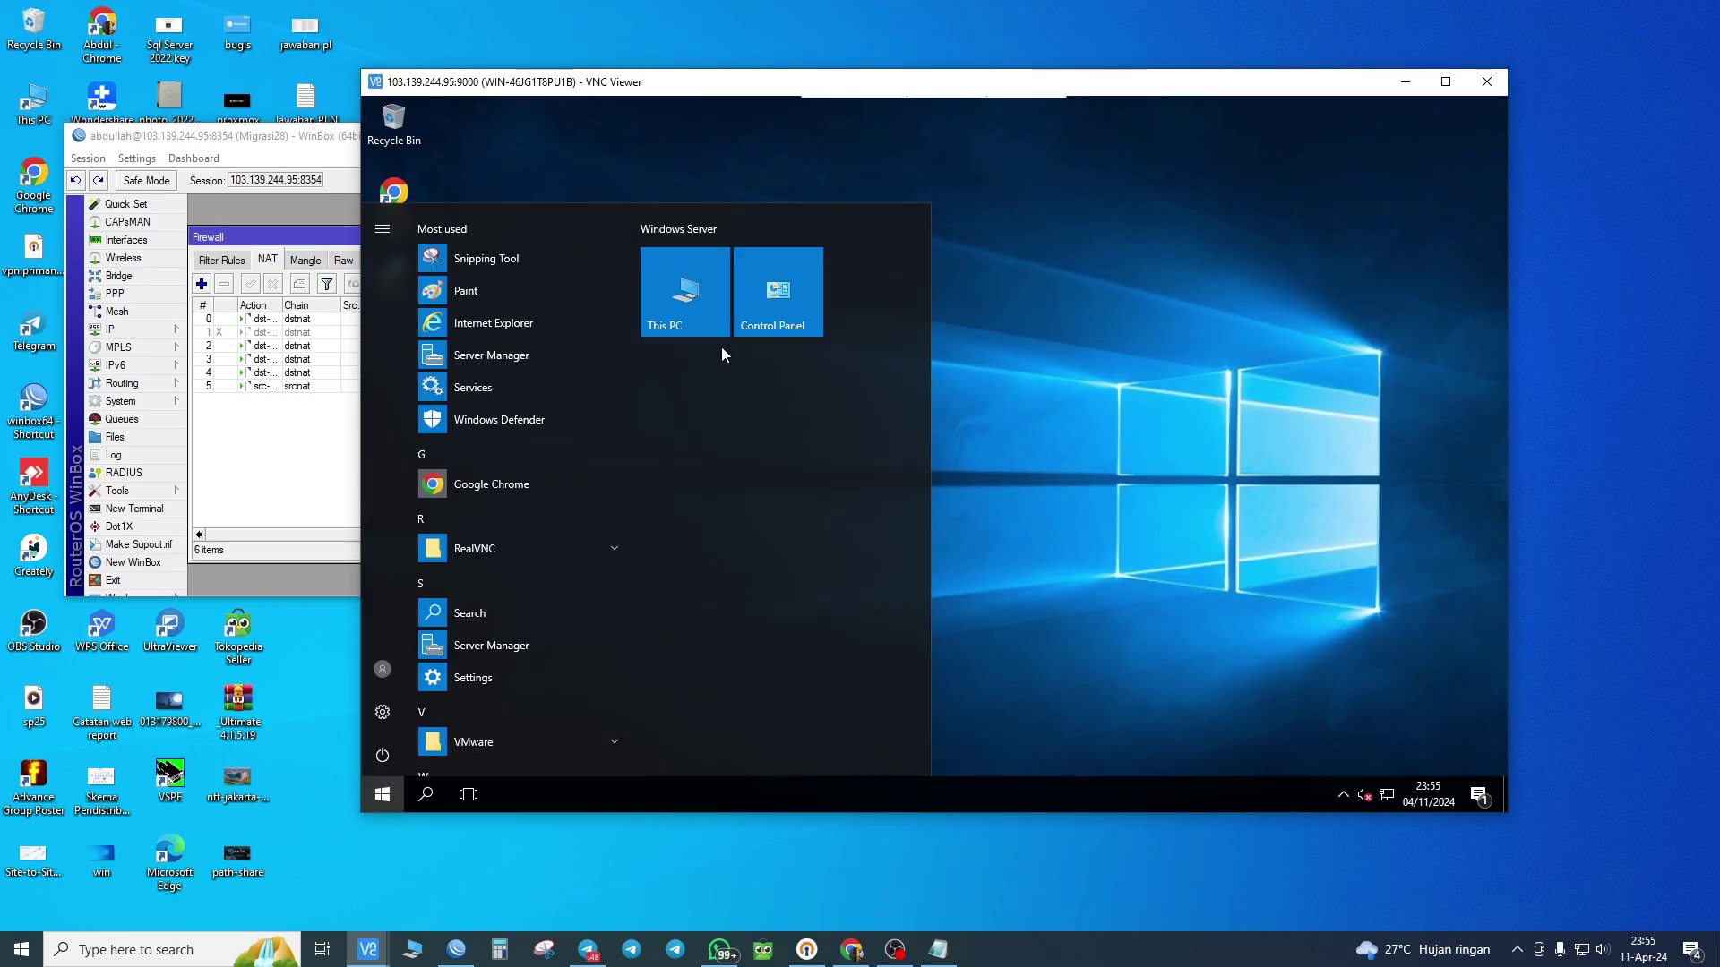
{"action": "left_click", "coordinate": [557, 353]}
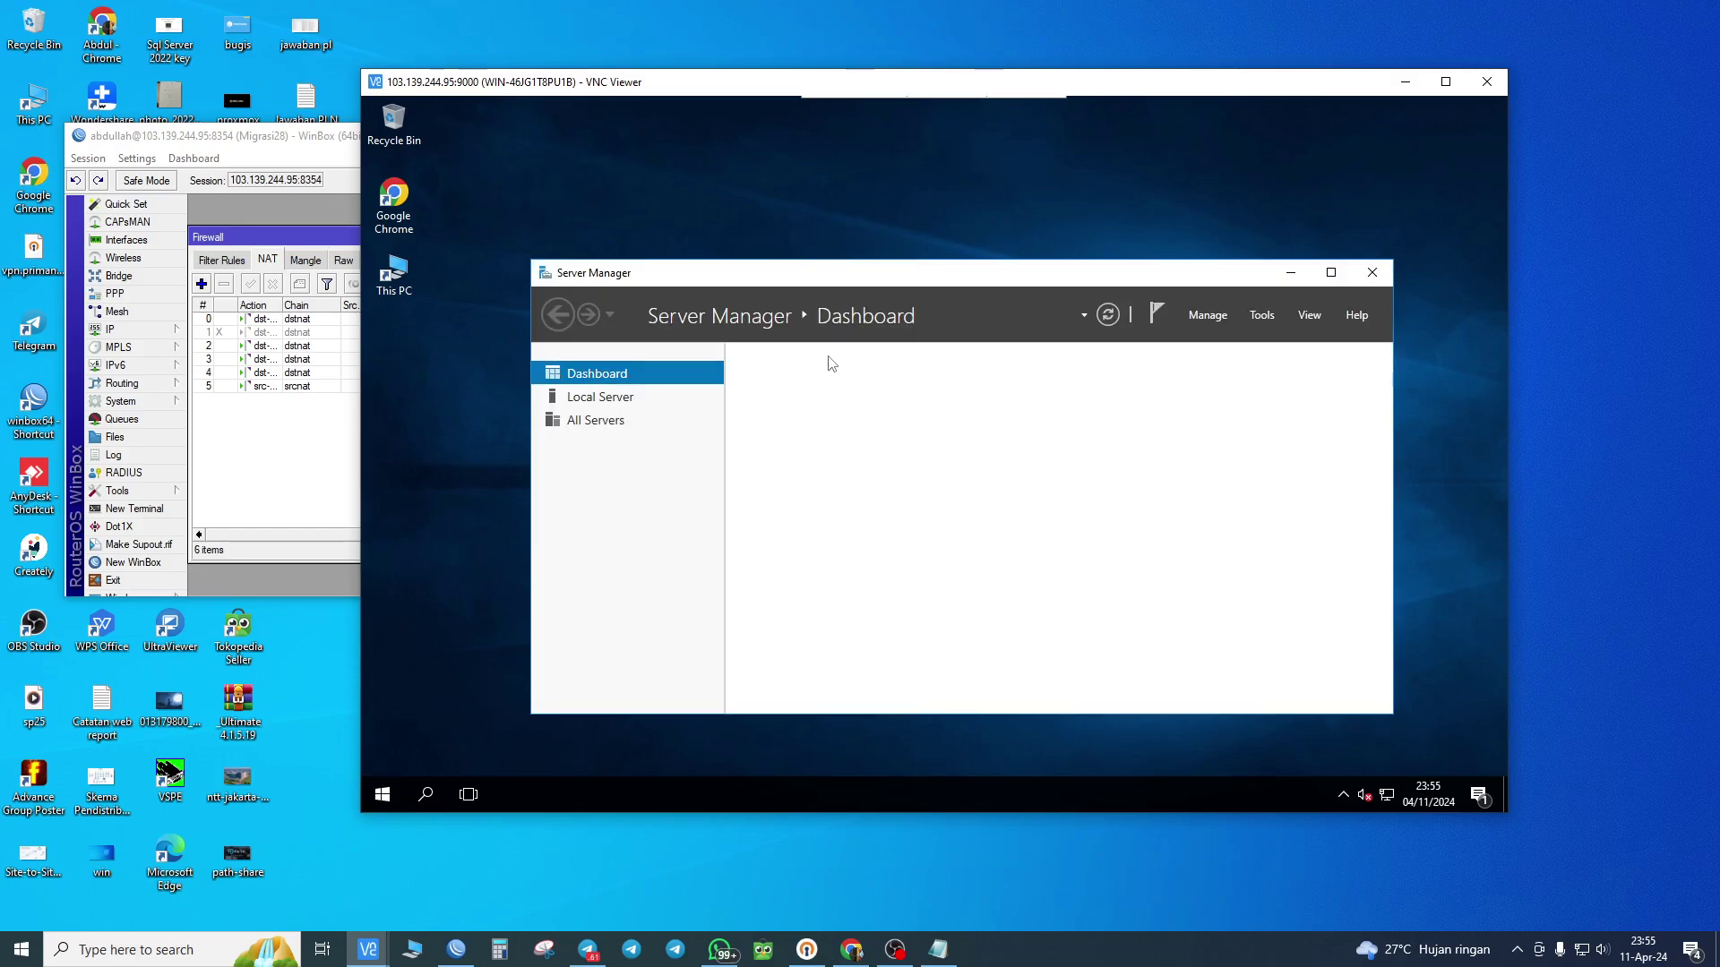
{"action": "left_click_drag", "start_coordinate": [982, 272], "coordinate": [953, 224]}
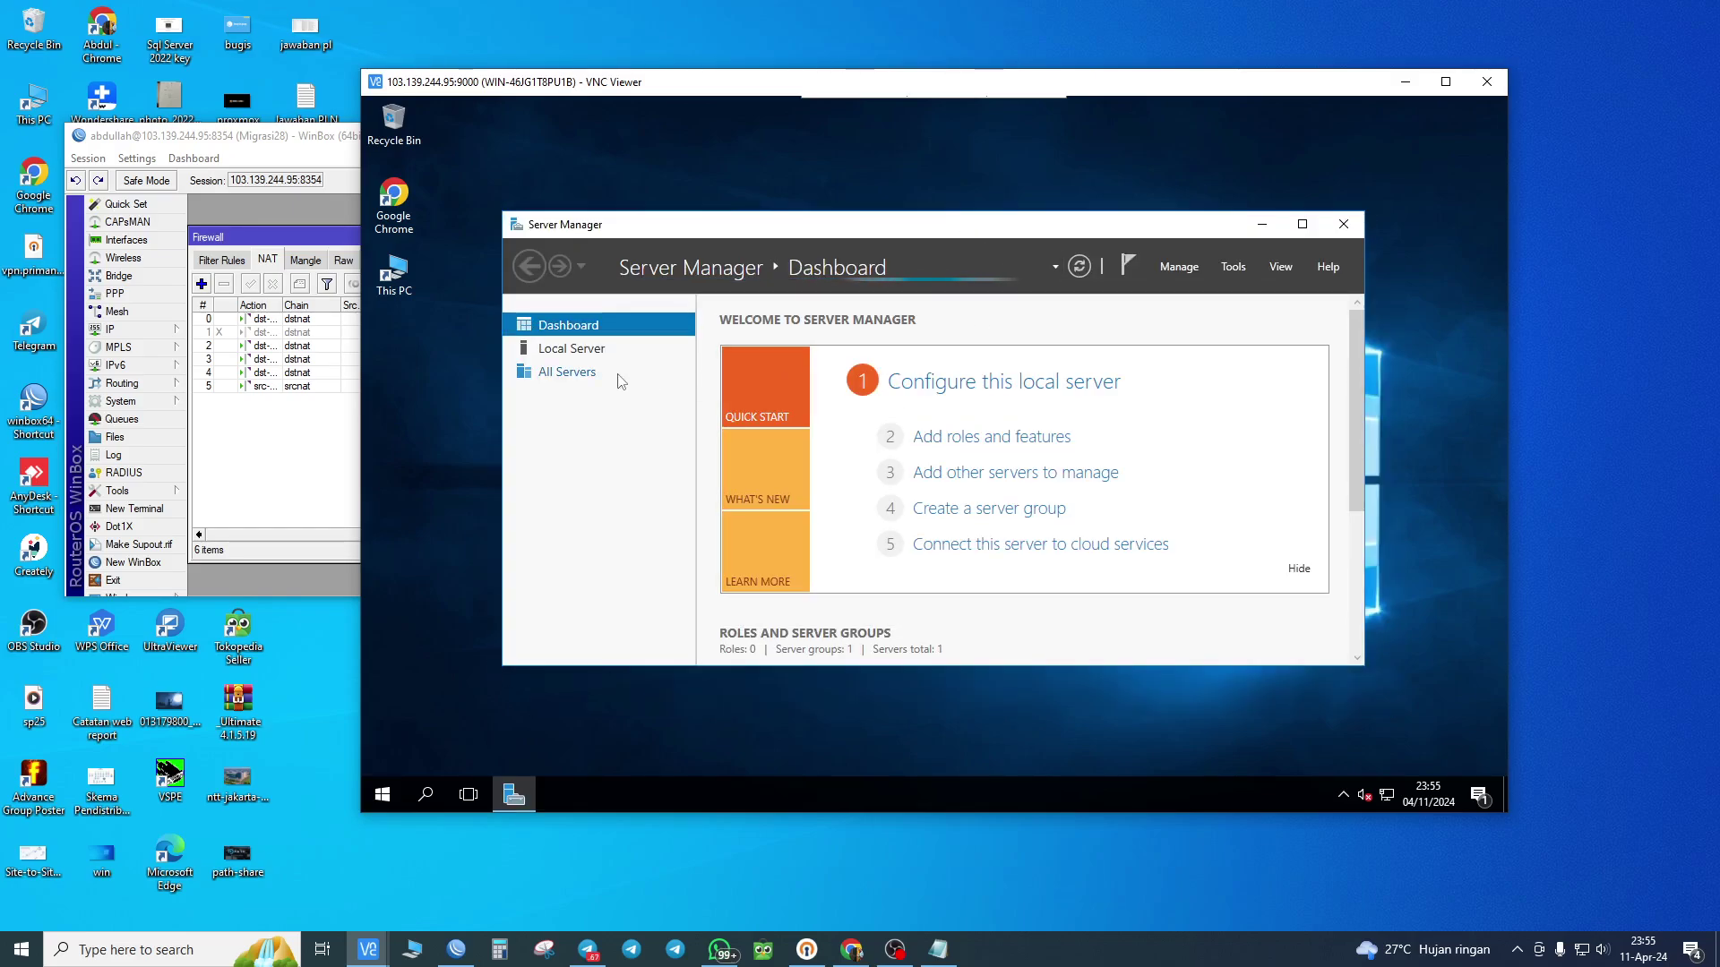
{"action": "left_click", "coordinate": [608, 355]}
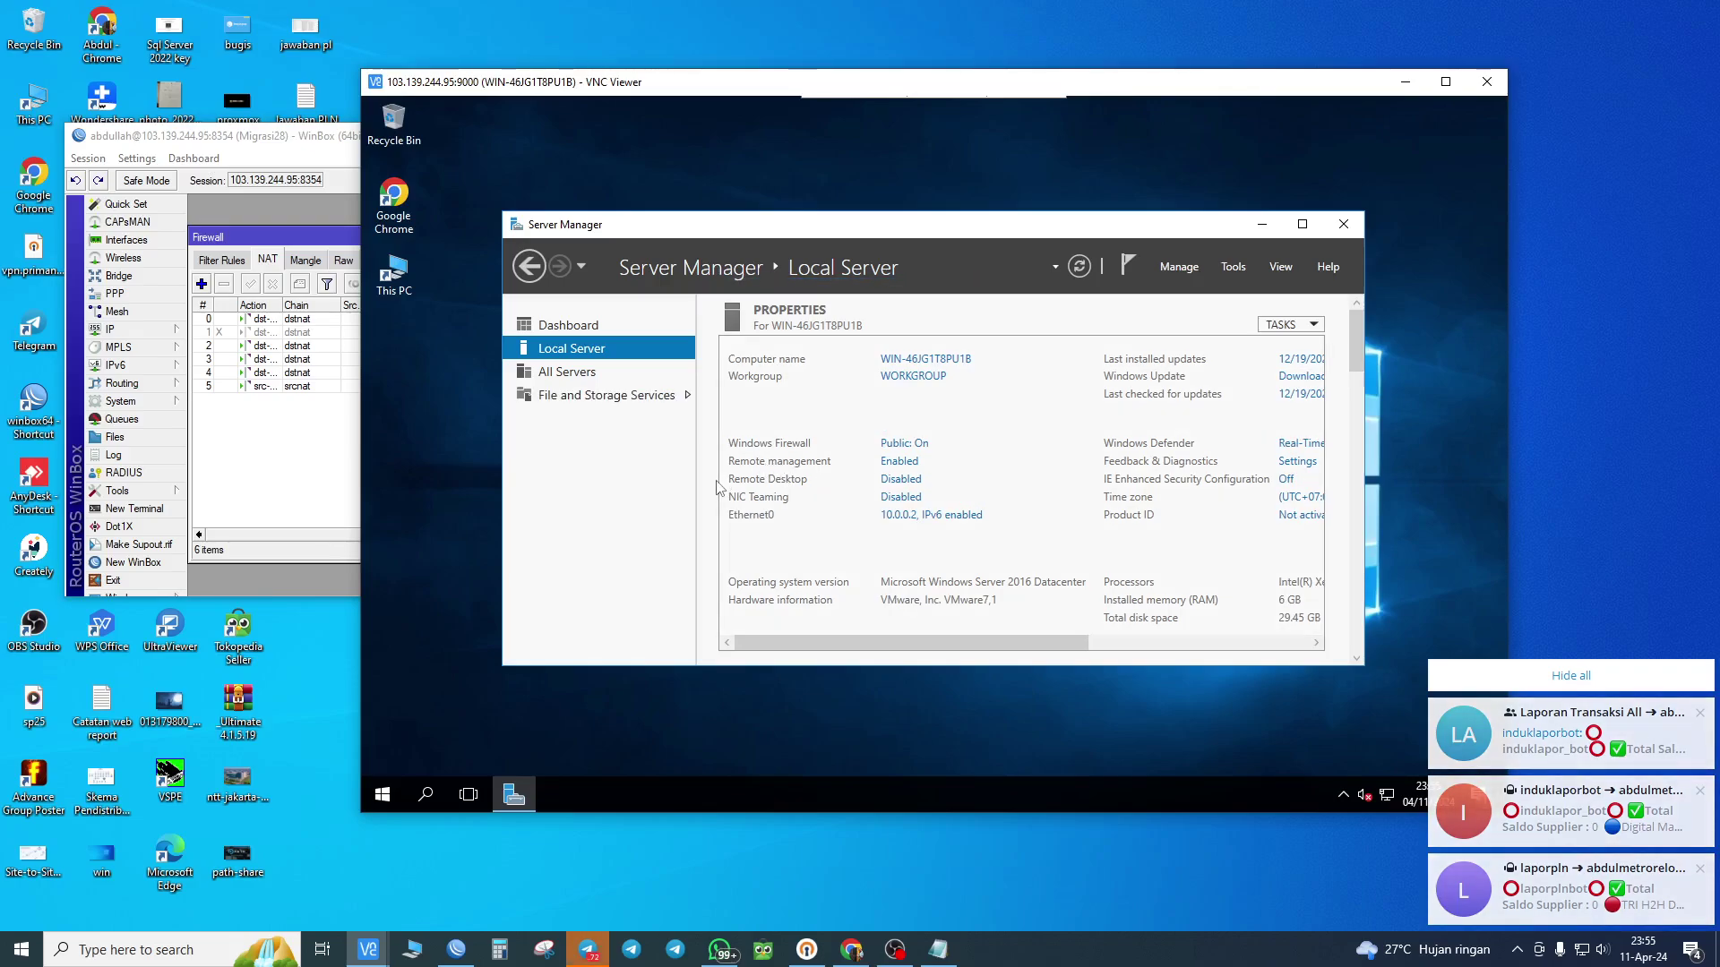
- Enable Remote Desktop by allowing remote connections to this computer, accepting the firewall exception and applying the system properties
{"action": "left_click", "coordinate": [910, 480]}
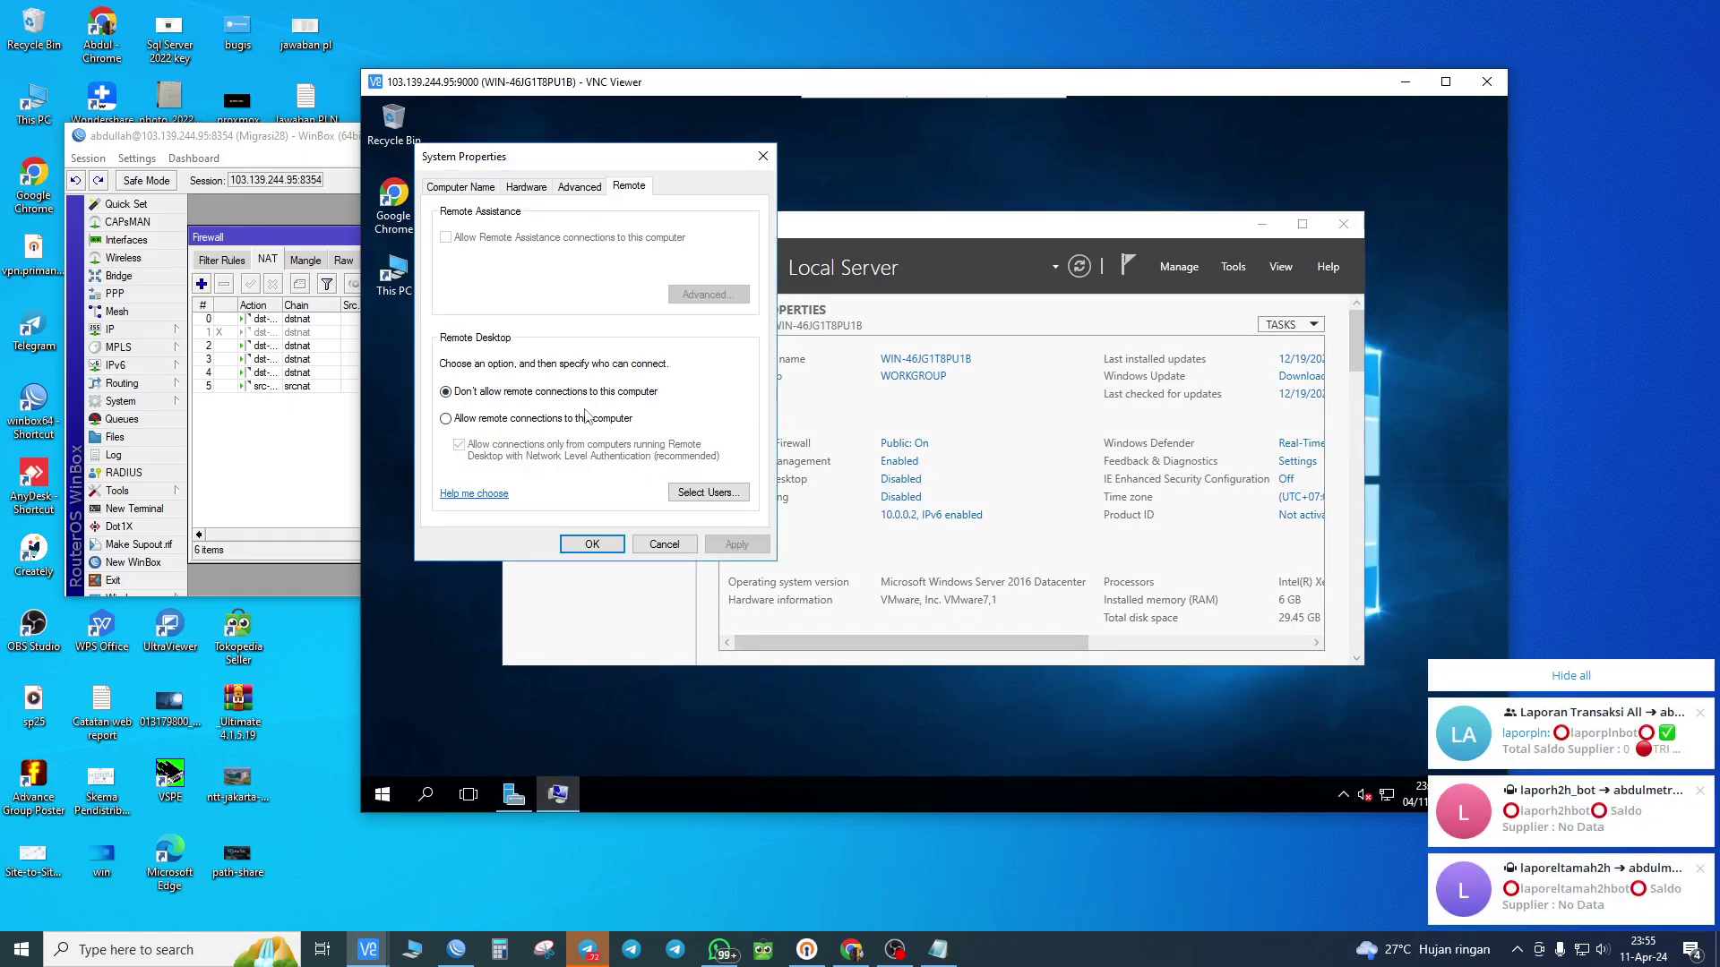
{"action": "left_click", "coordinate": [585, 418]}
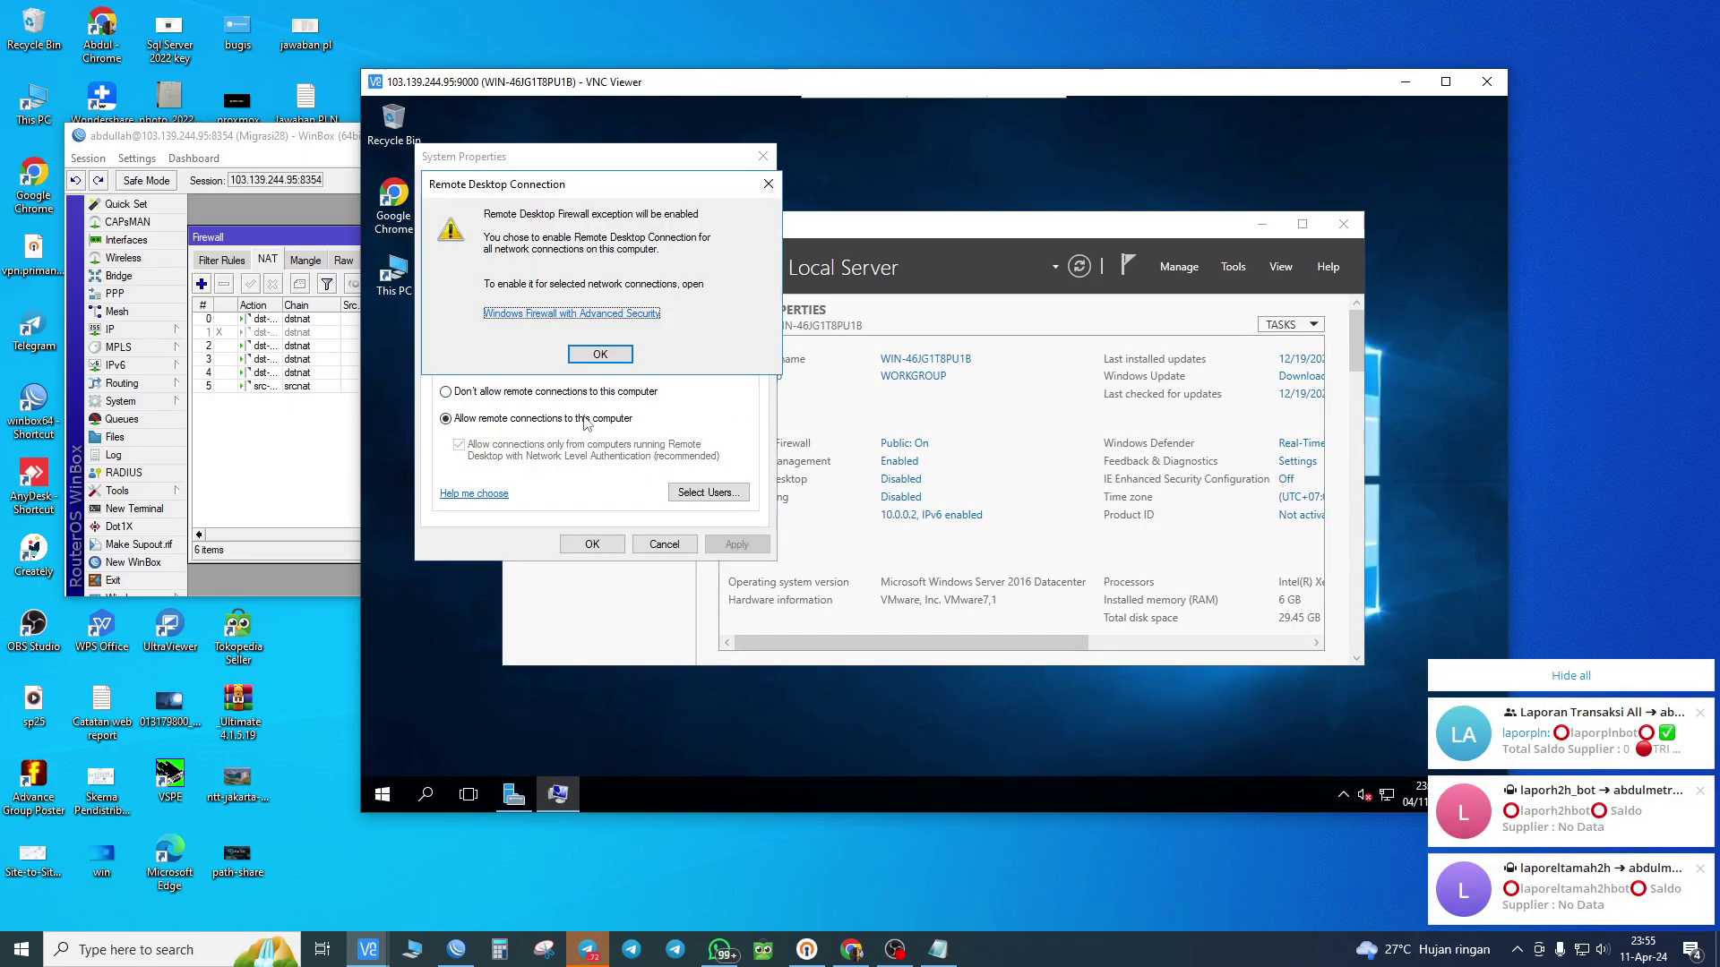
{"action": "left_click", "coordinate": [612, 352]}
{"action": "left_click", "coordinate": [735, 545]}
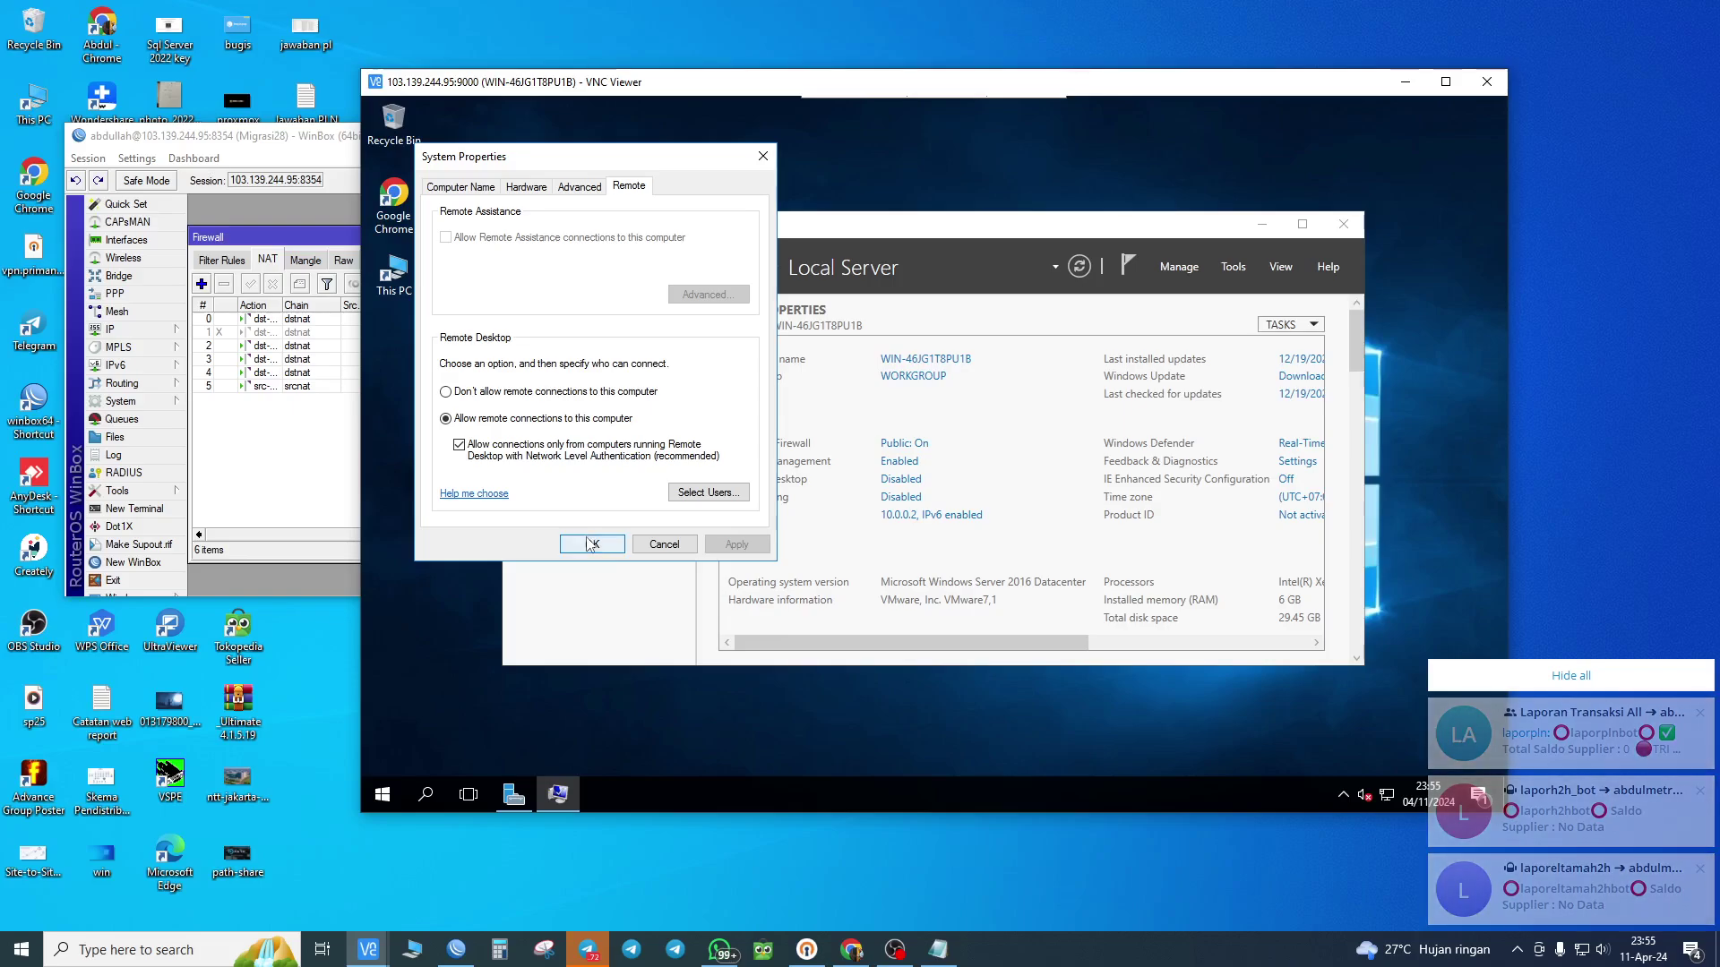
{"action": "left_click", "coordinate": [592, 544]}
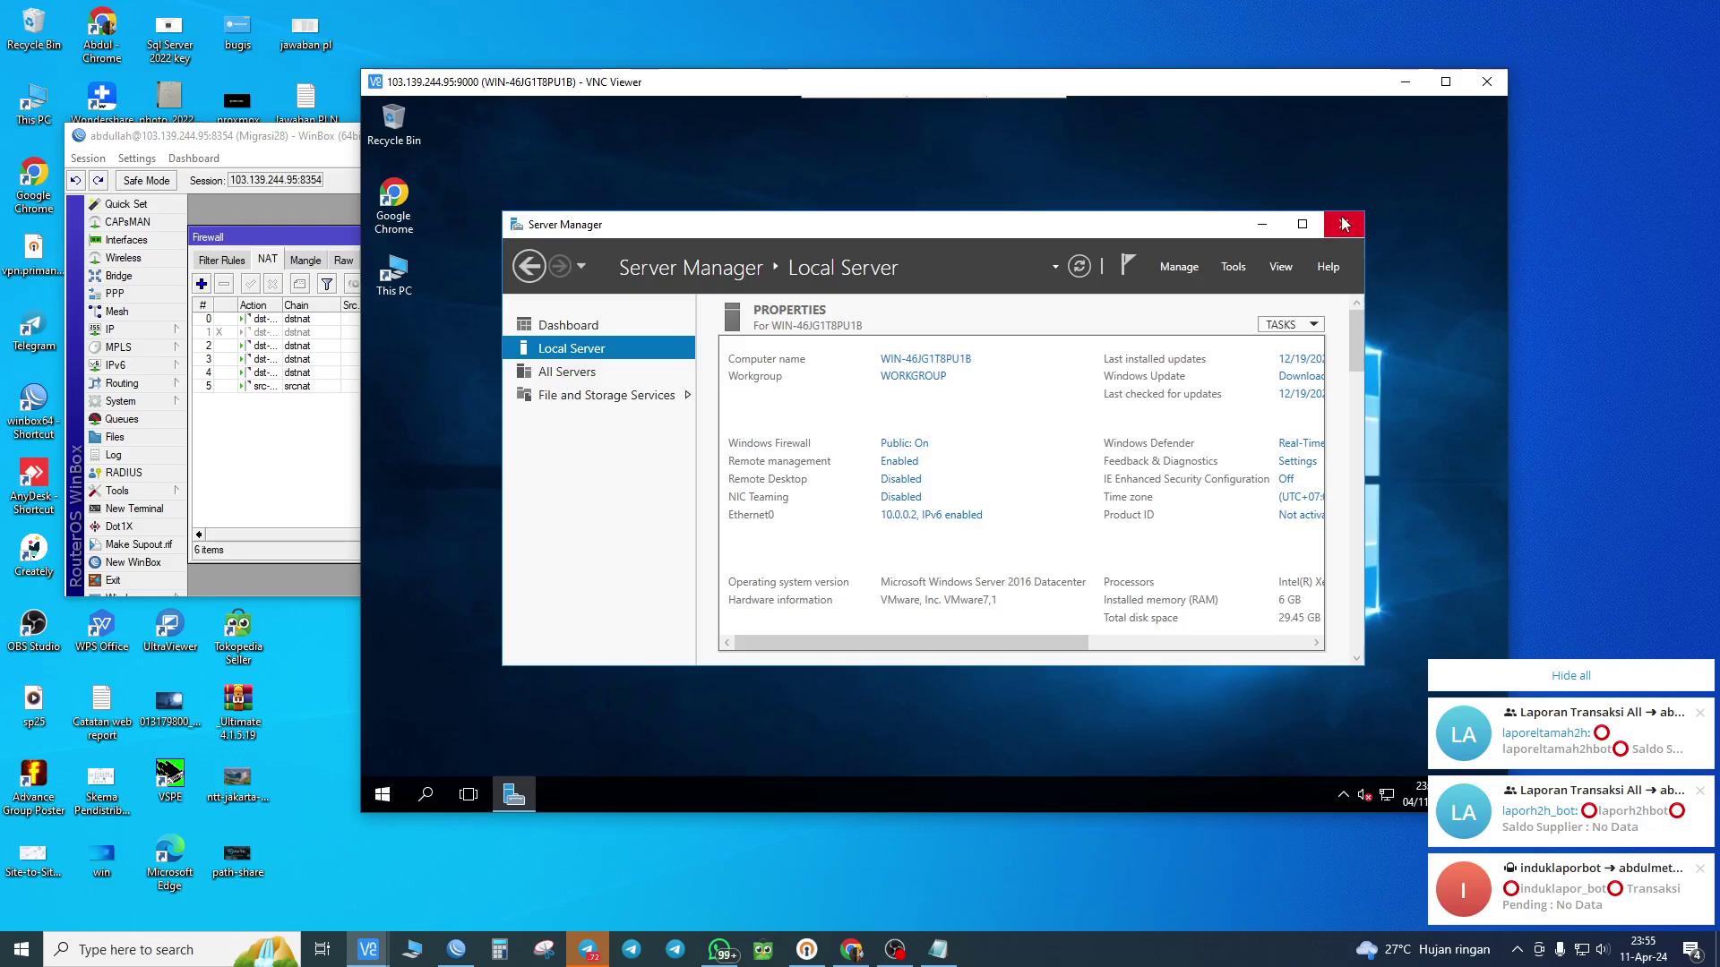
- Recheck the Remote Desktop setting in the system properties, cancel without changes and close Server Manager
{"action": "left_click", "coordinate": [901, 480]}
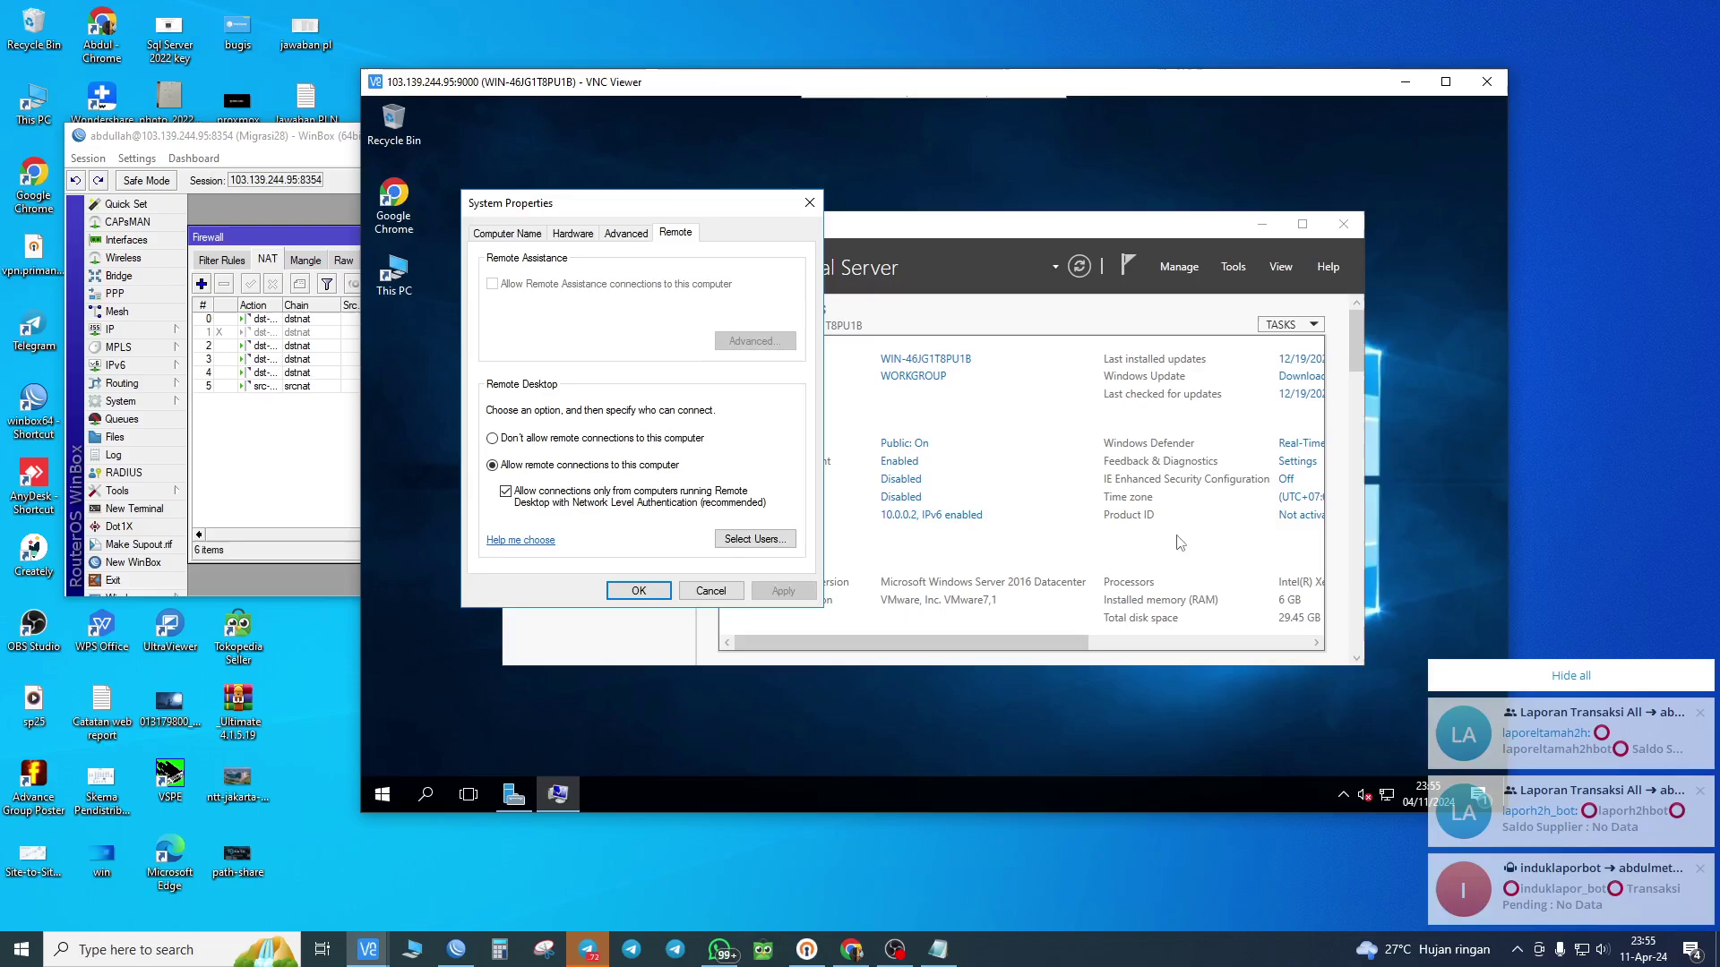
{"action": "left_click", "coordinate": [705, 598]}
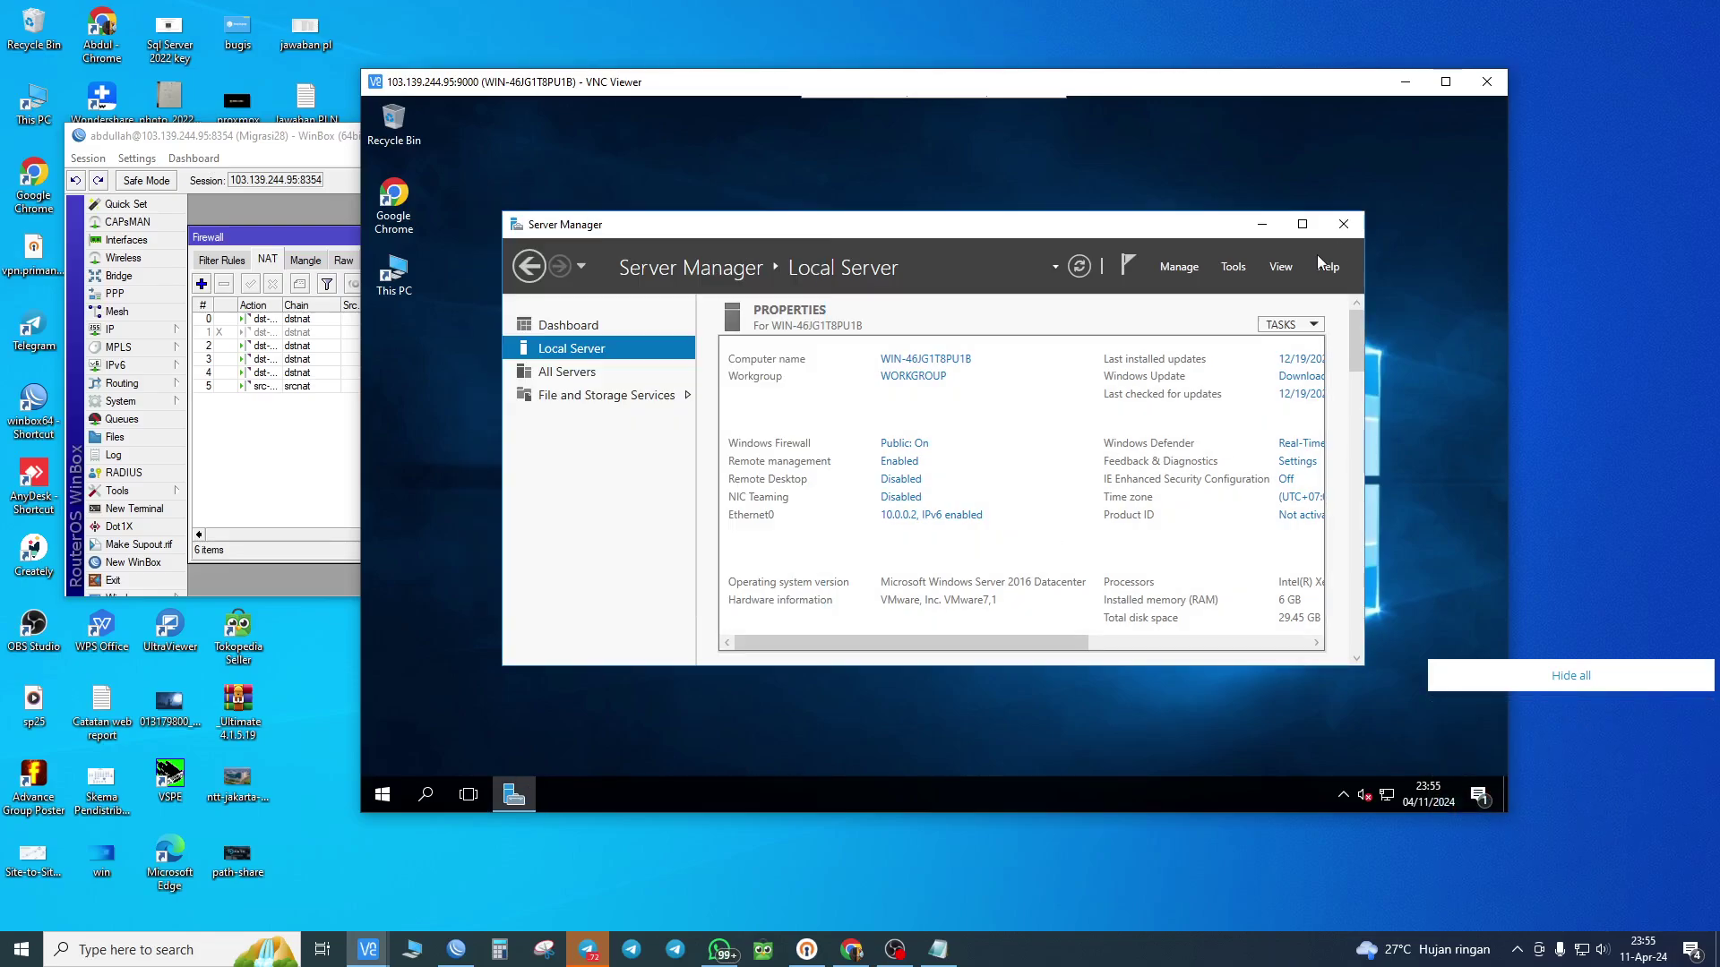
{"action": "left_click", "coordinate": [1344, 226]}
{"action": "right_click", "coordinate": [913, 303]}
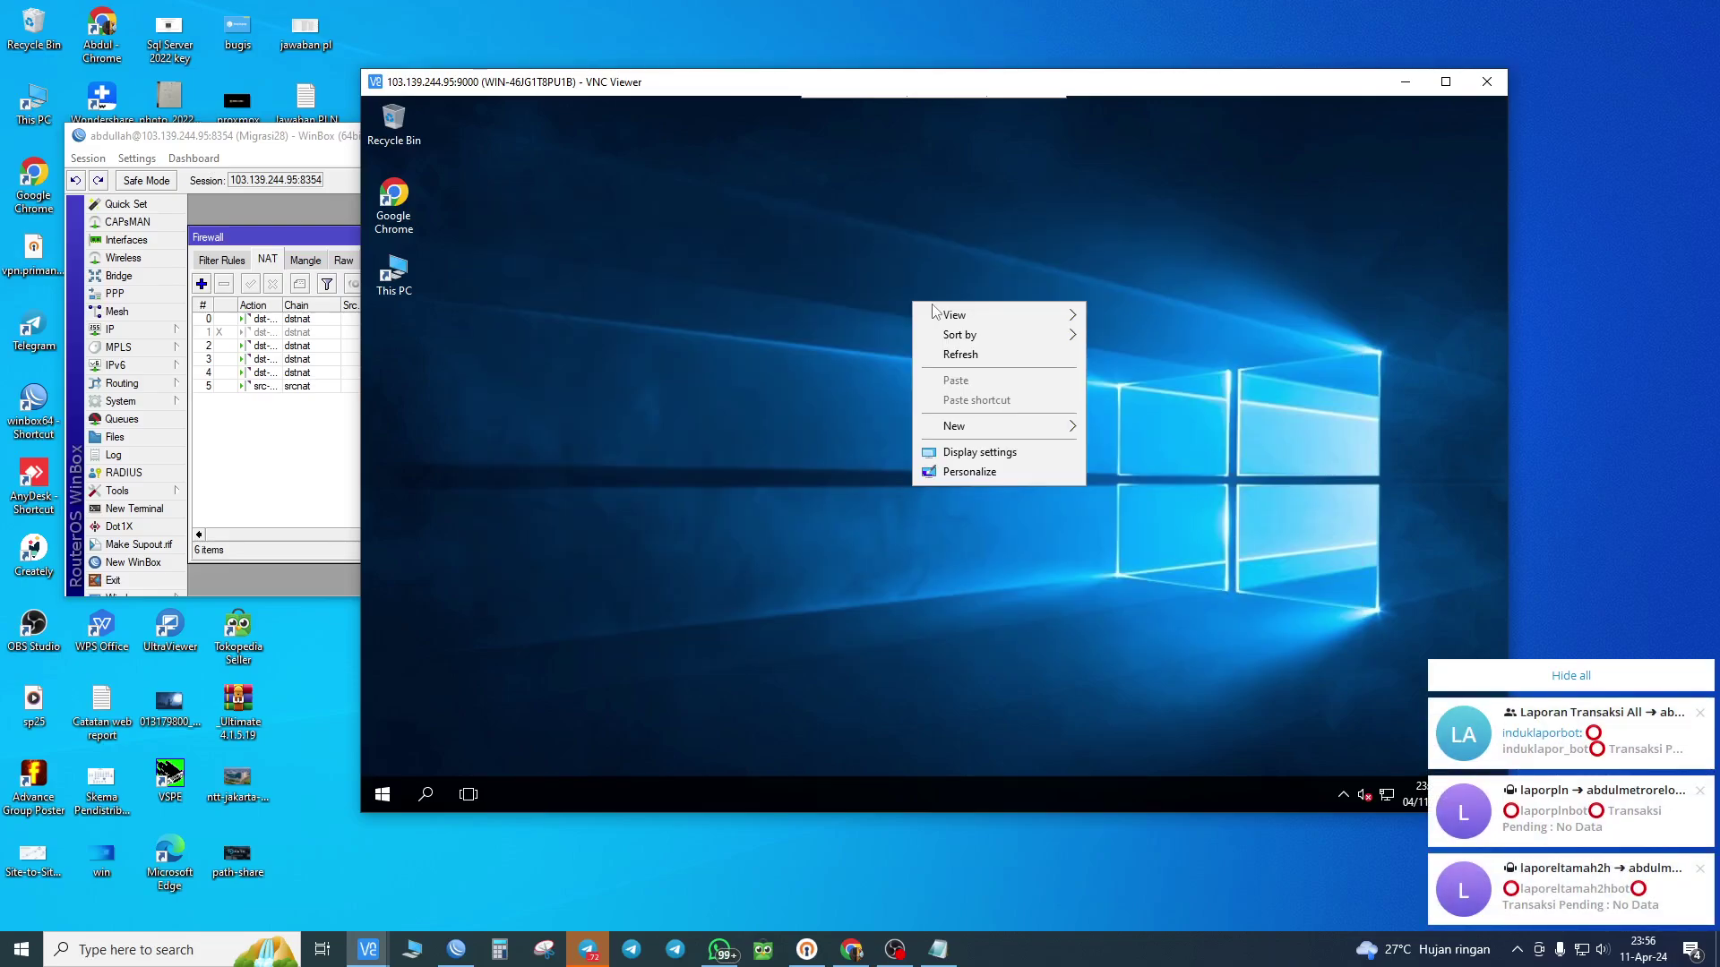
{"action": "left_click", "coordinate": [958, 354]}
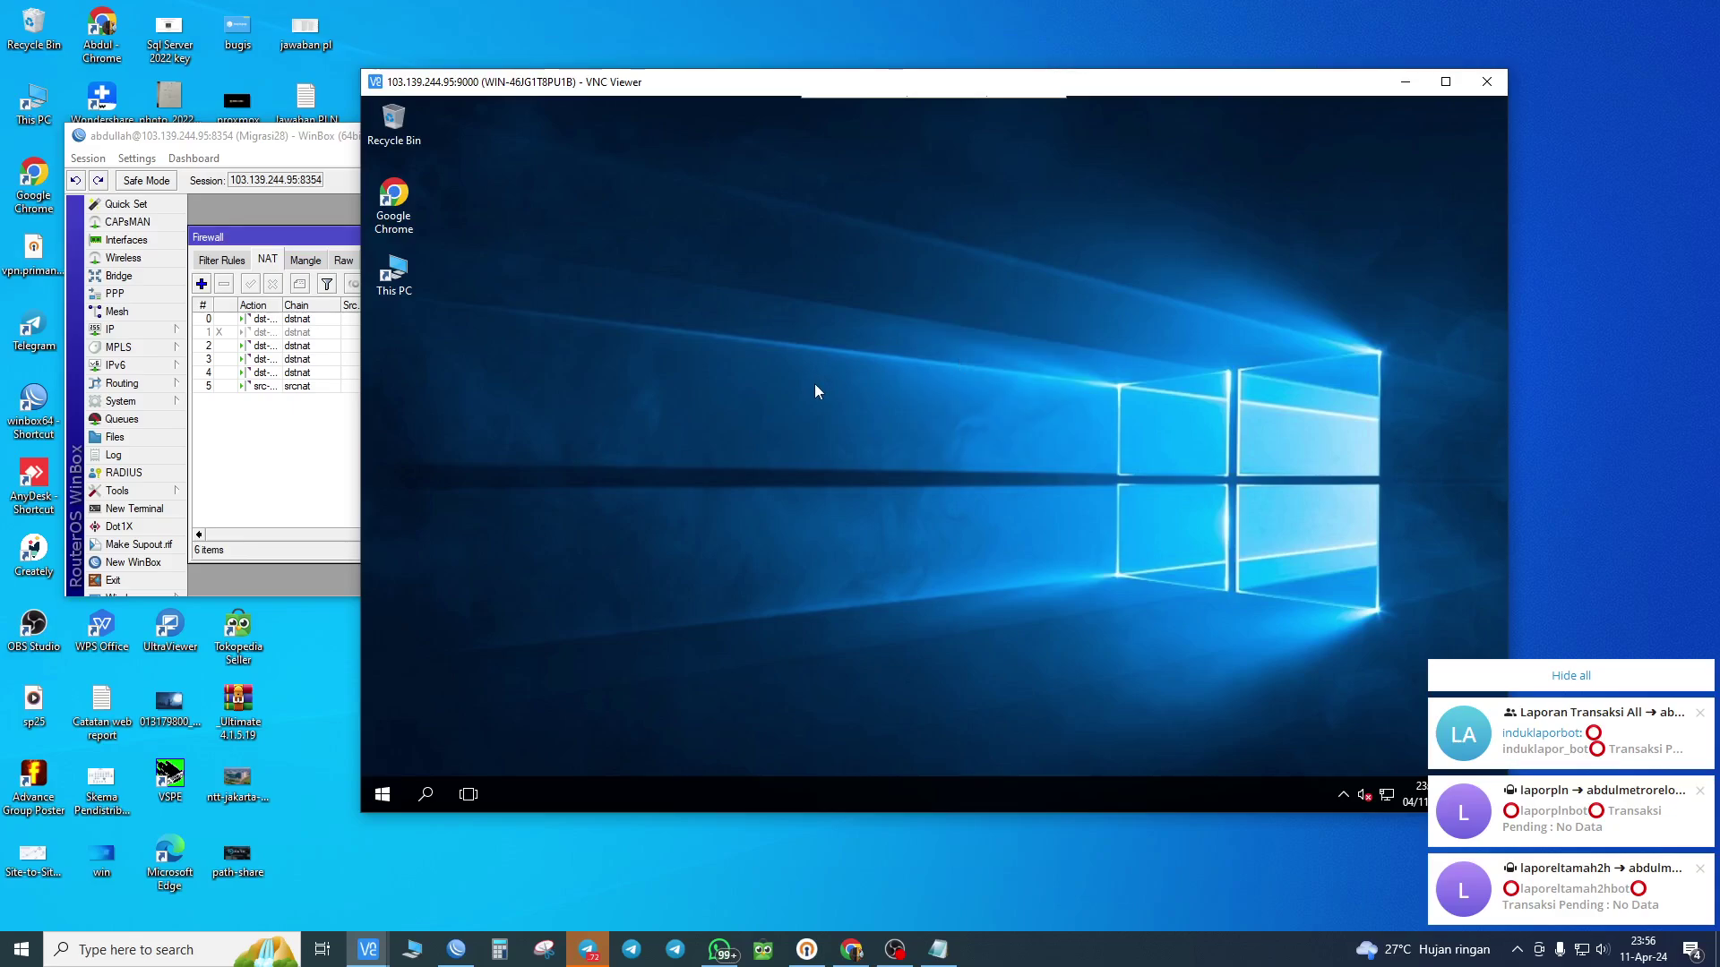
- Open the Inbound Rules list in the advanced settings of Windows Firewall through Control Panel's System and Security section
{"action": "left_click", "coordinate": [382, 794]}
{"action": "left_click", "coordinate": [778, 292]}
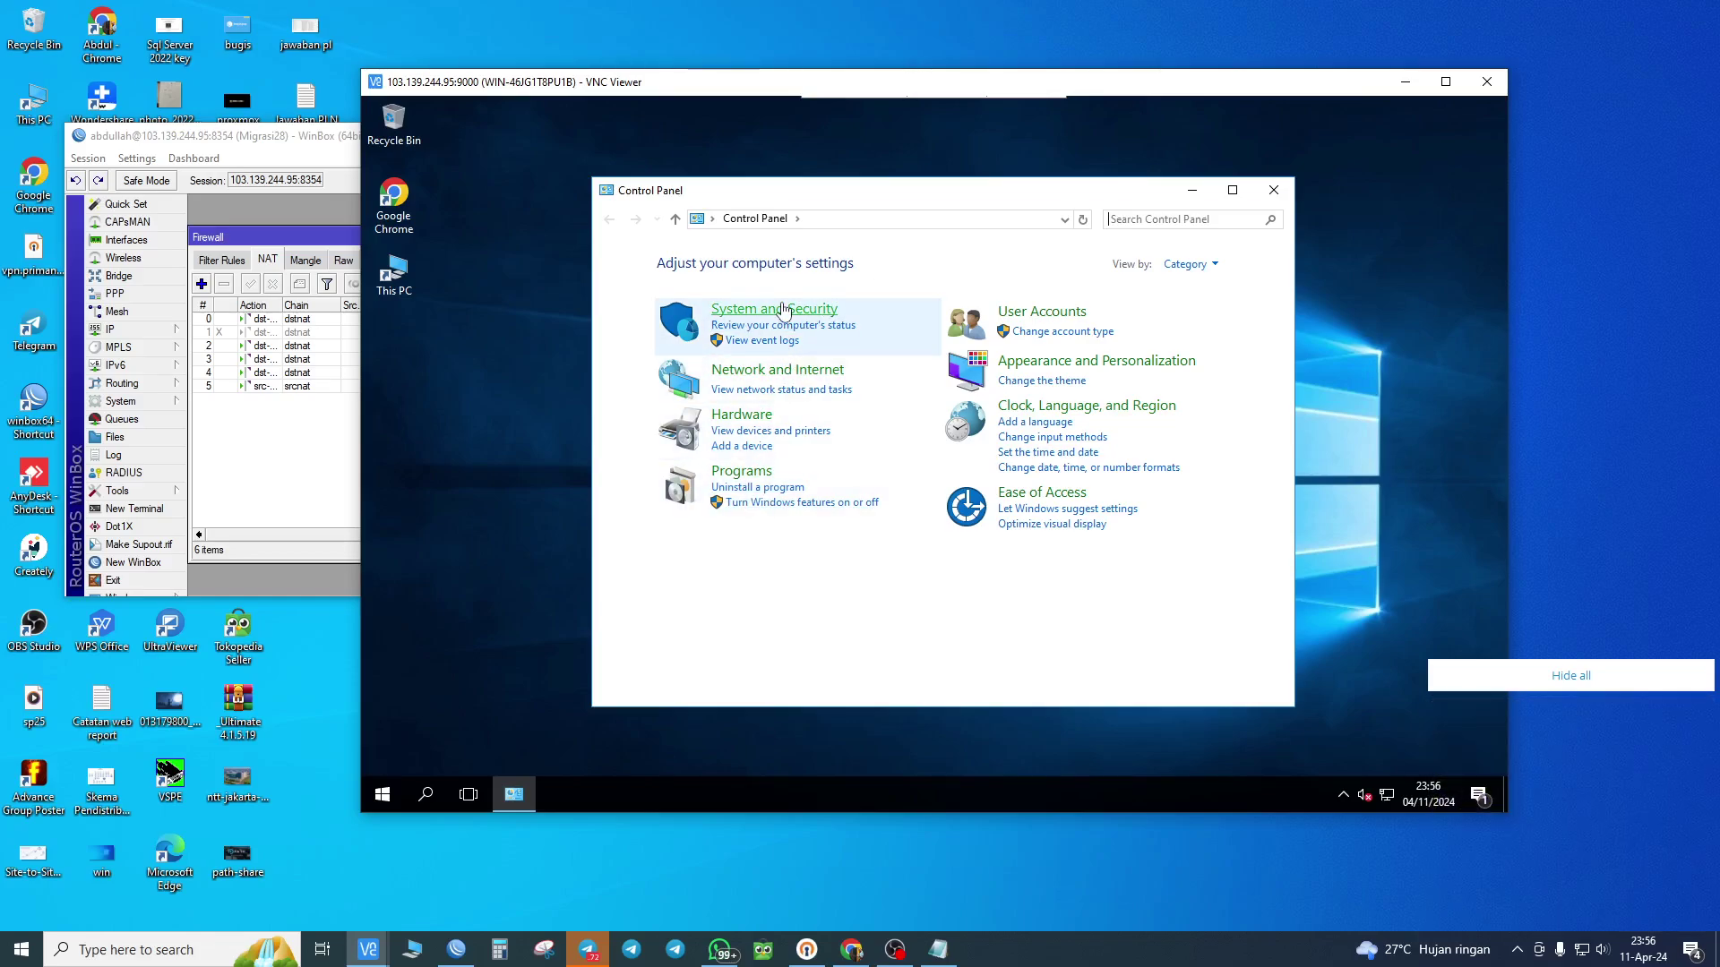
{"action": "left_click", "coordinate": [778, 311]}
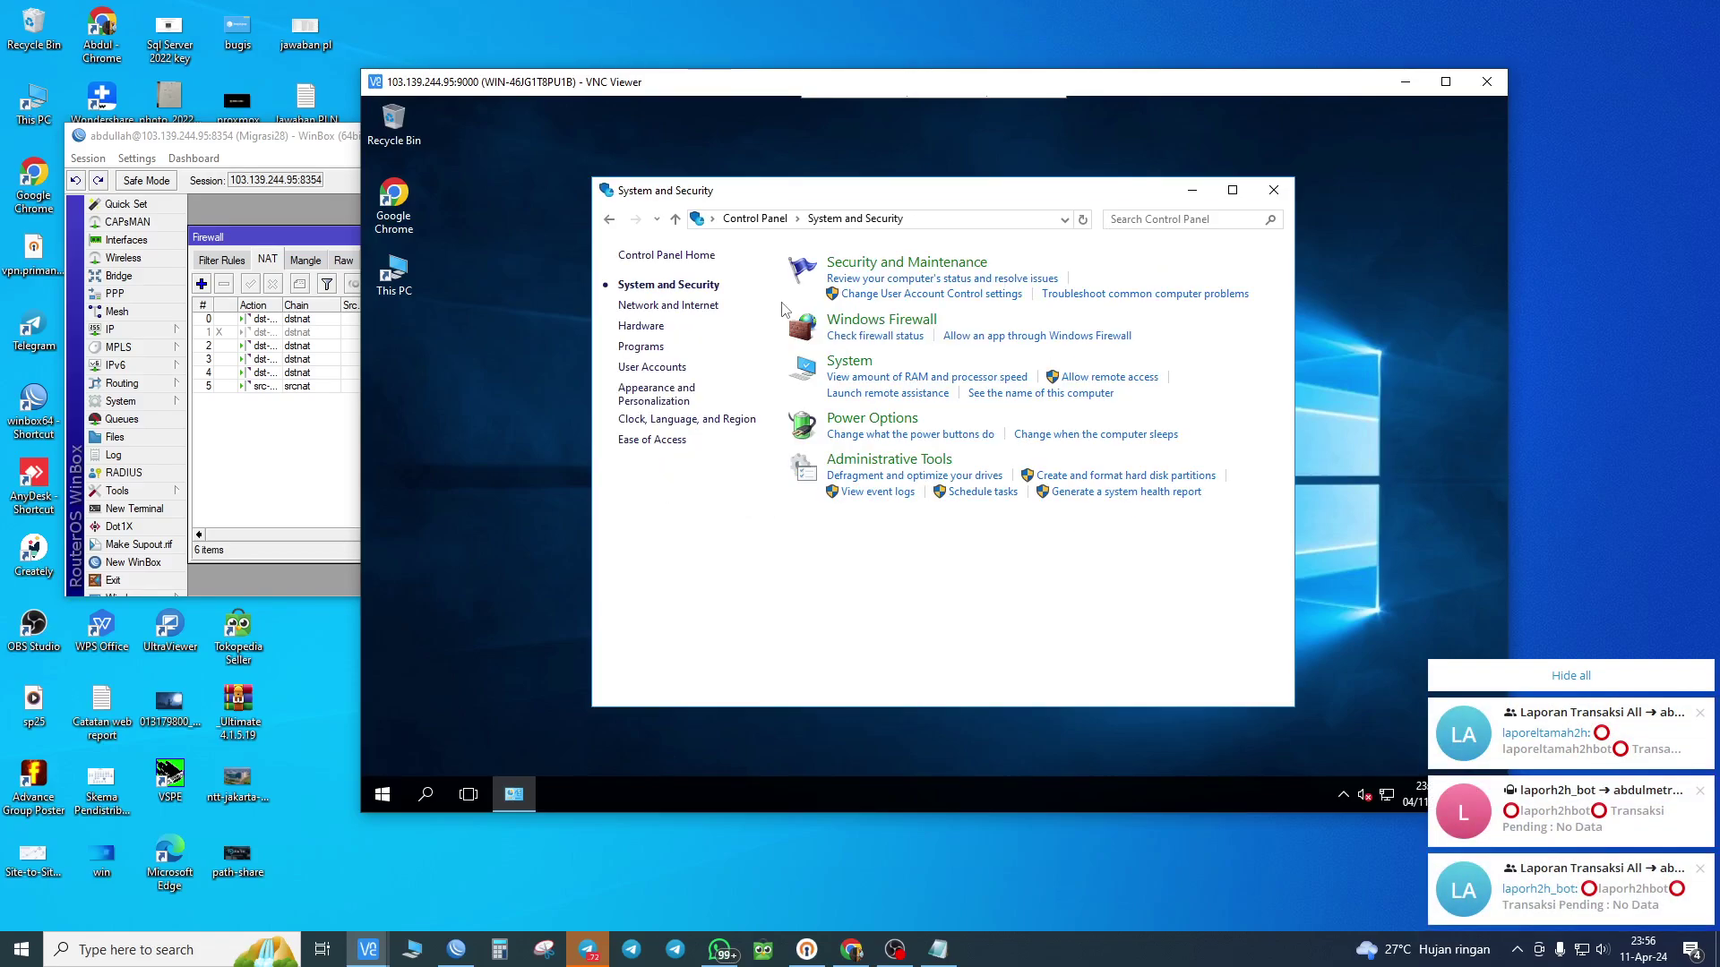
{"action": "left_click", "coordinate": [907, 323]}
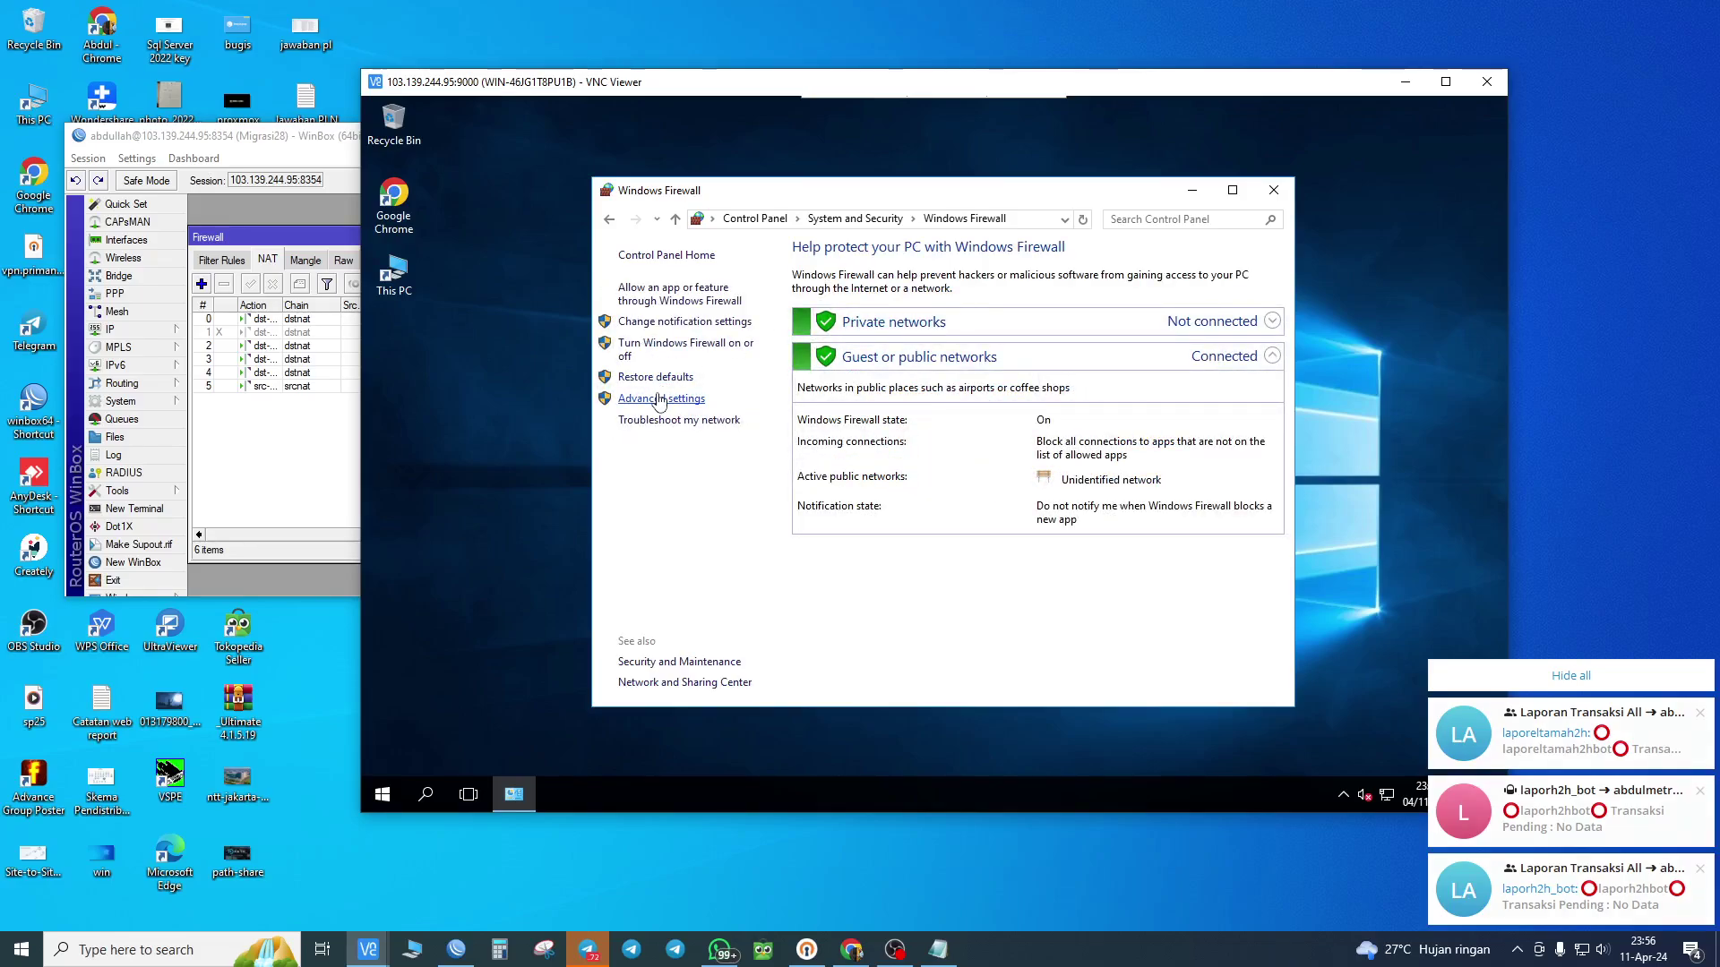
{"action": "left_click", "coordinate": [659, 400]}
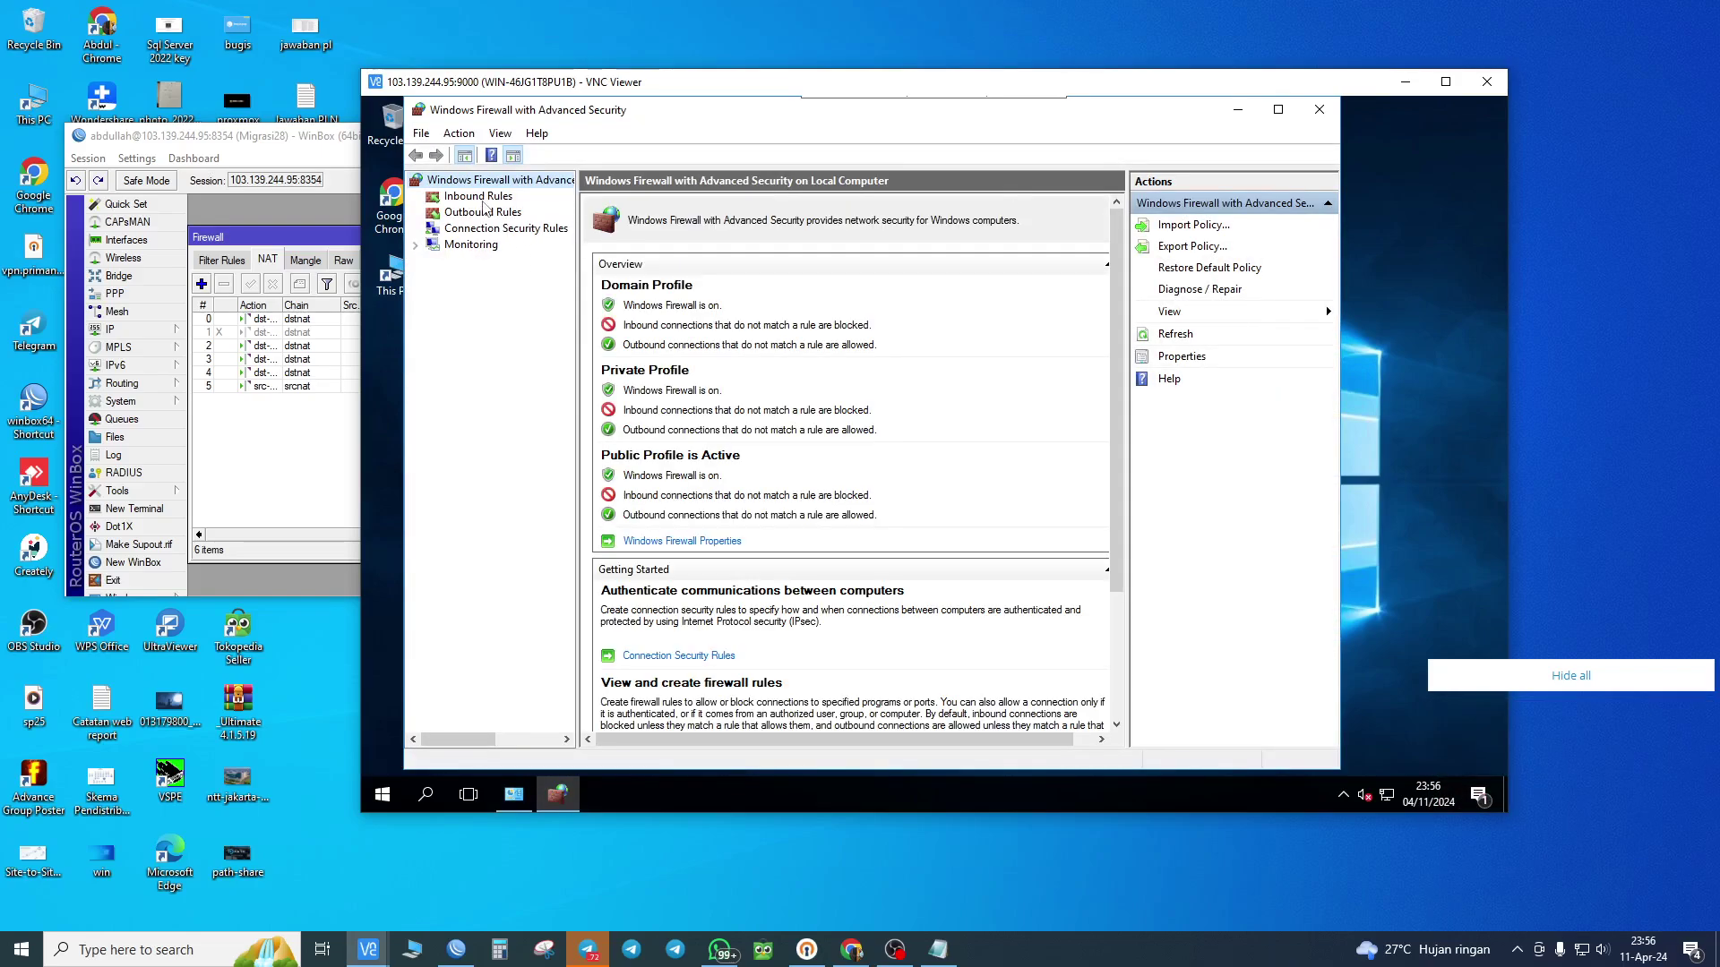
{"action": "left_click", "coordinate": [482, 199]}
- Examine the inbound firewall rules for the Remote Desktop entries, and close the firewall and Control Panel windows
{"action": "scroll", "coordinate": [760, 455], "scroll_direction": "down", "scroll_amount": 15}
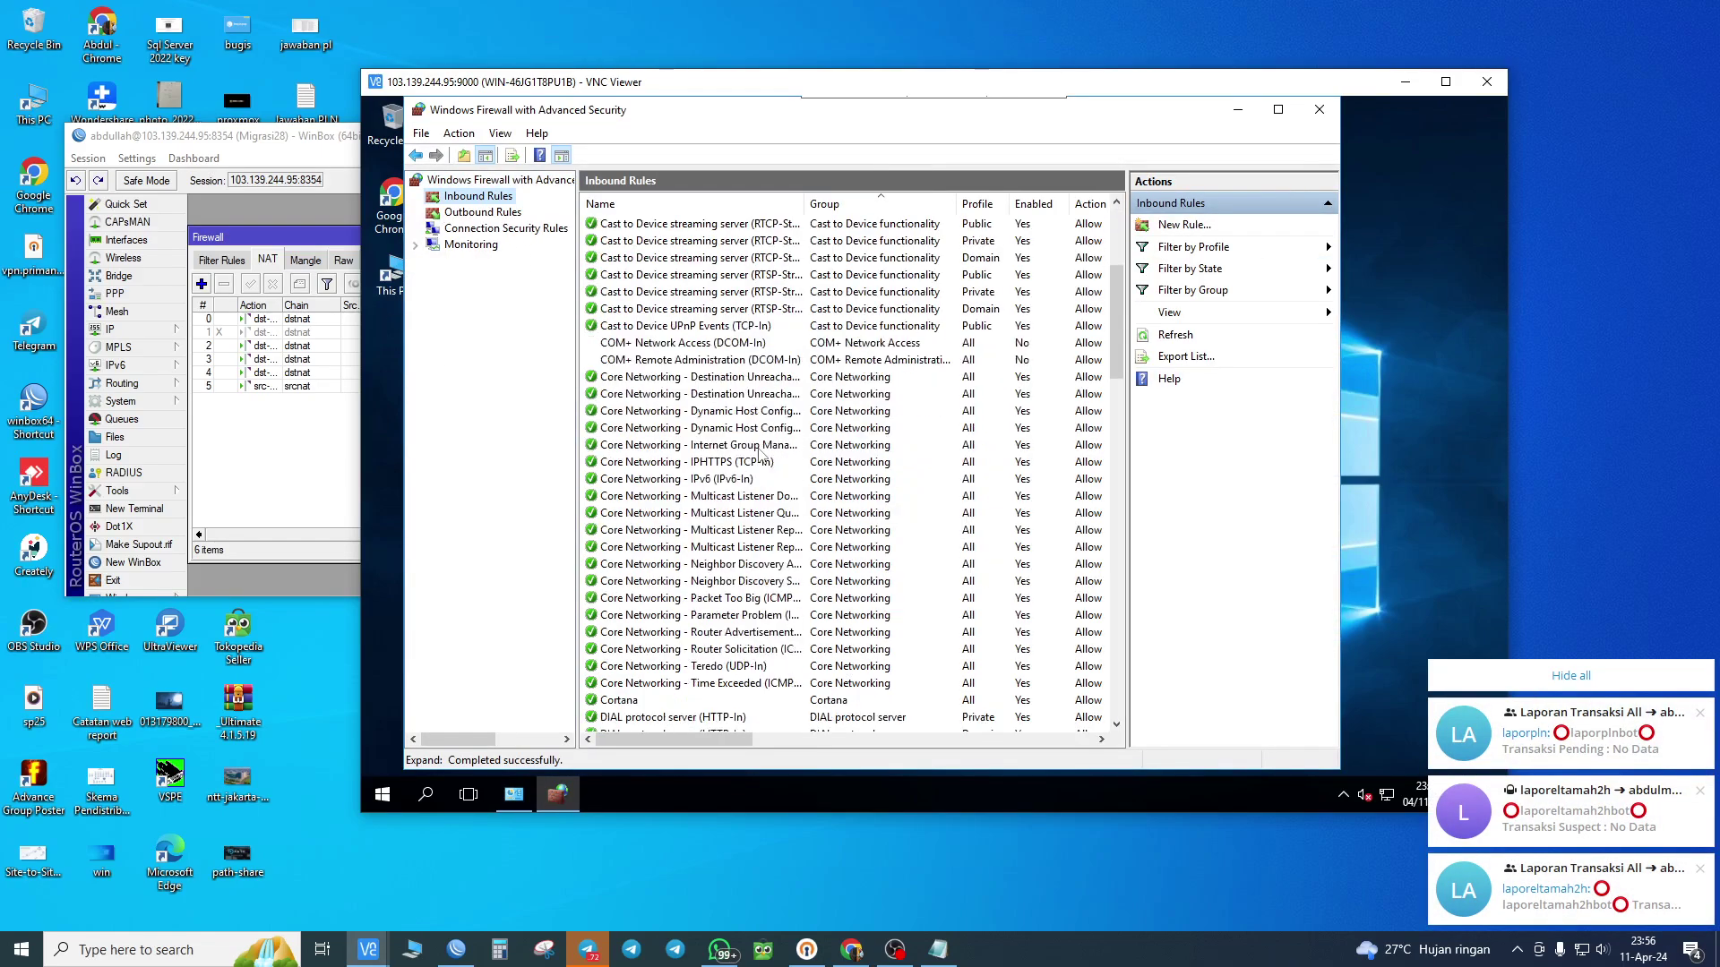
{"action": "scroll", "coordinate": [760, 454], "scroll_direction": "down", "scroll_amount": 5}
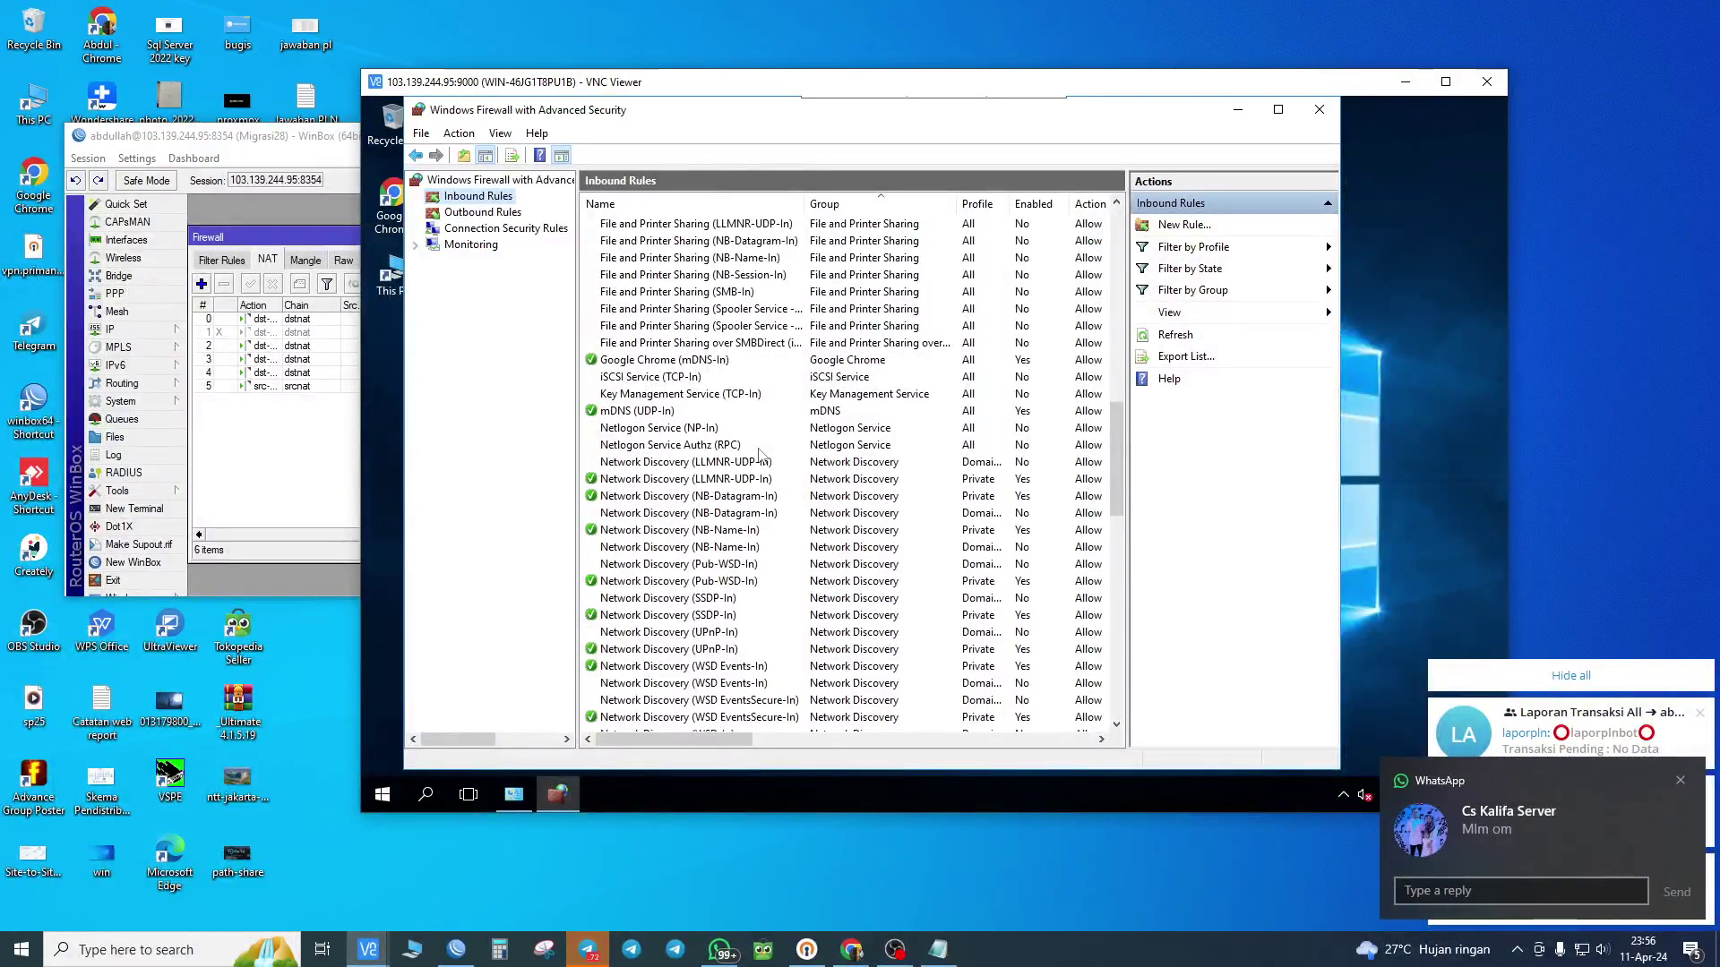
{"action": "scroll", "coordinate": [759, 454], "scroll_direction": "down", "scroll_amount": 3}
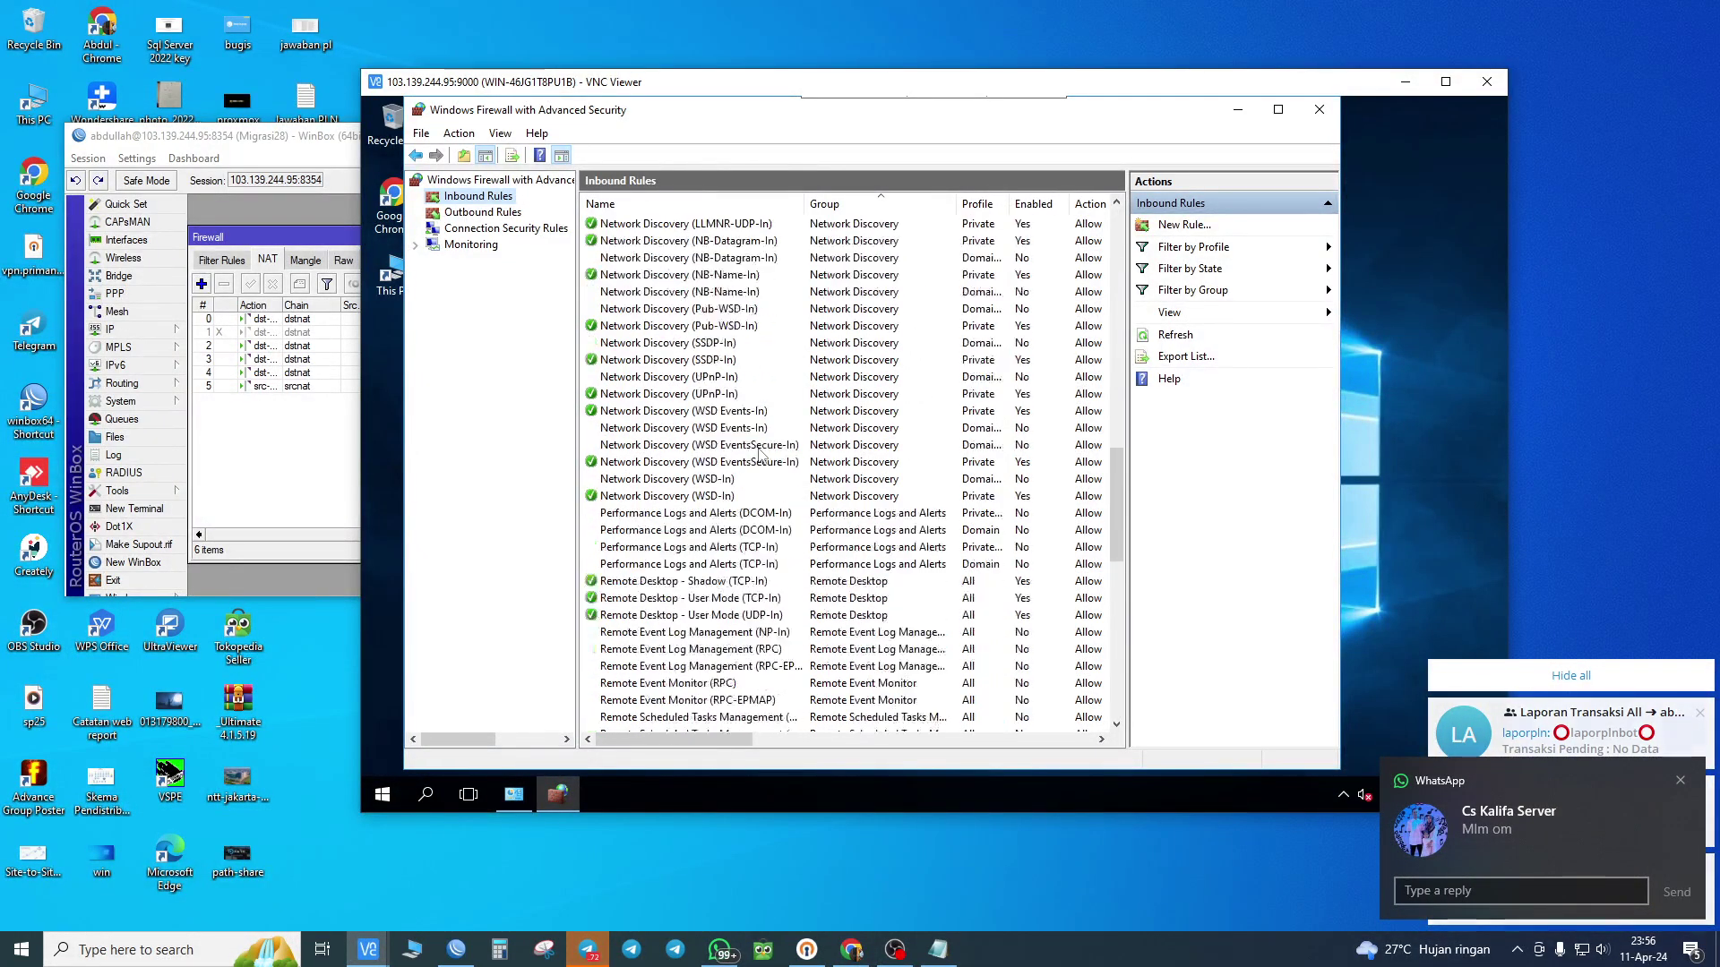
{"action": "scroll", "coordinate": [760, 454], "scroll_direction": "up", "scroll_amount": 4}
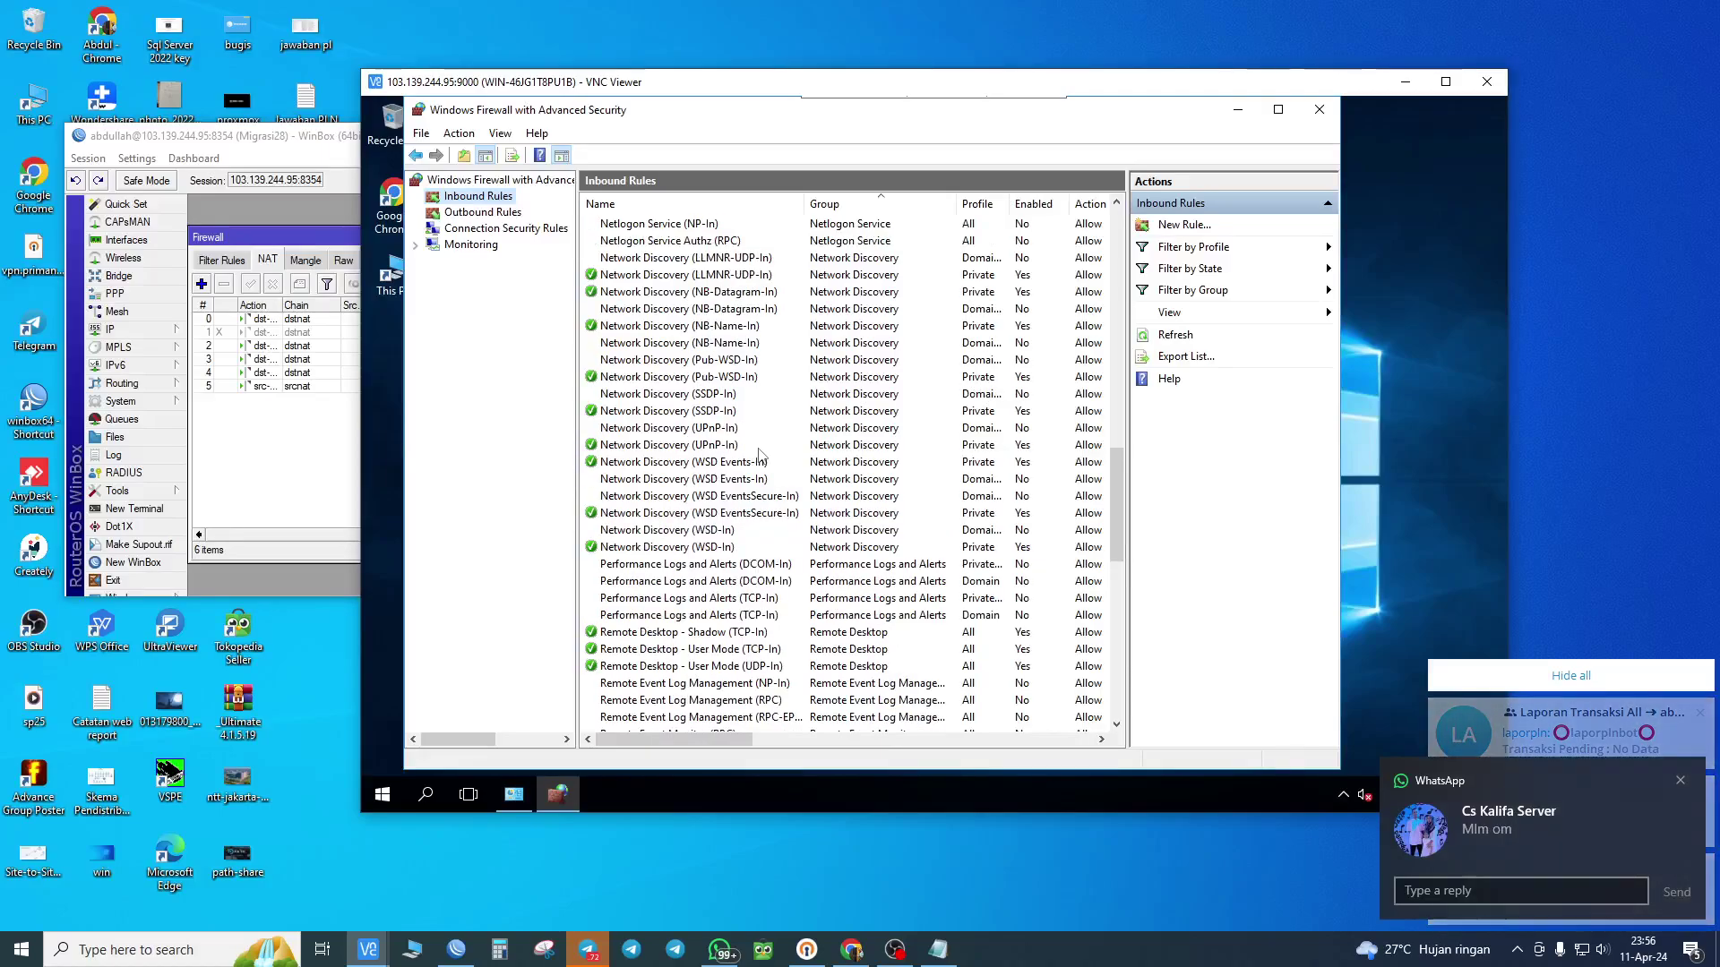
{"action": "scroll", "coordinate": [759, 454], "scroll_direction": "up", "scroll_amount": 2}
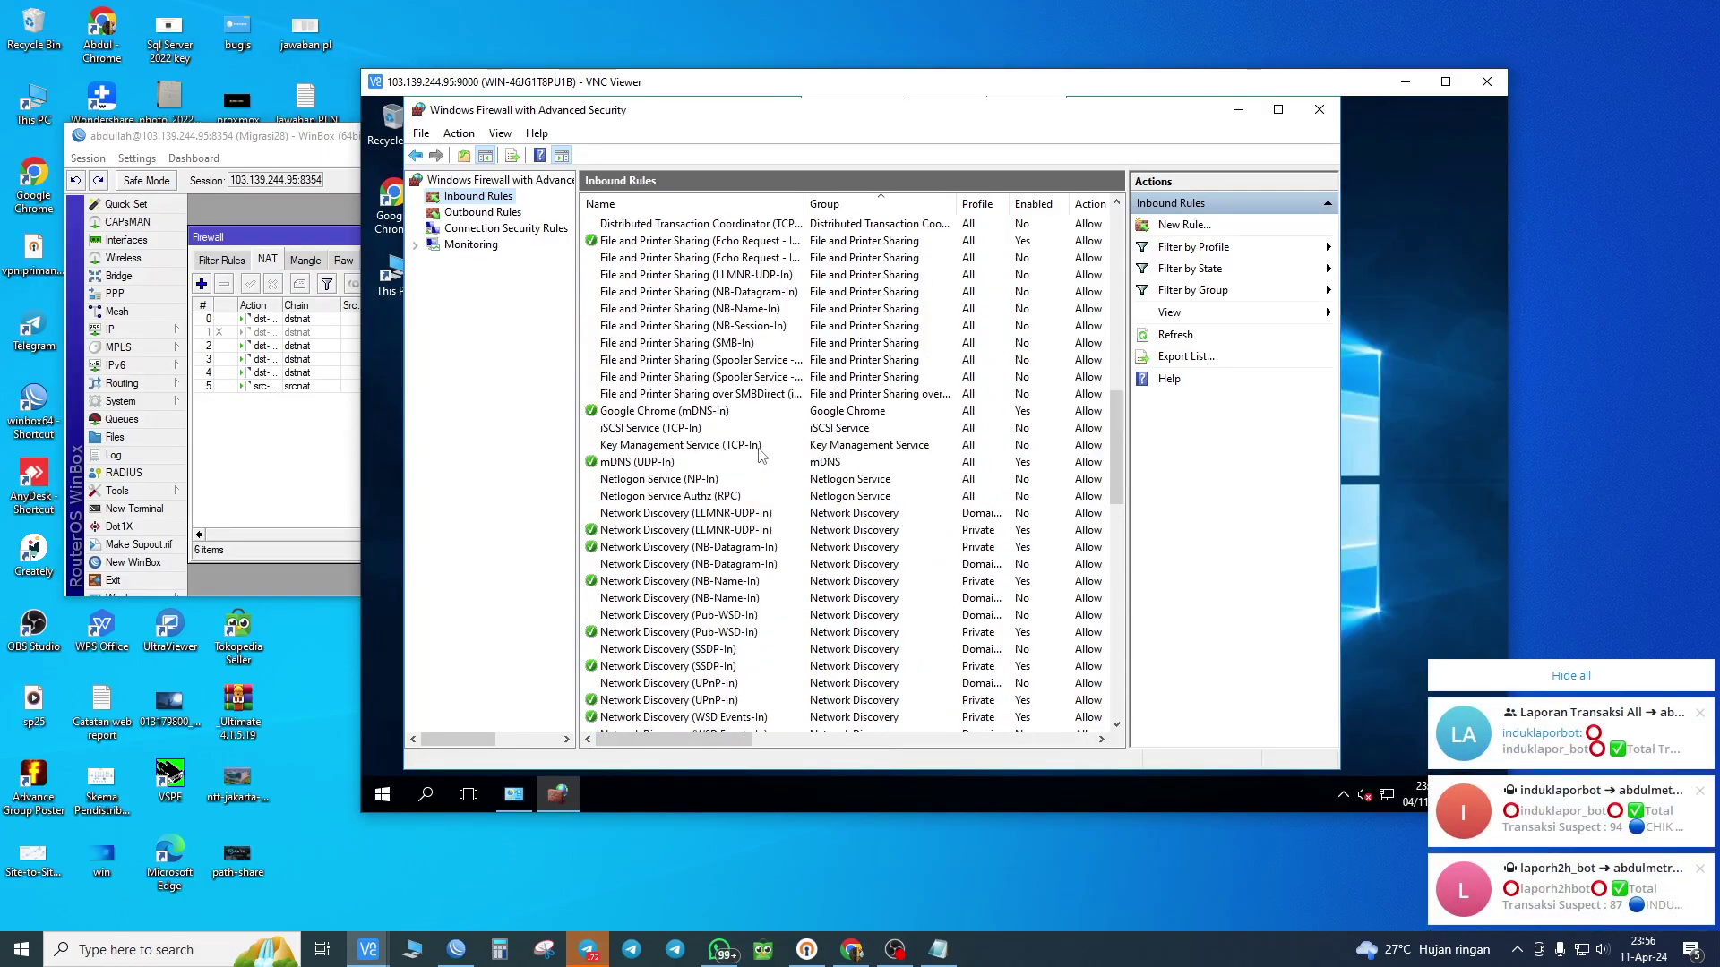
{"action": "scroll", "coordinate": [760, 454], "scroll_direction": "down", "scroll_amount": 7}
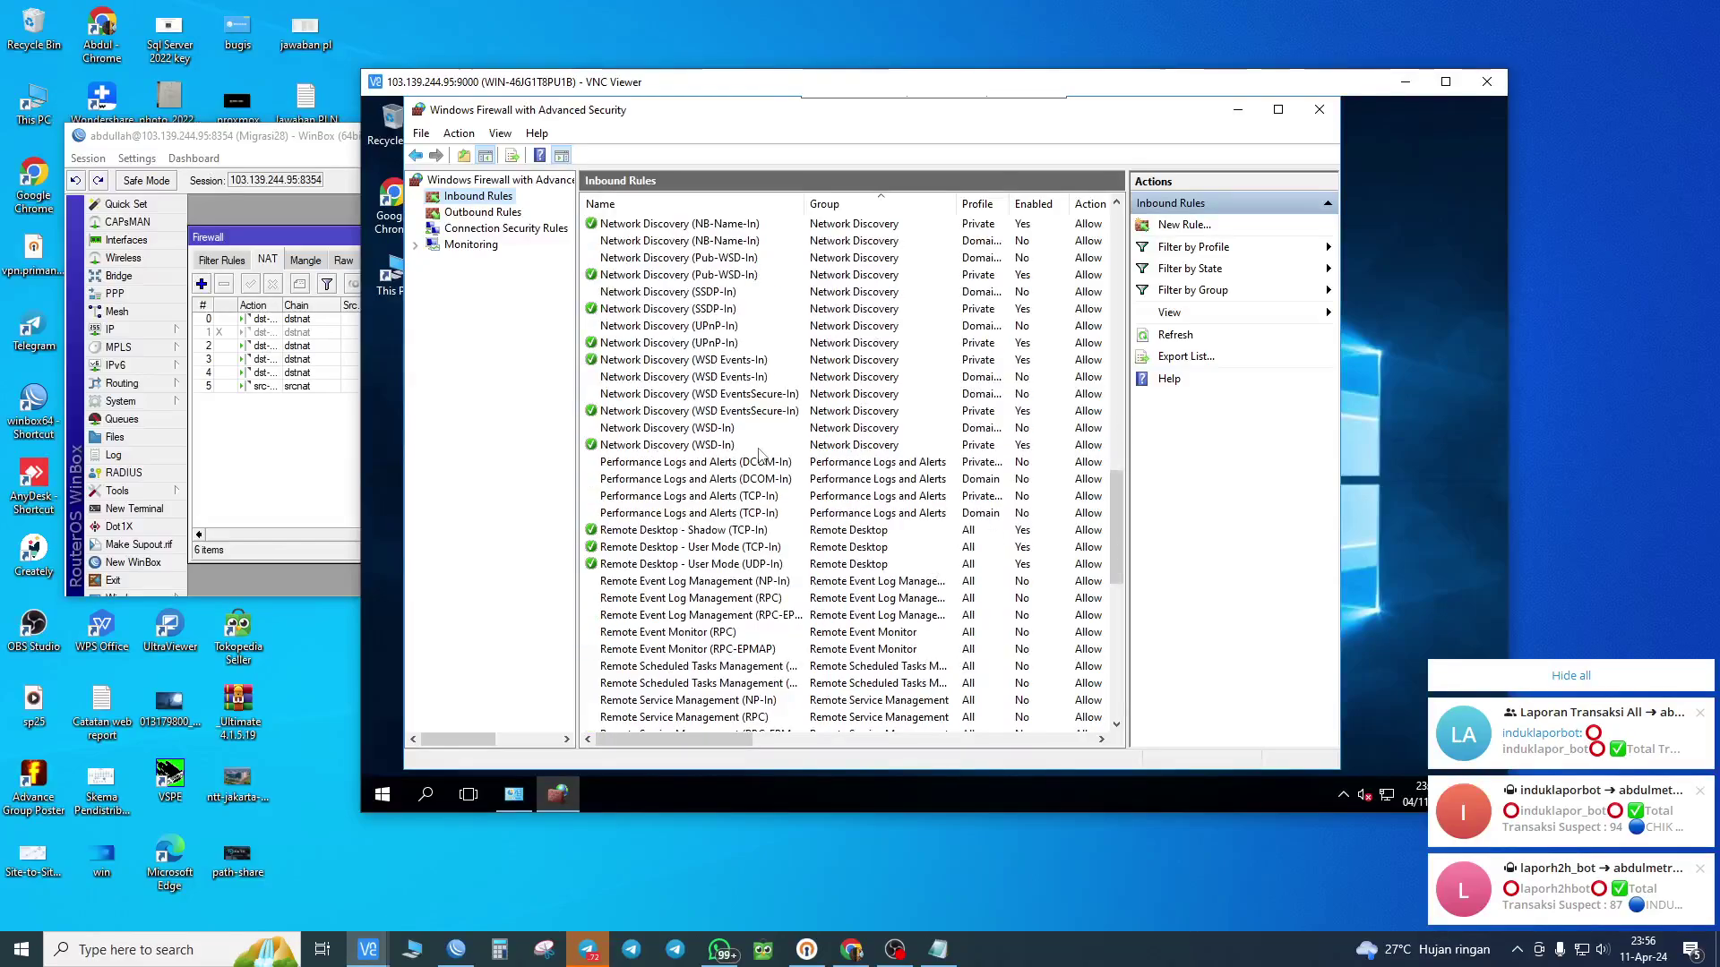
{"action": "scroll", "coordinate": [713, 614], "scroll_direction": "down", "scroll_amount": 5}
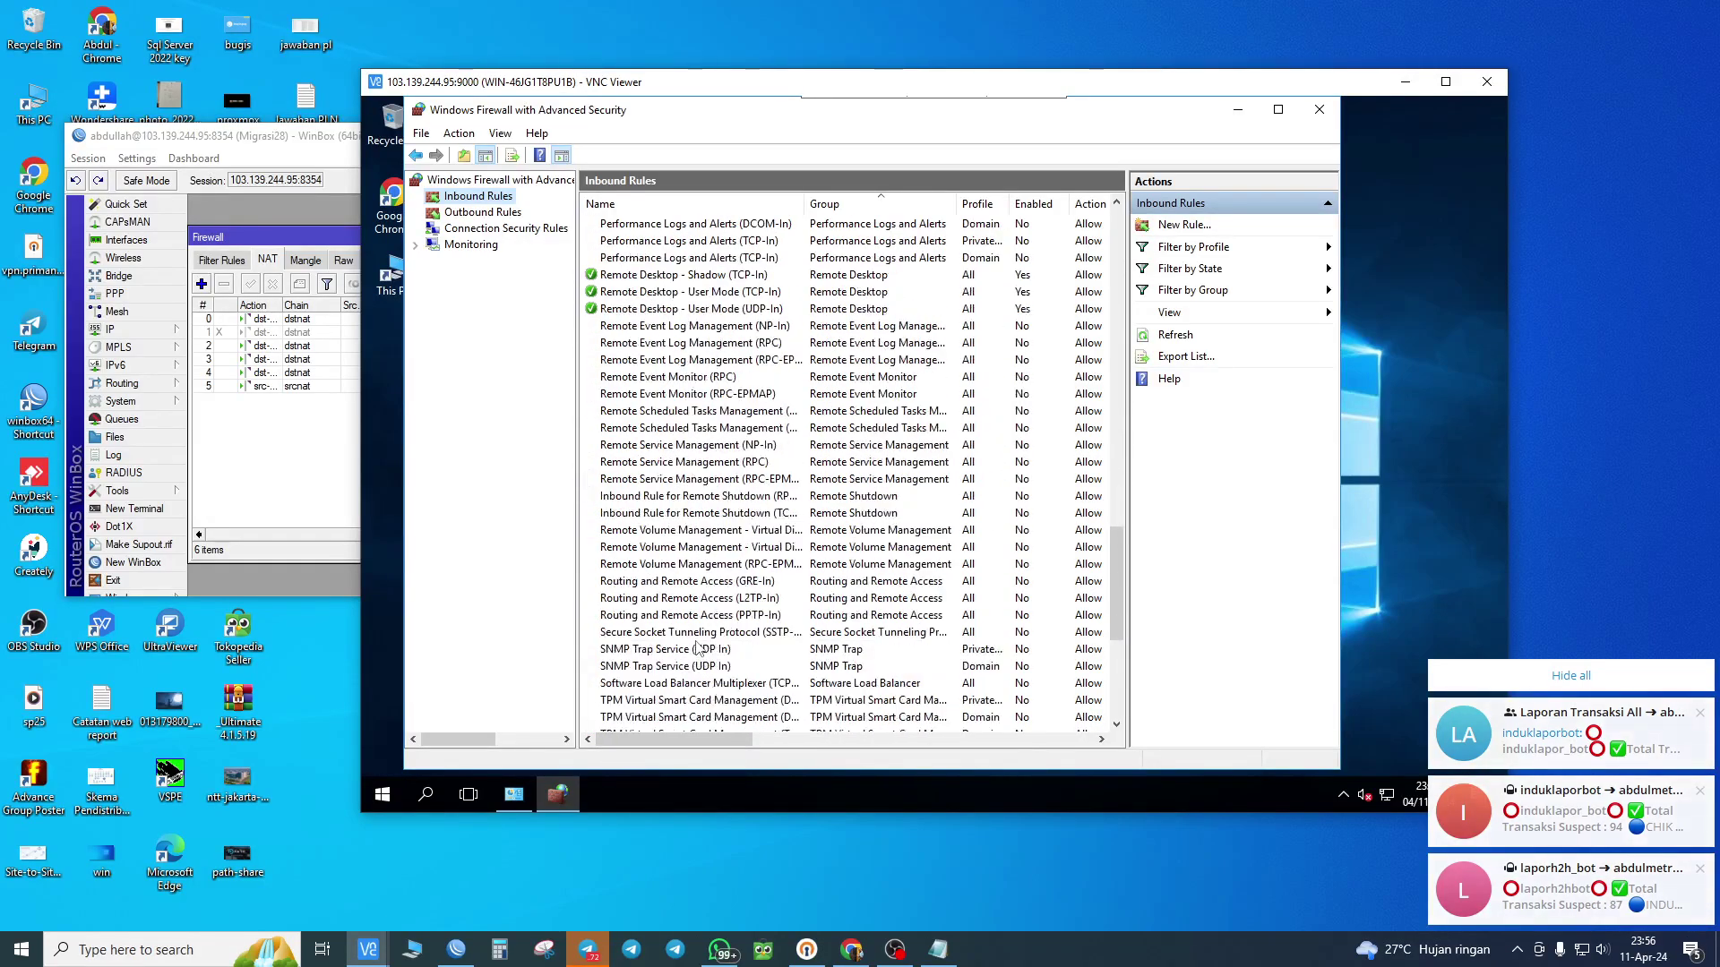
{"action": "left_click", "coordinate": [1570, 676]}
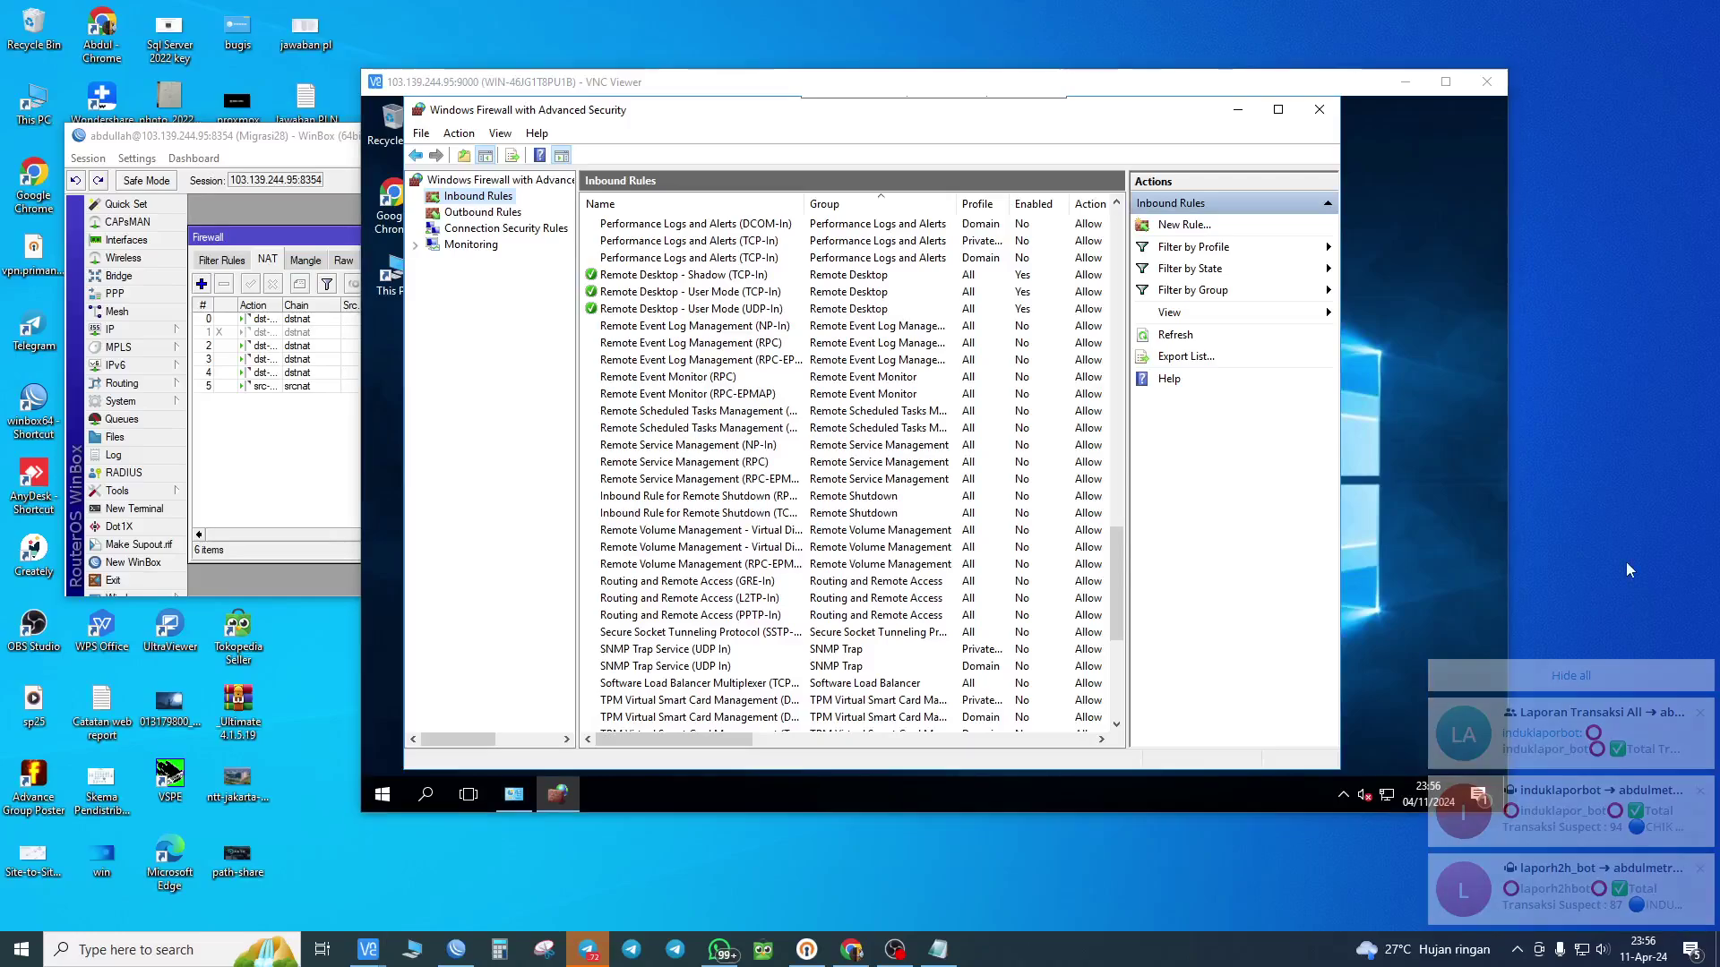
{"action": "left_click", "coordinate": [1320, 110]}
{"action": "left_click", "coordinate": [1274, 190]}
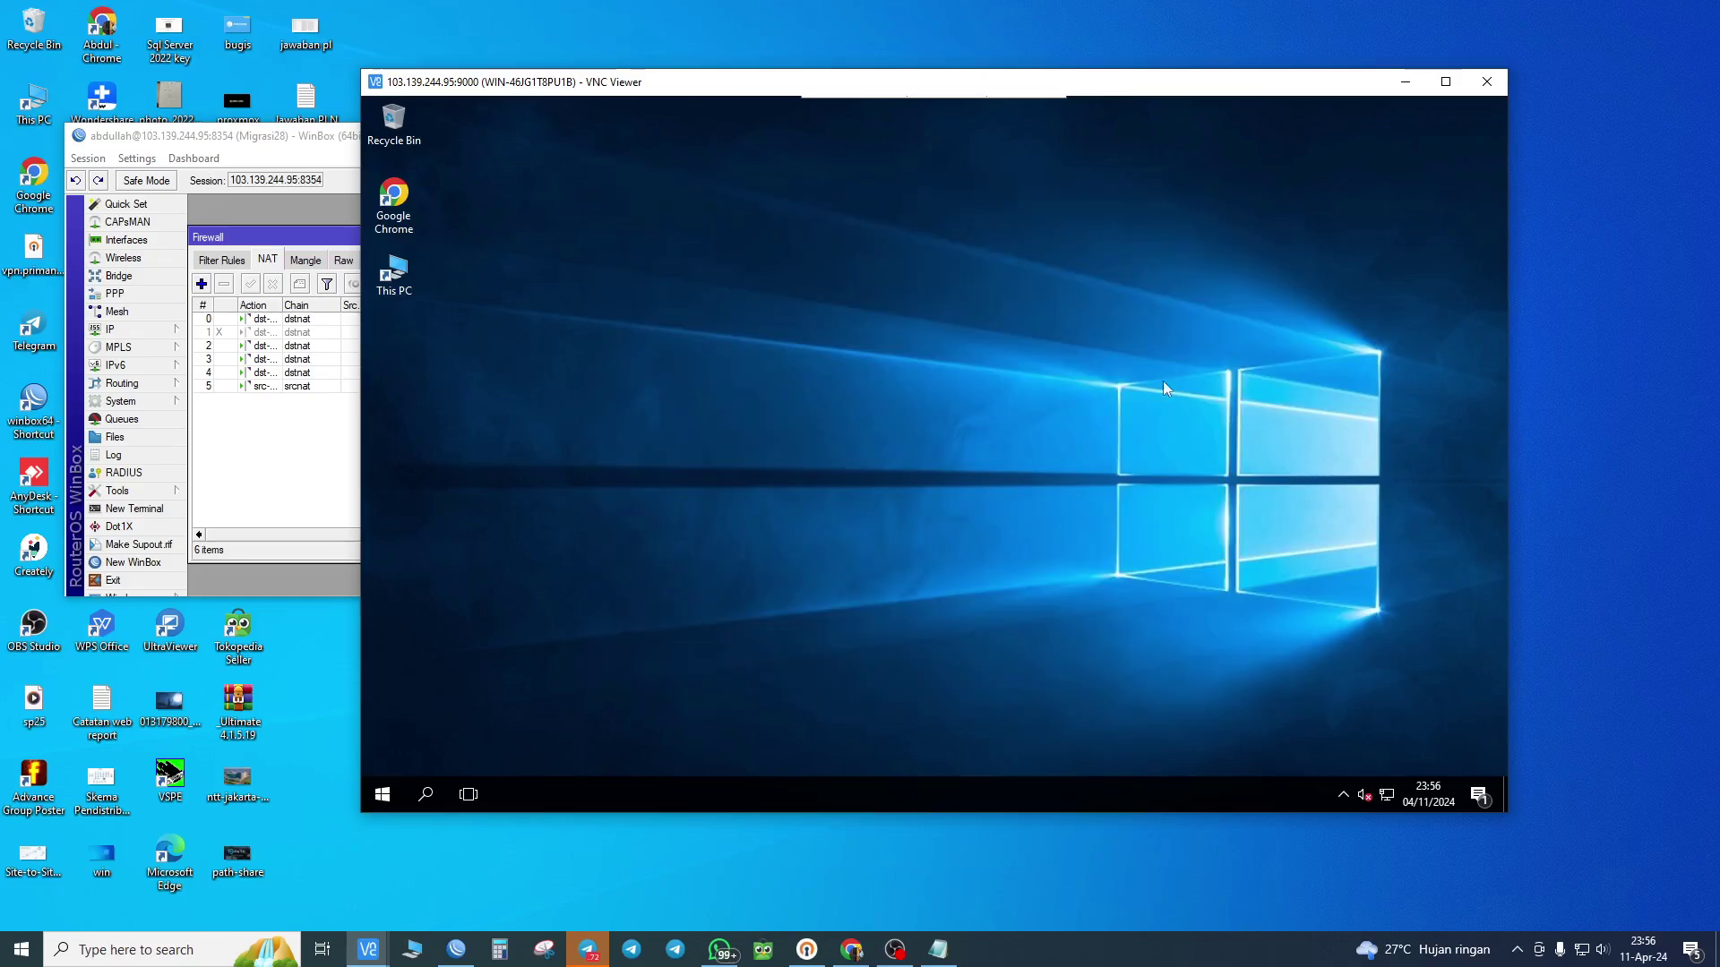
- Switch to WinBox, dismiss the chat notifications and review the destination ports of the firewall NAT rules
{"action": "left_click", "coordinate": [229, 484]}
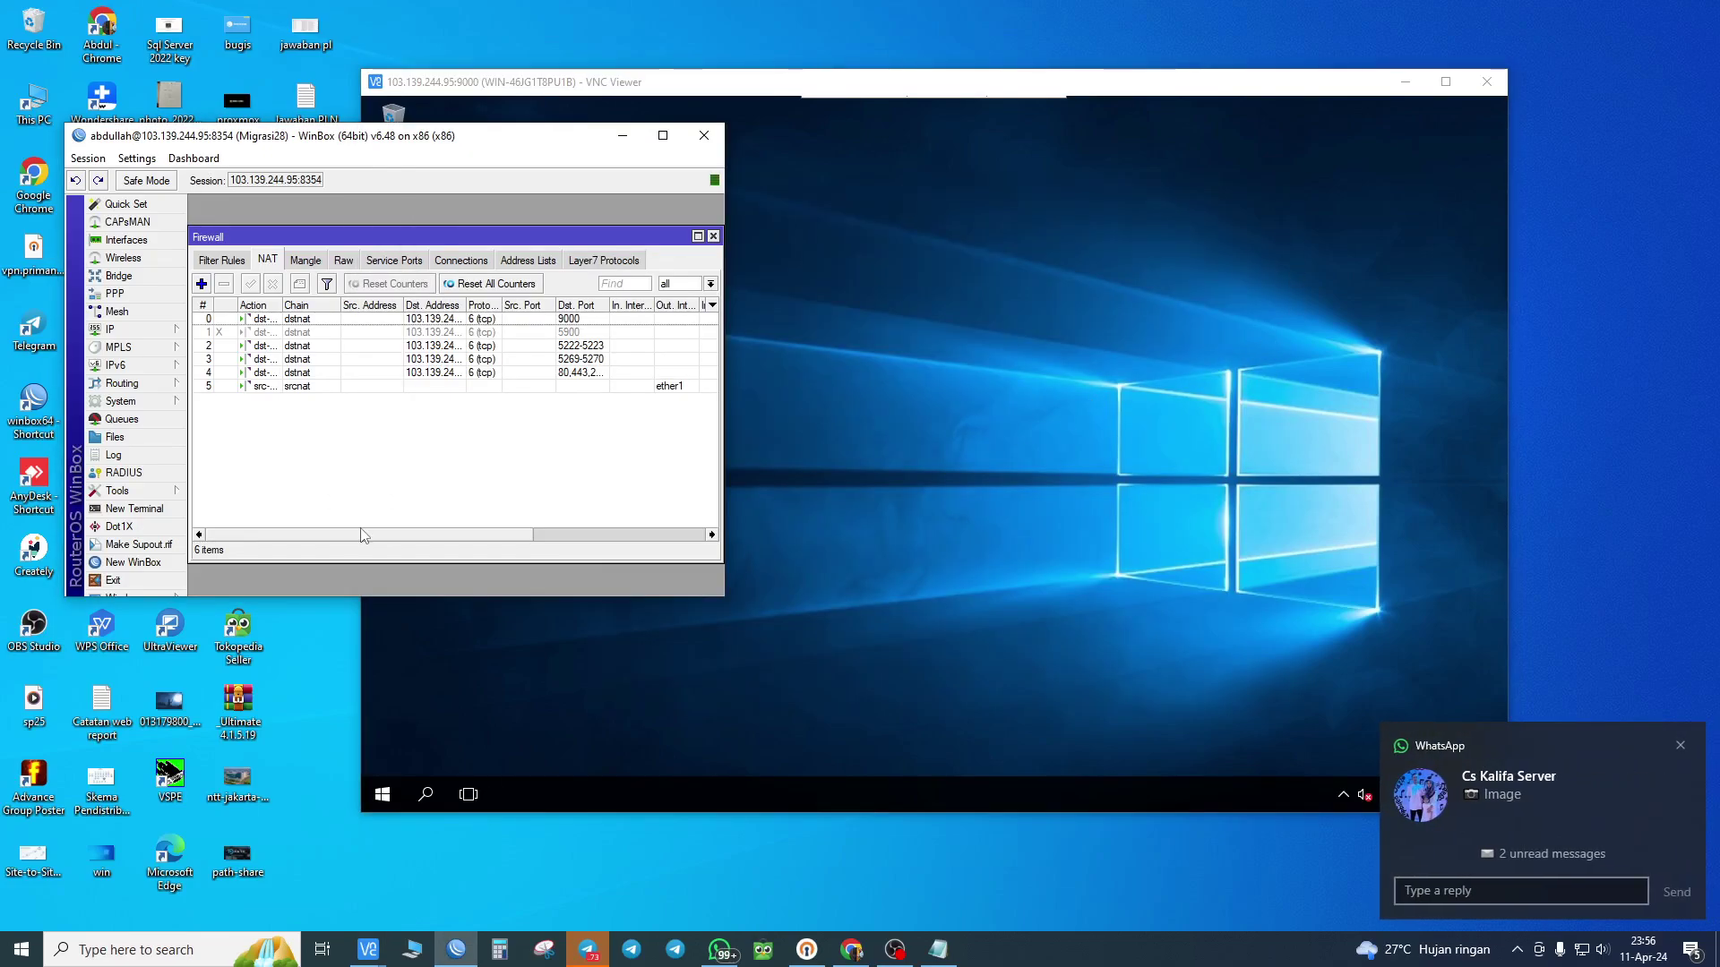
{"action": "left_click", "coordinate": [1681, 746]}
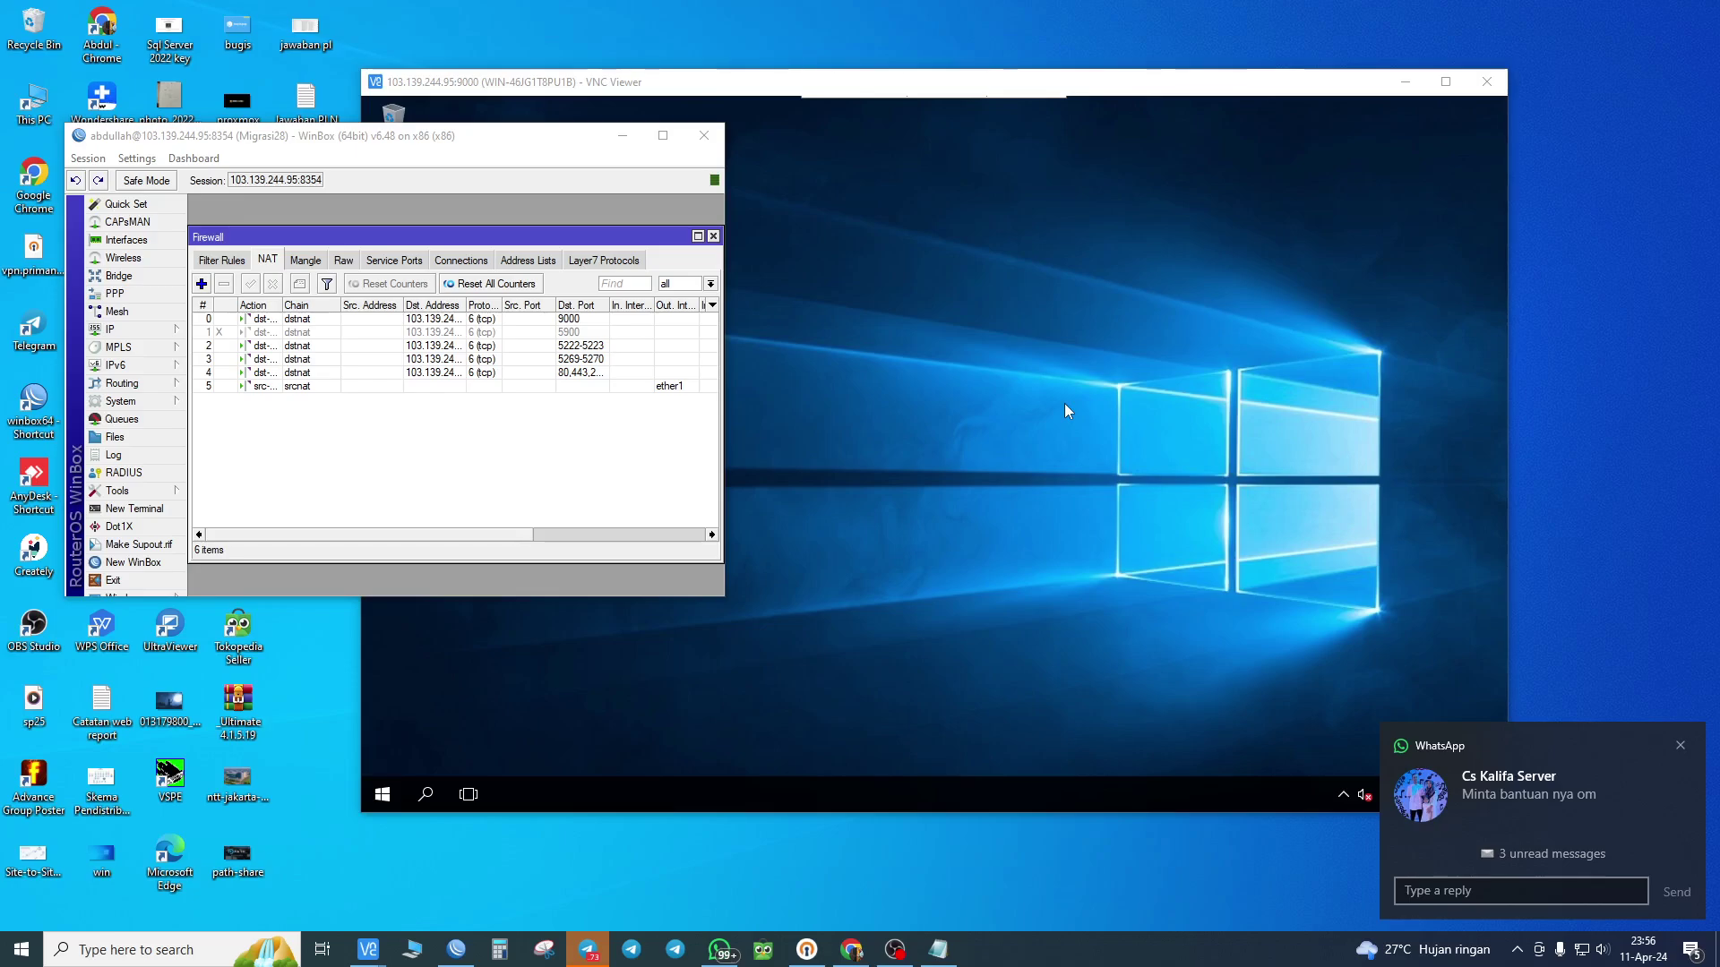
{"action": "left_click", "coordinate": [1681, 746]}
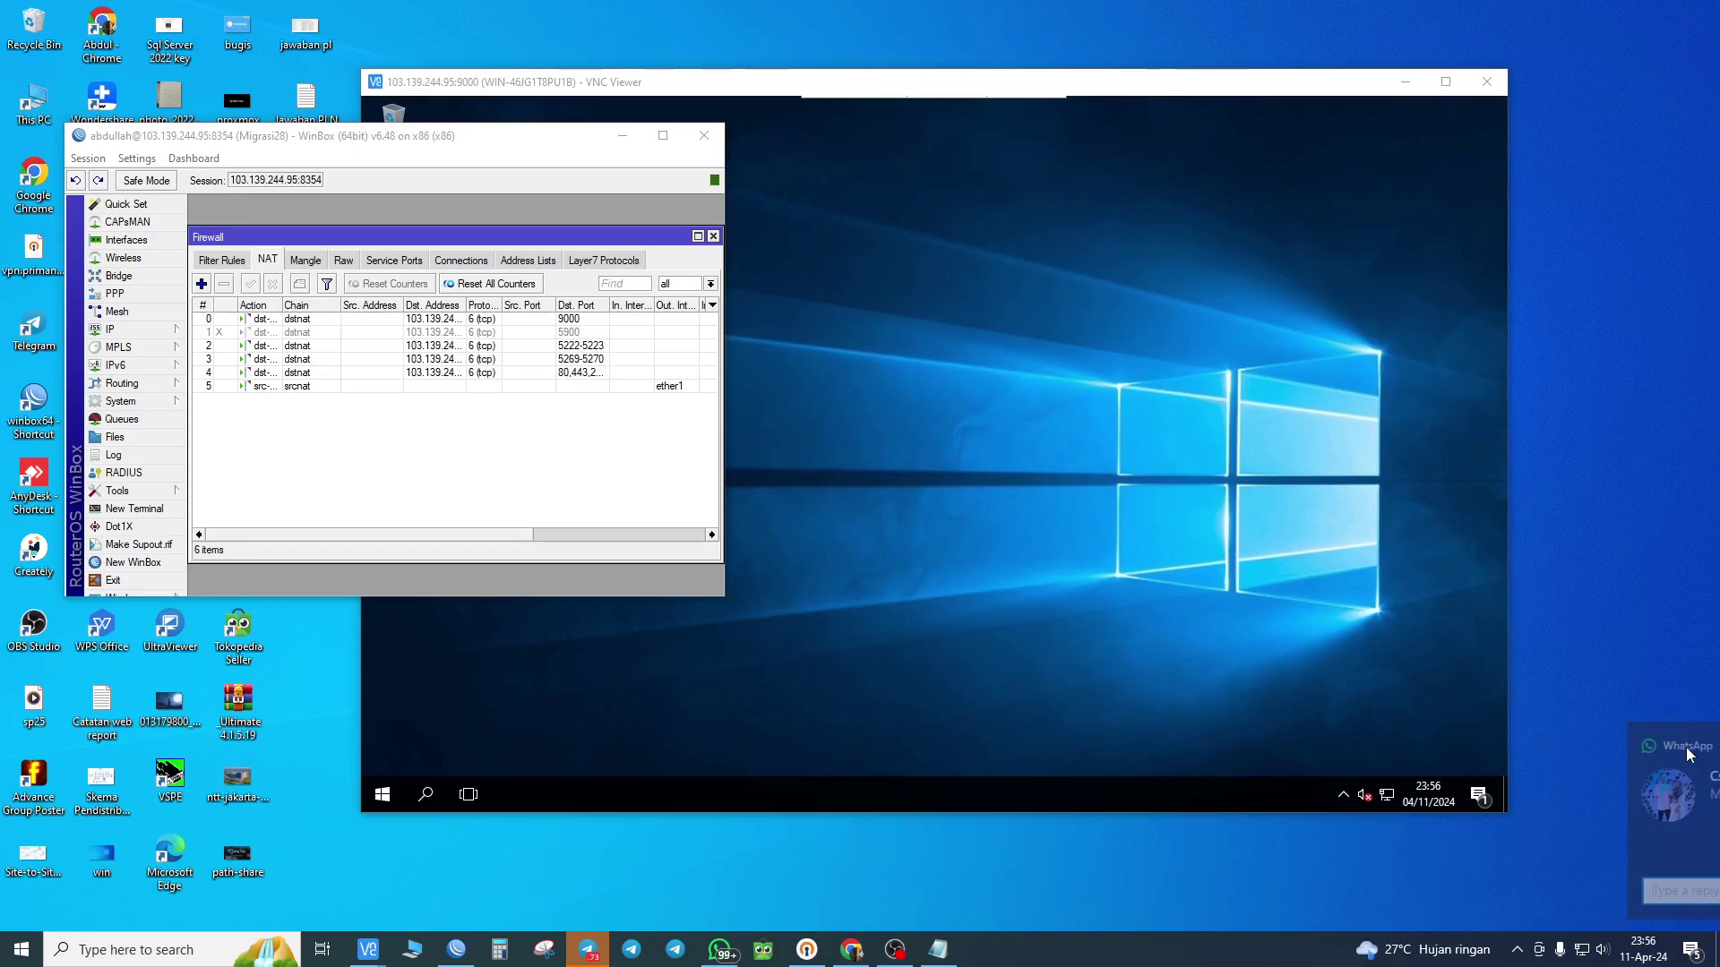
{"action": "left_click", "coordinate": [1071, 624]}
{"action": "left_click", "coordinate": [358, 549]}
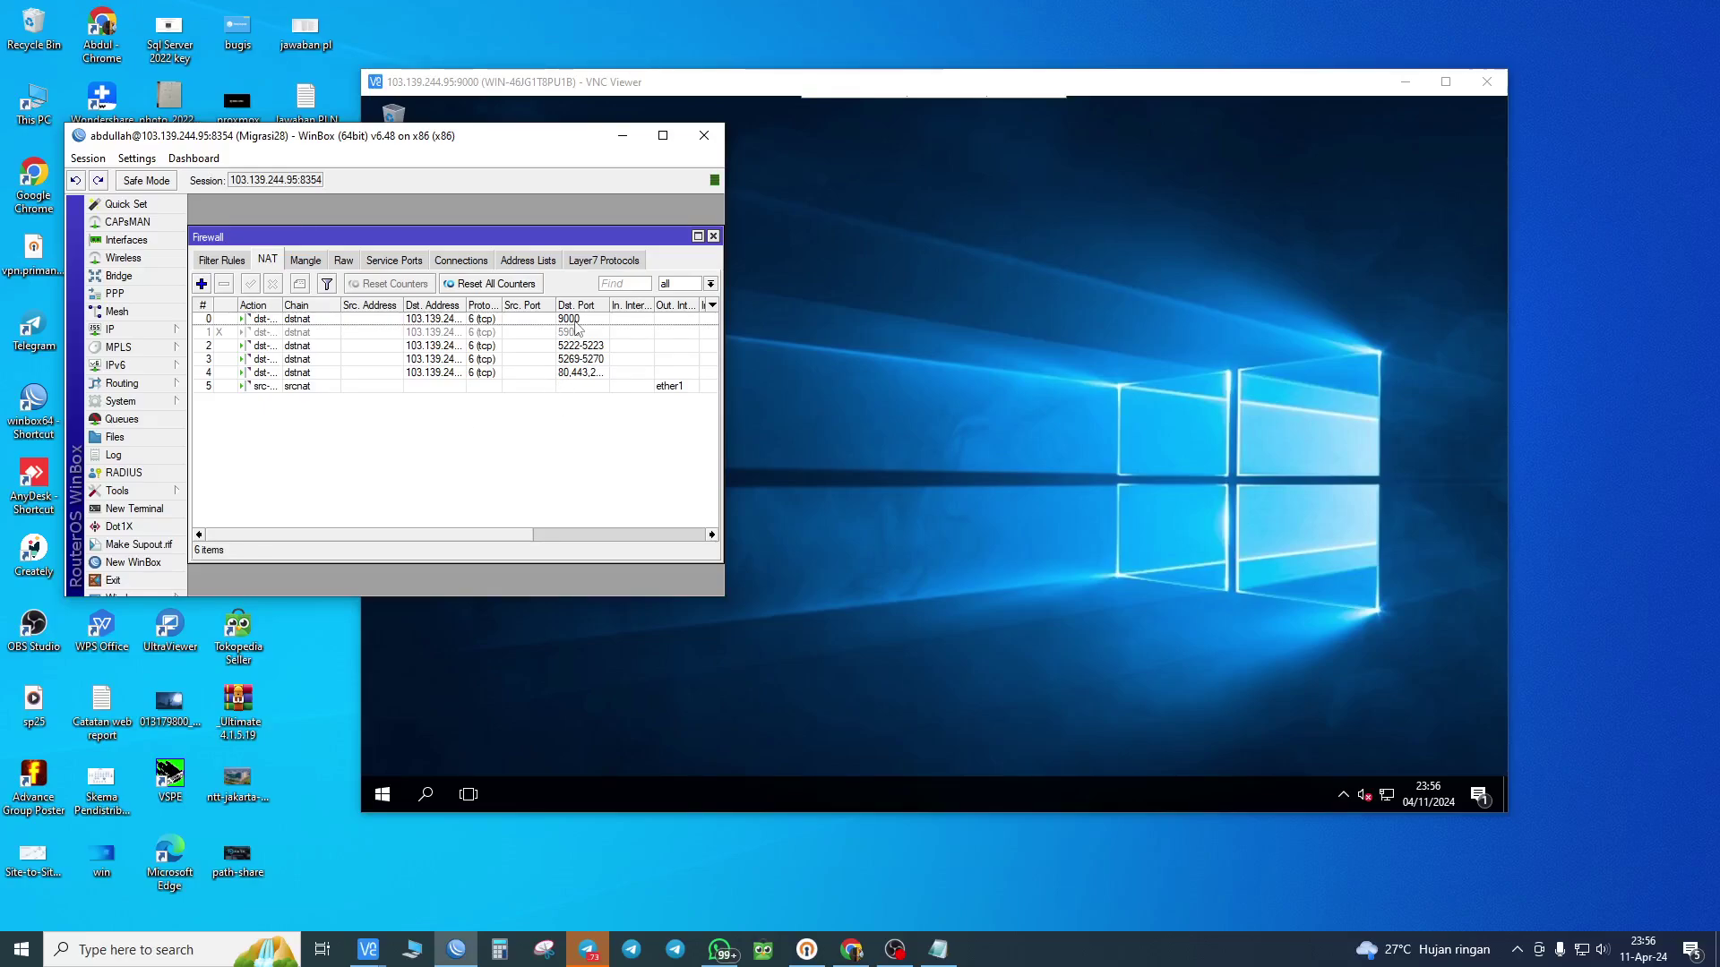
{"action": "left_click", "coordinate": [781, 333]}
{"action": "left_click", "coordinate": [328, 464]}
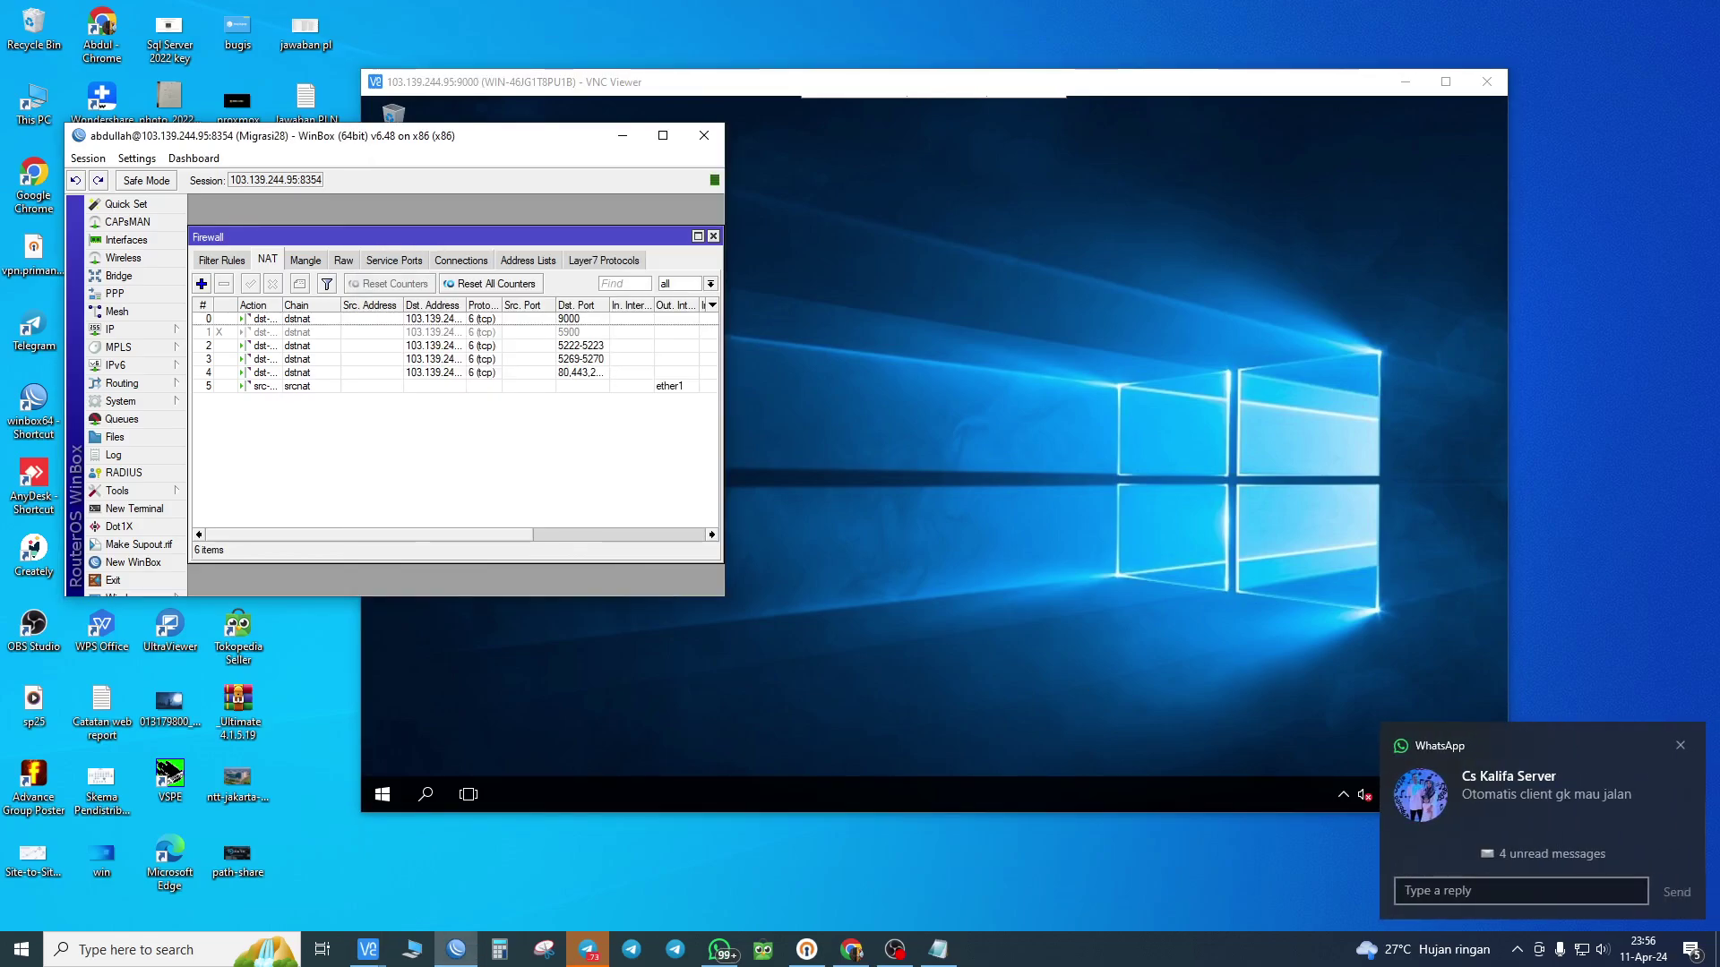
- Dismiss the chat notification and open the Windows Firewall page on the remote server through Control Panel's System and Security section
{"action": "left_click", "coordinate": [1683, 752]}
{"action": "left_click", "coordinate": [1681, 747]}
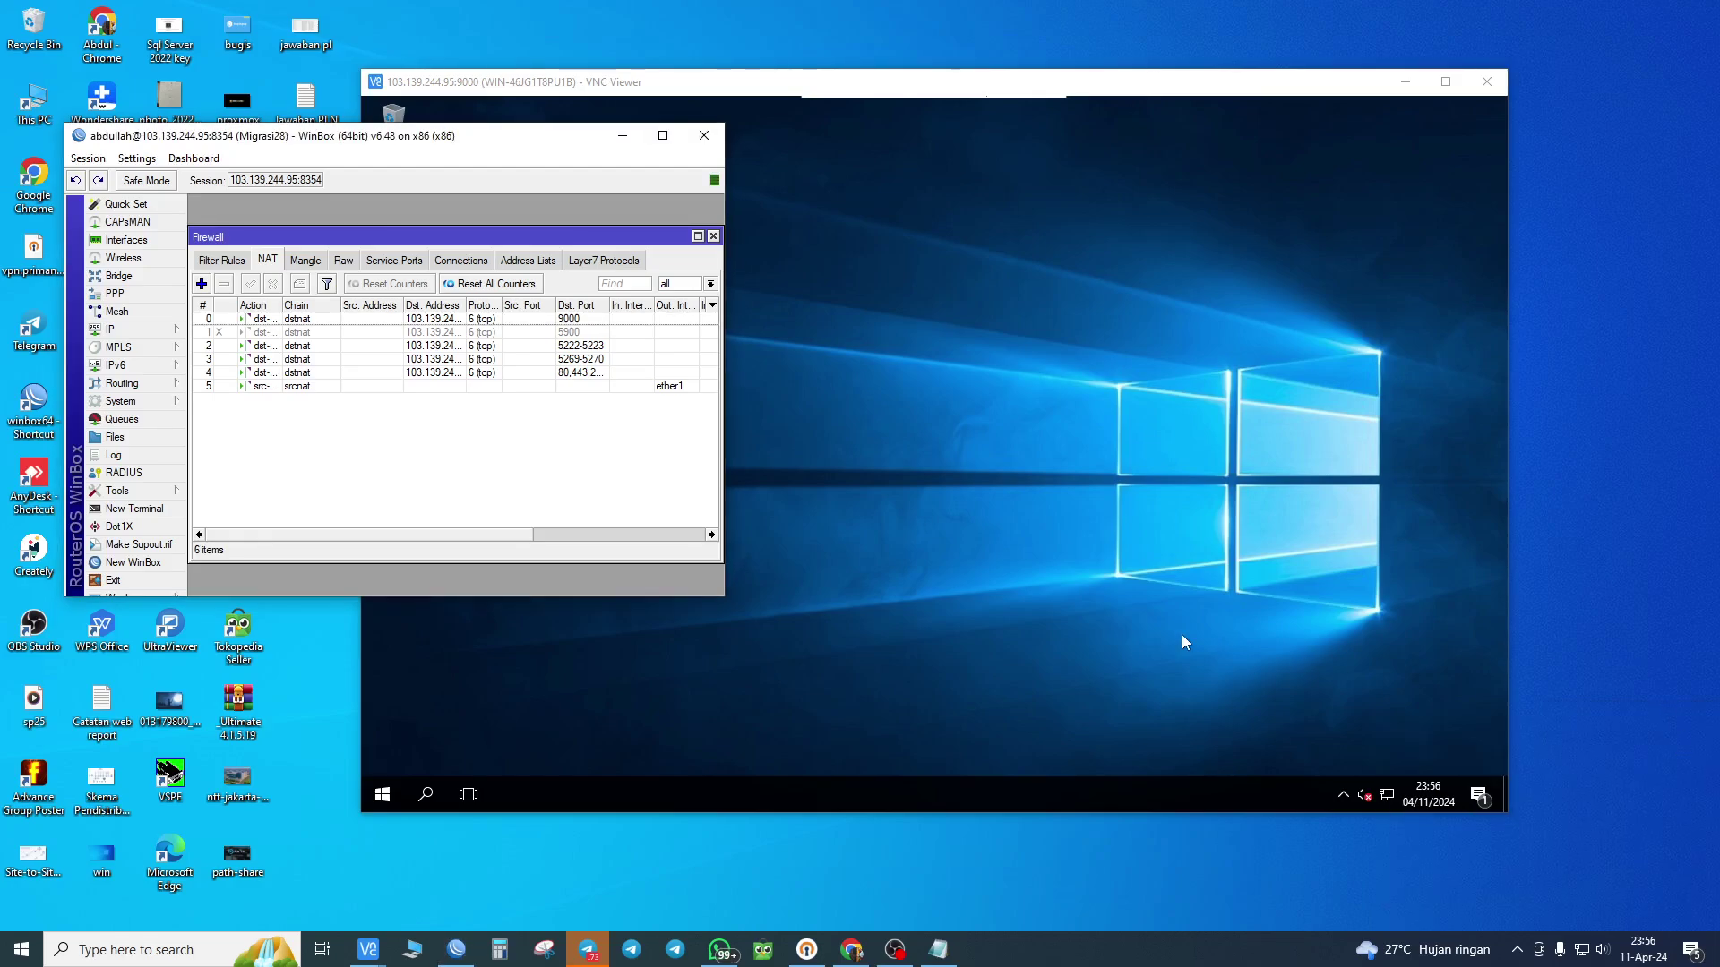
{"action": "left_click", "coordinate": [711, 642]}
{"action": "left_click", "coordinate": [344, 484]}
{"action": "left_click", "coordinate": [872, 592]}
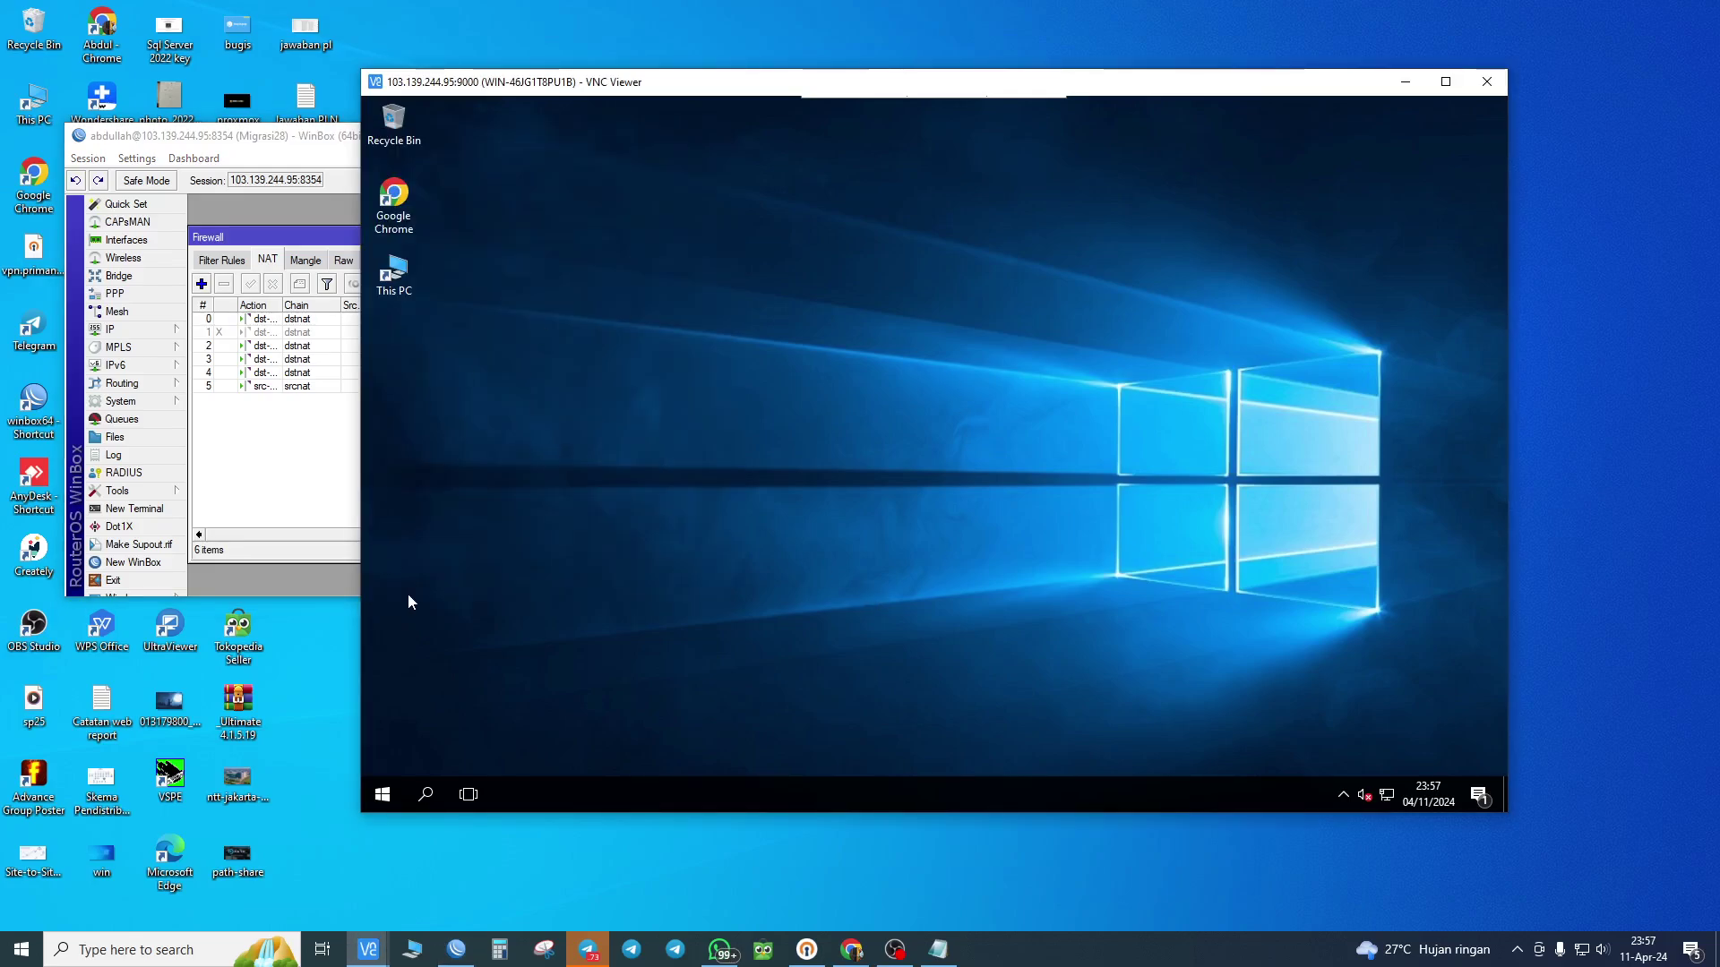
{"action": "left_click", "coordinate": [386, 793]}
{"action": "left_click", "coordinate": [780, 293]}
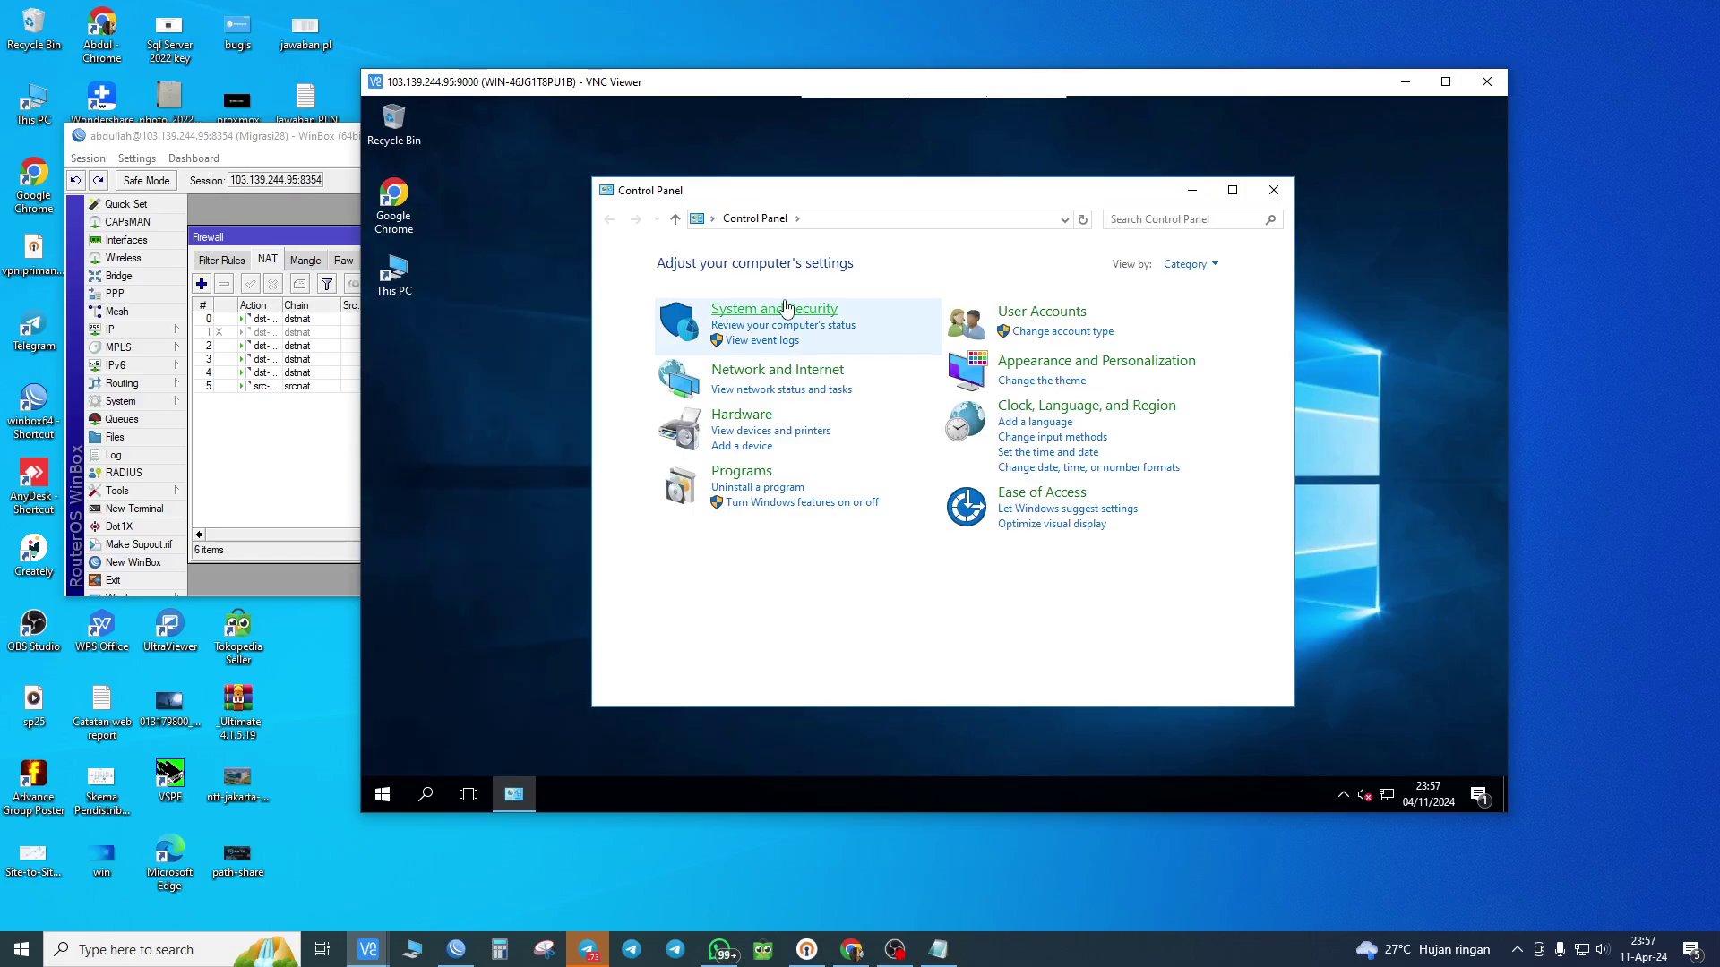
{"action": "left_click", "coordinate": [786, 309]}
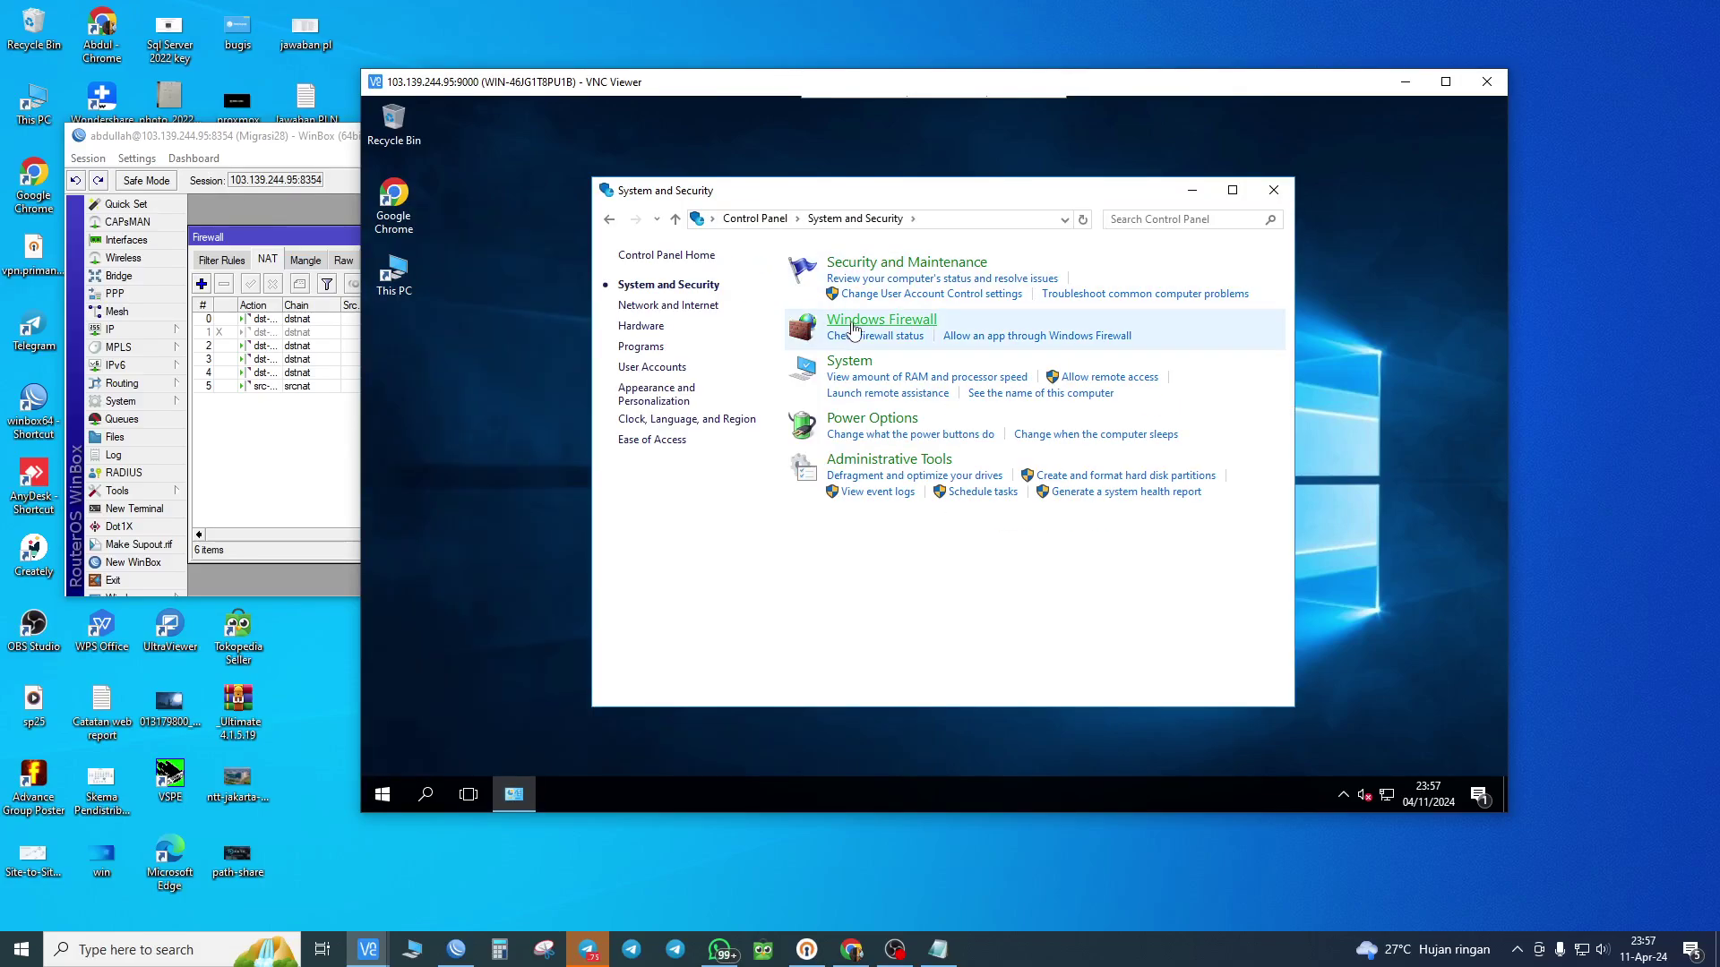
{"action": "left_click", "coordinate": [854, 322]}
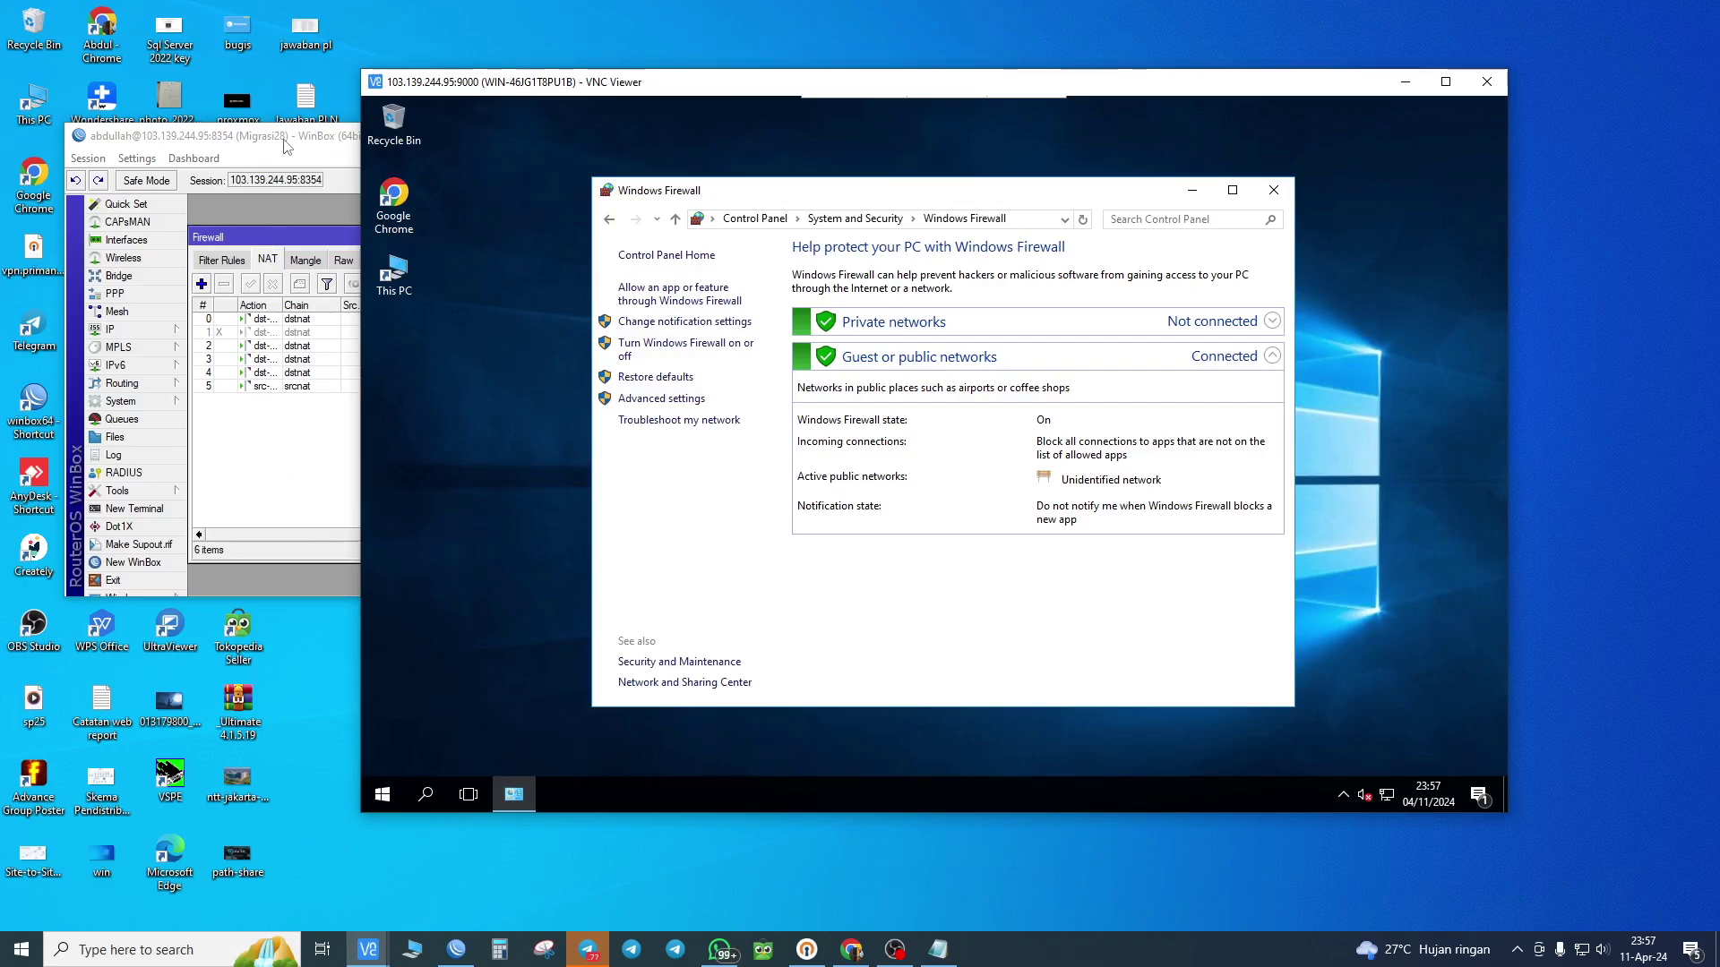
- Minimise the Windows Firewall window and start a new NAT rule in WinBox, showing its general settings
{"action": "left_click_drag", "start_coordinate": [285, 146], "coordinate": [295, 145]}
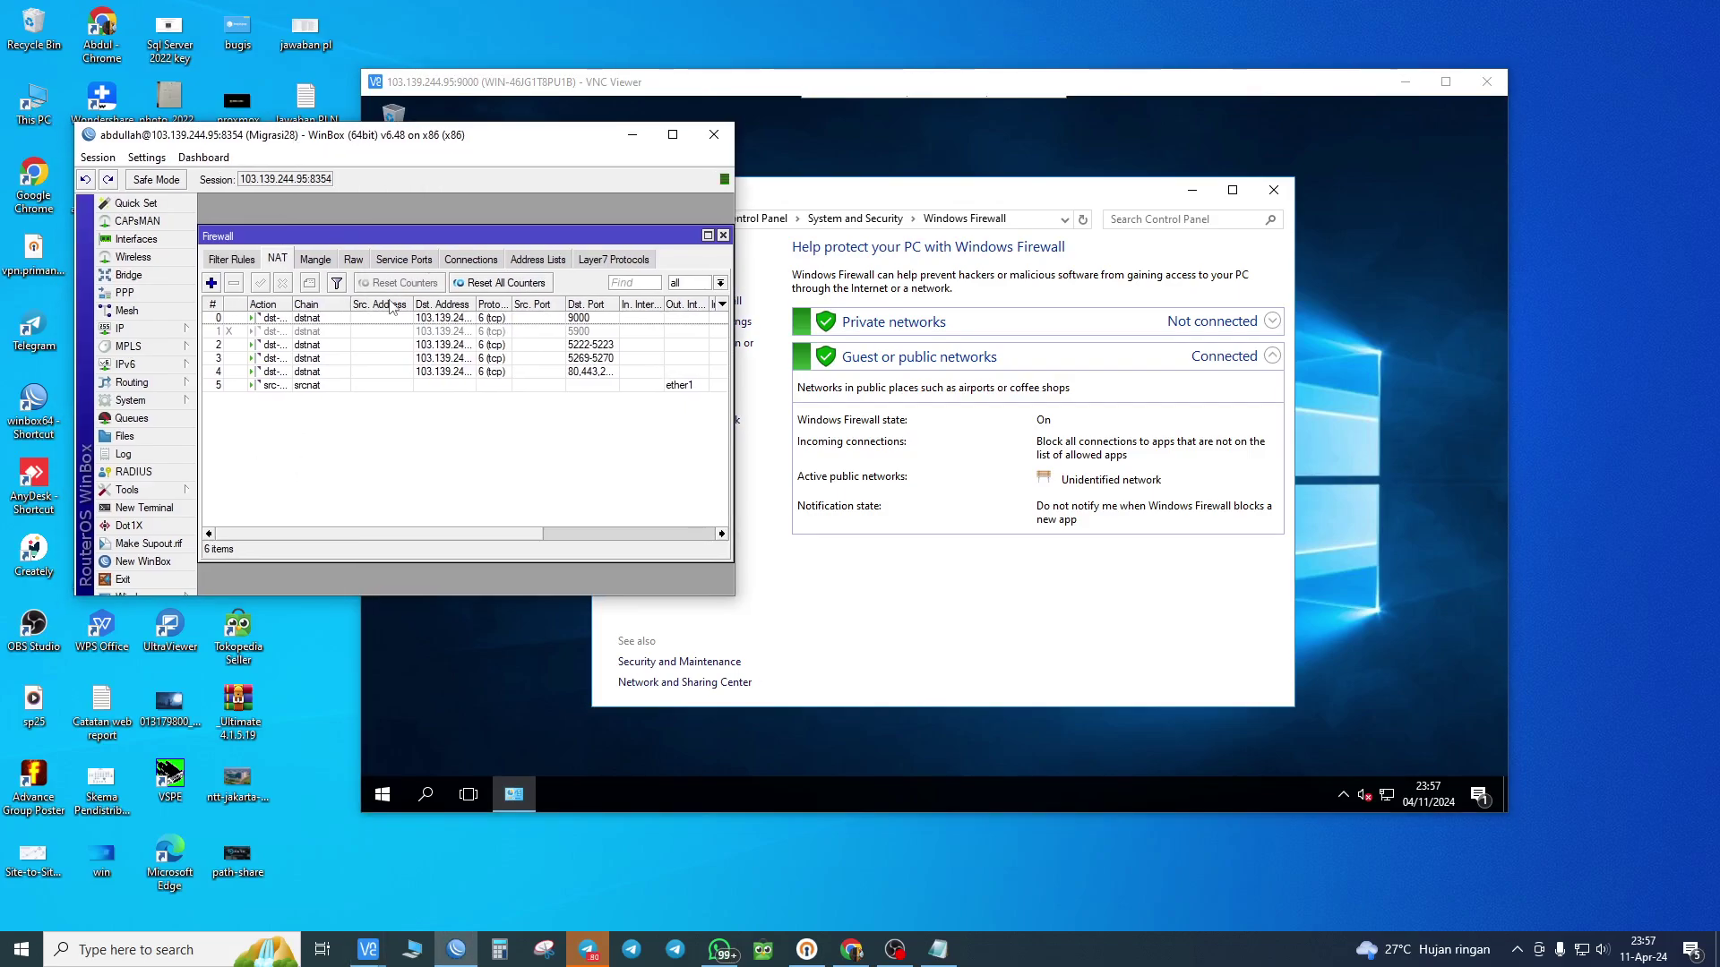
{"action": "left_click", "coordinate": [970, 536]}
{"action": "left_click", "coordinate": [1192, 190]}
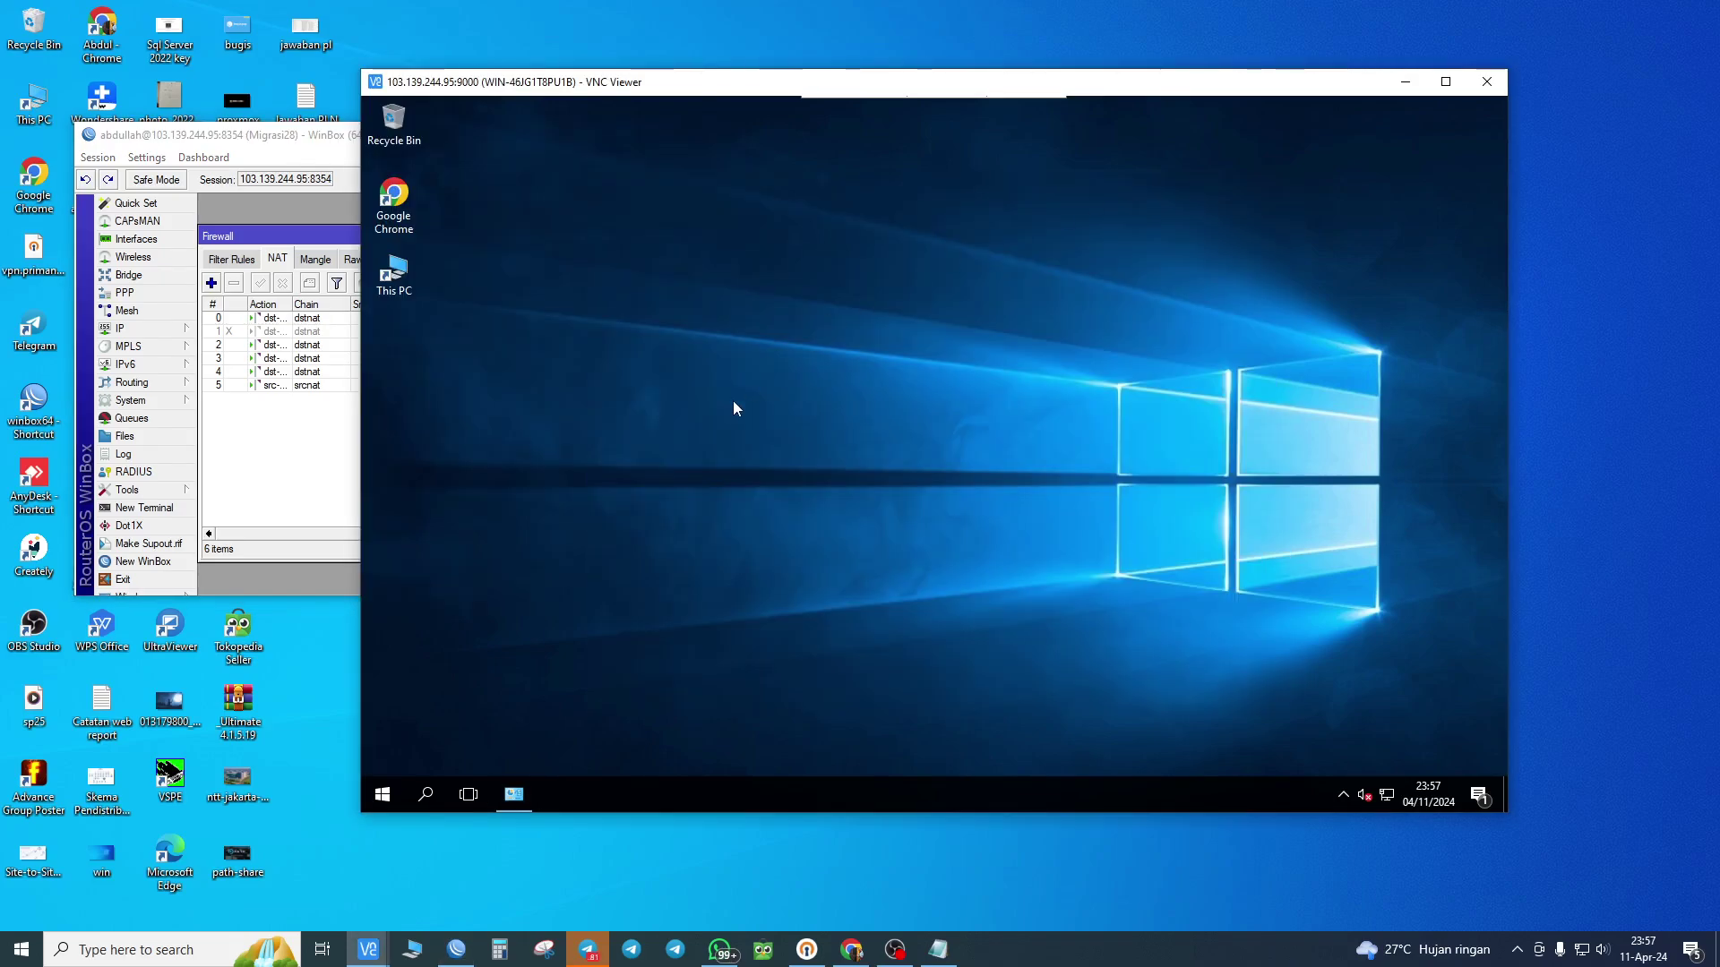
{"action": "left_click", "coordinate": [221, 451]}
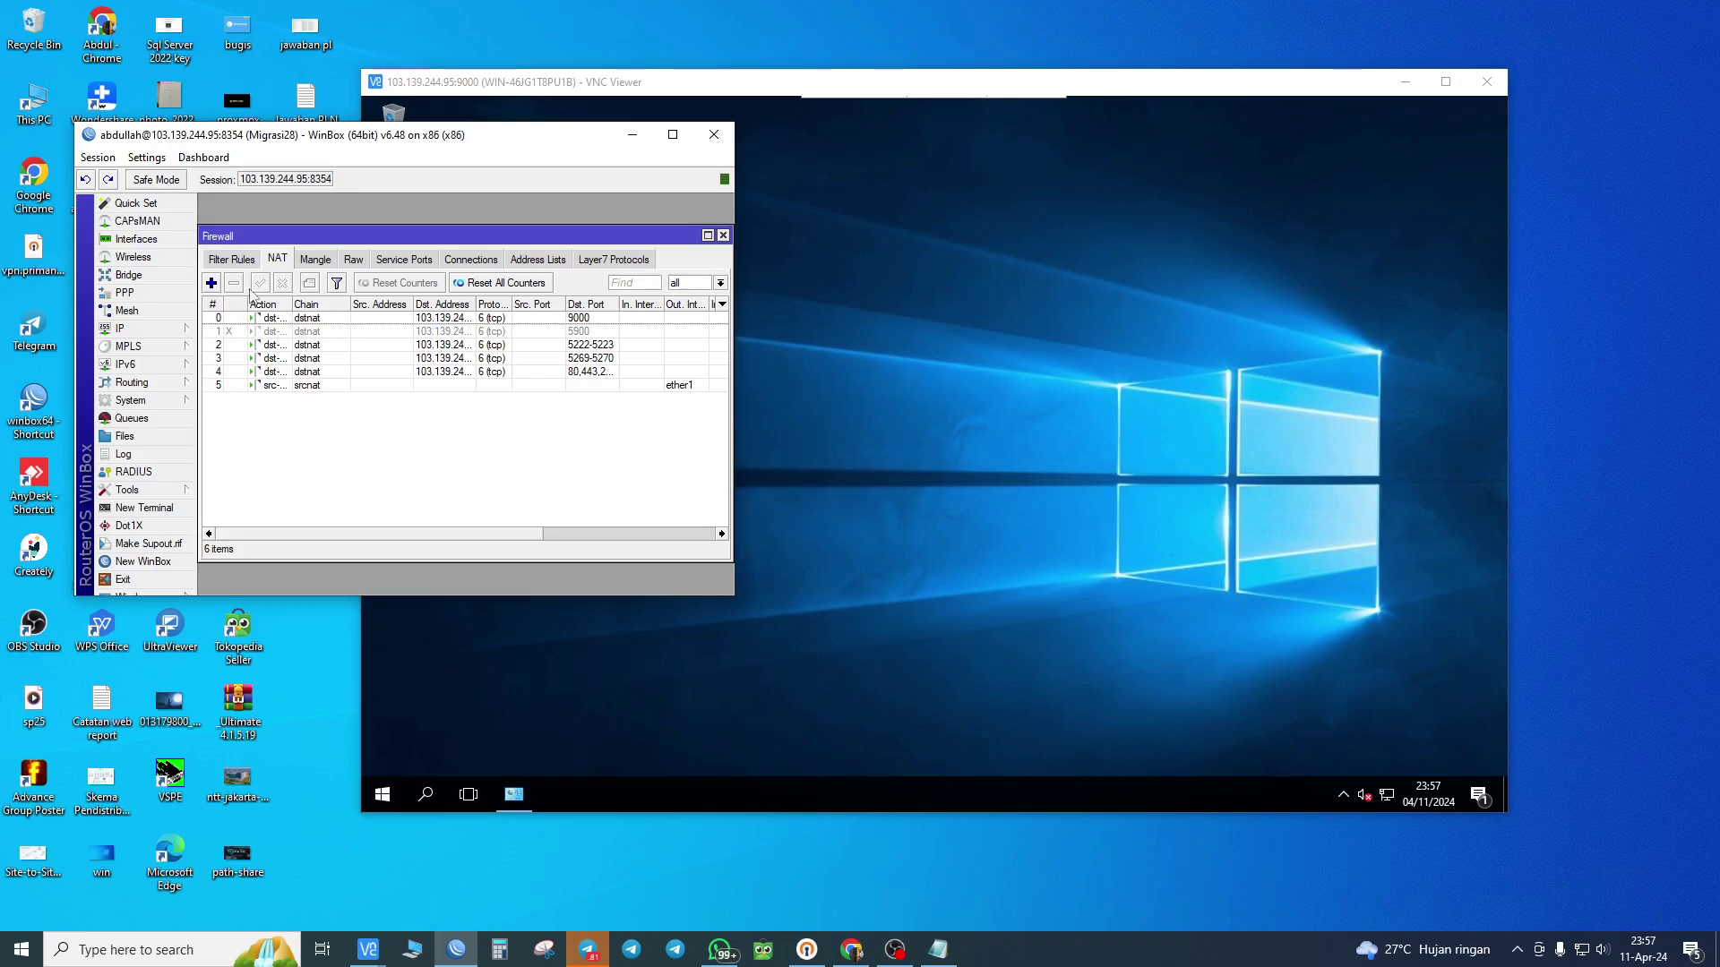
{"action": "left_click", "coordinate": [214, 285]}
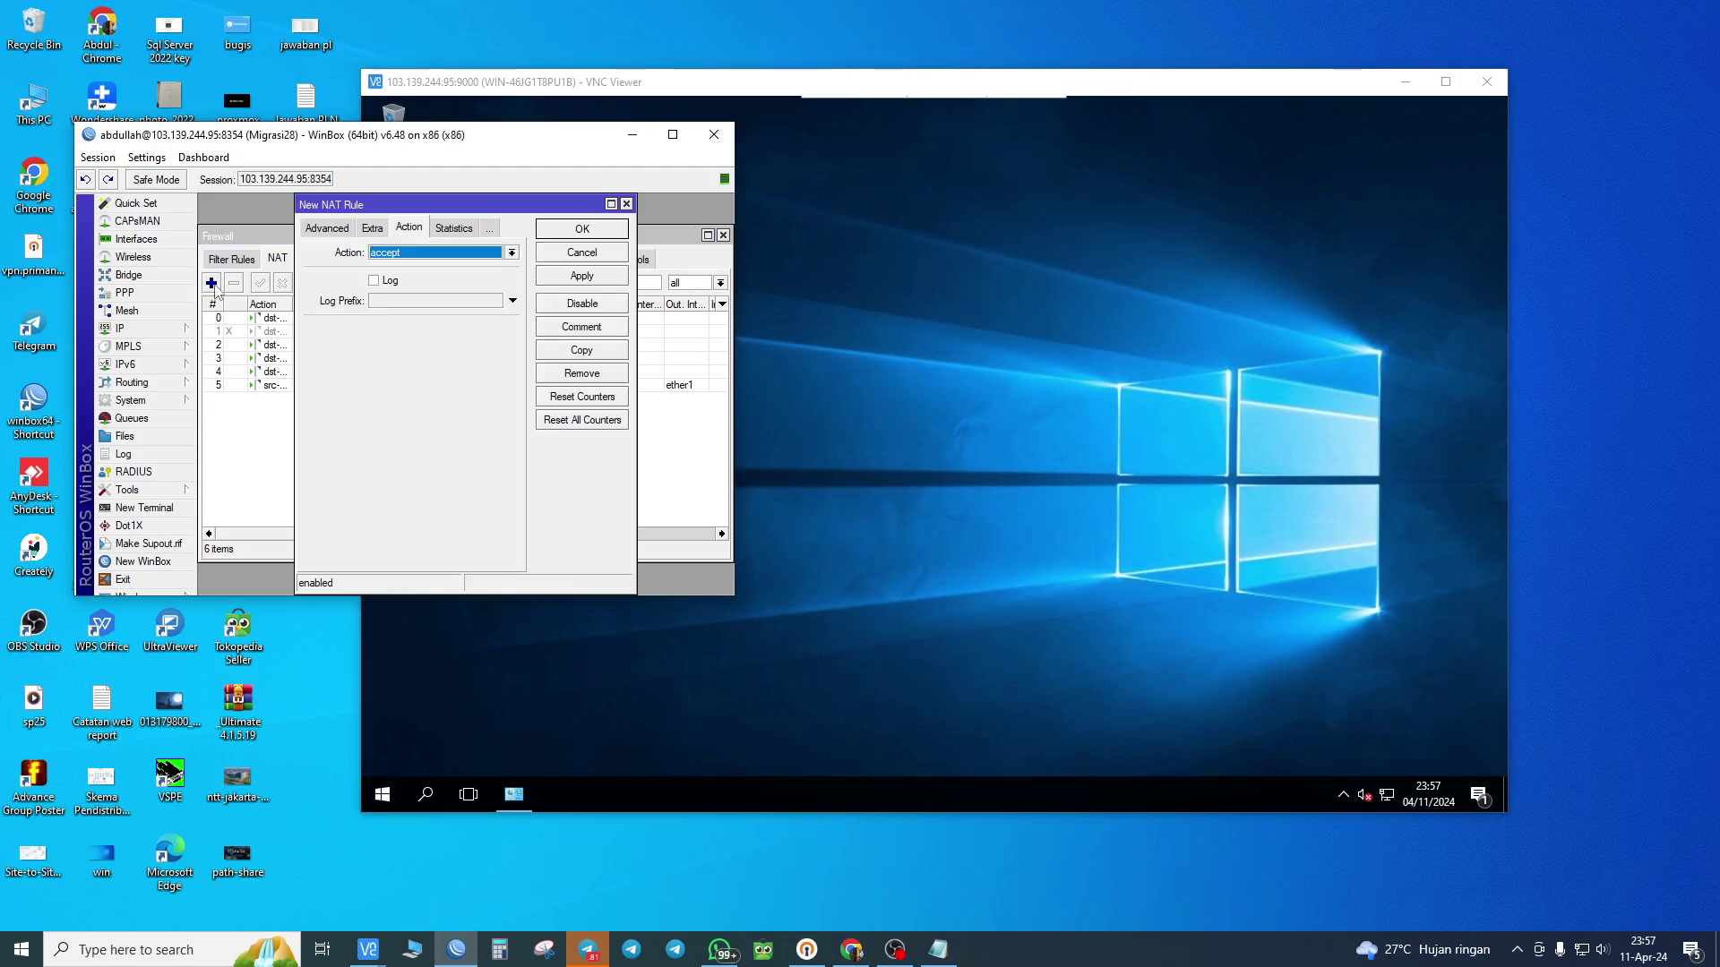
{"action": "left_click", "coordinate": [333, 231]}
{"action": "left_click", "coordinate": [894, 346]}
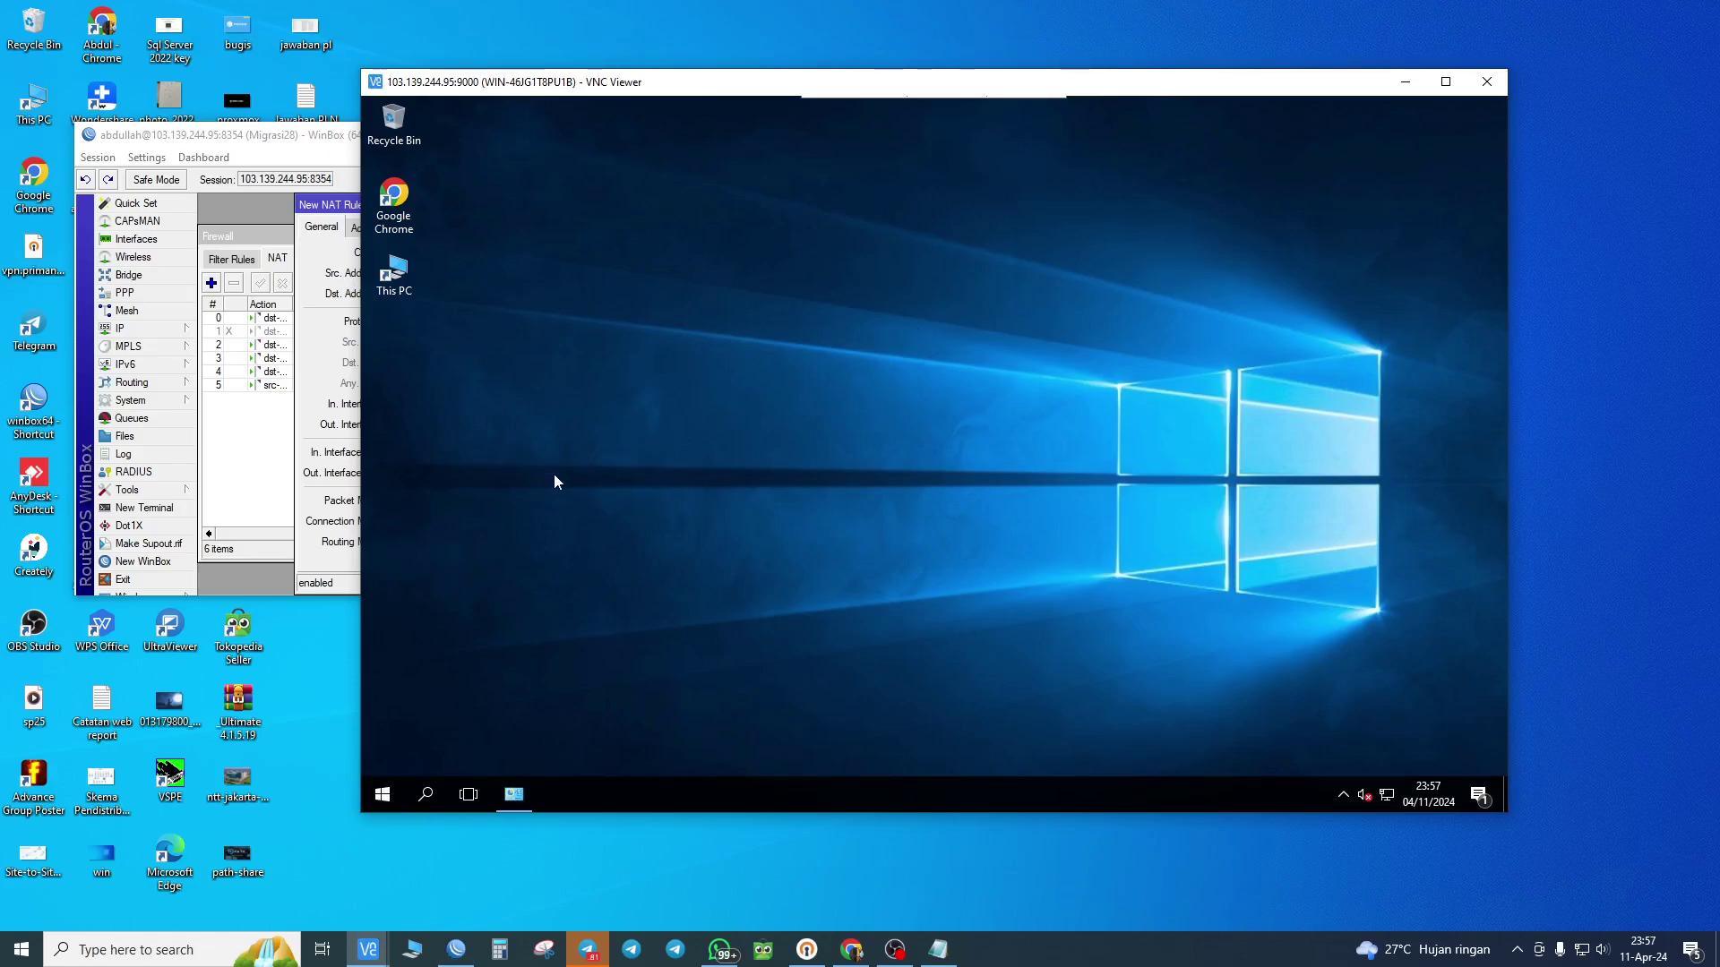
{"action": "left_click_drag", "start_coordinate": [340, 145], "coordinate": [328, 162]}
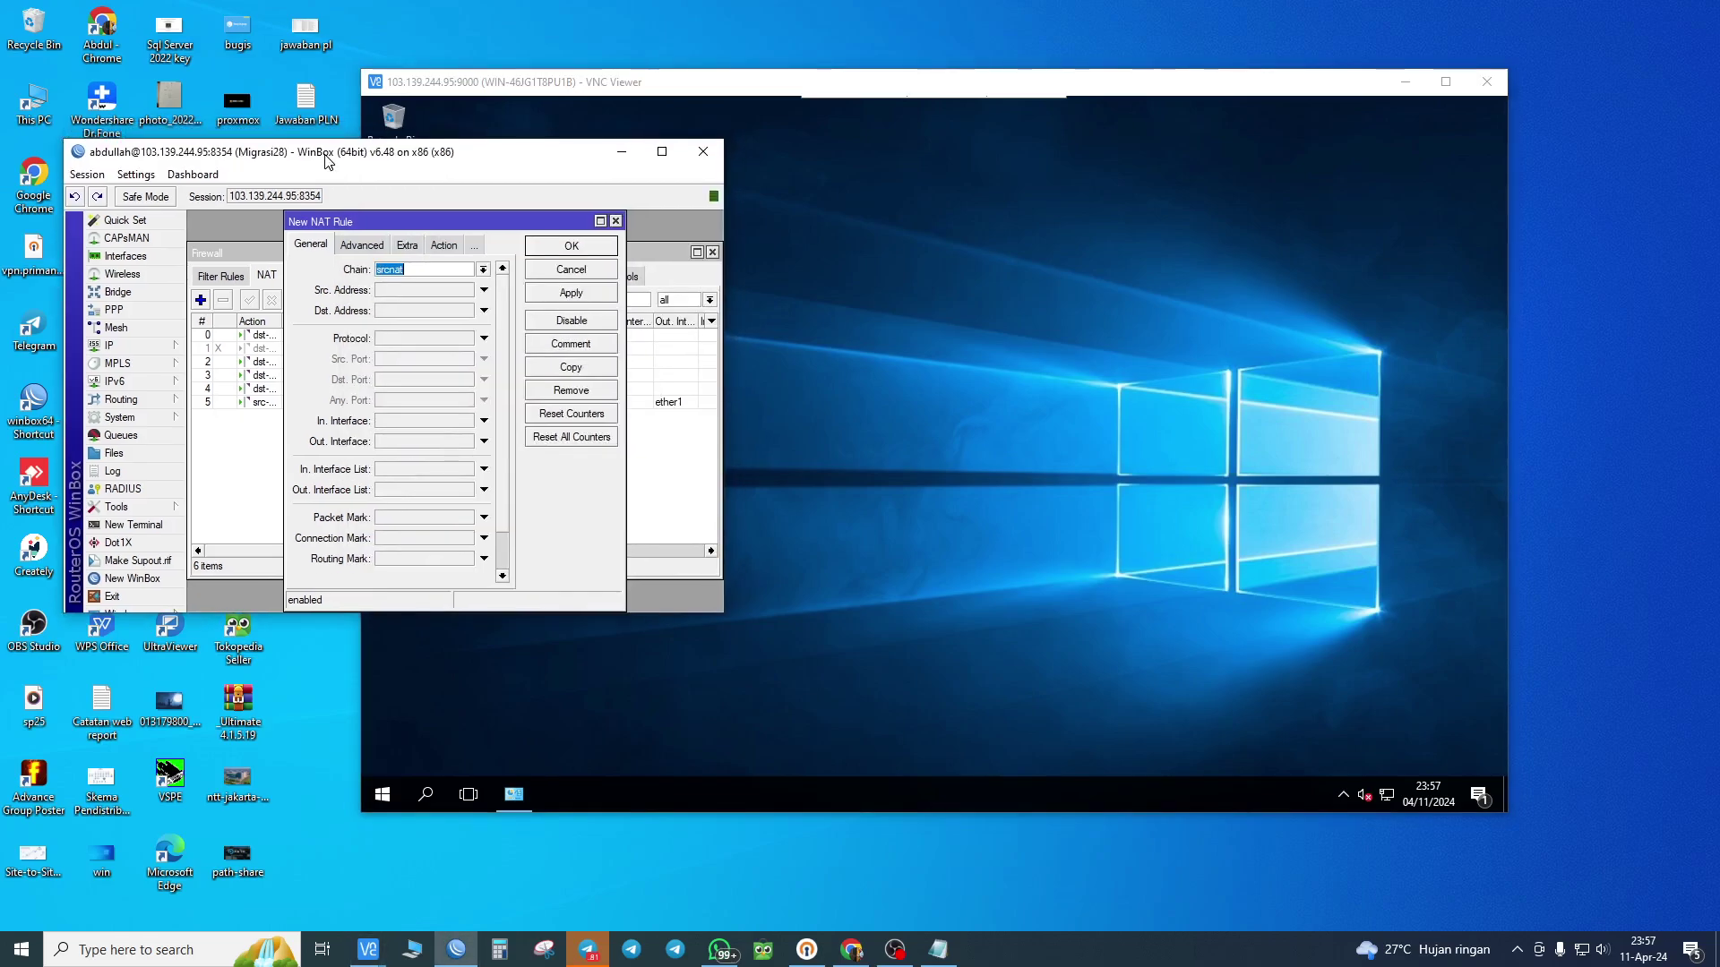
- Set the new NAT rule to chain dstnat, destination address 103.139.244.95, protocol tcp and destination port 3389
{"action": "left_click", "coordinate": [482, 270]}
{"action": "left_click", "coordinate": [431, 285]}
{"action": "left_click", "coordinate": [484, 310]}
{"action": "type", "text": "1"}
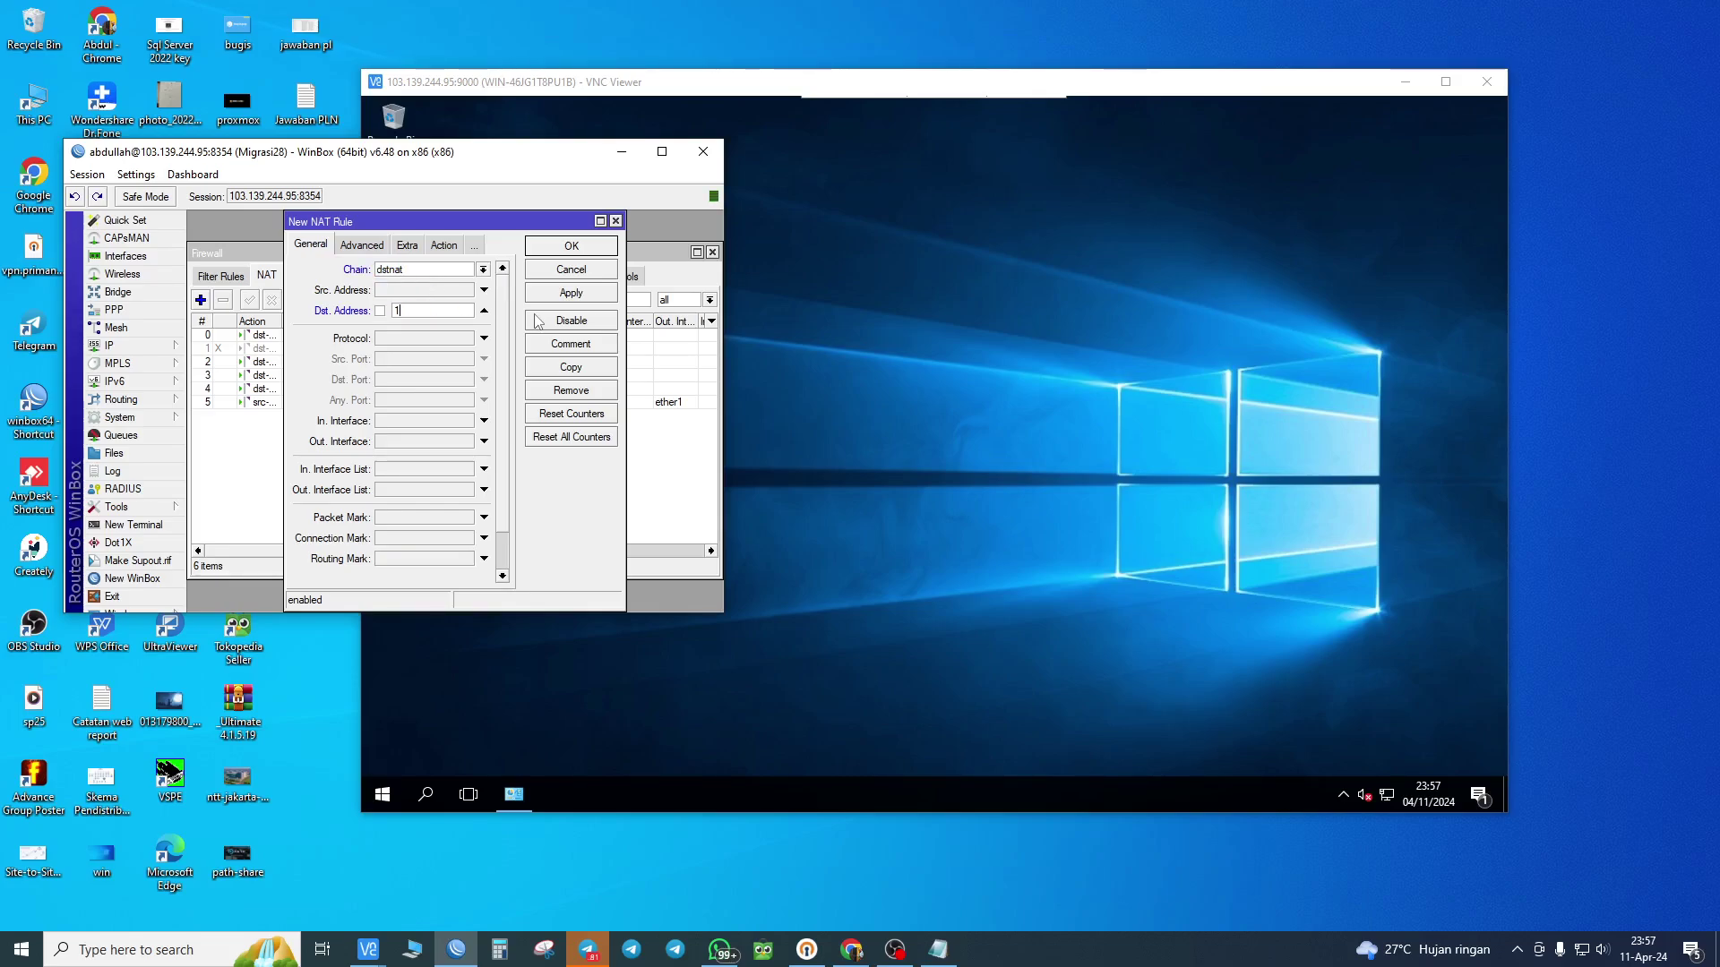
{"action": "type", "text": "03.139.244.95"}
{"action": "left_click", "coordinate": [435, 342]}
{"action": "left_click", "coordinate": [410, 387]}
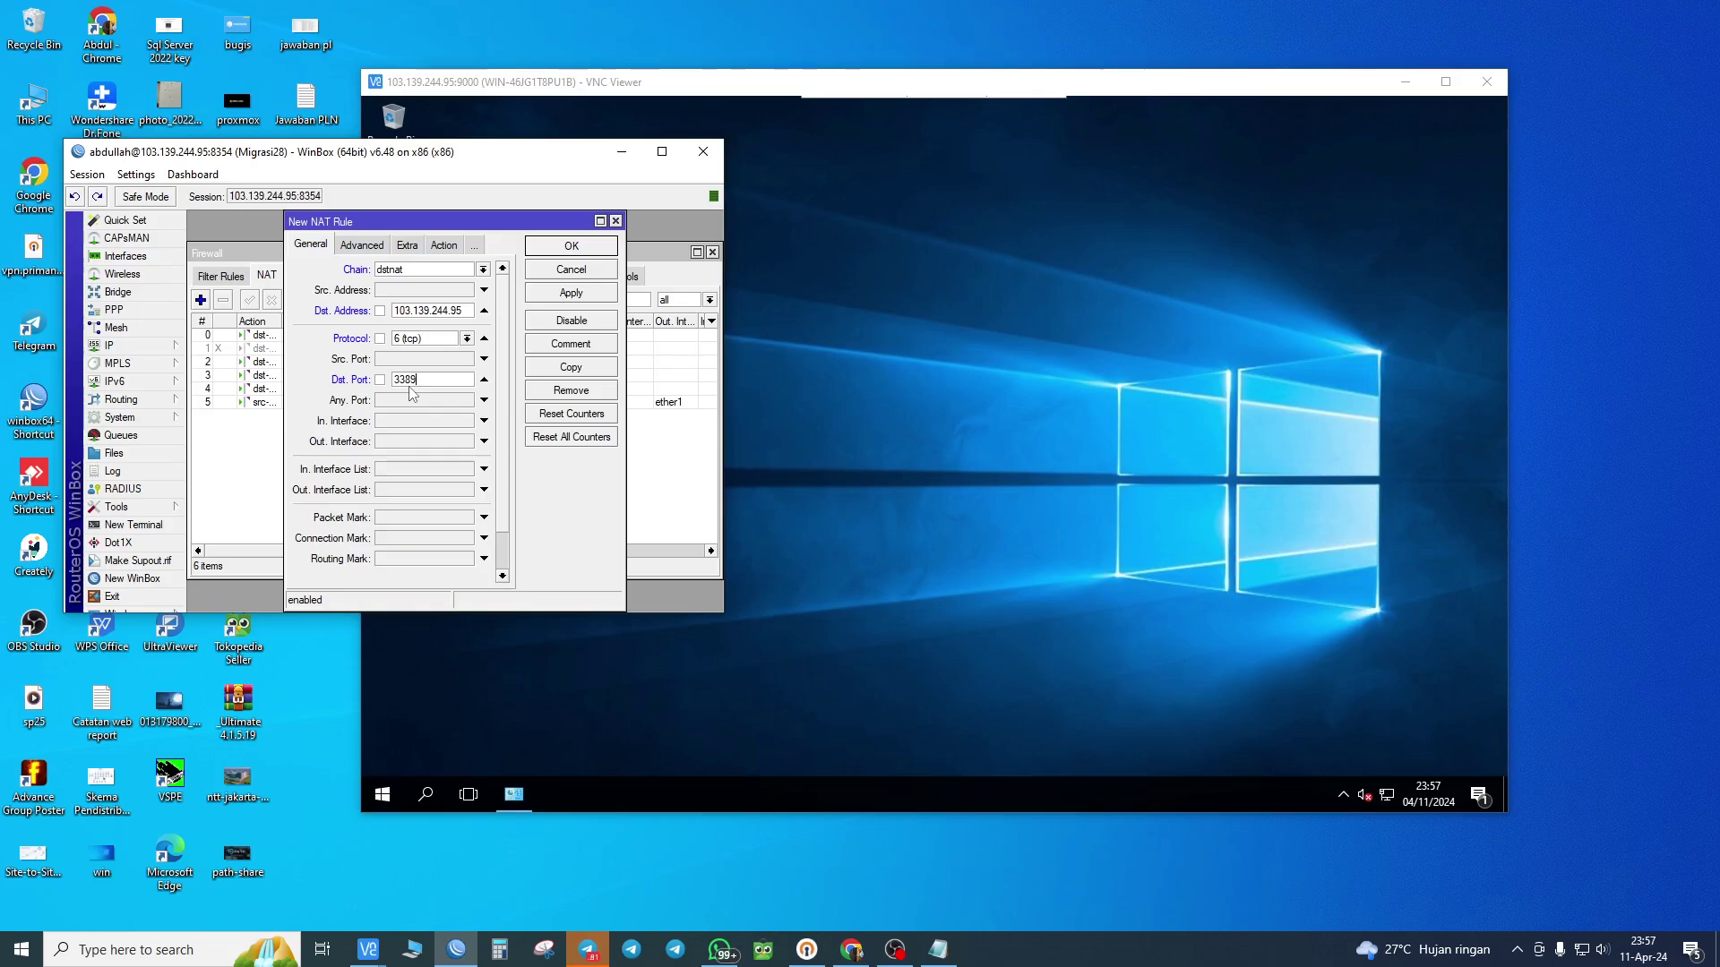
- Set the new NAT rule's action to dst-nat with 10.0.0.2 as the target address
{"action": "left_click", "coordinate": [448, 247]}
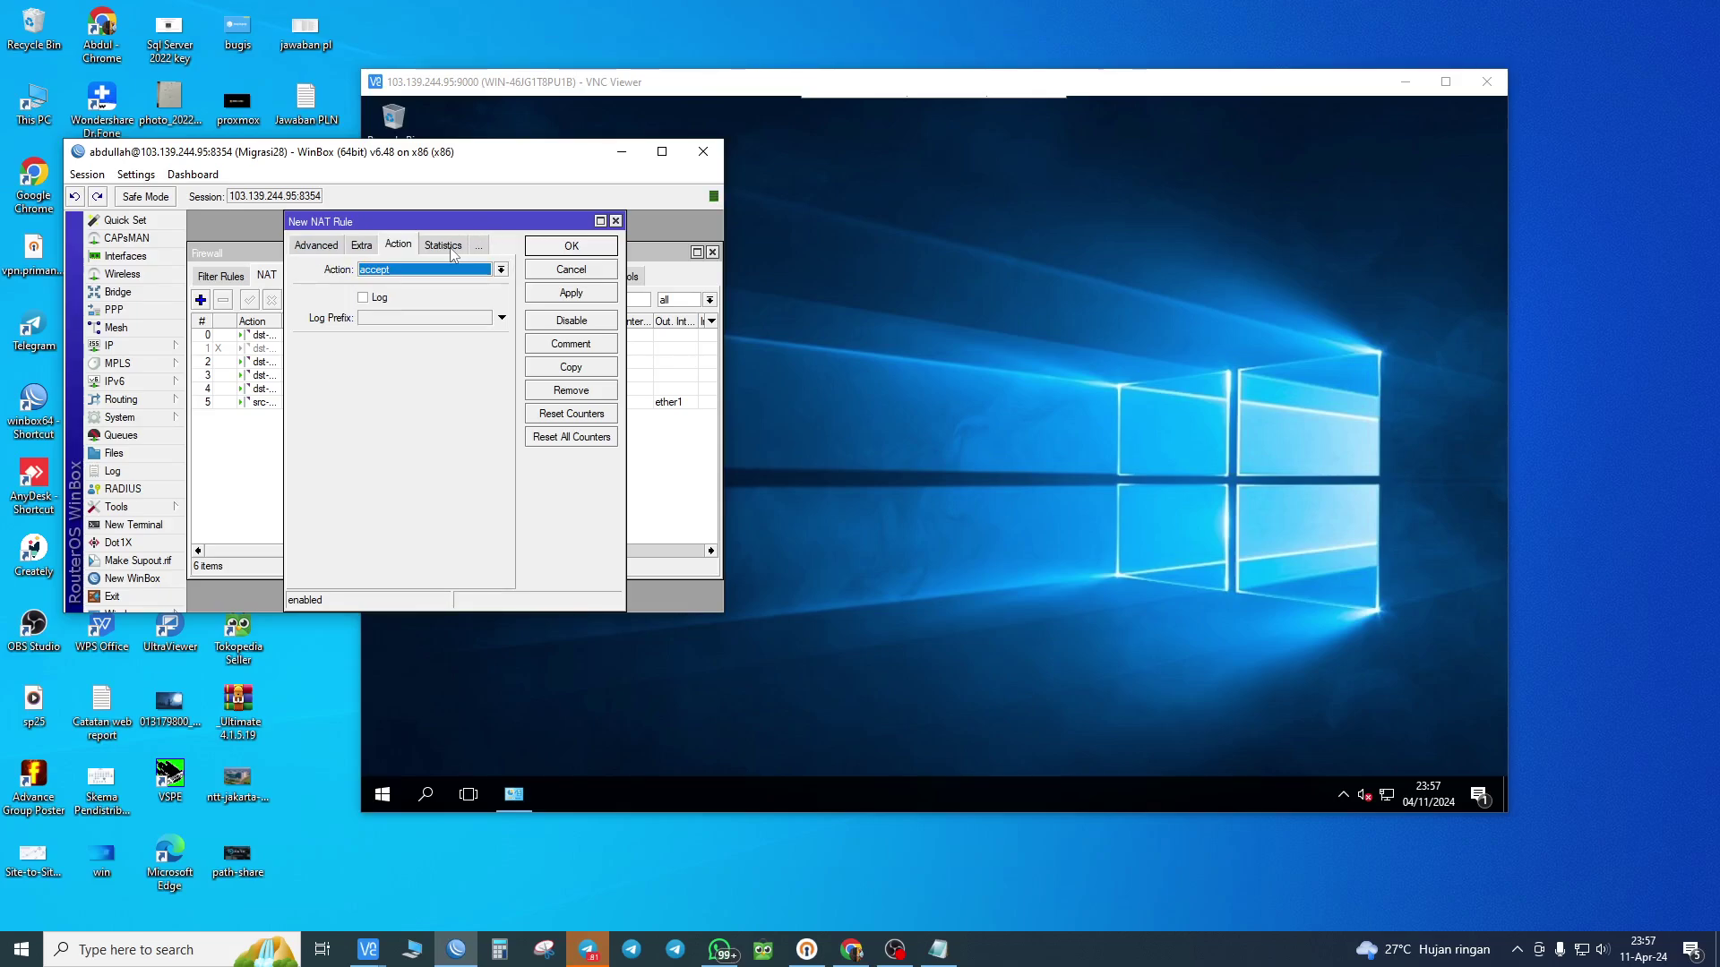
{"action": "left_click", "coordinate": [448, 270]}
{"action": "left_click", "coordinate": [450, 320]}
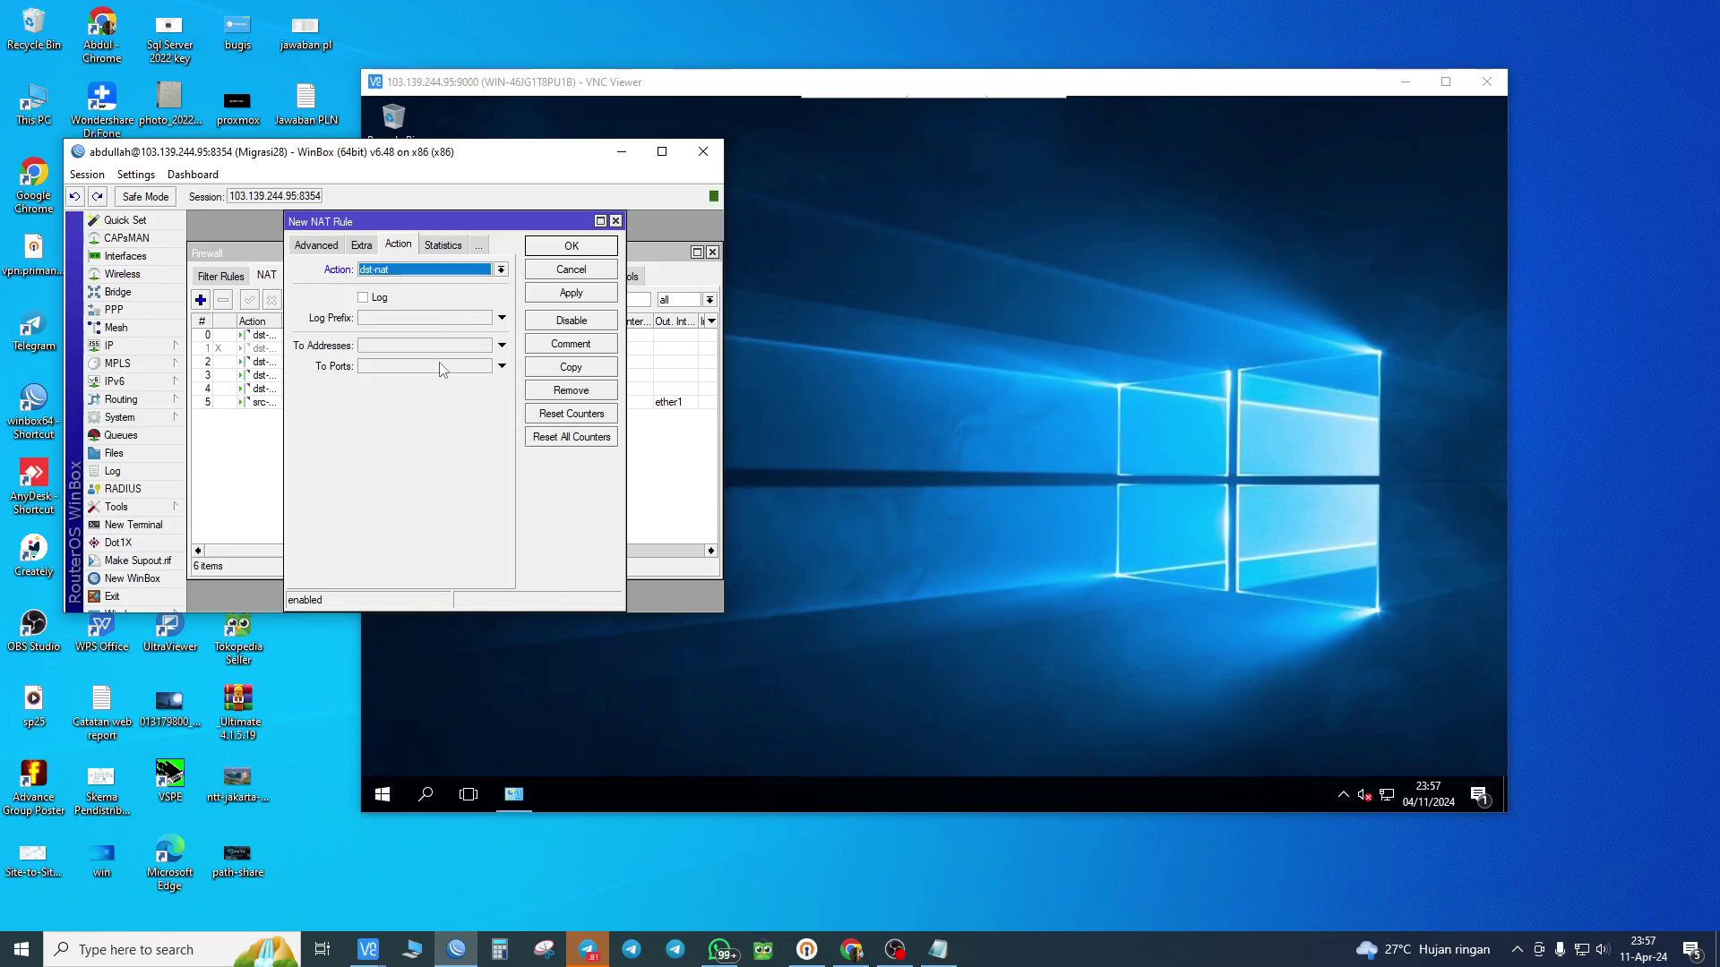
{"action": "left_click", "coordinate": [436, 350]}
{"action": "type", "text": "10.0.0.2"}
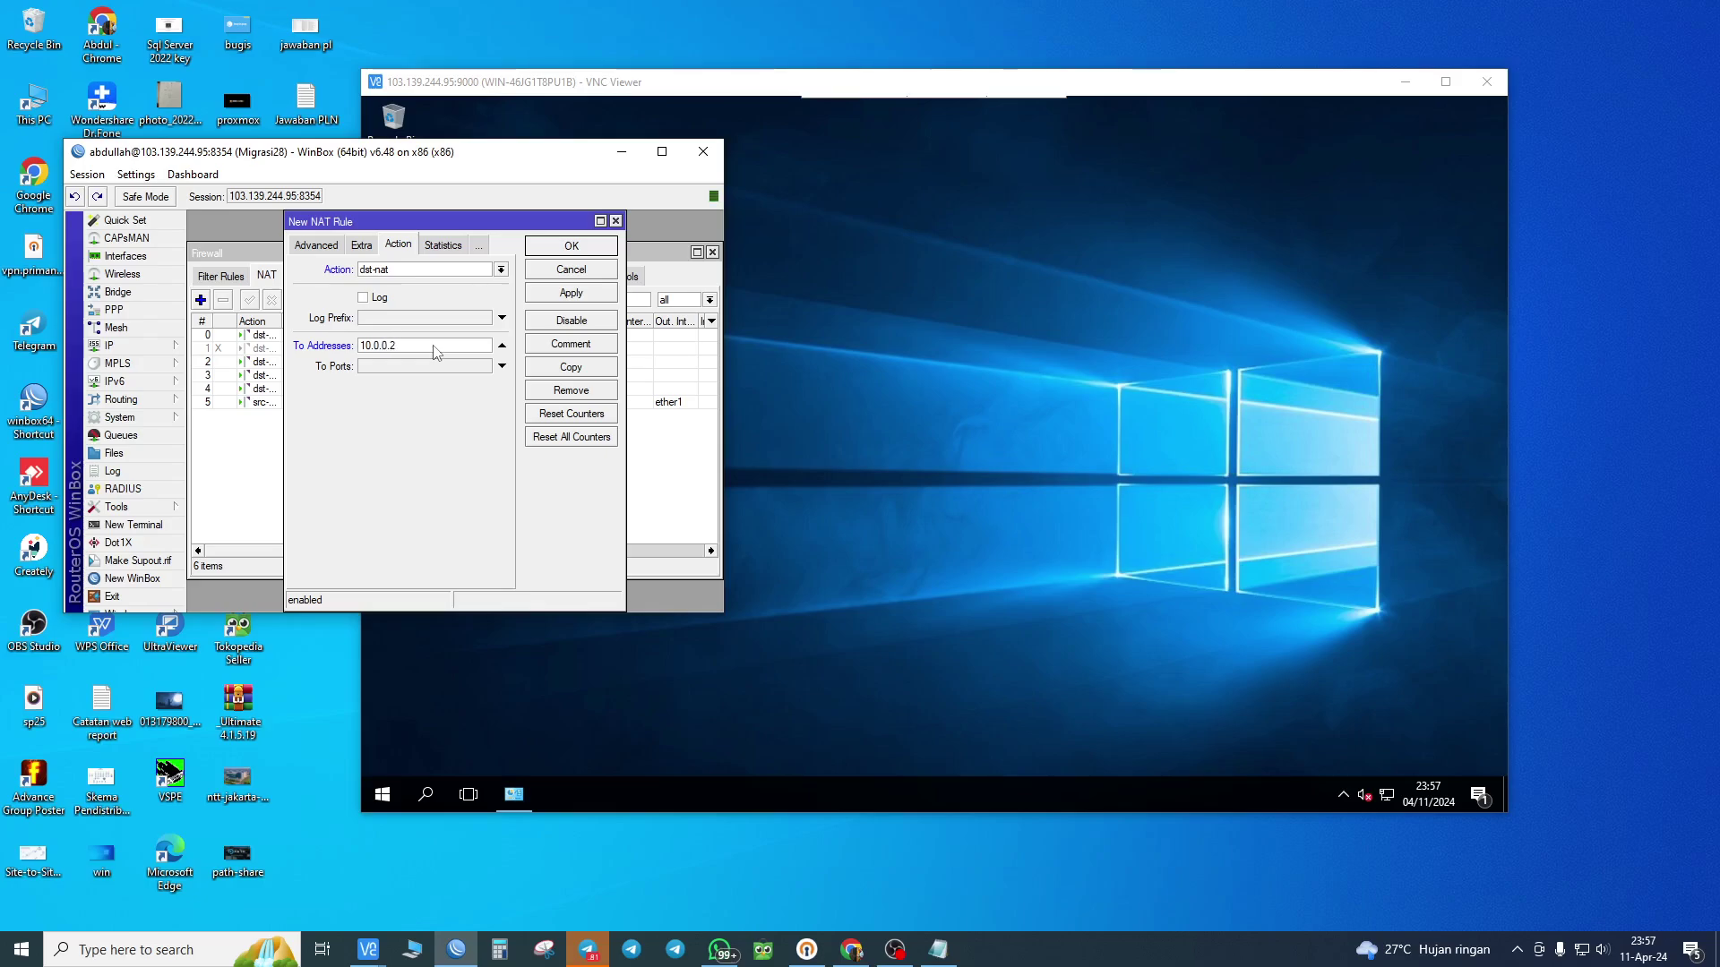
- Check the remote server's IP address by running ipconfig in its Command Prompt
{"action": "left_click", "coordinate": [885, 368]}
{"action": "right_click", "coordinate": [887, 368]}
{"action": "left_click", "coordinate": [940, 414]}
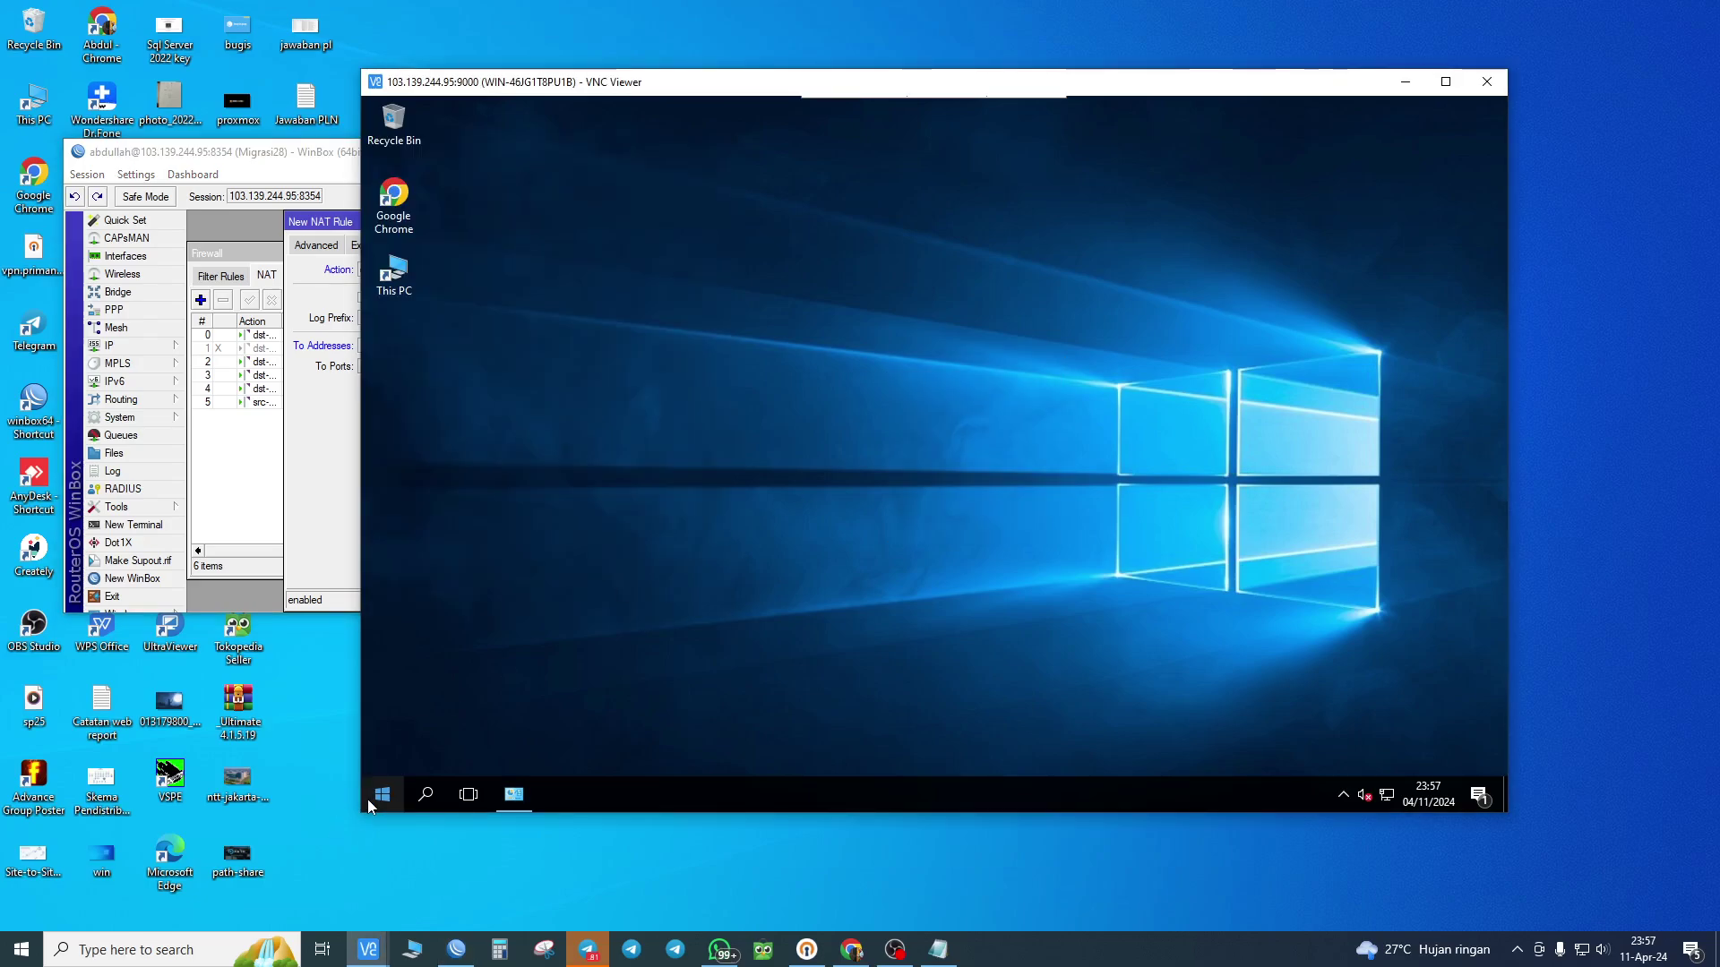
{"action": "left_click", "coordinate": [367, 799]}
{"action": "type", "text": "cmd"}
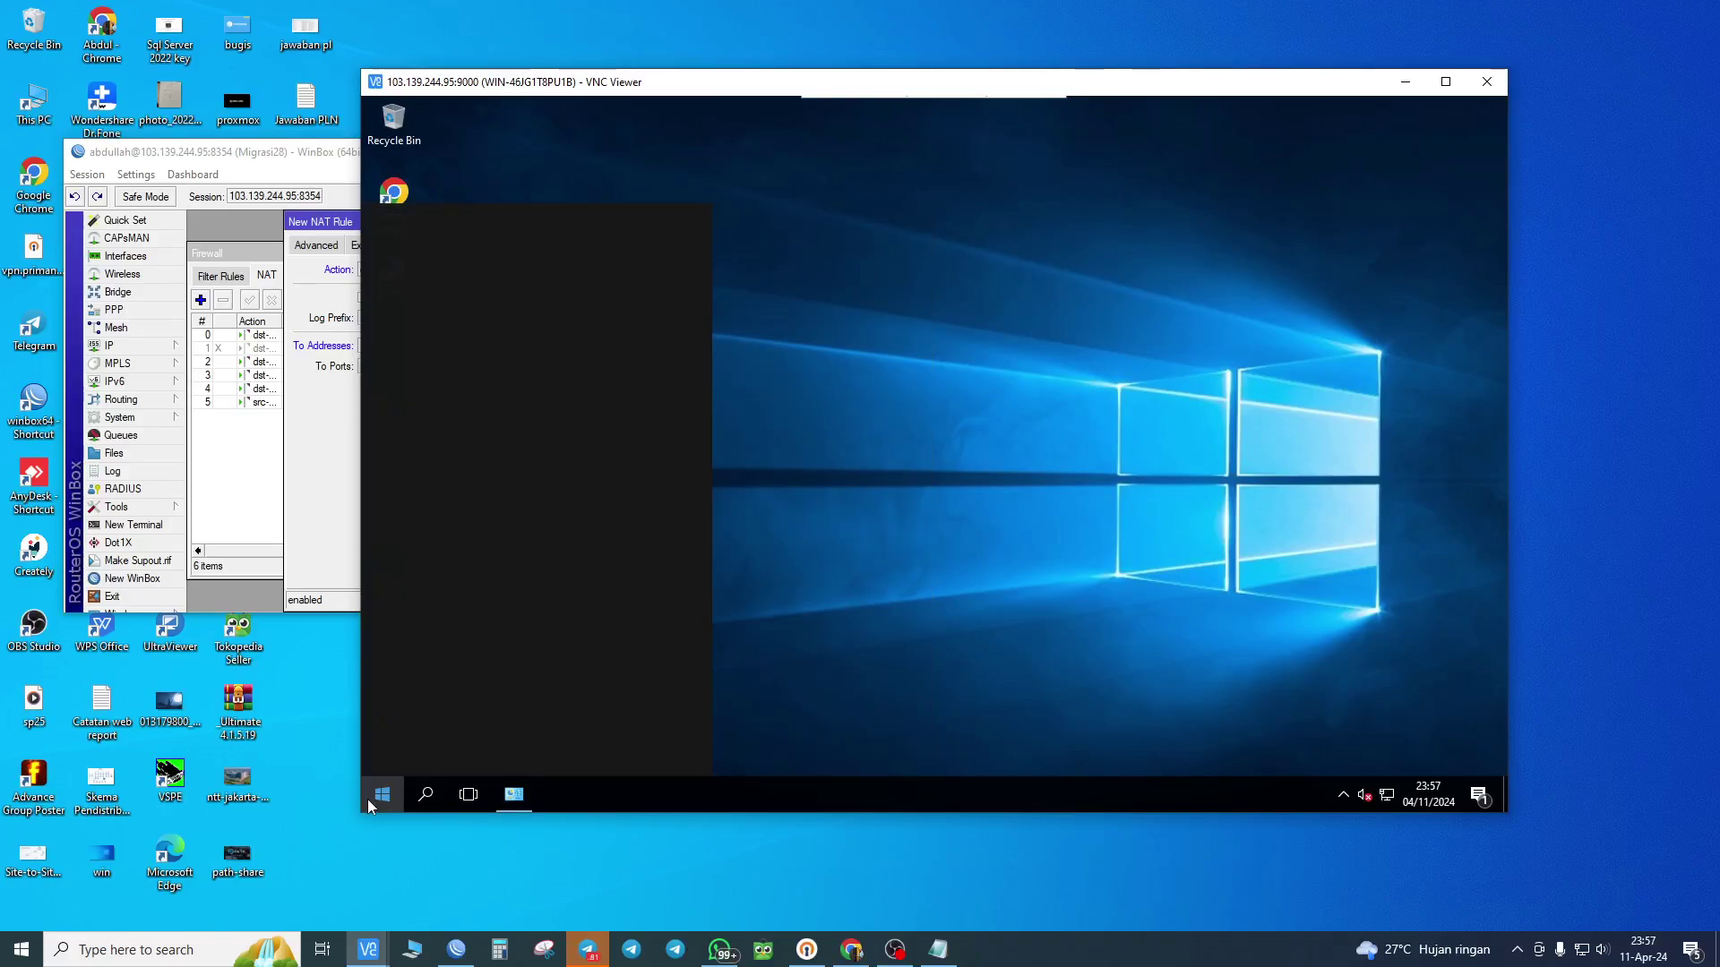
{"action": "key", "text": "Return"}
{"action": "type", "text": "i"}
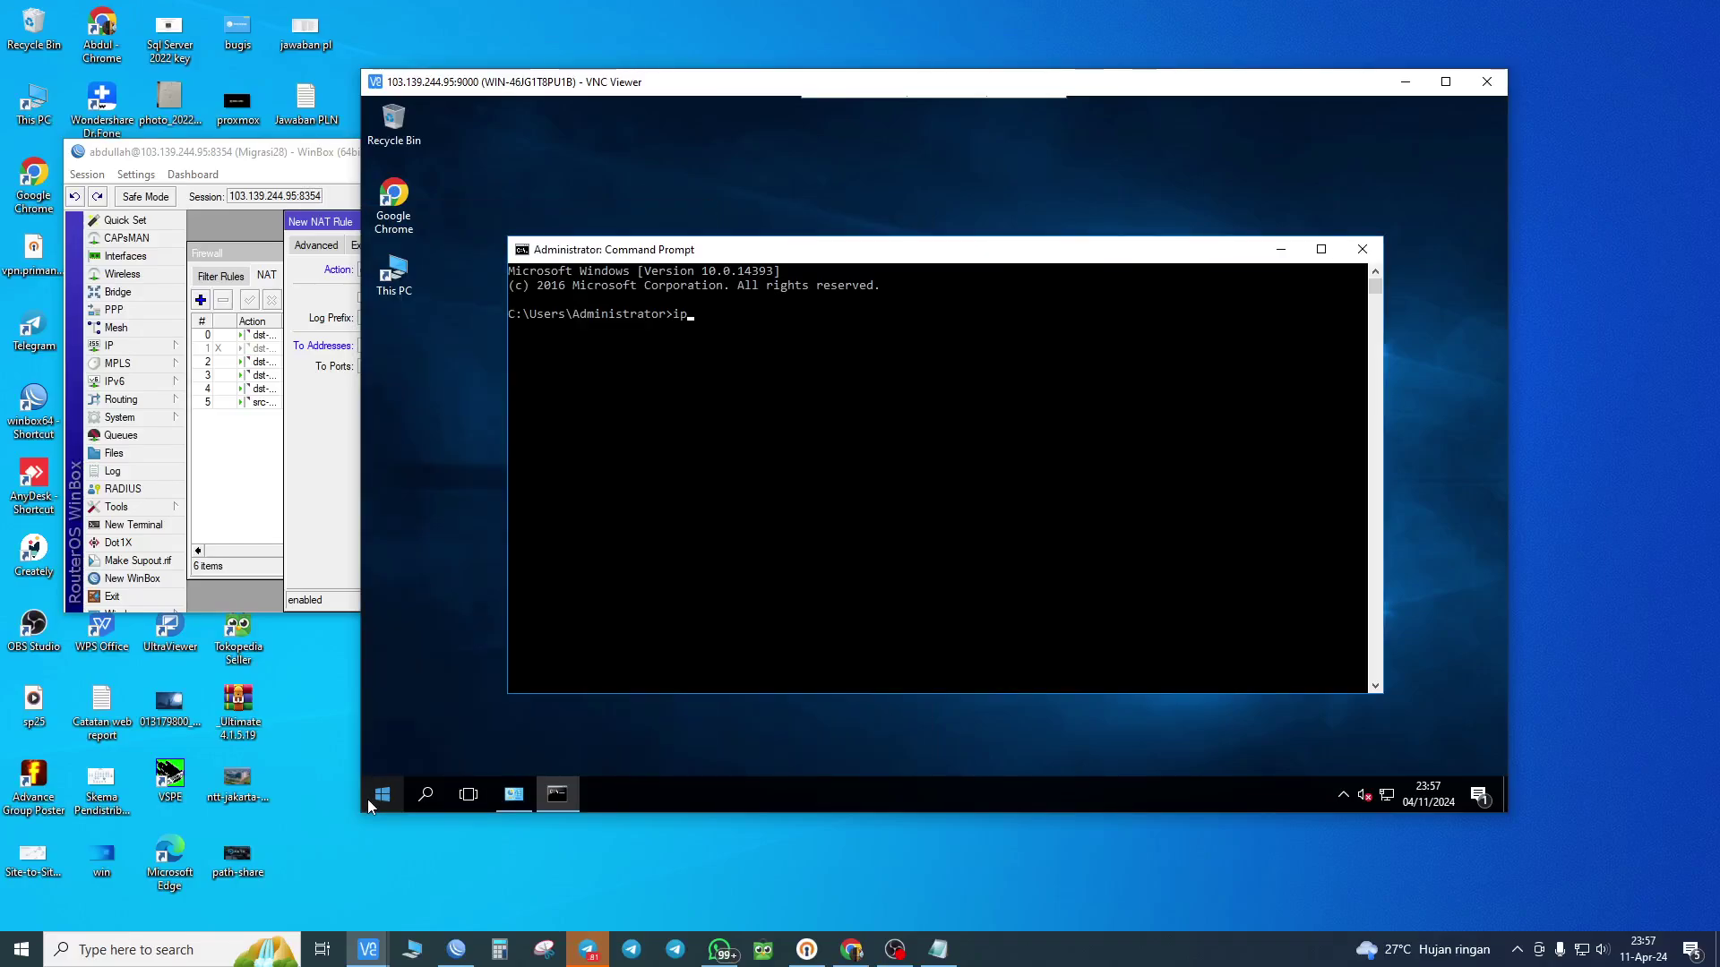
{"action": "type", "text": "pconfig"}
{"action": "key", "text": "Return"}
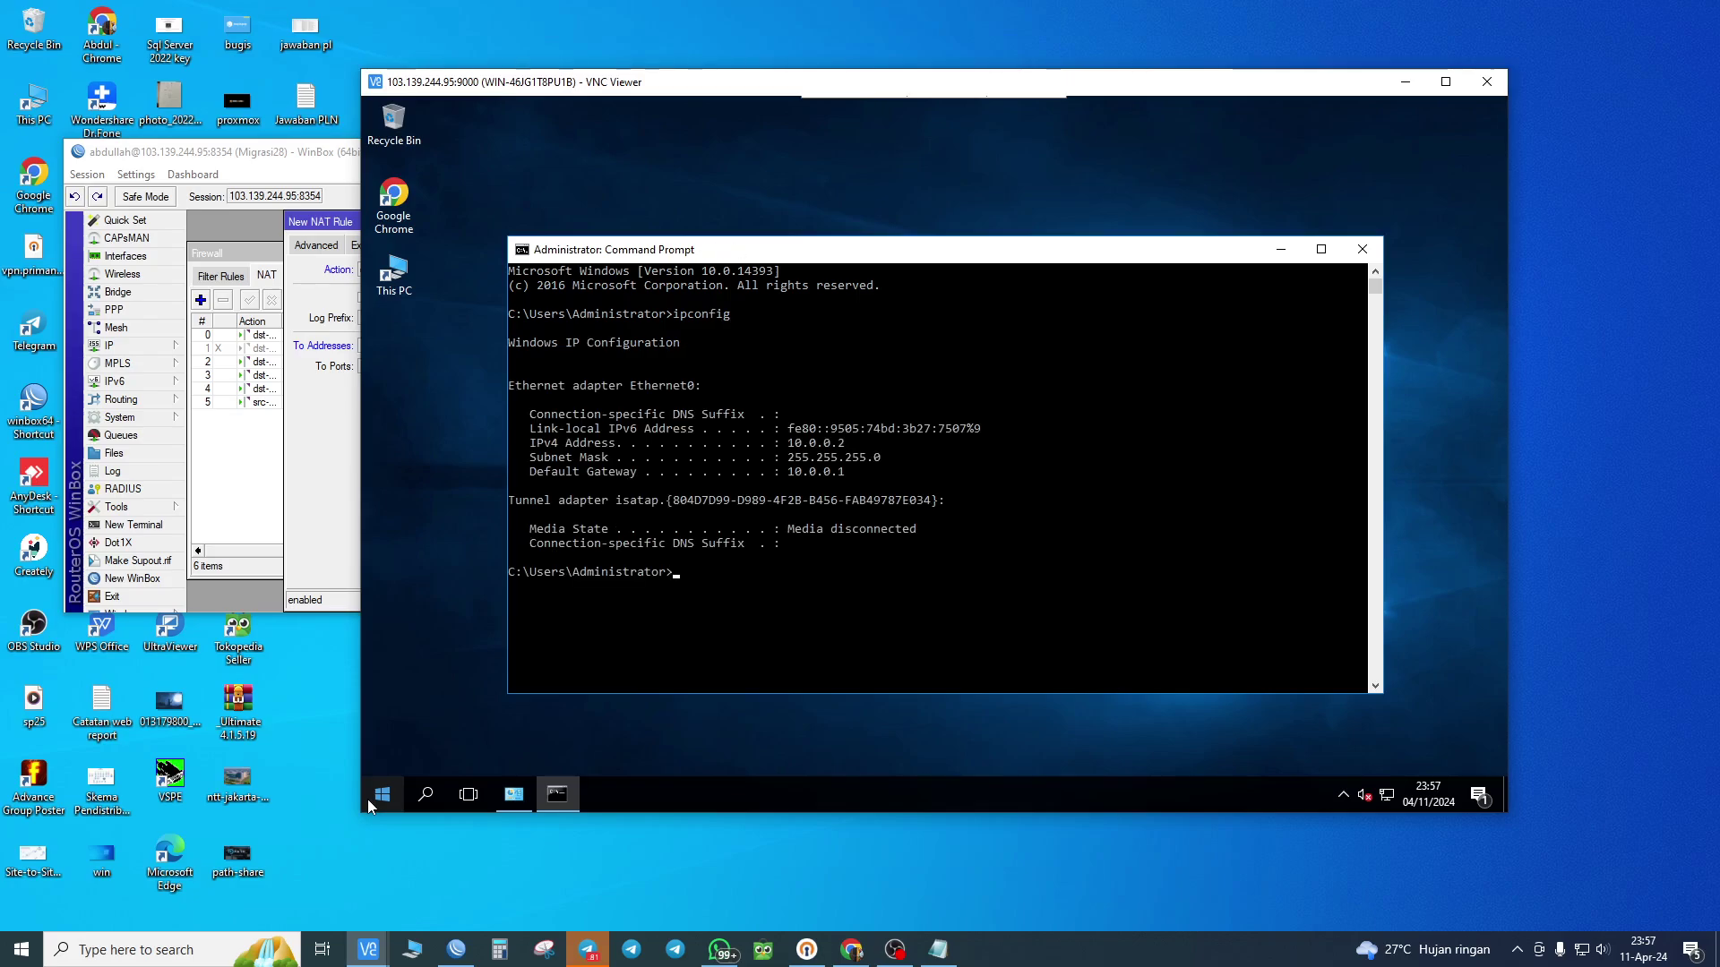
- Apply and save the new NAT rule in WinBox, and move it to the beginning of the NAT rule list
{"action": "left_click", "coordinate": [346, 476]}
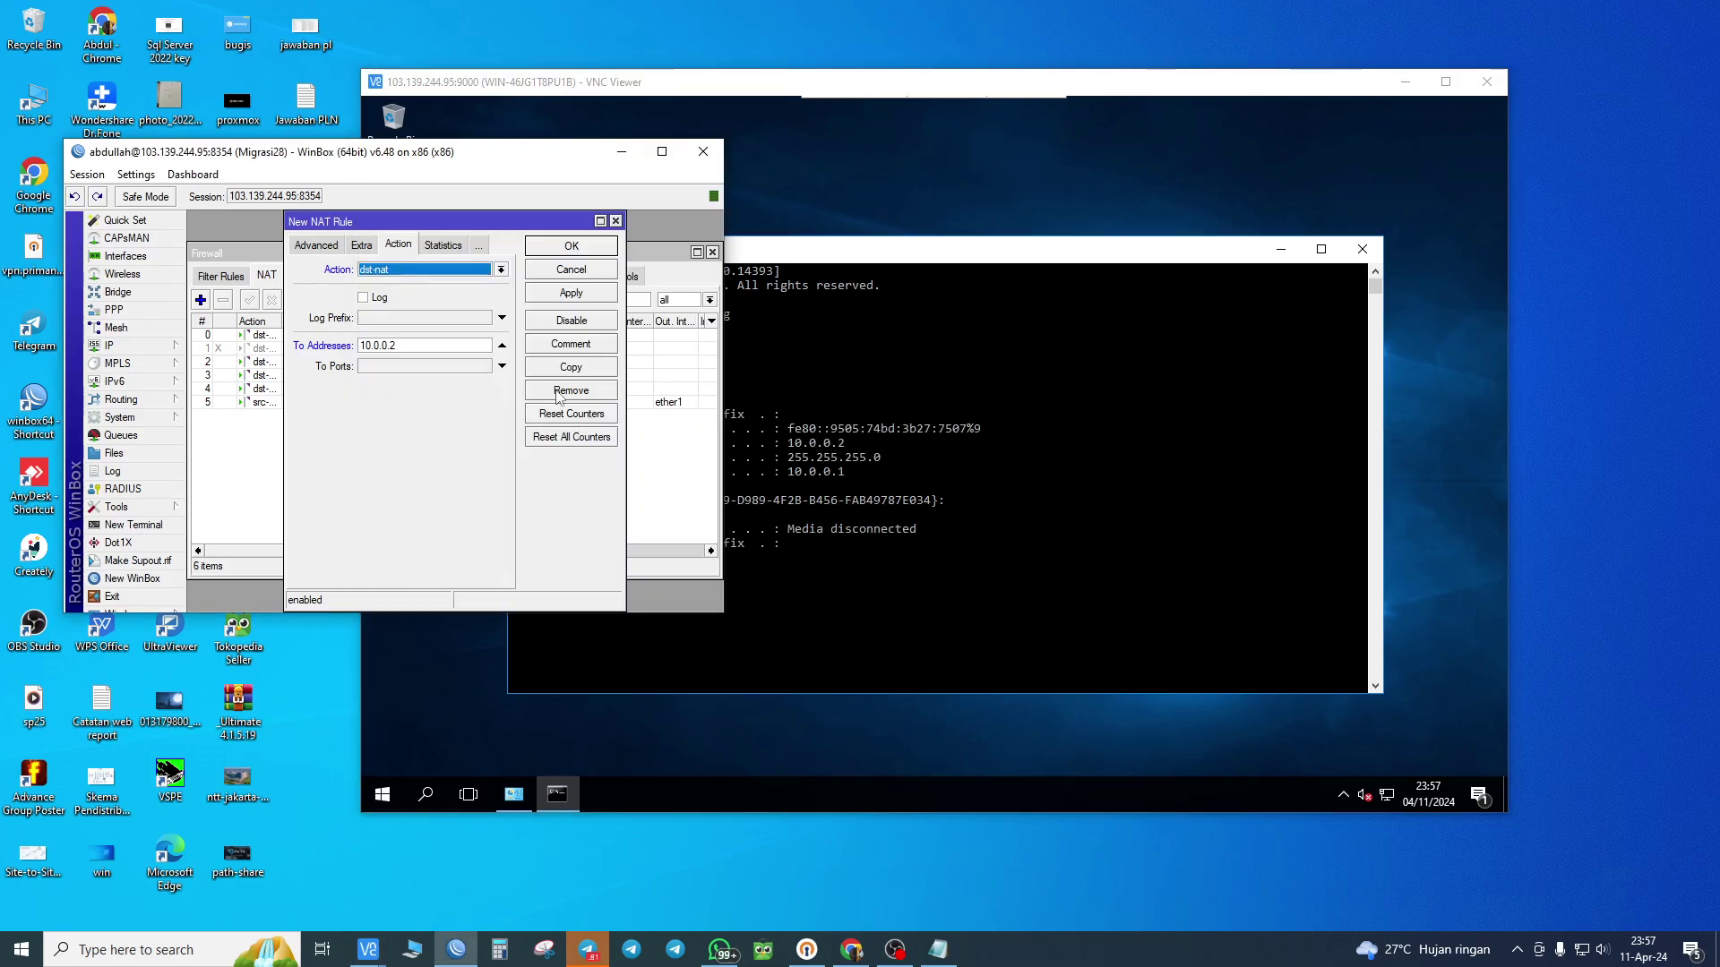
{"action": "left_click", "coordinate": [571, 293]}
{"action": "left_click", "coordinate": [571, 245]}
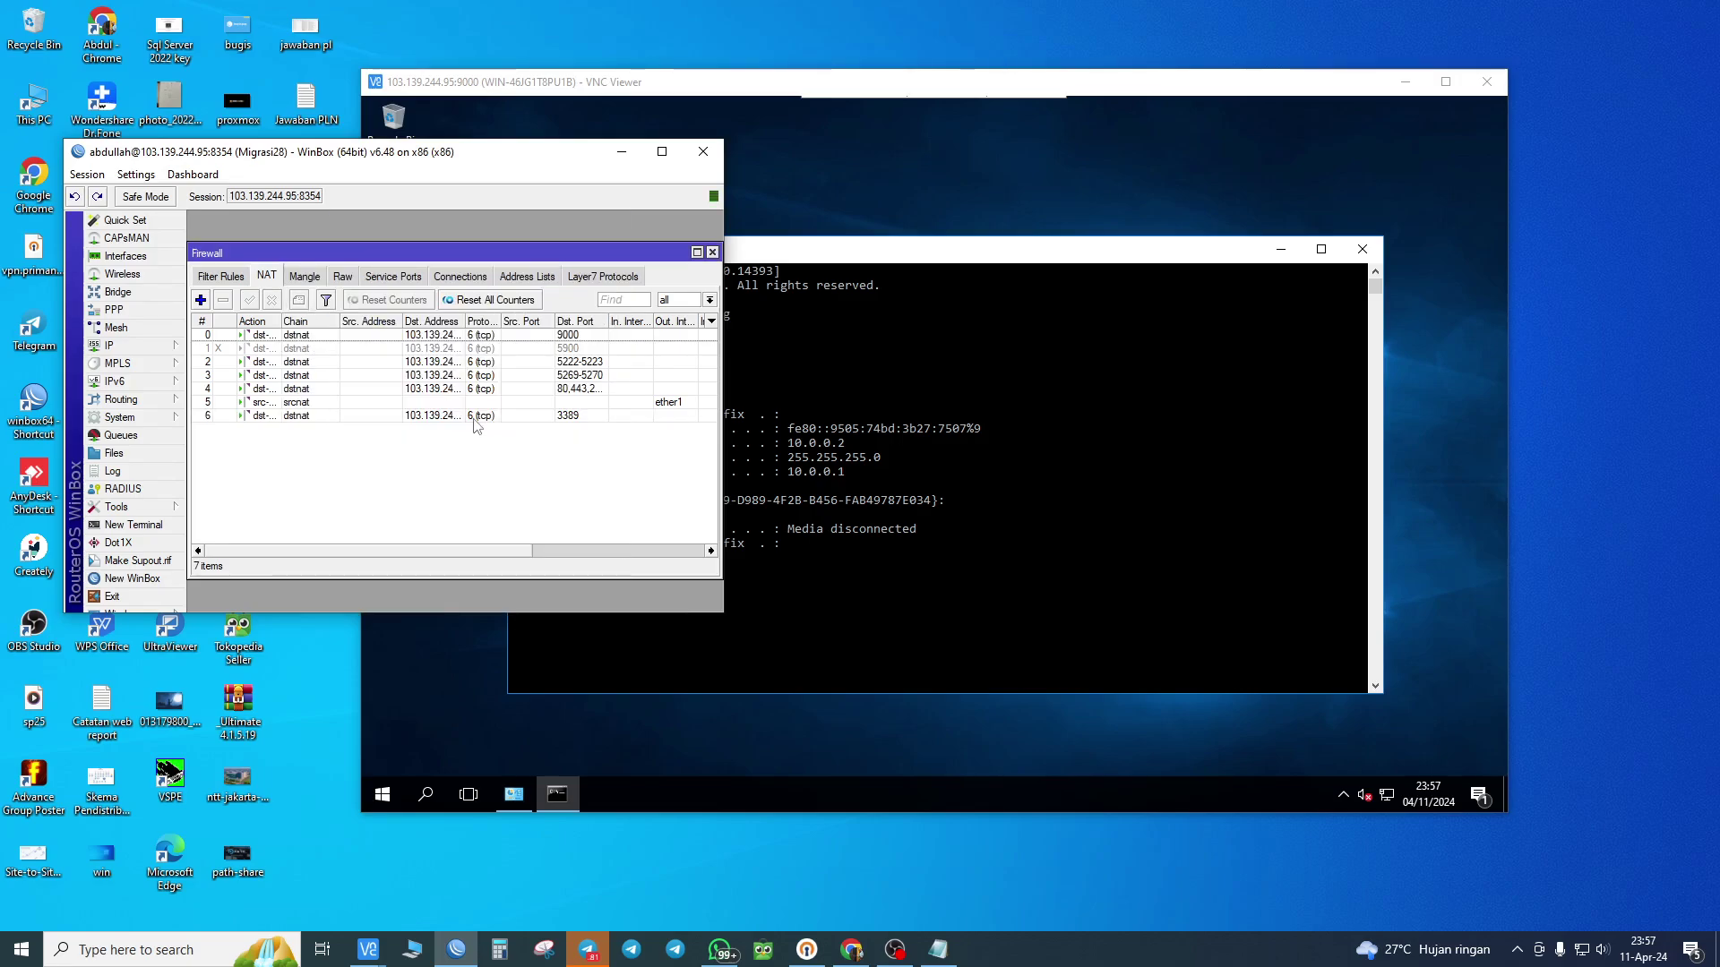
{"action": "left_click_drag", "start_coordinate": [478, 418], "coordinate": [506, 333]}
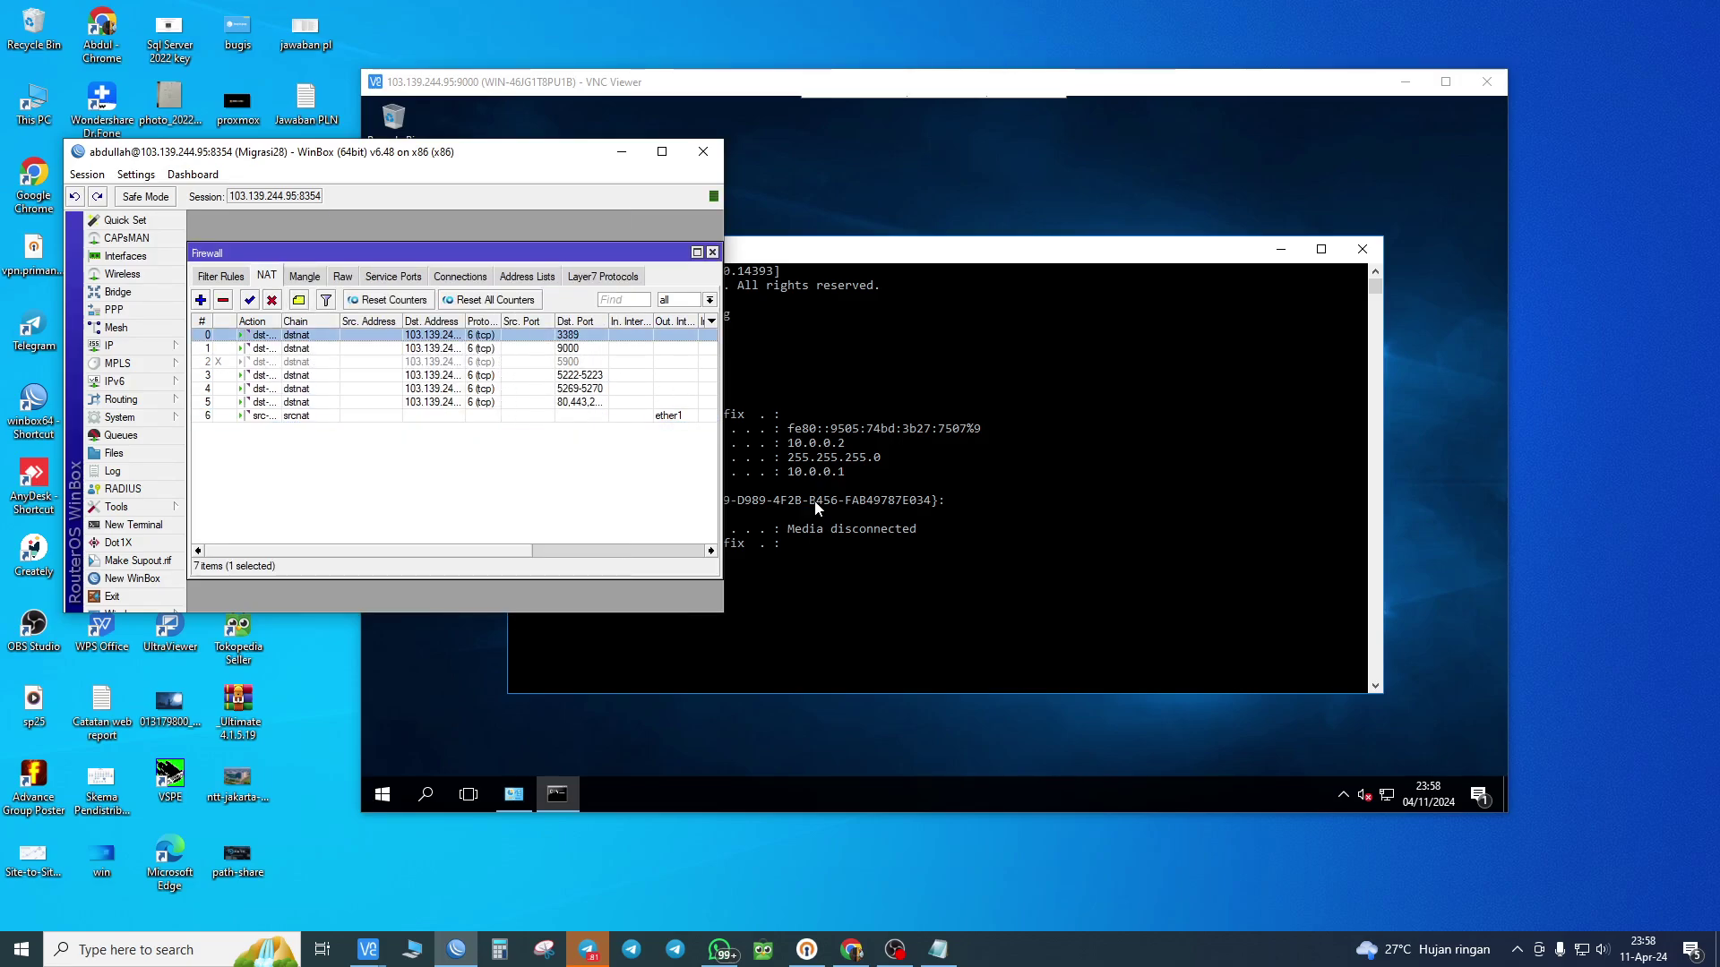
- Close the Command Prompt window on the remote server
{"action": "left_click", "coordinate": [967, 502]}
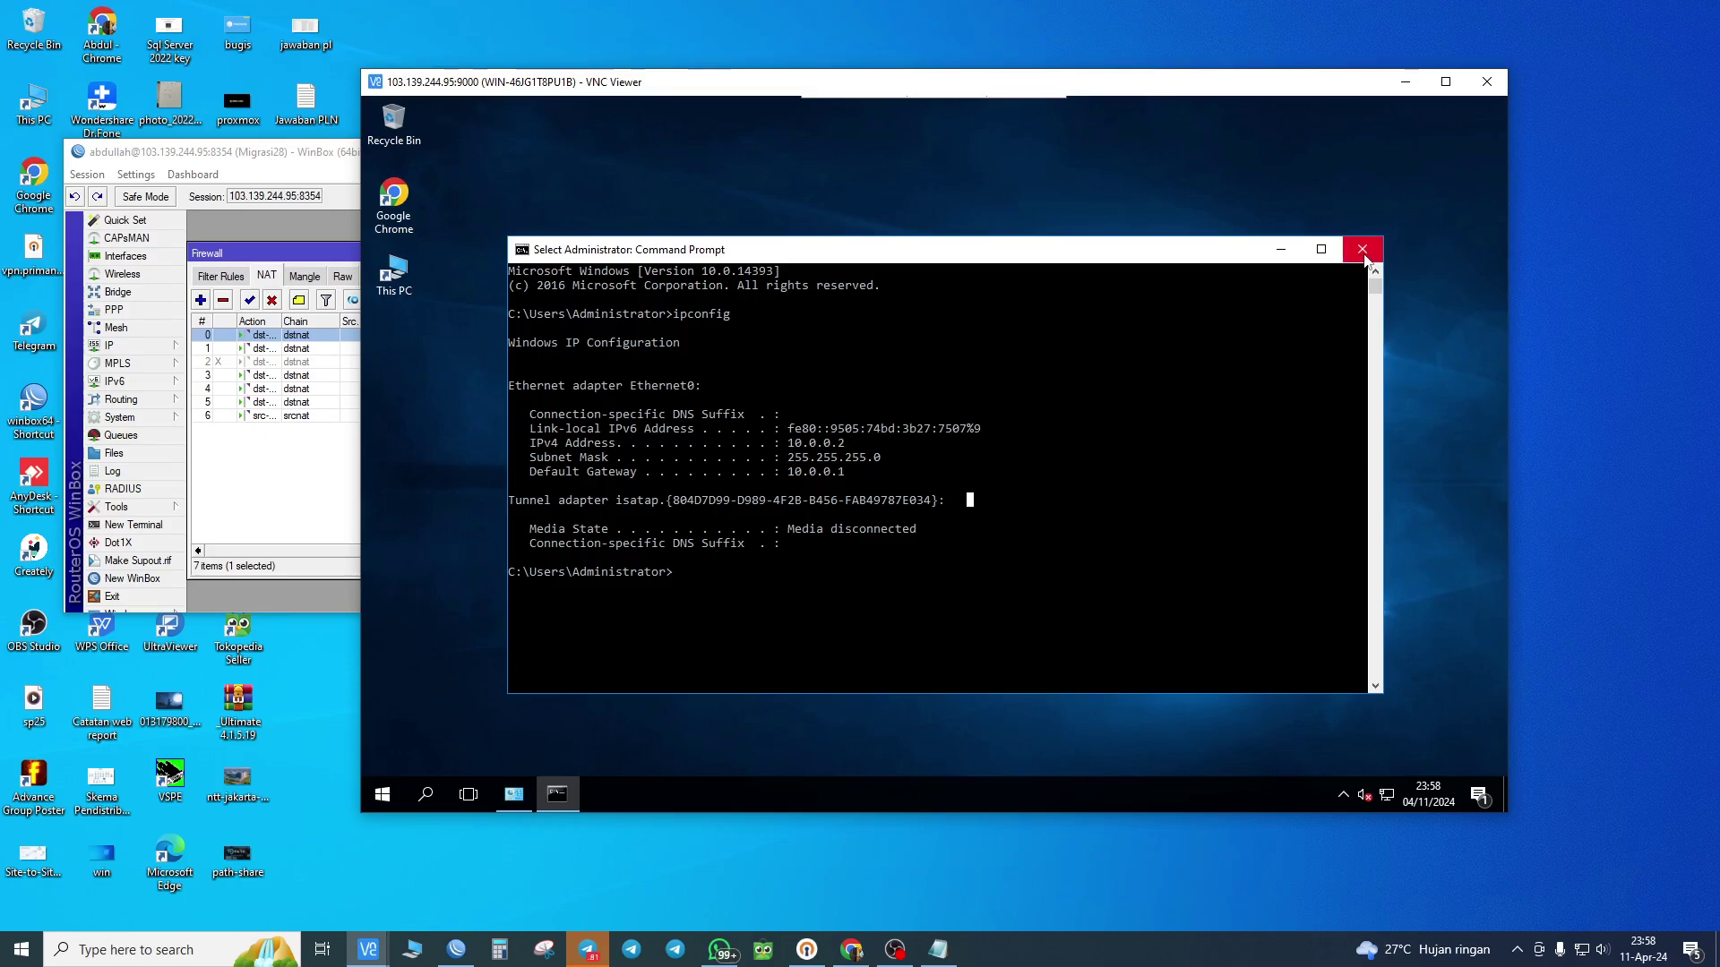
{"action": "left_click", "coordinate": [1361, 251]}
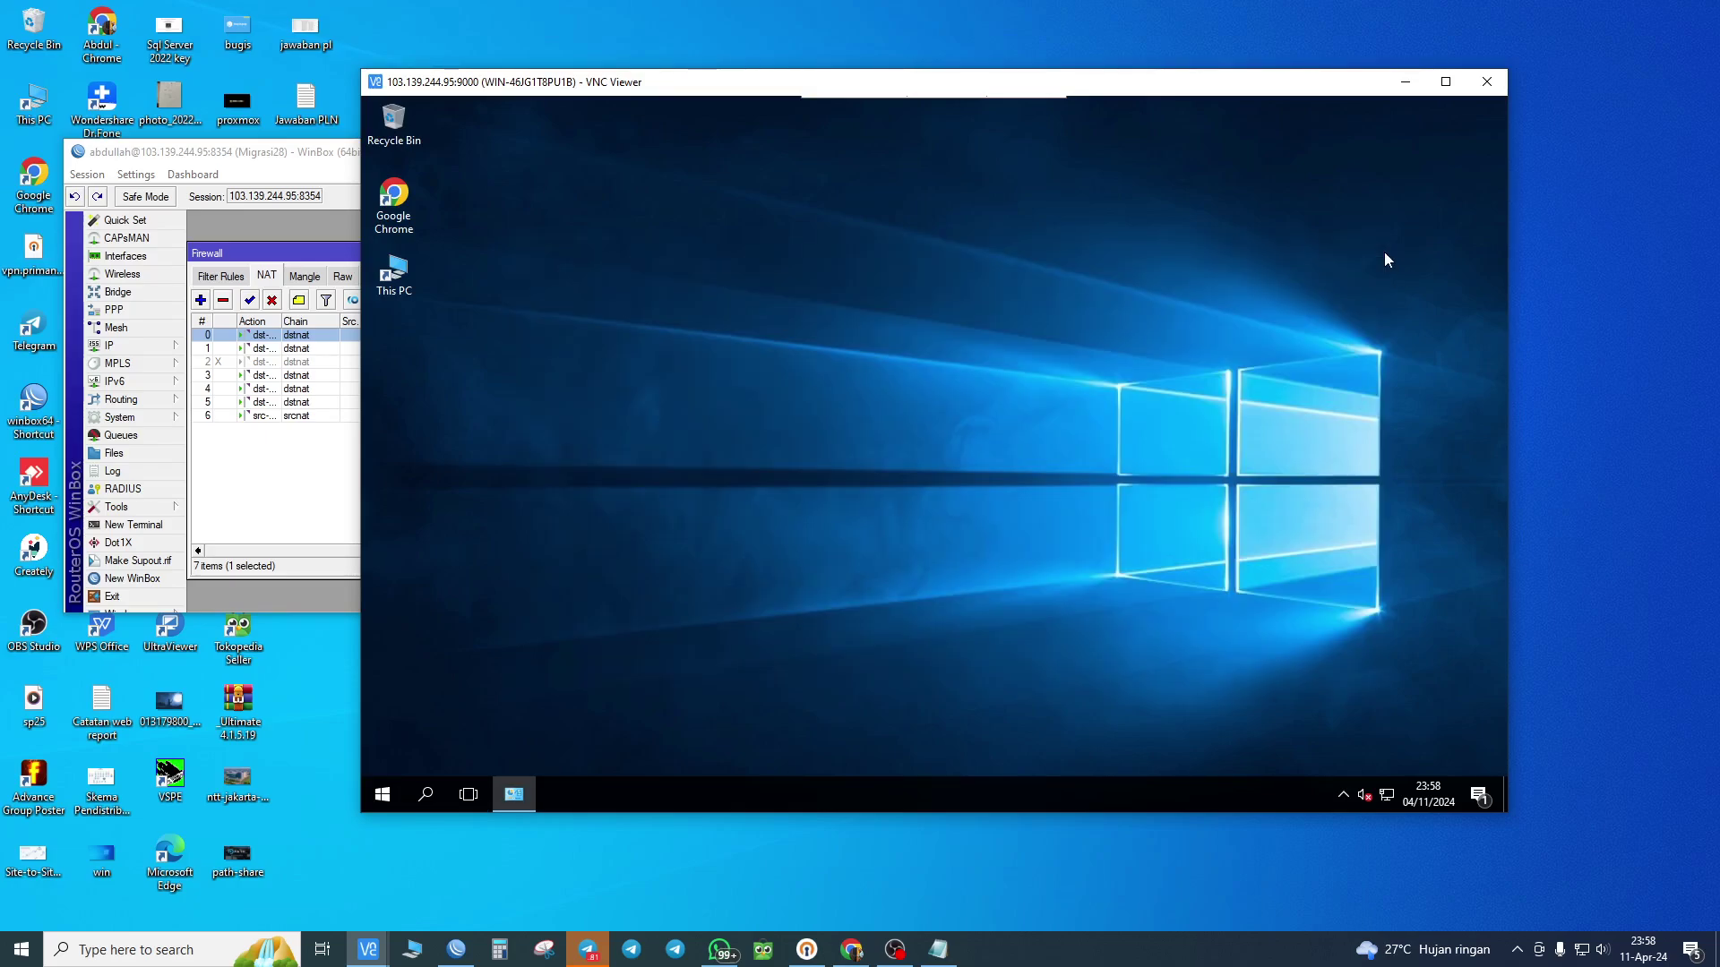
{"action": "key", "text": "super"}
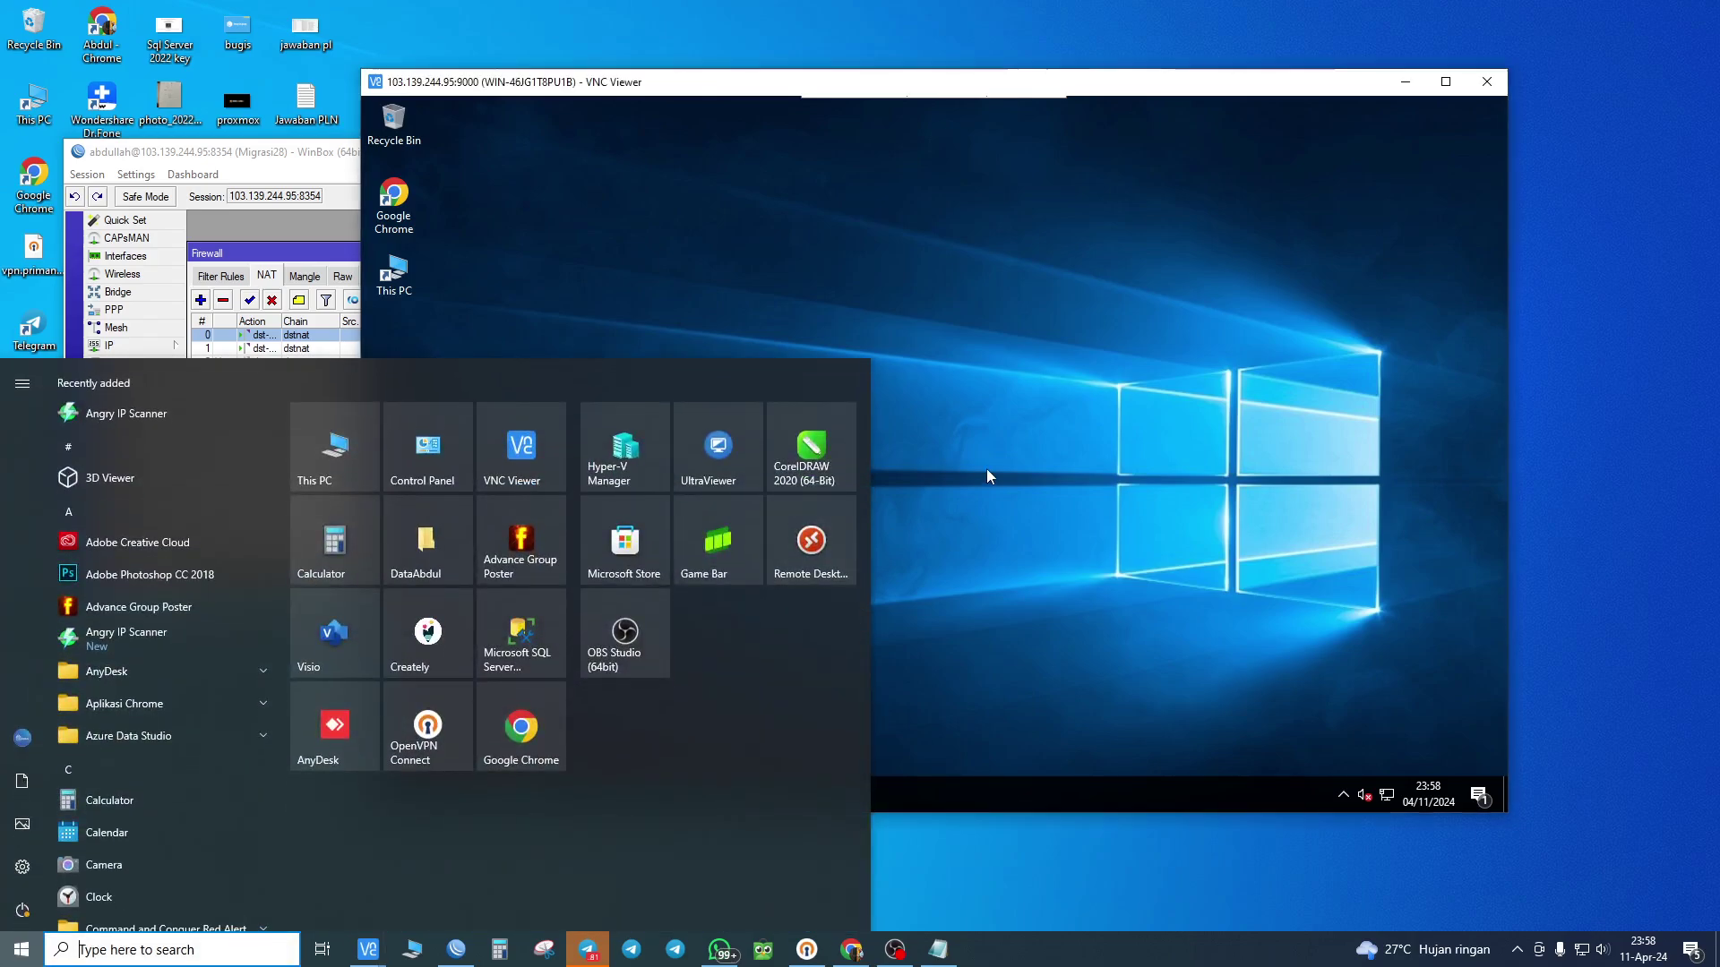
{"action": "key", "text": "super"}
{"action": "left_click", "coordinate": [576, 873]}
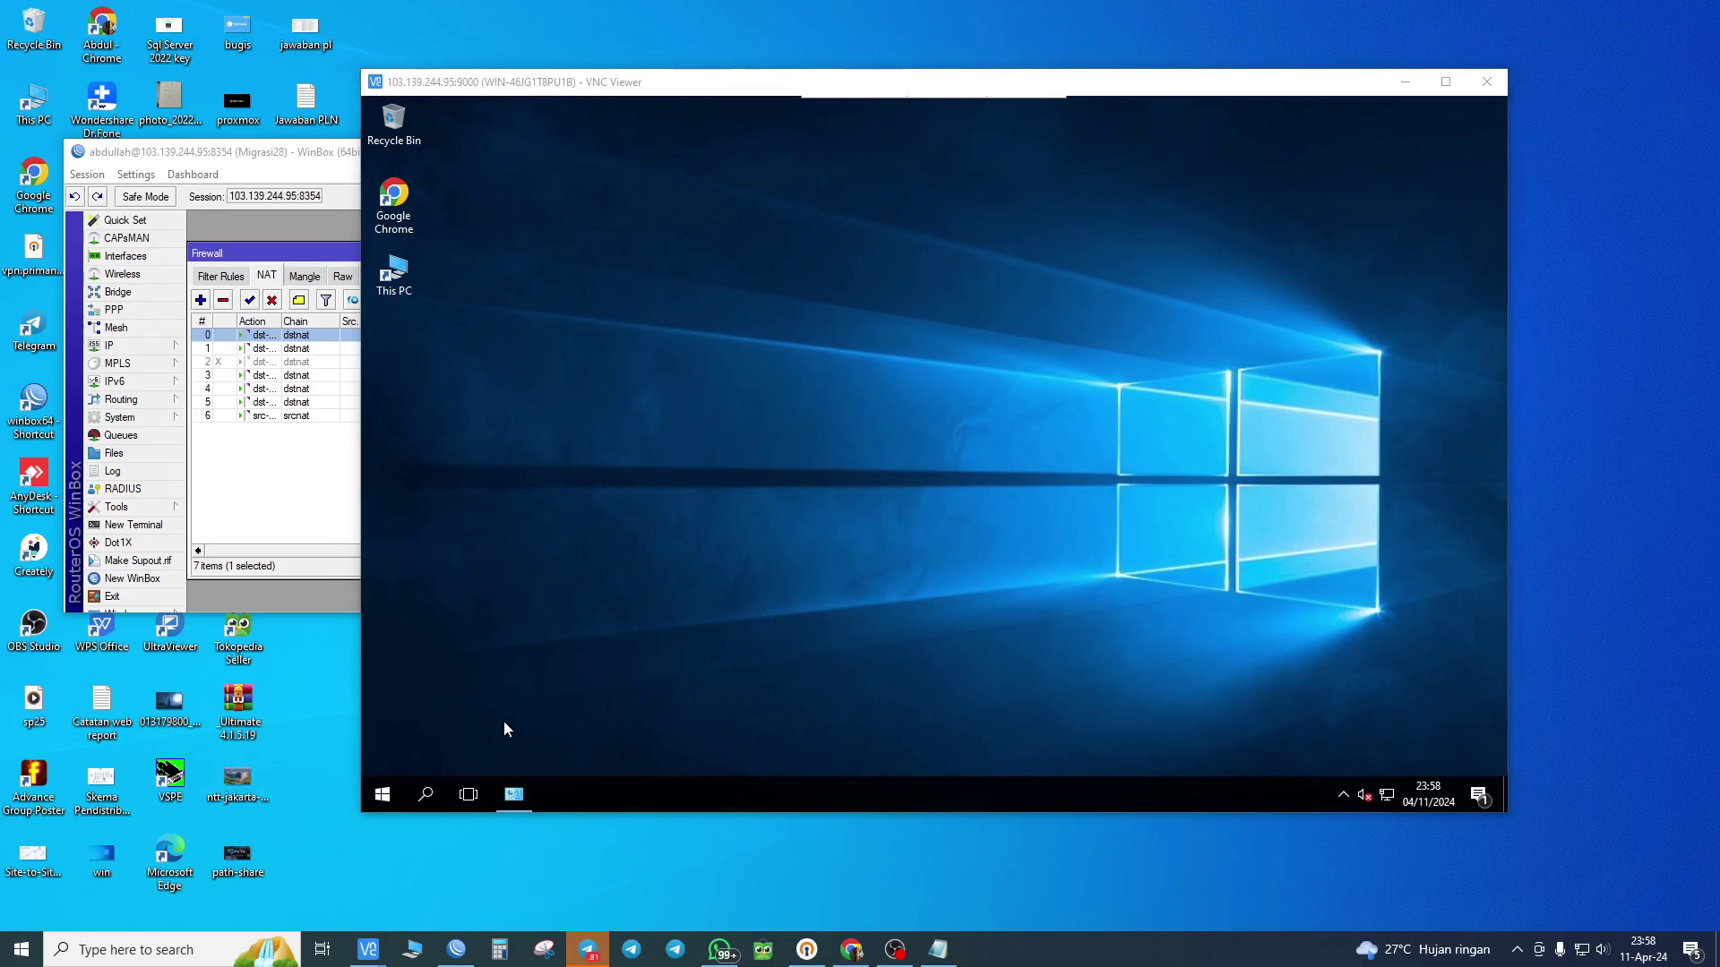
- Open Remote Desktop Connection on the local computer and choose 103.139.244.95 as the computer to connect to
{"action": "key", "text": "super"}
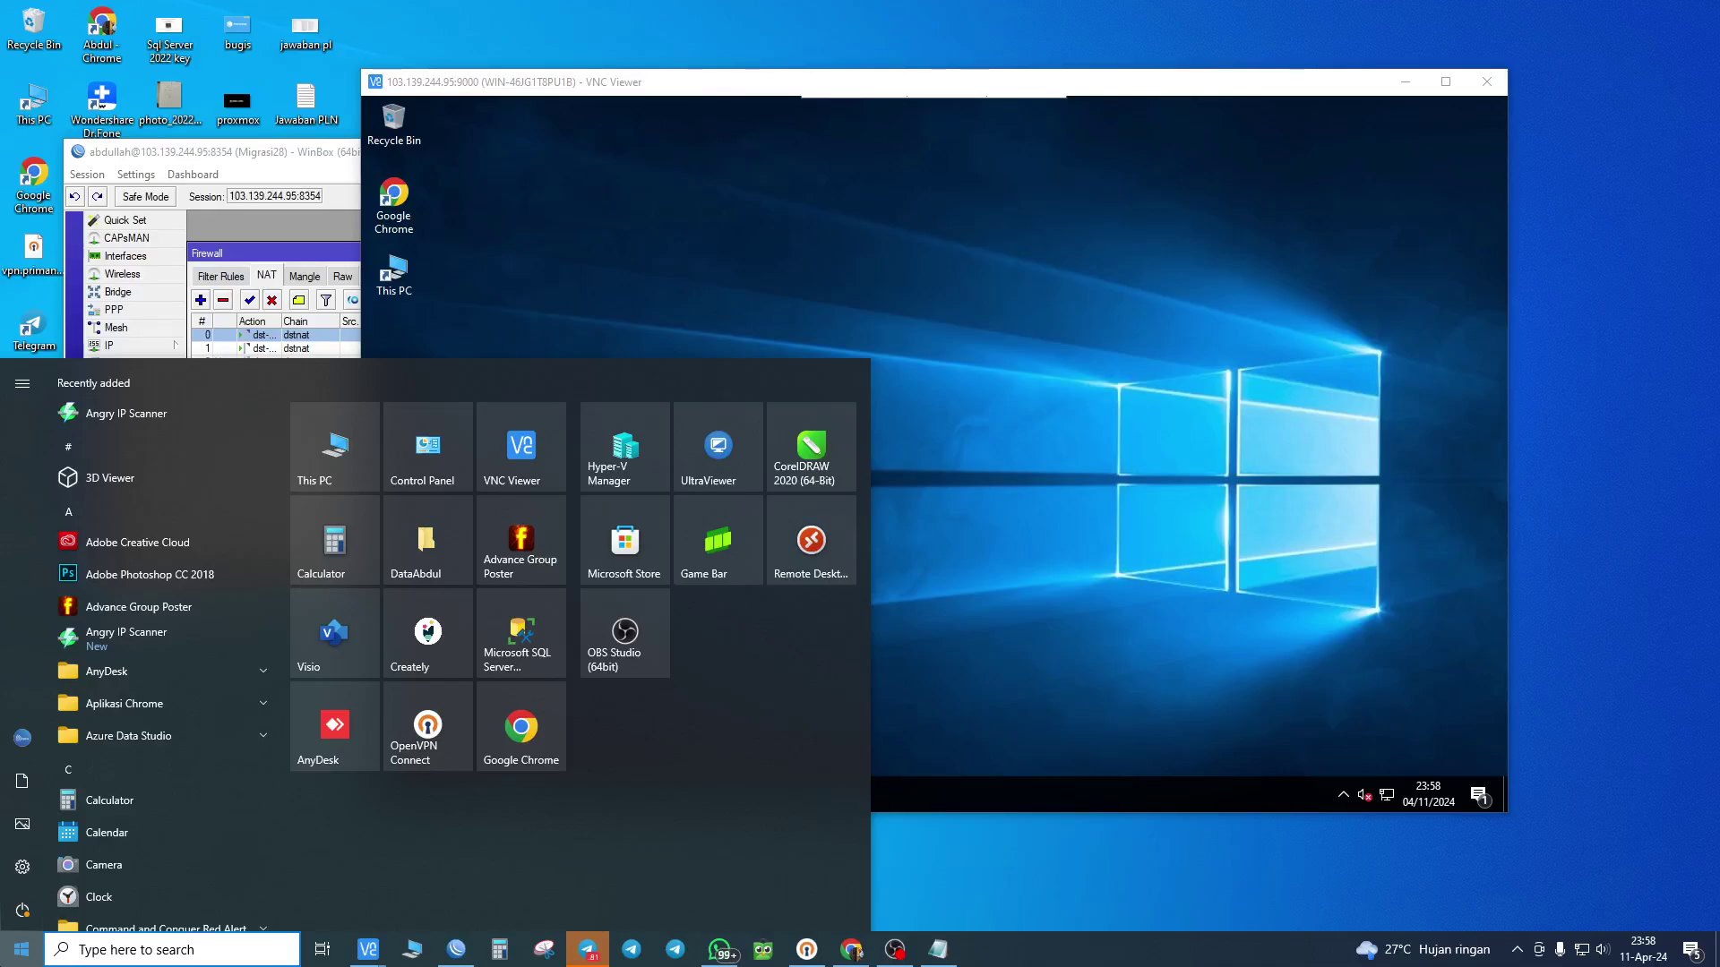
{"action": "type", "text": "r"}
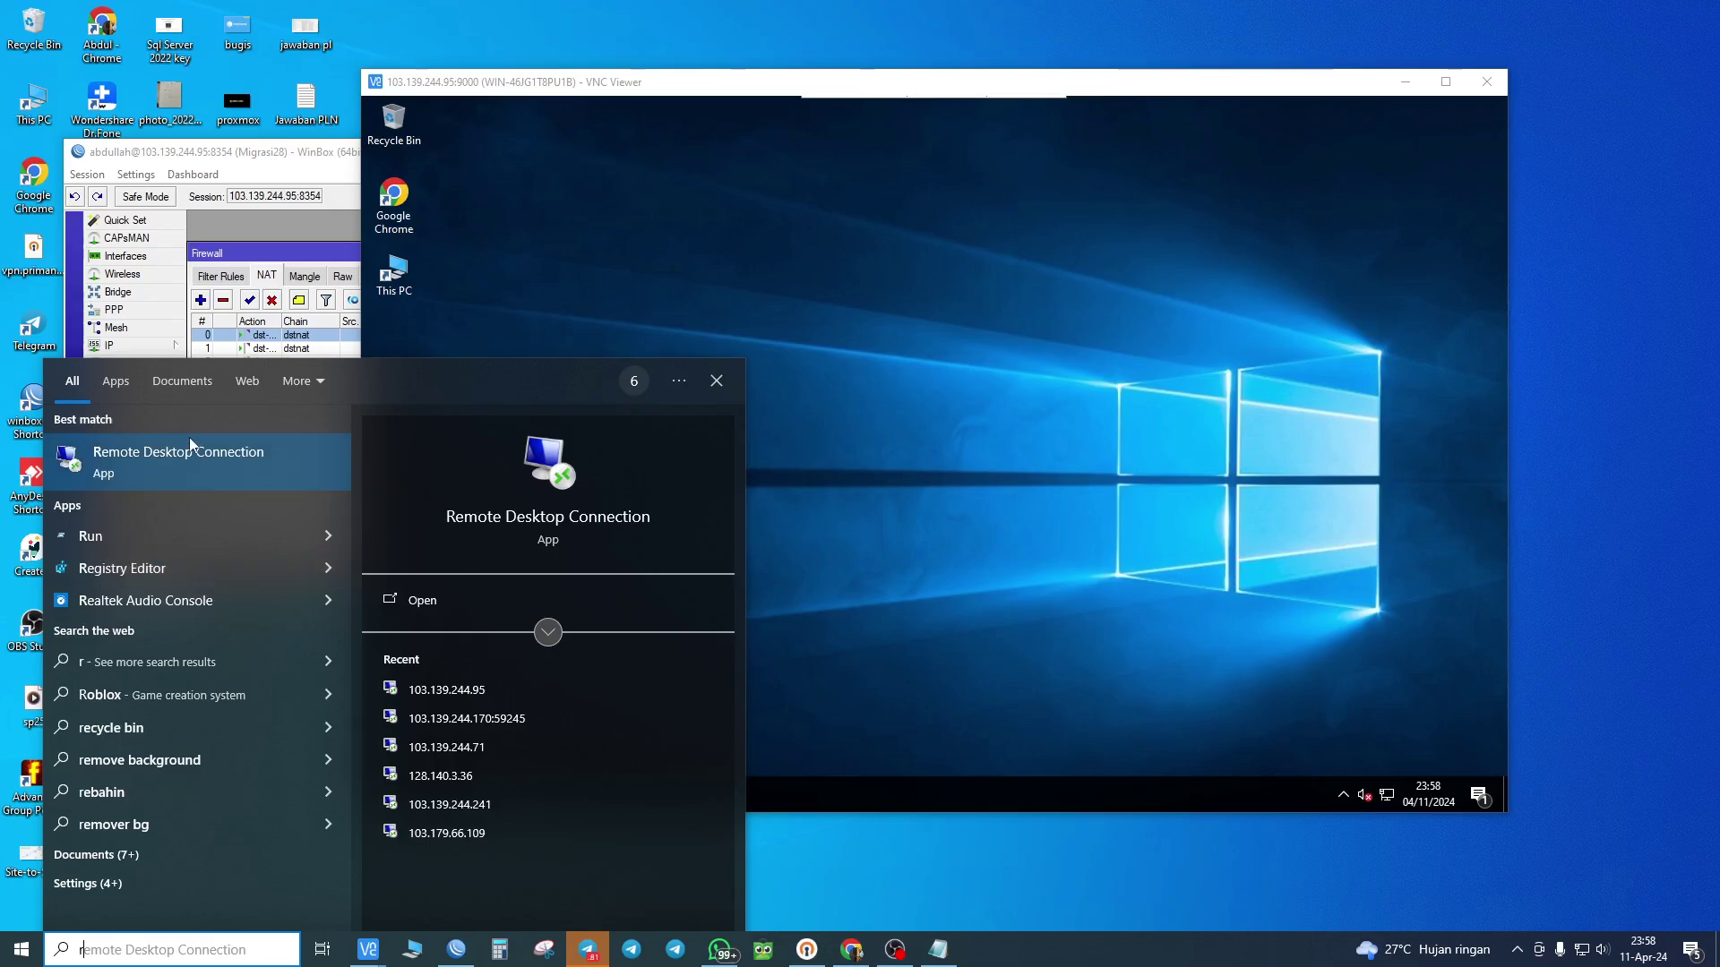
{"action": "left_click", "coordinate": [197, 464]}
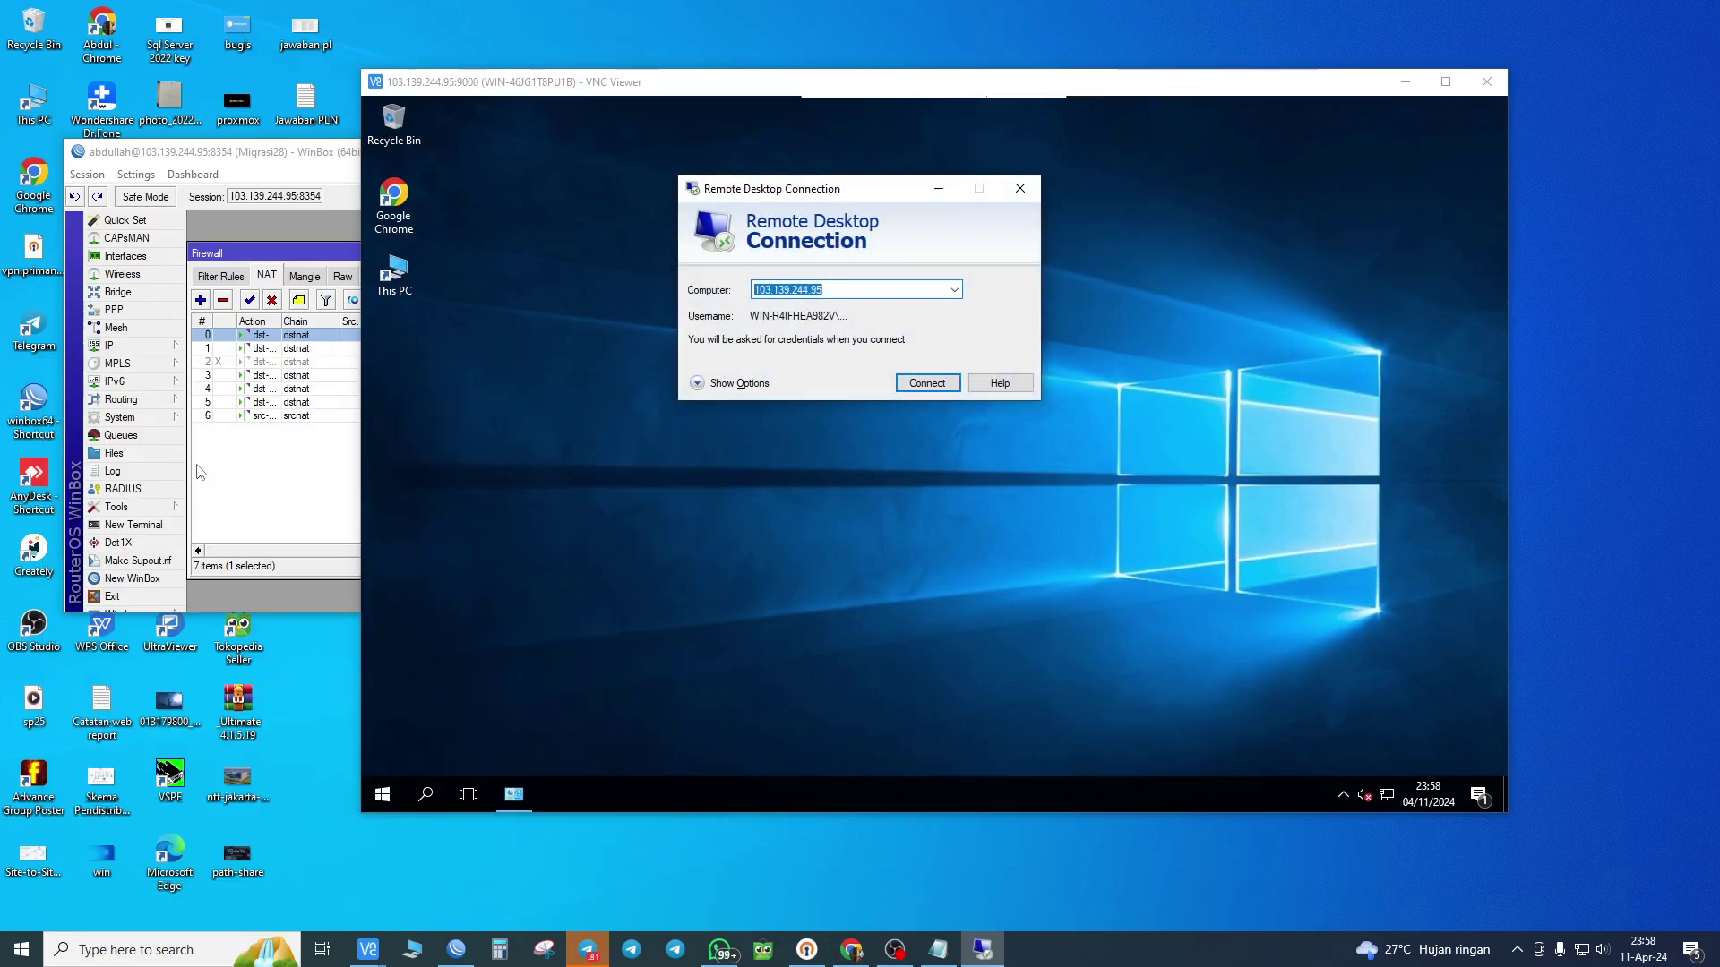
{"action": "left_click", "coordinate": [952, 291]}
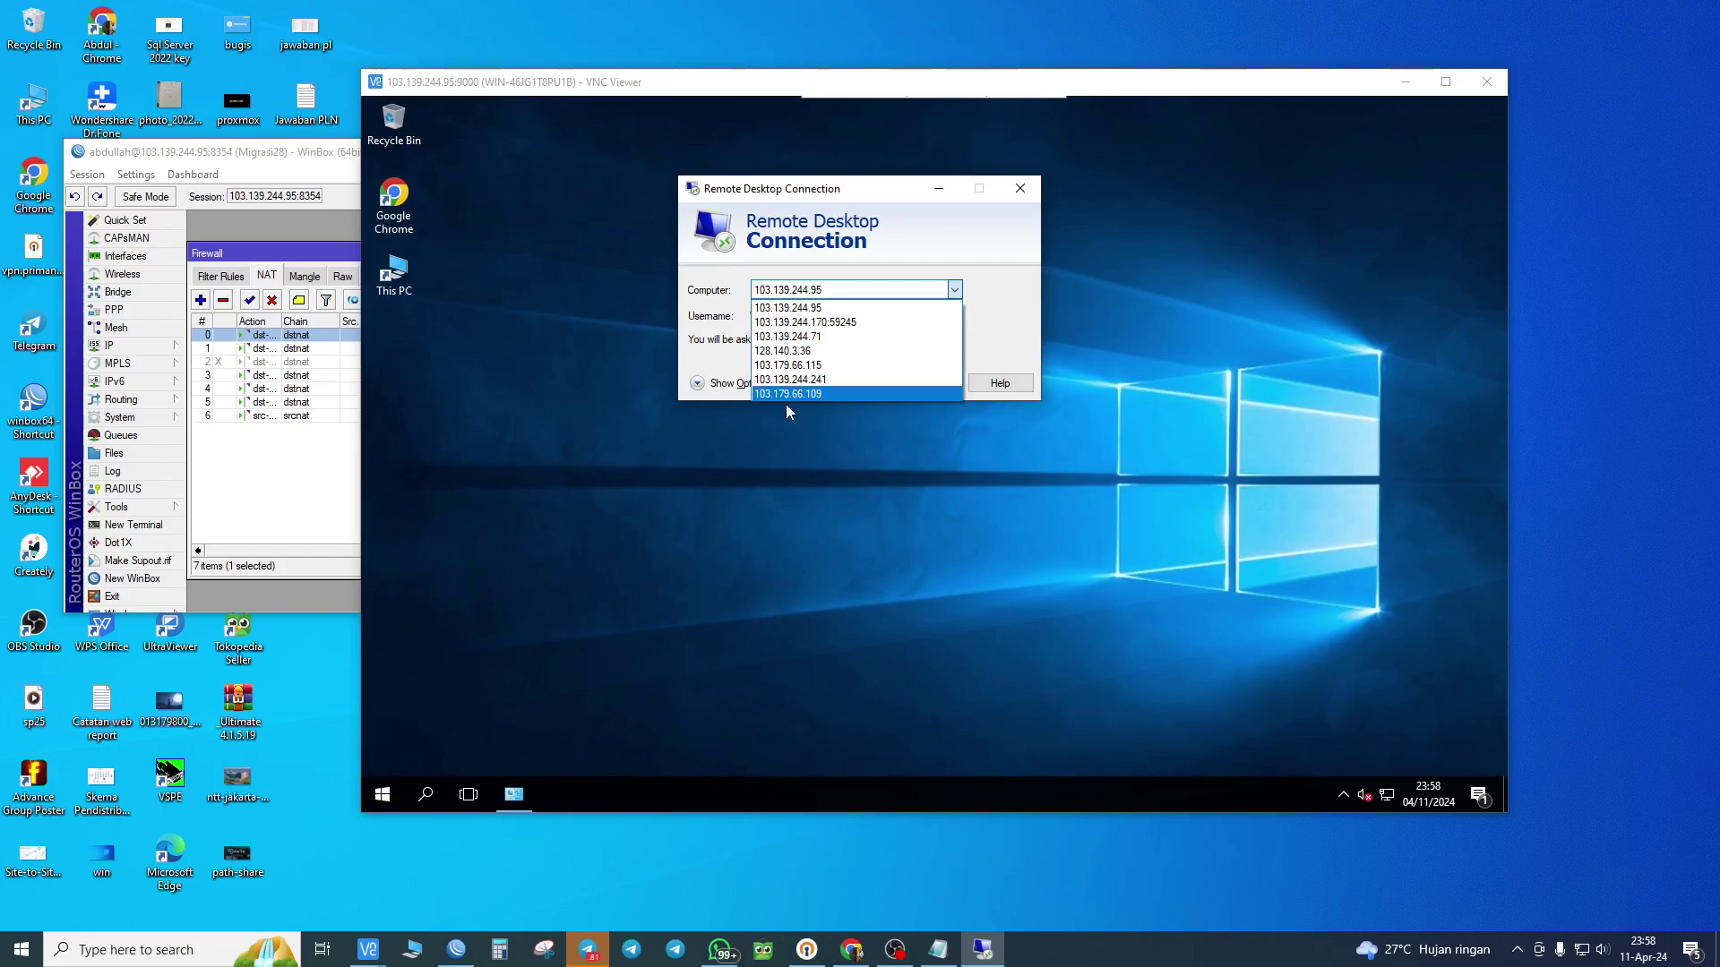
{"action": "left_click", "coordinate": [855, 307]}
{"action": "left_click", "coordinate": [865, 289]}
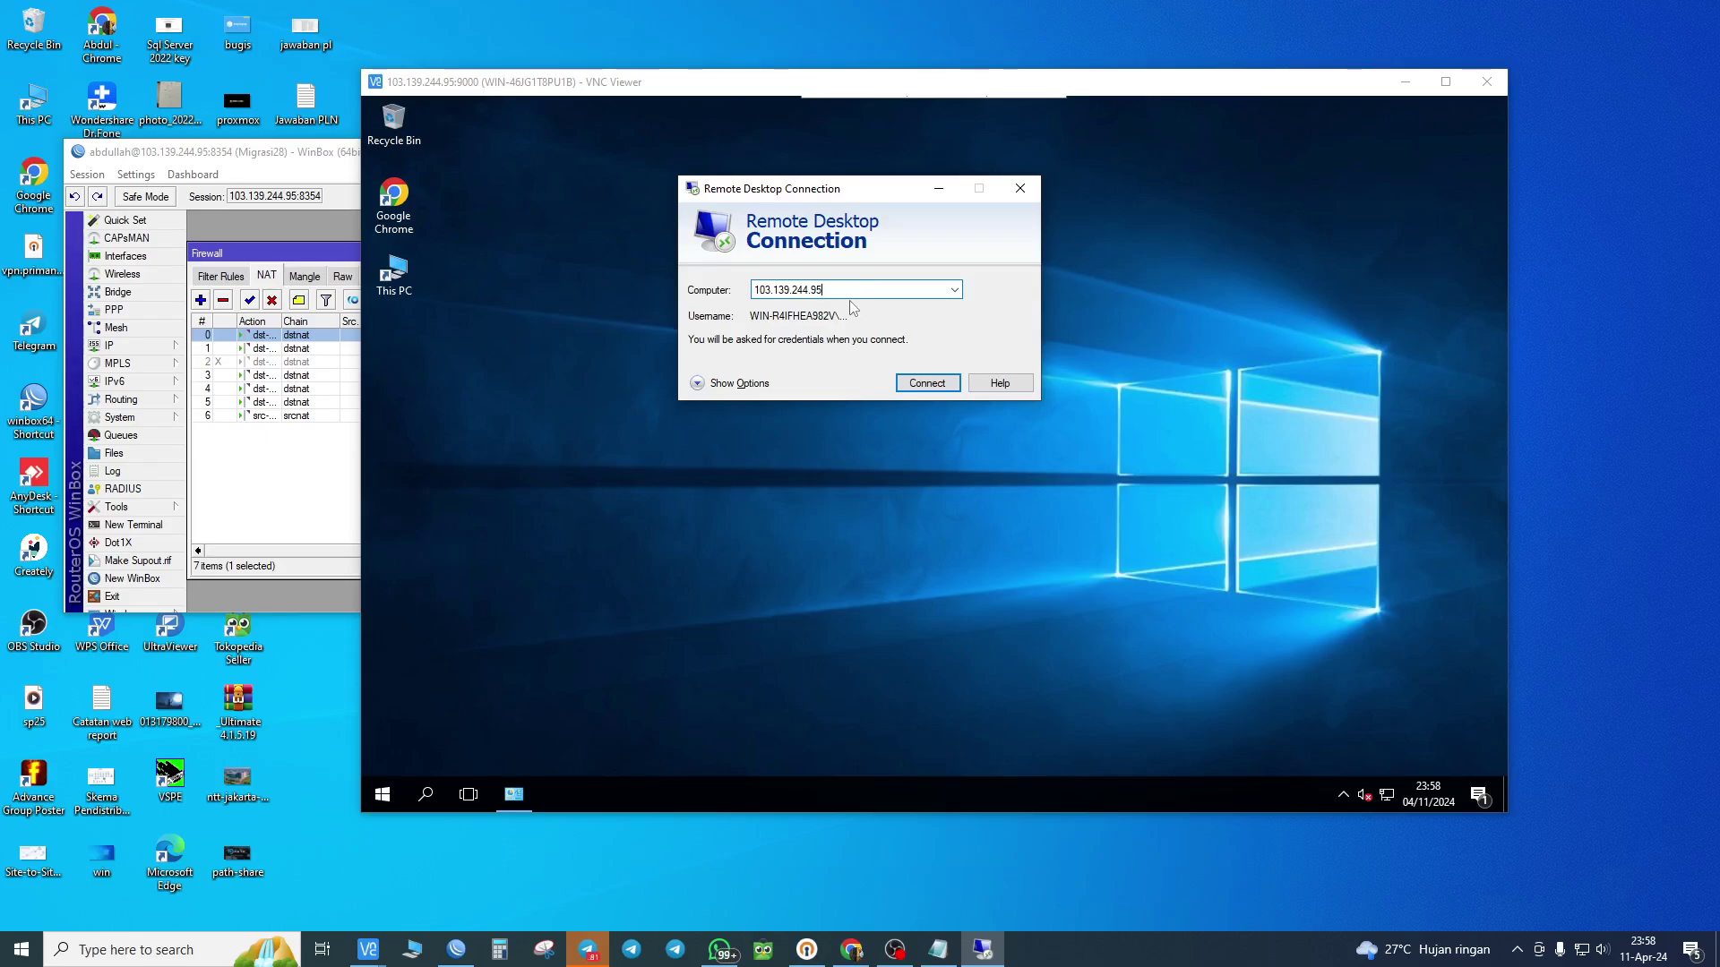
- Recheck the destination port of the first NAT rule in WinBox and return to the computer address in Remote Desktop Connection
{"action": "left_click", "coordinate": [305, 492]}
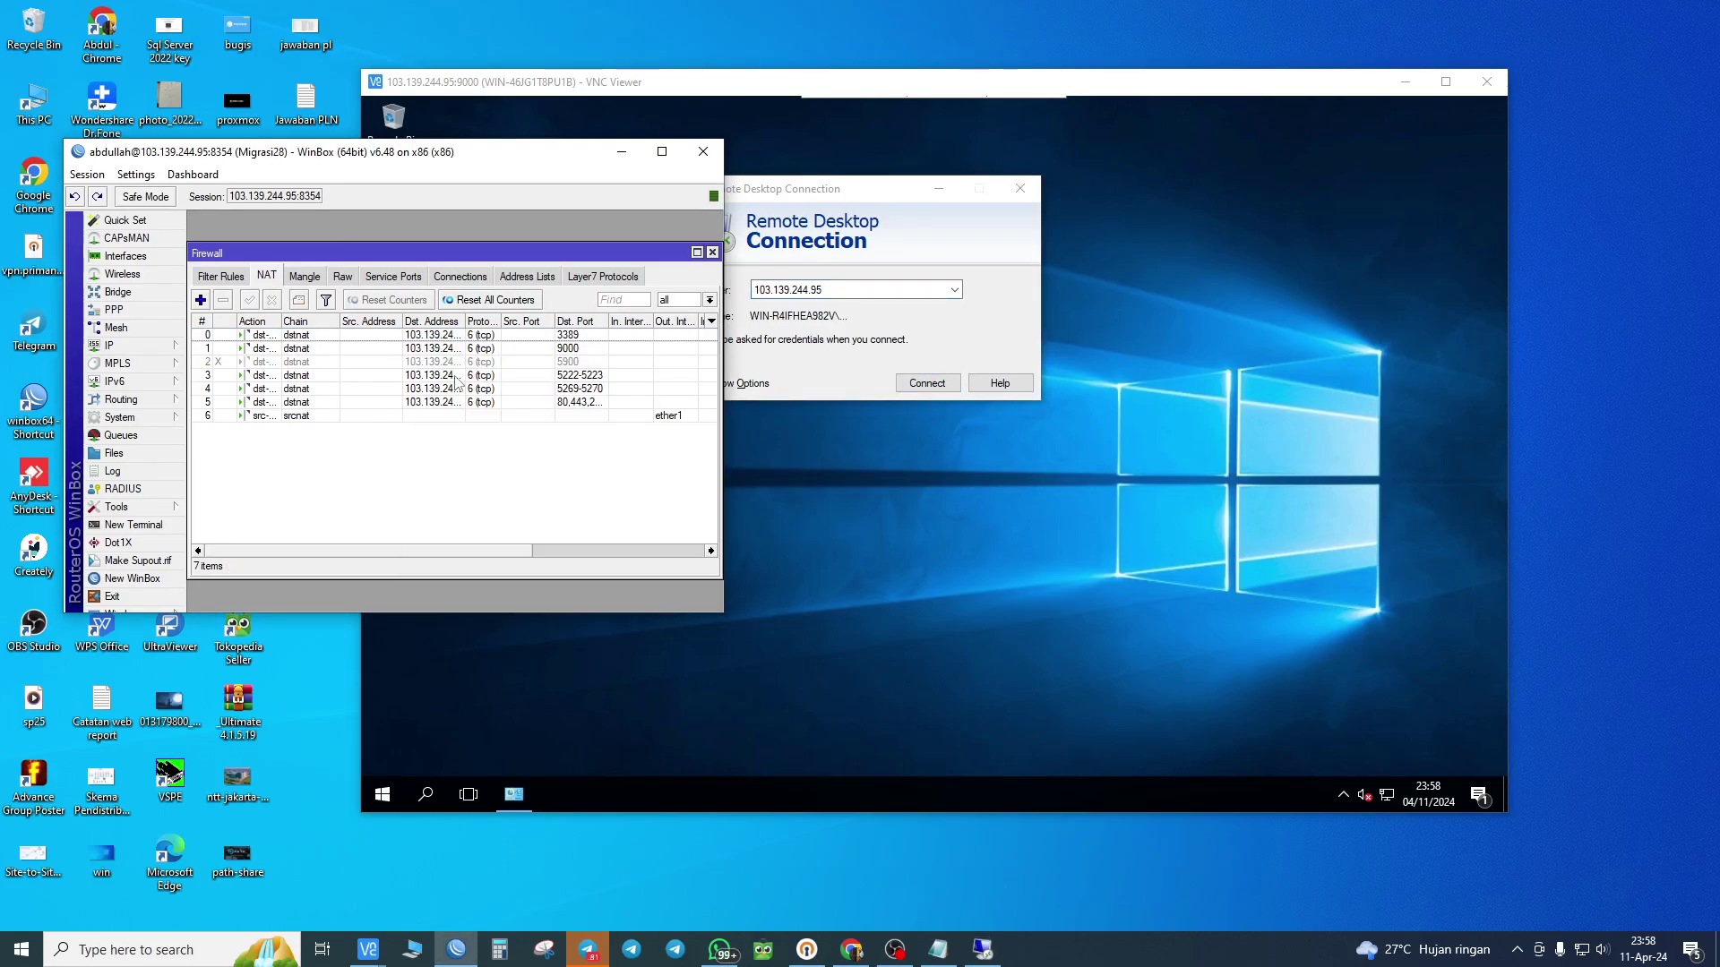
{"action": "left_click", "coordinate": [573, 339]}
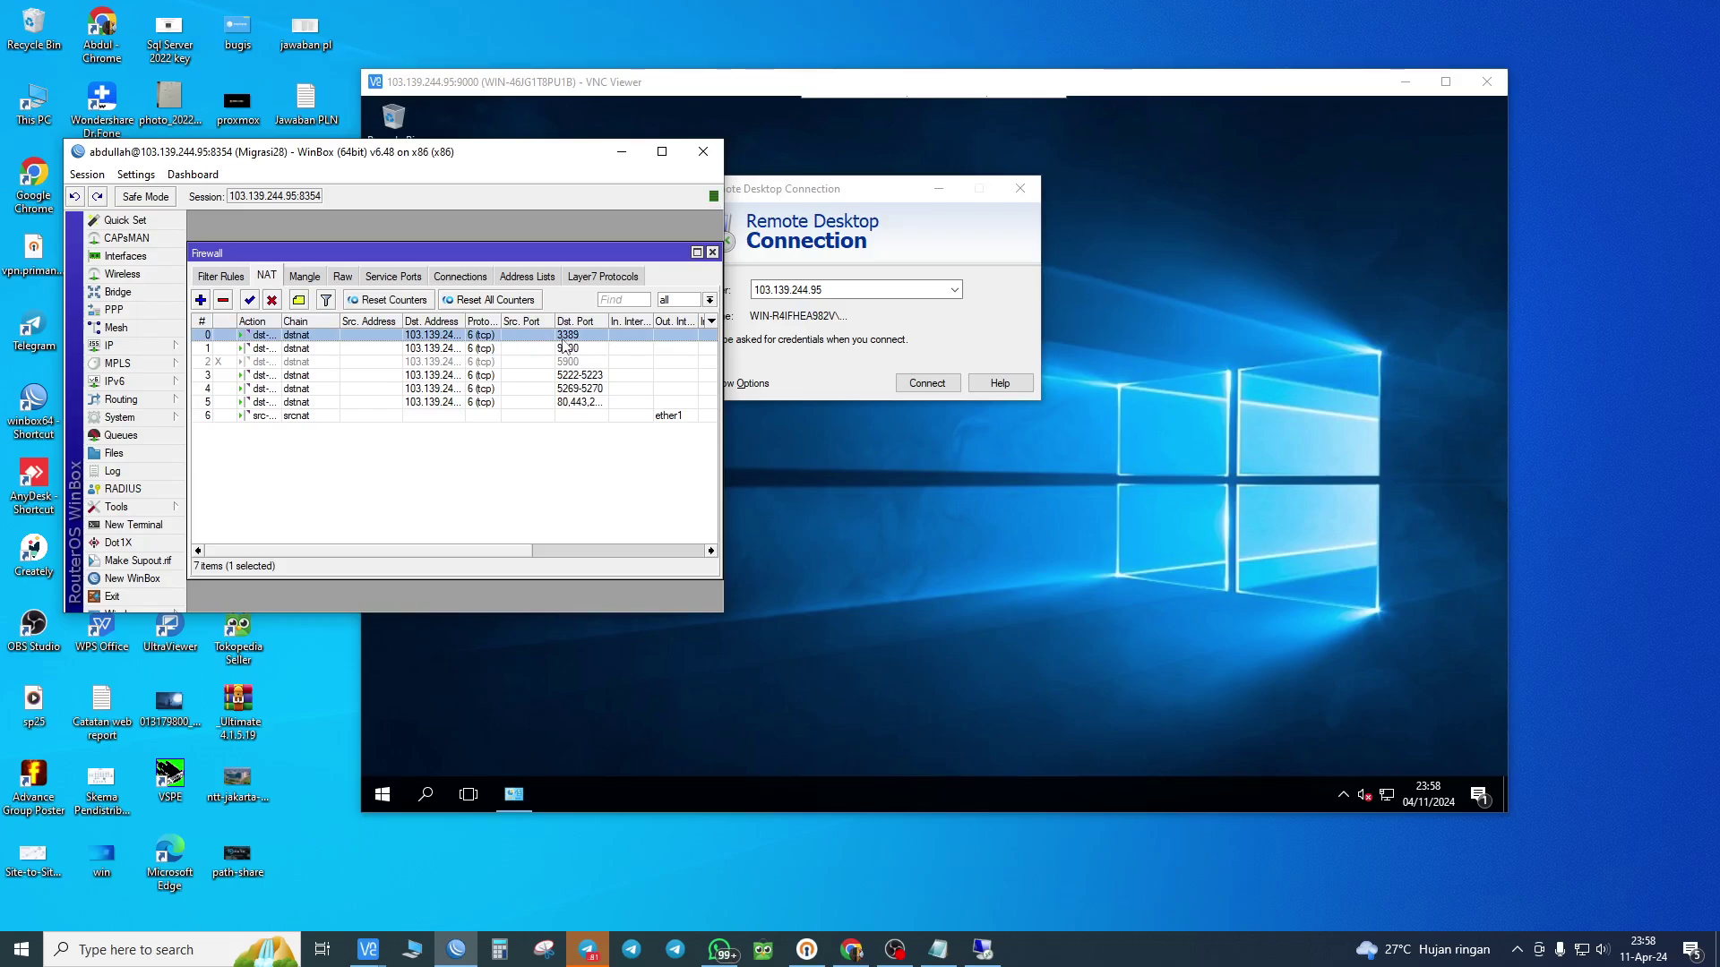
{"action": "left_click", "coordinate": [857, 291]}
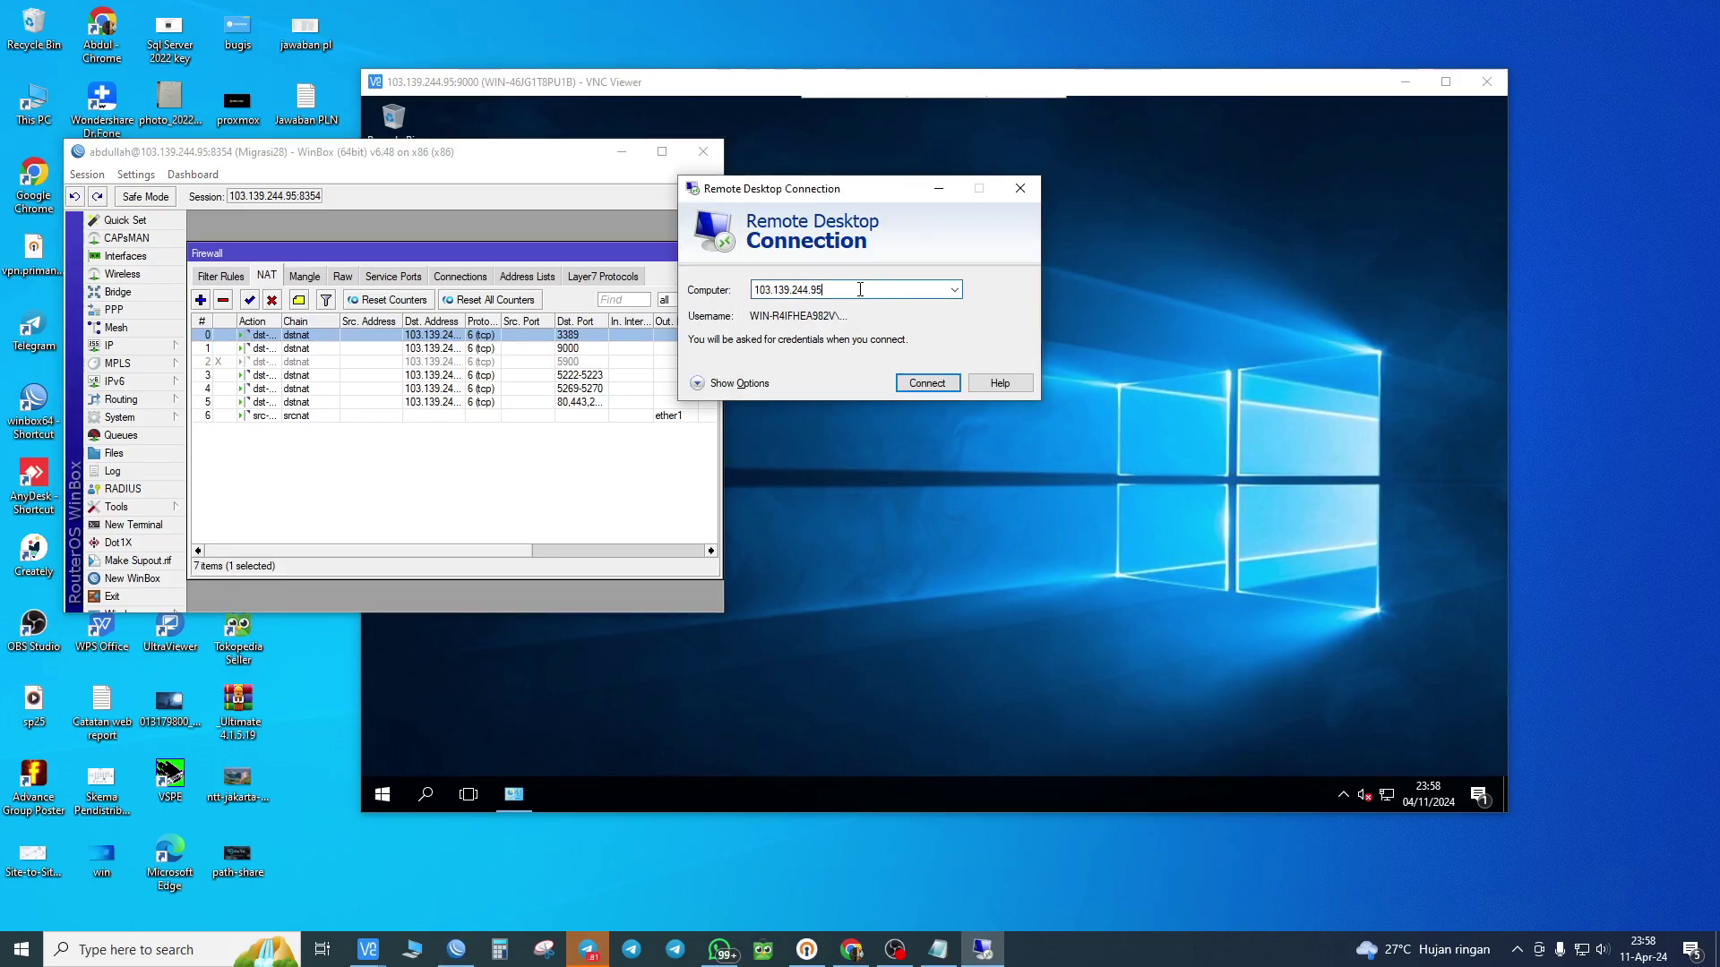
- Connect to 103.139.244.95 as Administrator, enter the account password, and accept the untrusted certificate
{"action": "type", "text": ":"}
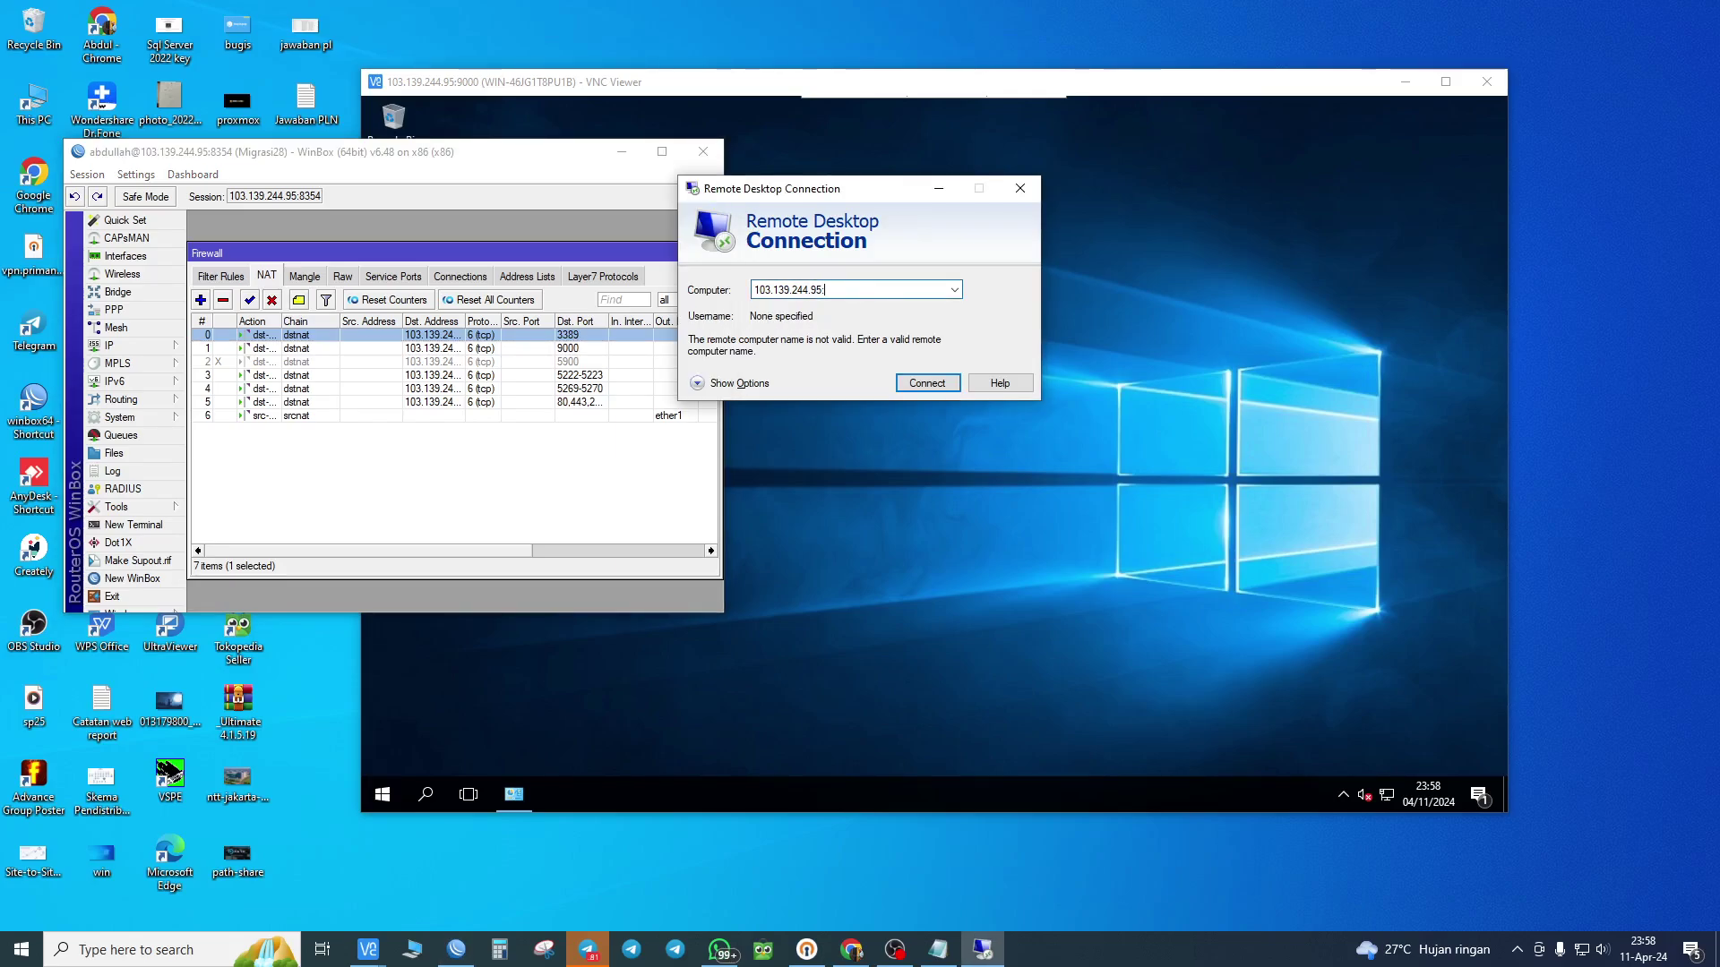
{"action": "key", "text": "BackSpace"}
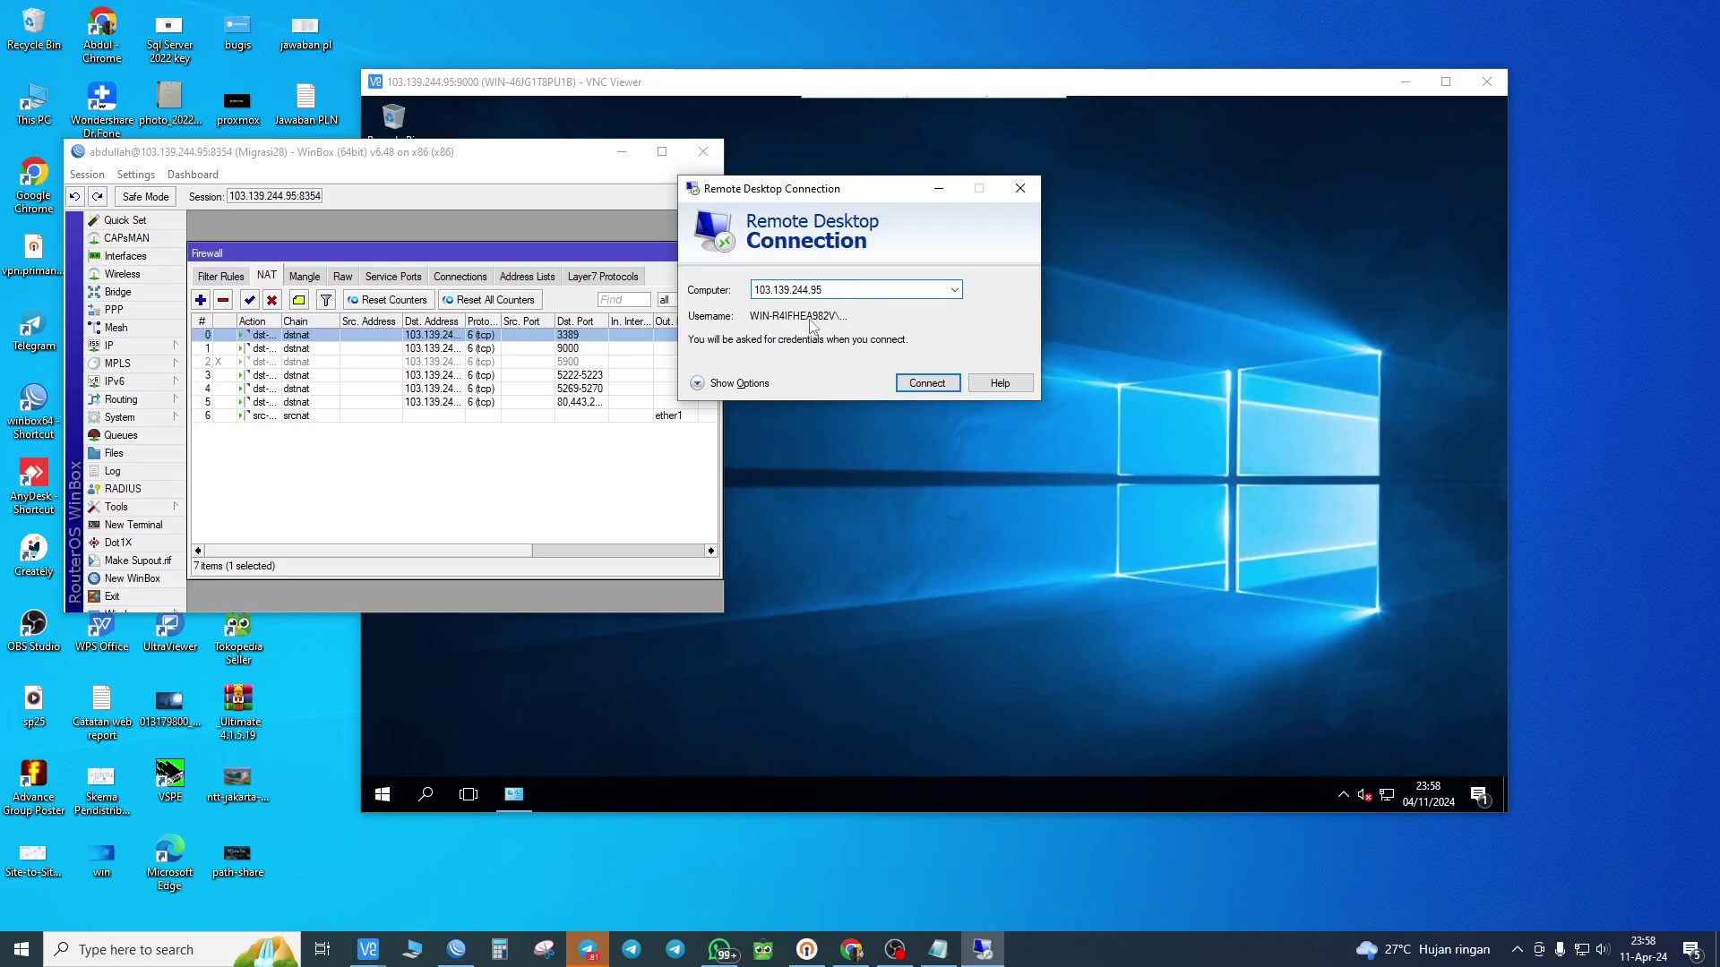
{"action": "left_click", "coordinate": [946, 389]}
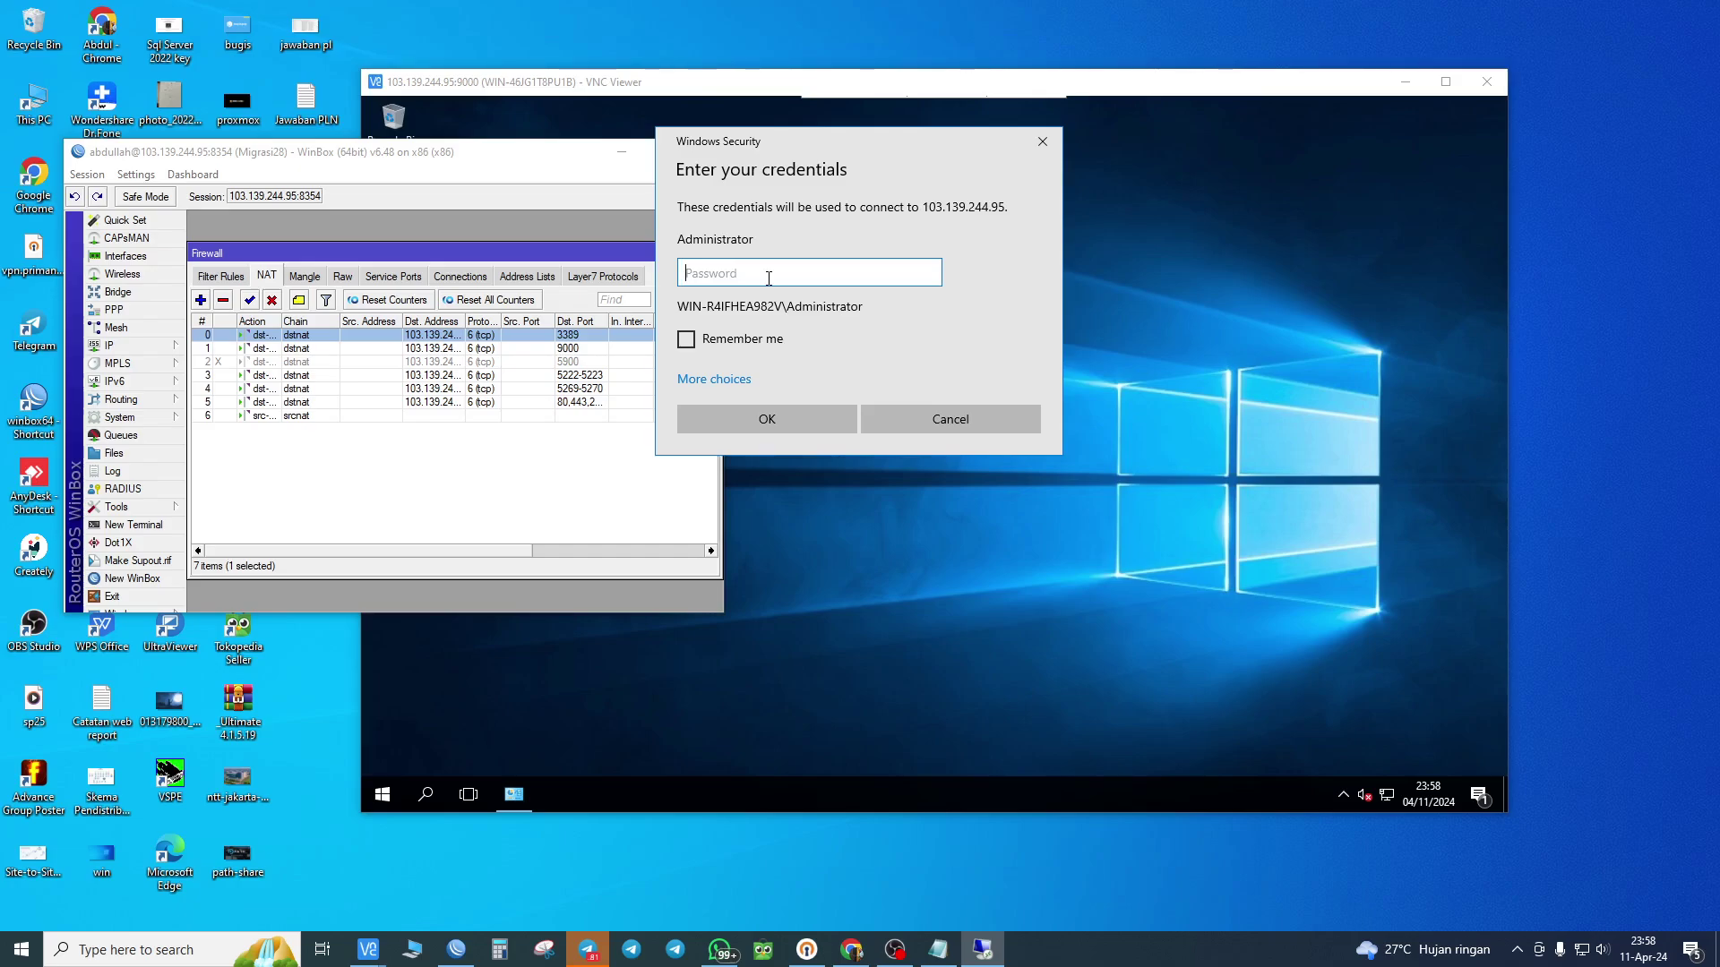
{"action": "type", "text": "•••••••••"}
{"action": "key", "text": "Return"}
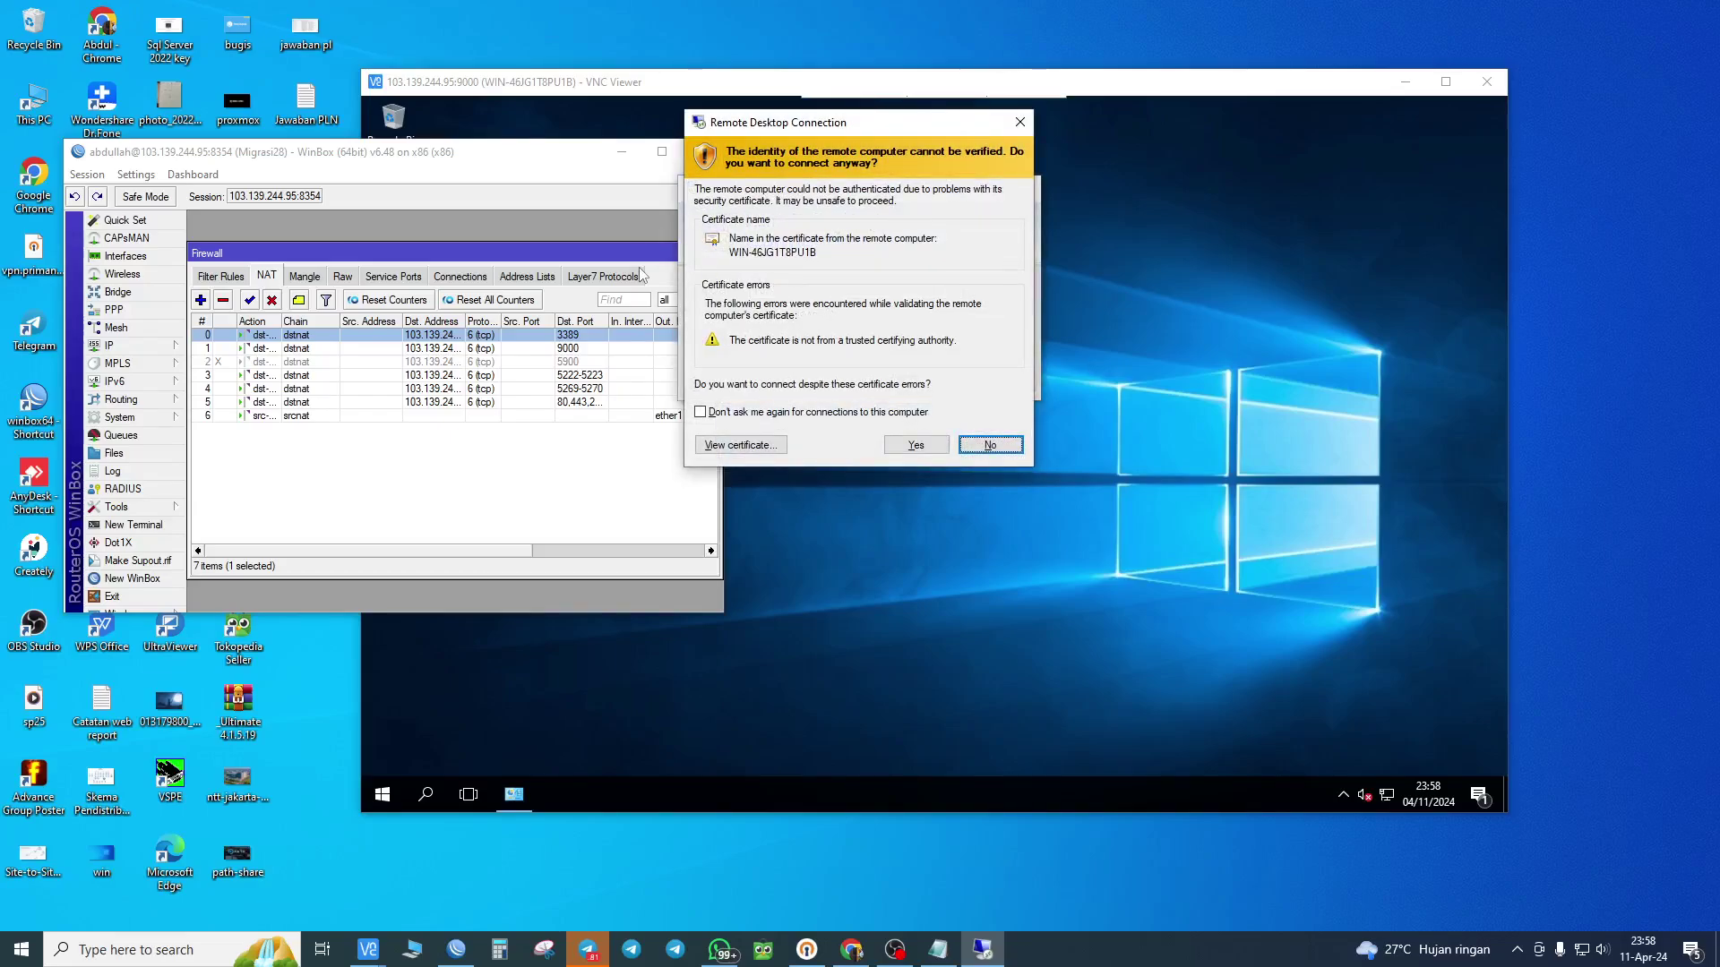
{"action": "left_click", "coordinate": [893, 444]}
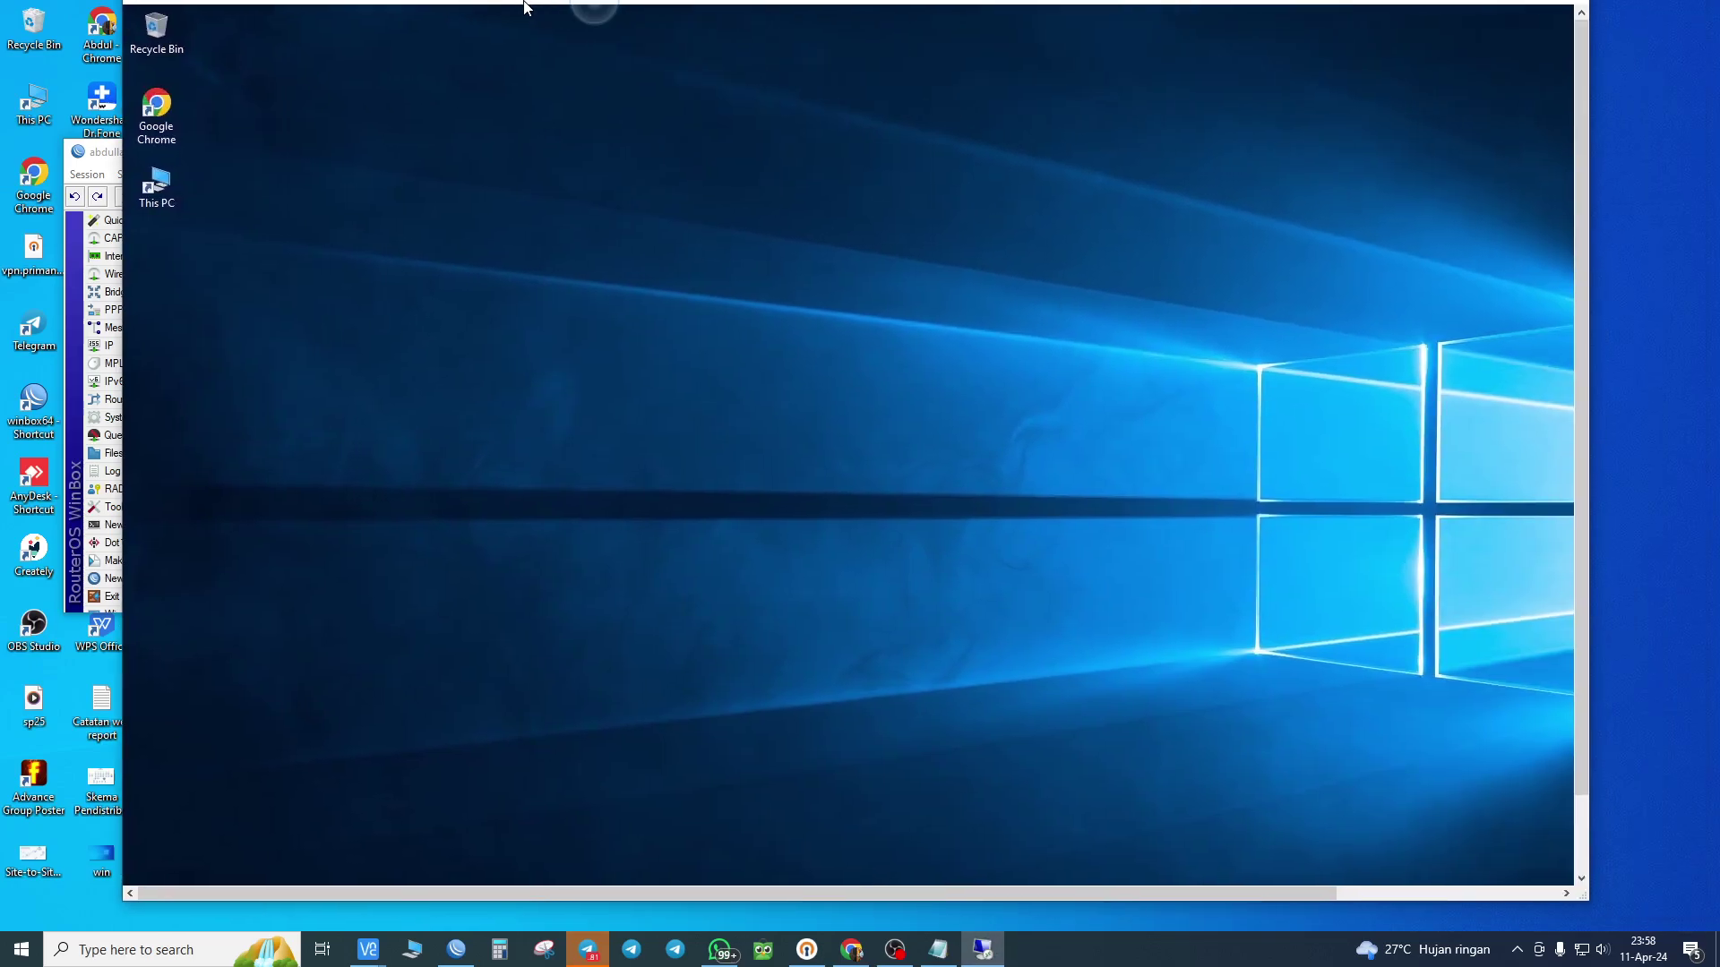
- Arrange the Remote Desktop and VNC Viewer windows to compare what each shows of the server
{"action": "left_click_drag", "start_coordinate": [508, 21], "coordinate": [501, 30]}
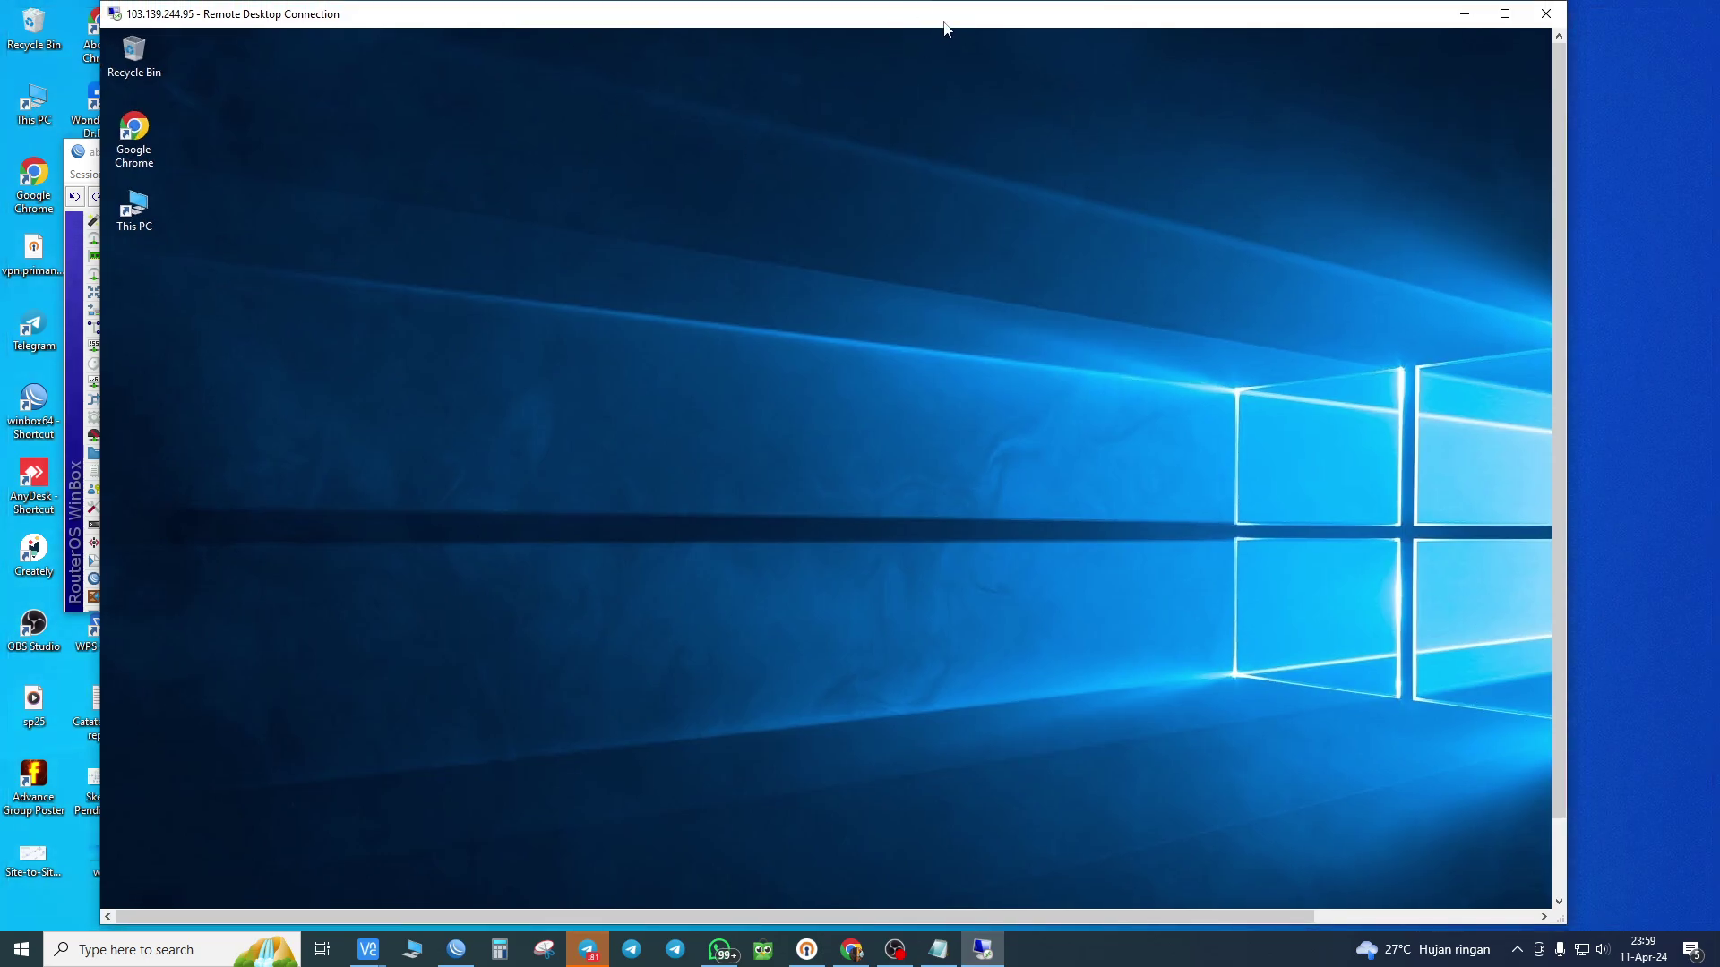
{"action": "left_click_drag", "start_coordinate": [1196, 18], "coordinate": [1273, 431]}
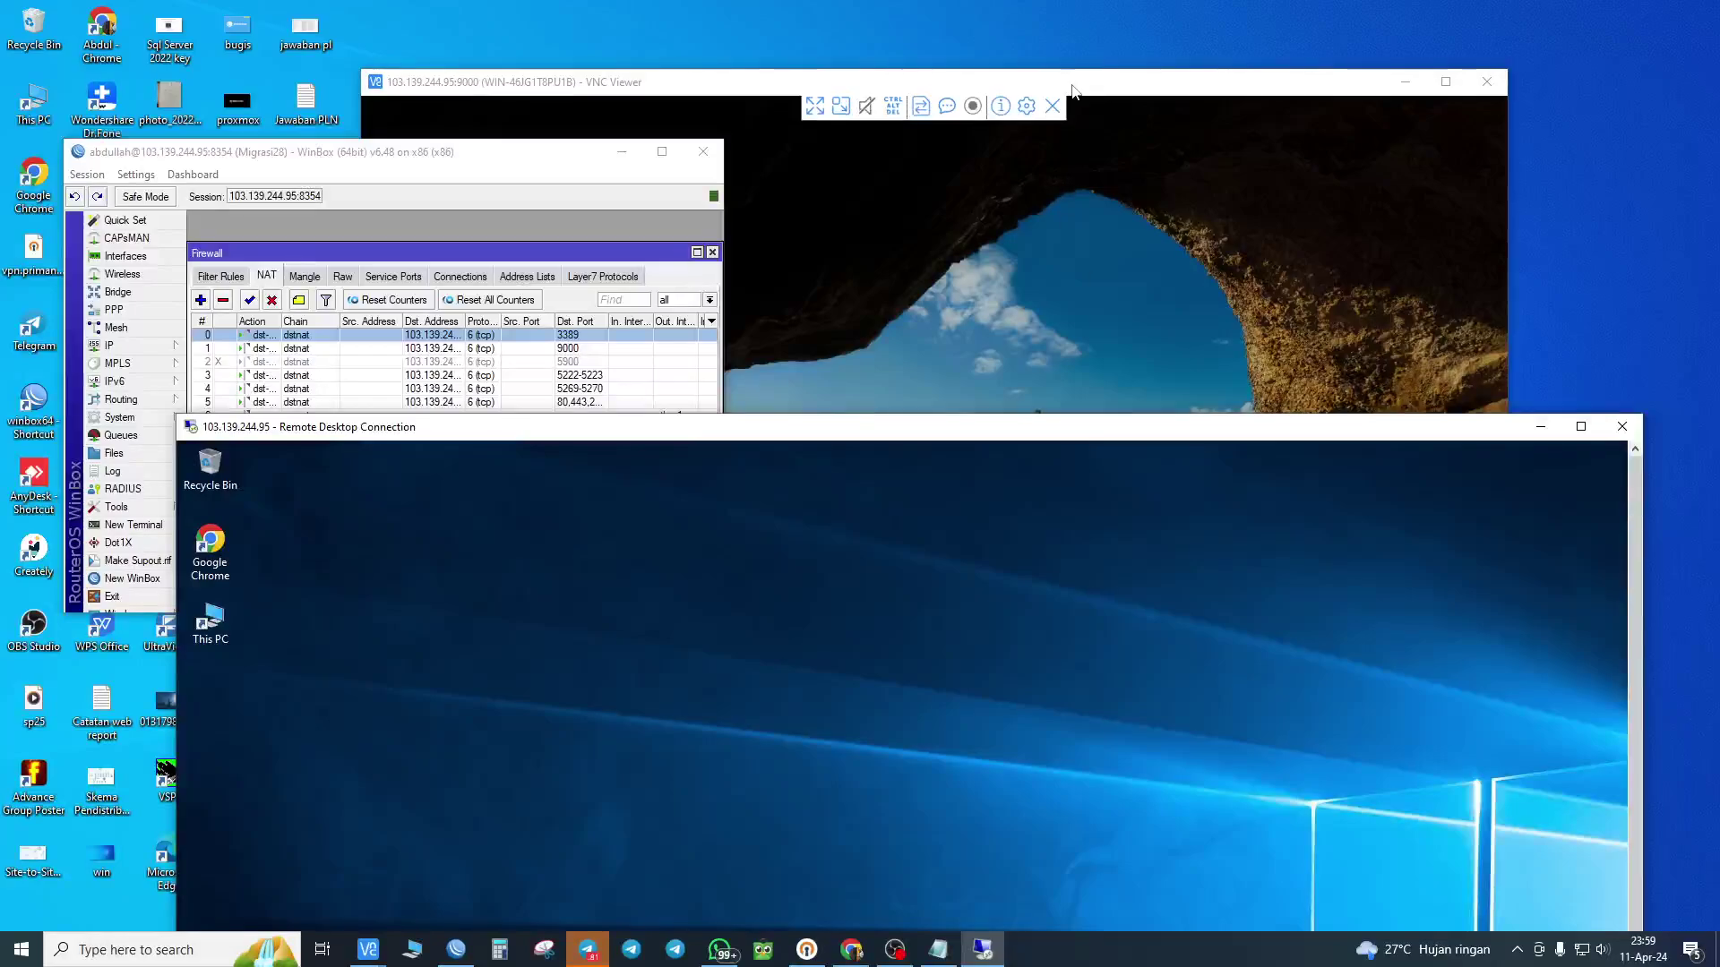
{"action": "left_click", "coordinate": [799, 395]}
{"action": "left_click_drag", "start_coordinate": [1477, 439], "coordinate": [1505, 149]}
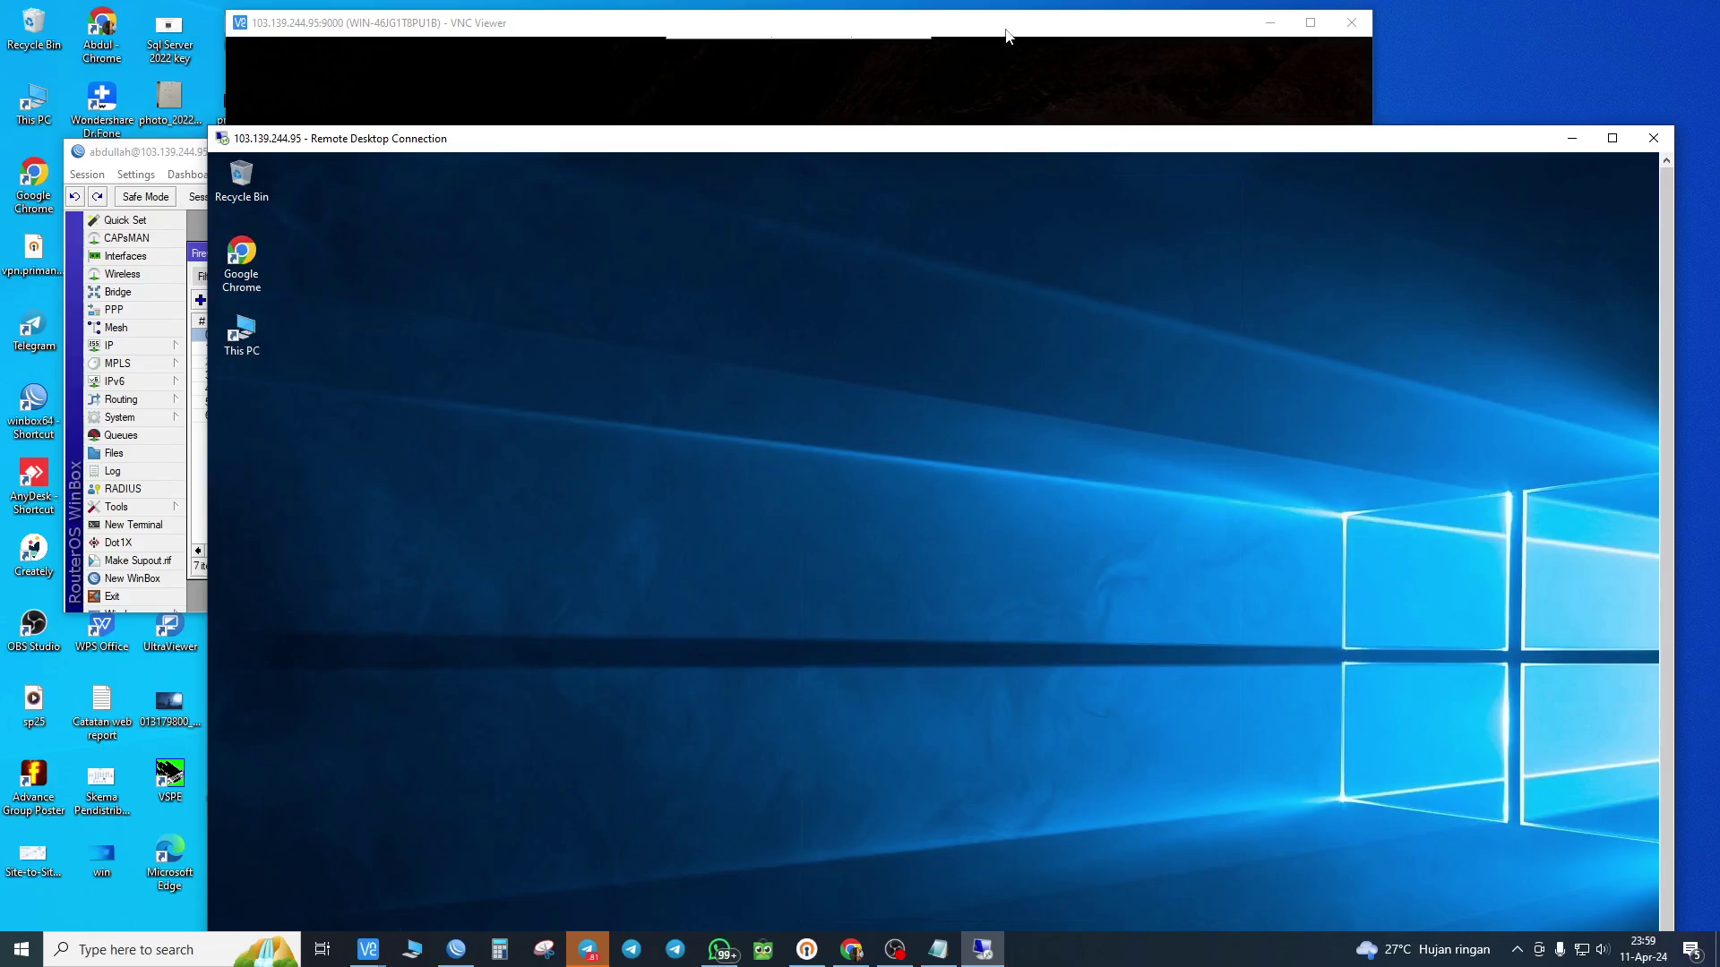
{"action": "left_click_drag", "start_coordinate": [1005, 36], "coordinate": [1015, 67]}
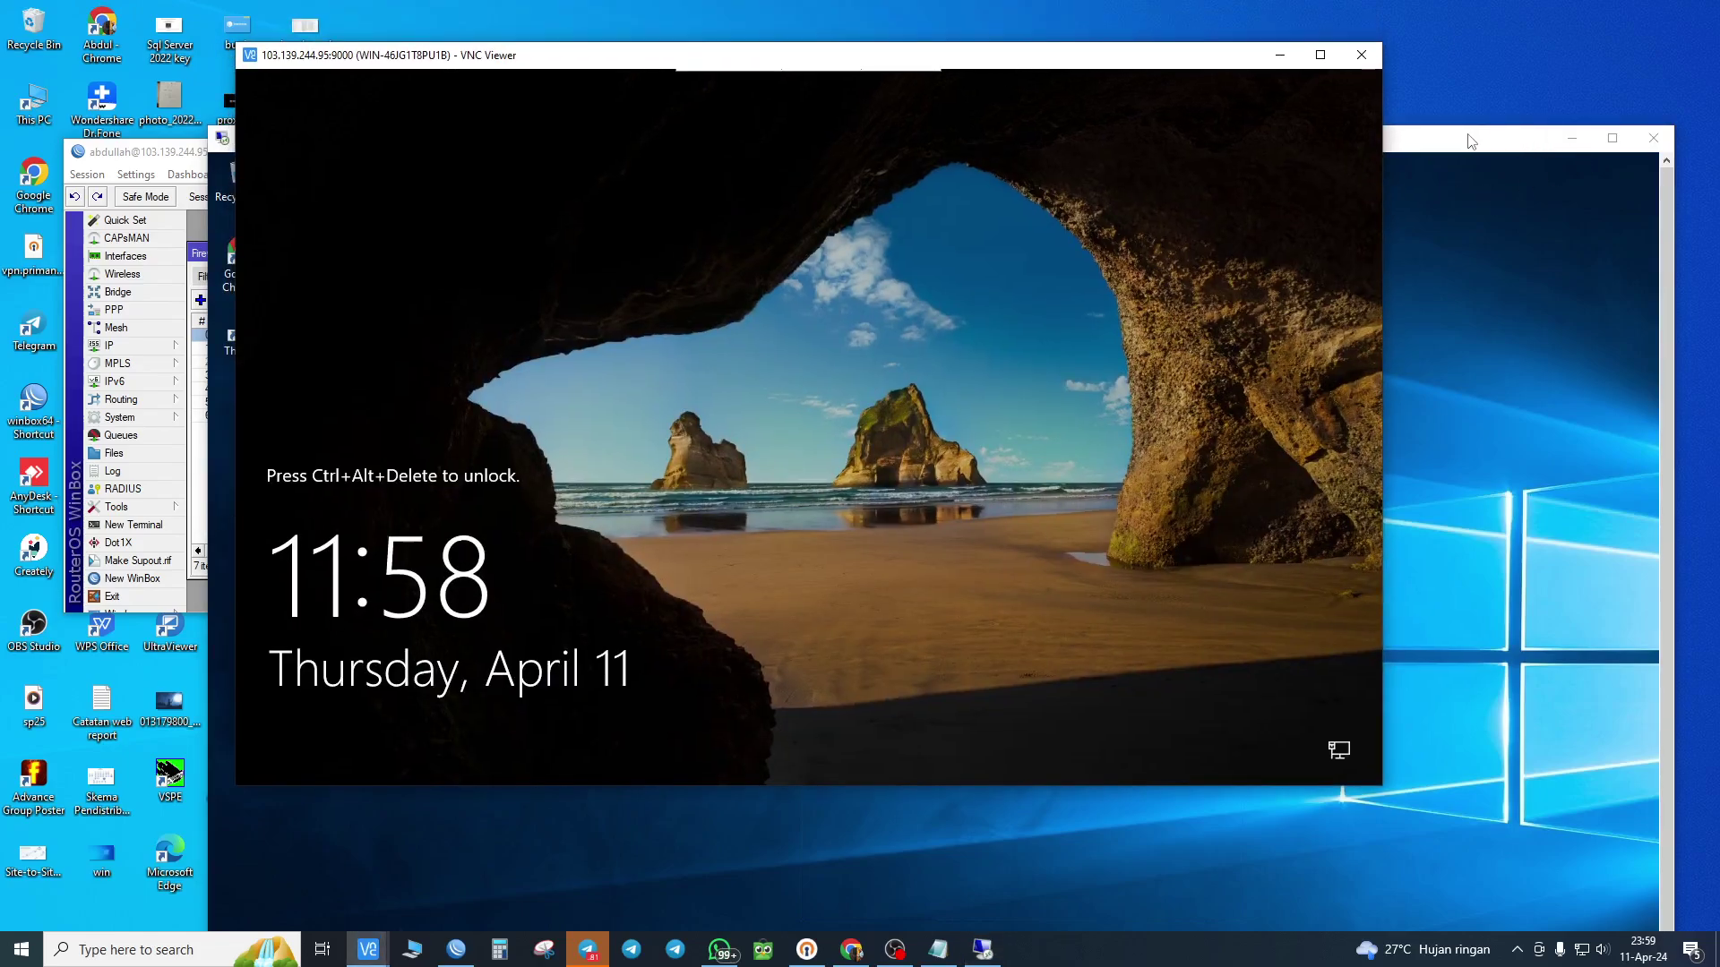
{"action": "mouse_move", "coordinate": [1471, 141]}
{"action": "left_mouse_down"}
{"action": "mouse_move", "coordinate": [1478, 77]}
{"action": "mouse_move", "coordinate": [1479, 160]}
{"action": "left_mouse_up"}
{"action": "left_click", "coordinate": [1169, 64]}
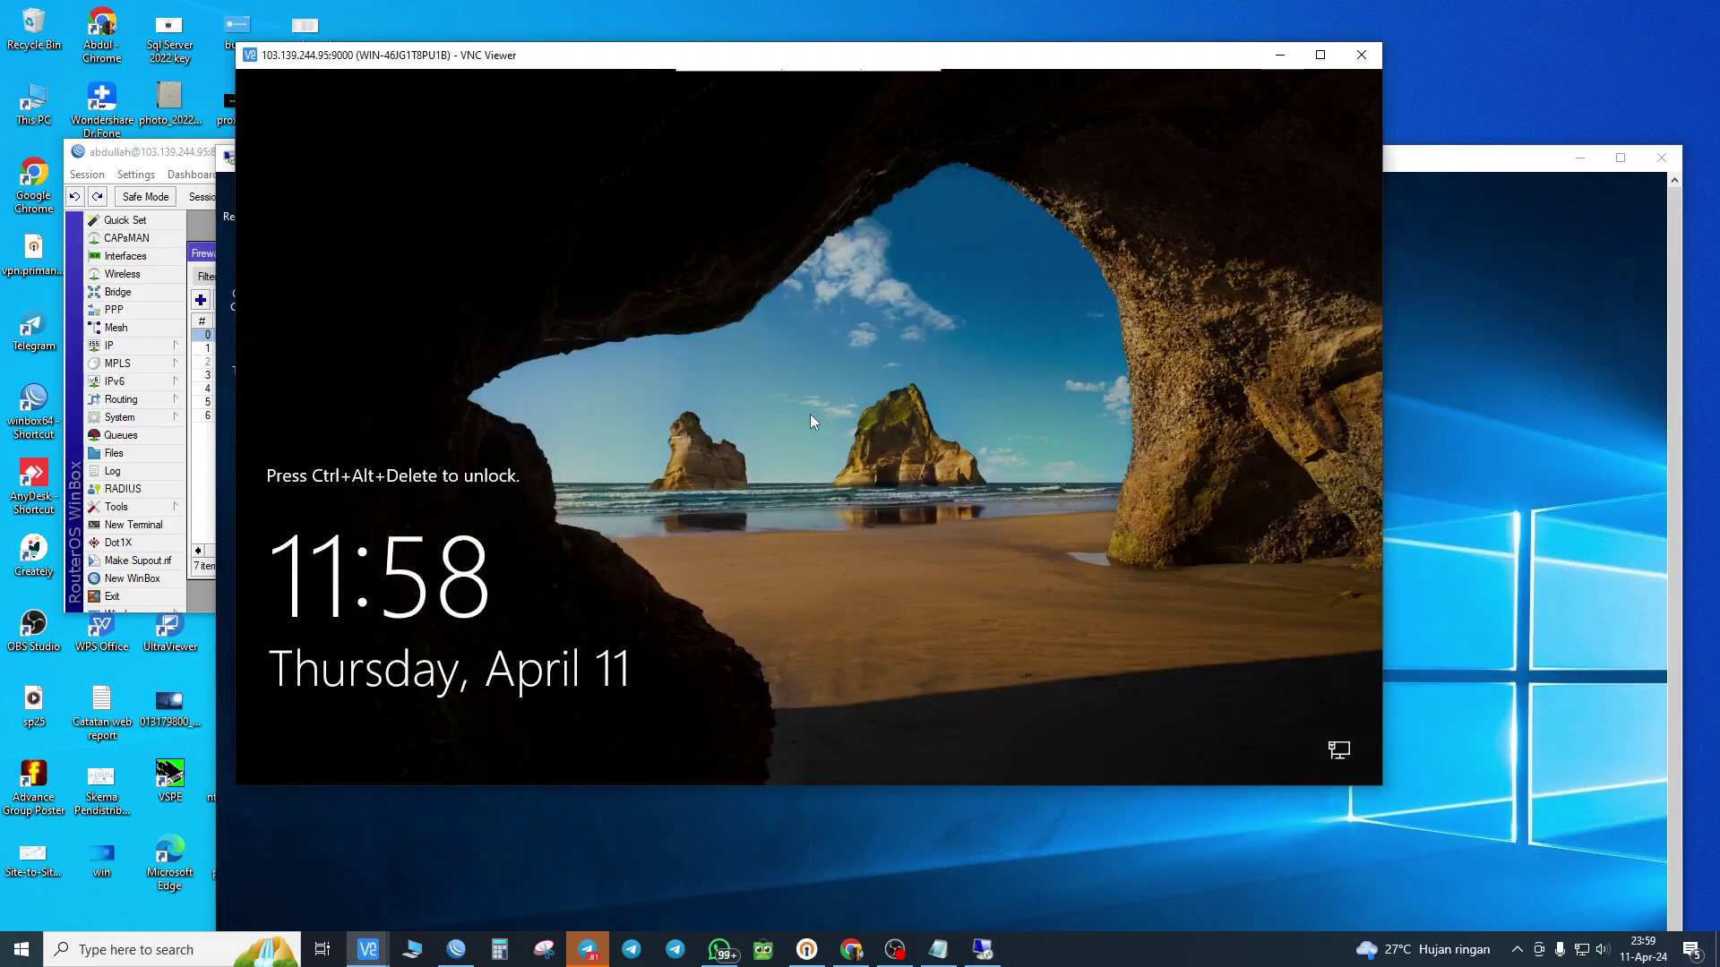
{"action": "left_click", "coordinate": [1437, 385]}
{"action": "left_click_drag", "start_coordinate": [1441, 169], "coordinate": [1379, 43]}
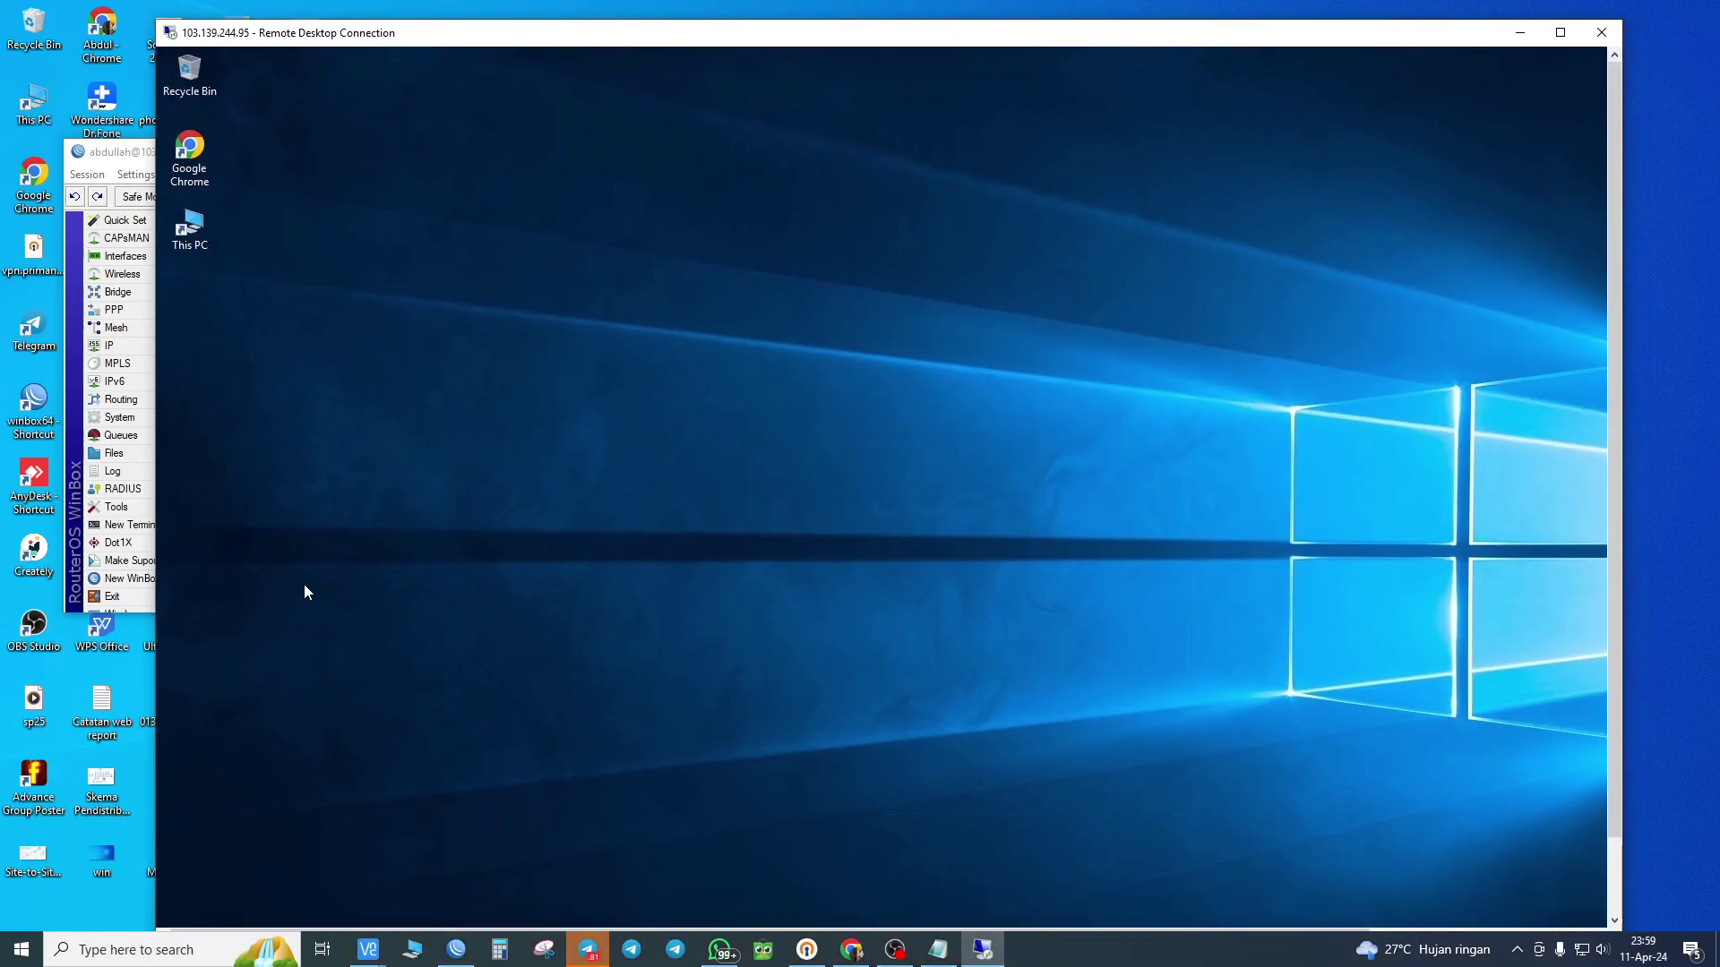
- Expand the Remote Desktop session to full screen and refresh the server's desktop
{"action": "left_click_drag", "start_coordinate": [529, 34], "coordinate": [514, 16]}
{"action": "left_click", "coordinate": [1545, 14]}
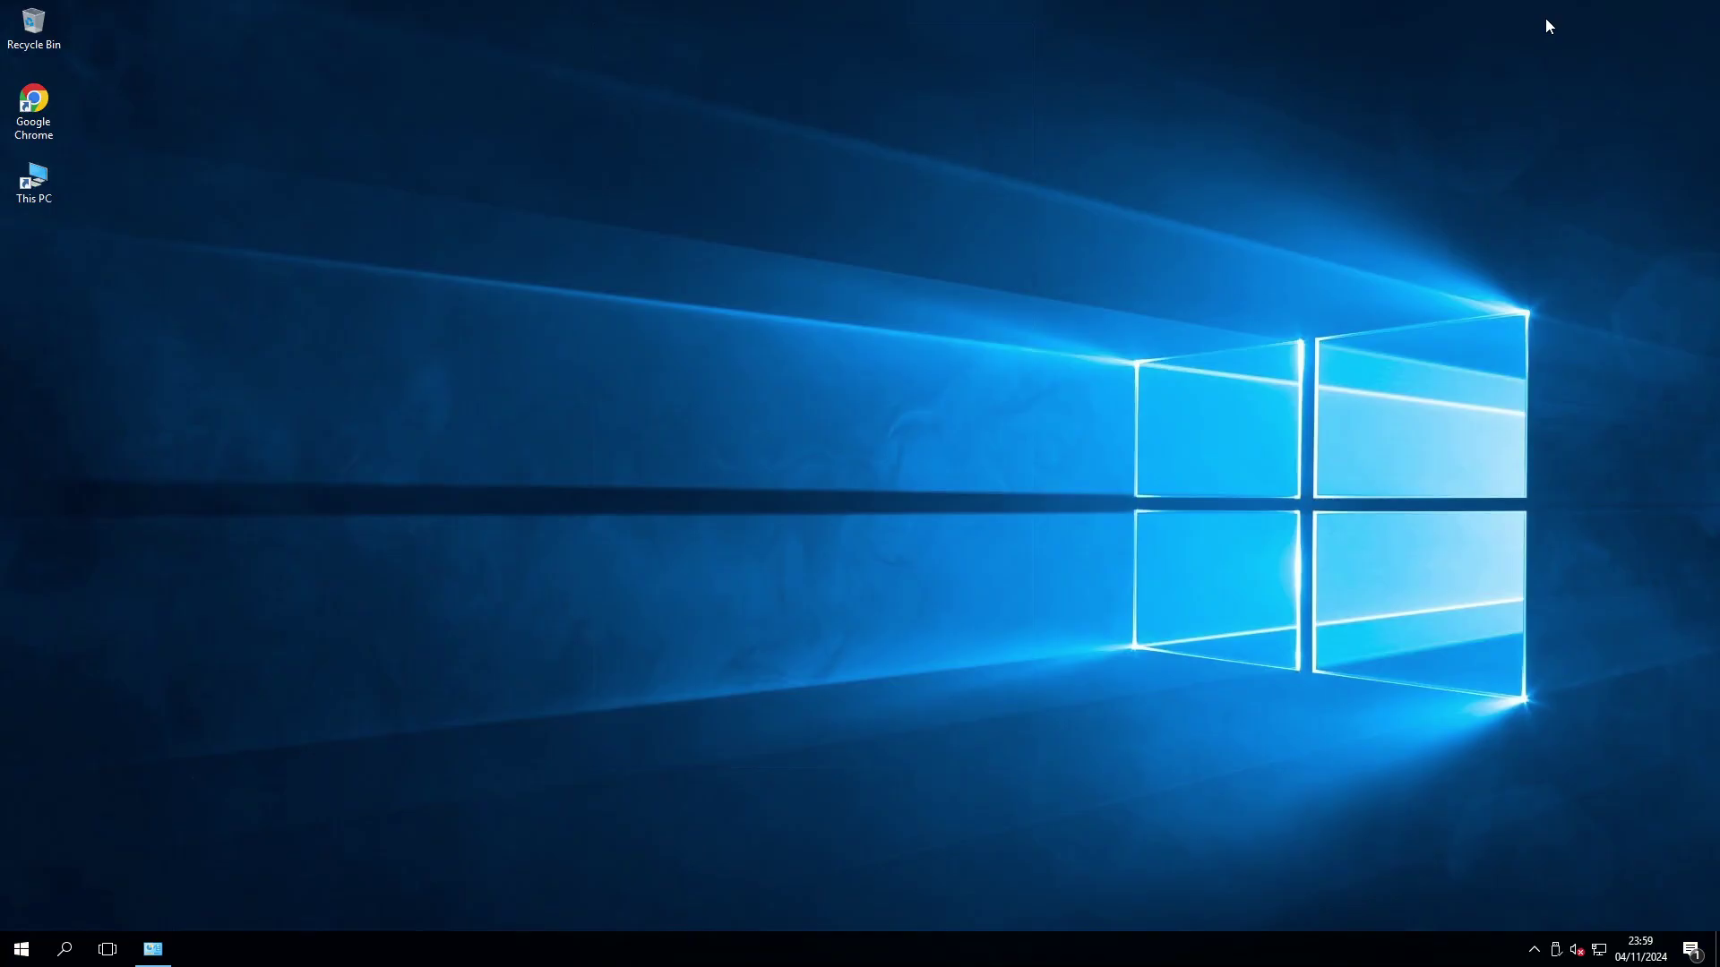
{"action": "right_click", "coordinate": [864, 305]}
{"action": "left_click", "coordinate": [926, 360]}
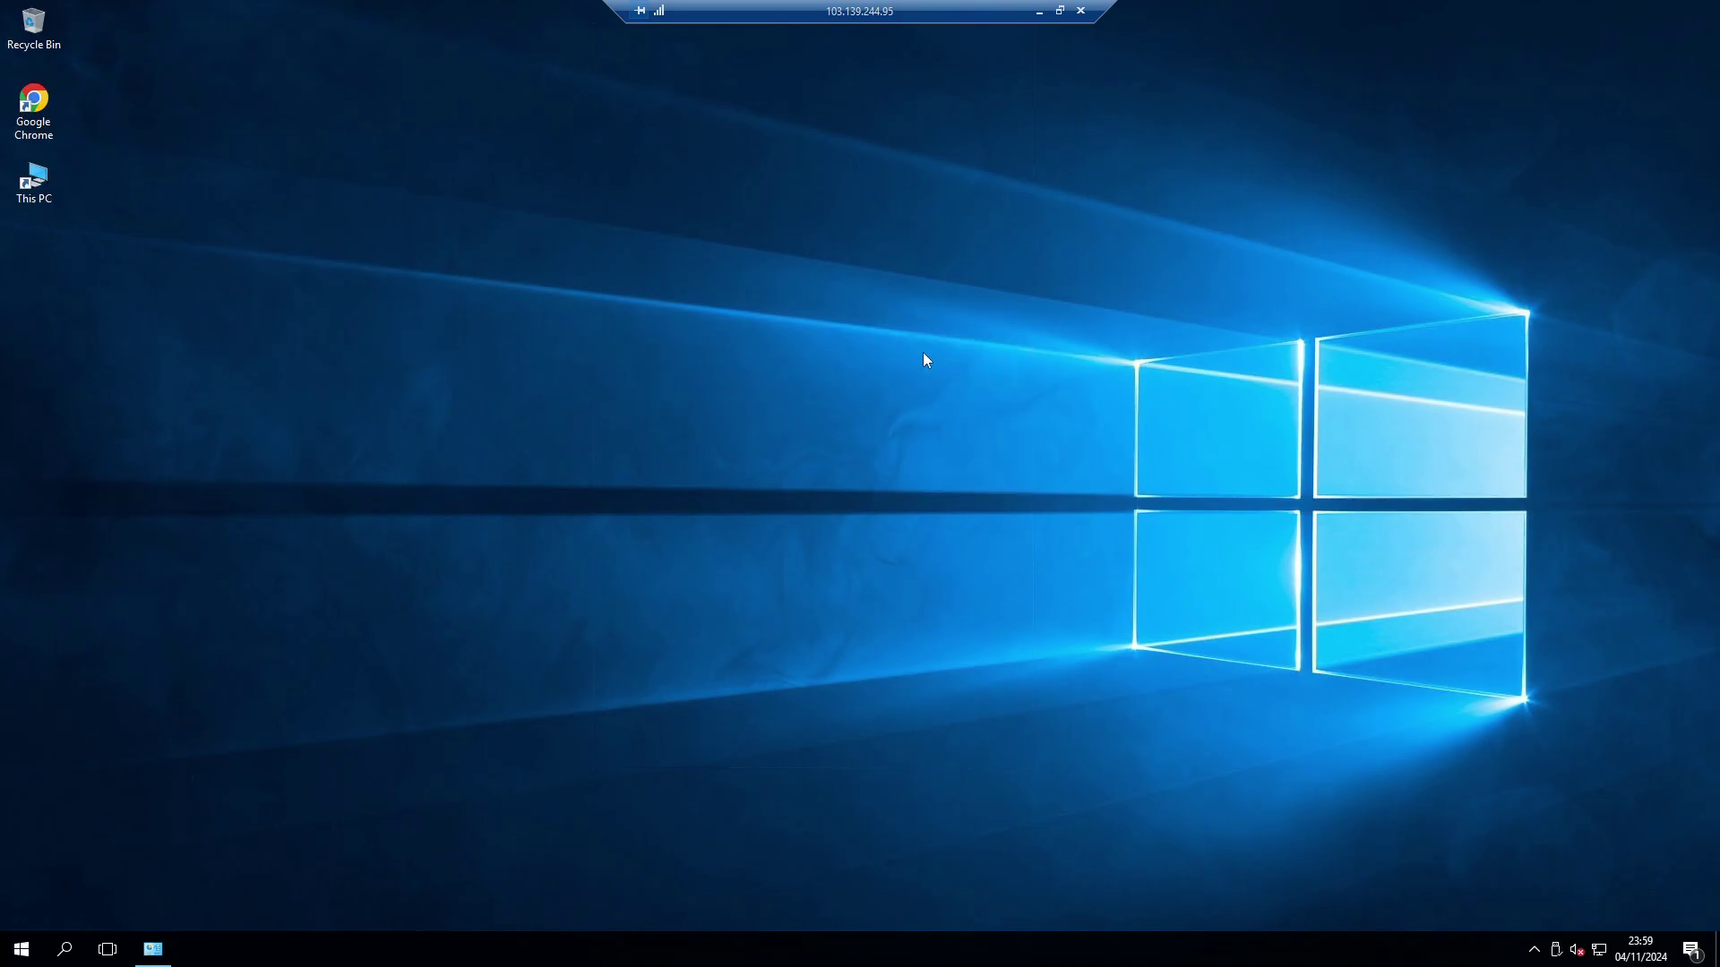
- Return the Remote Desktop session to a window, shrink it, and move it over the VNC Viewer window
{"action": "left_click", "coordinate": [1059, 11]}
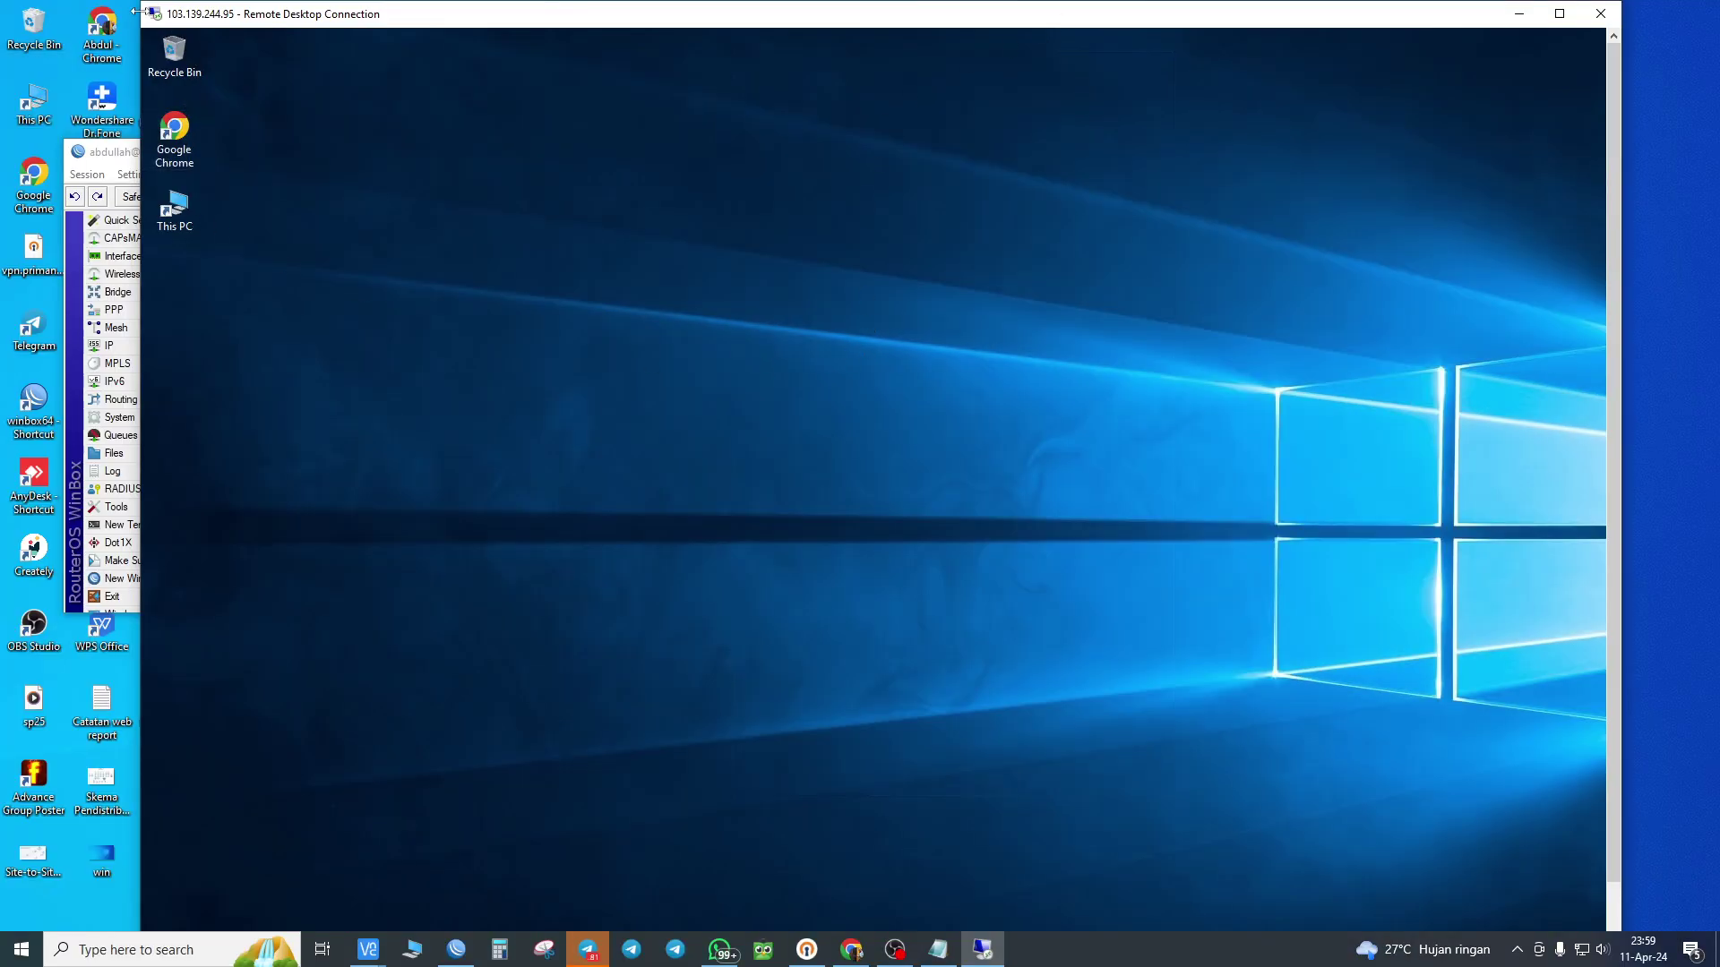
{"action": "left_click_drag", "start_coordinate": [140, 3], "coordinate": [343, 245]}
{"action": "left_click_drag", "start_coordinate": [442, 267], "coordinate": [442, 154]}
- Open the display settings on the remote server, and check the local computer's display resolution in its own display settings
{"action": "right_click", "coordinate": [637, 386]}
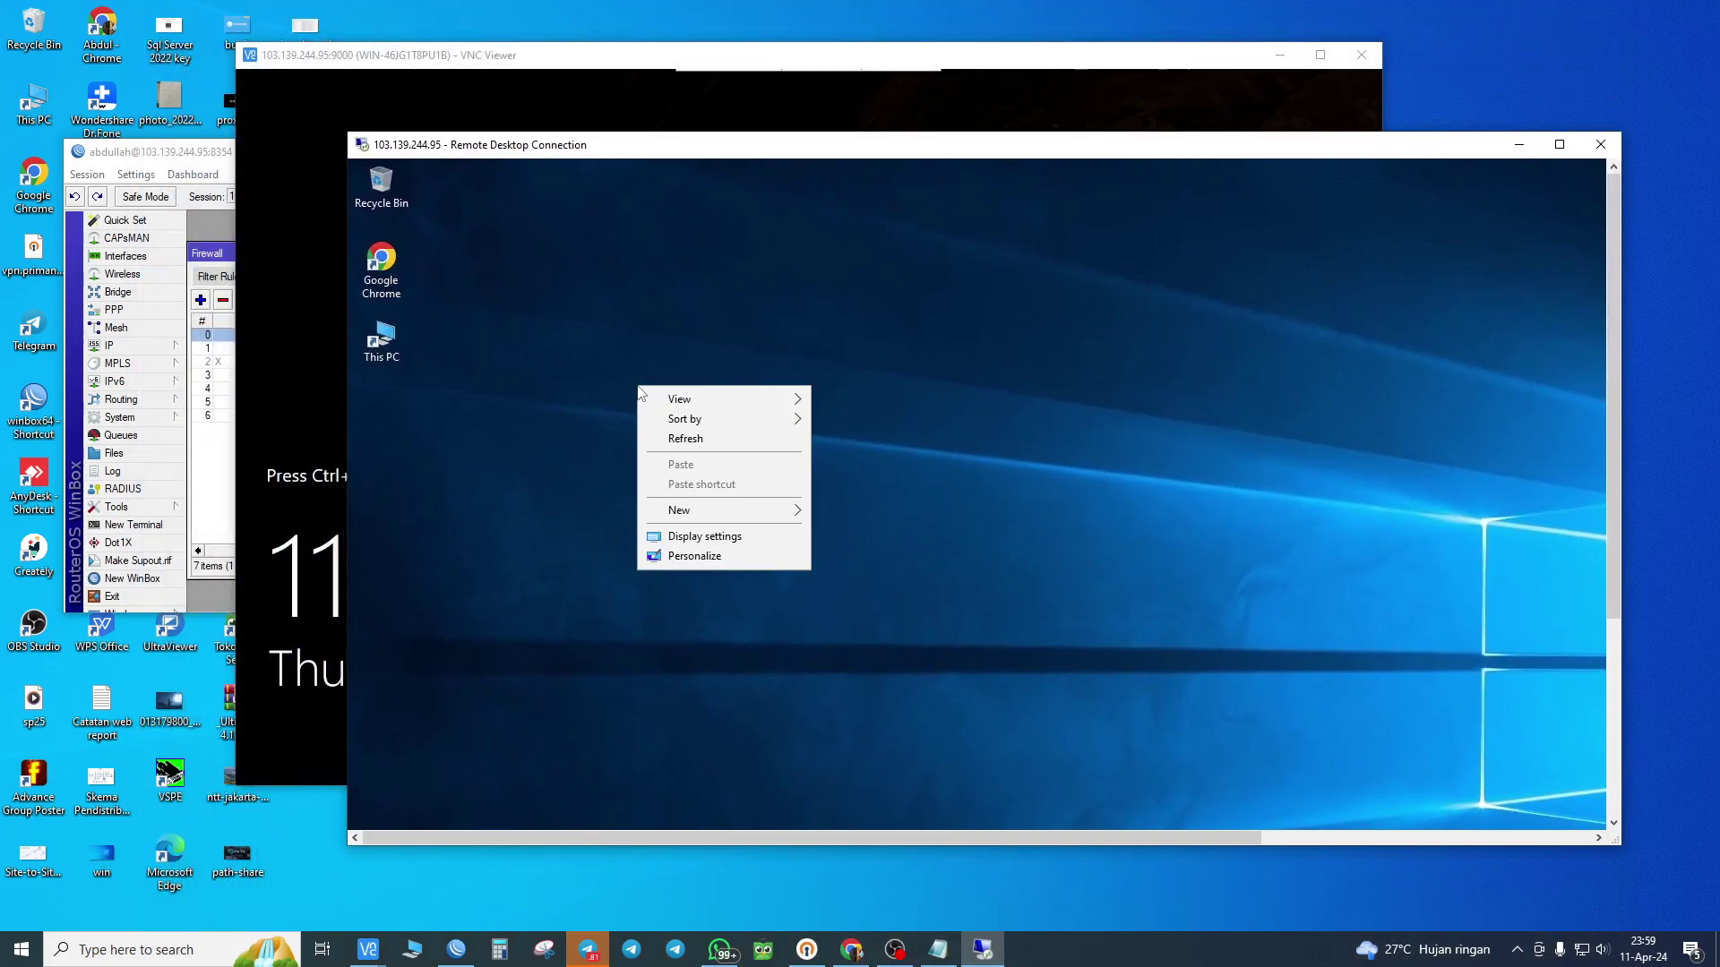
{"action": "left_click", "coordinate": [707, 527]}
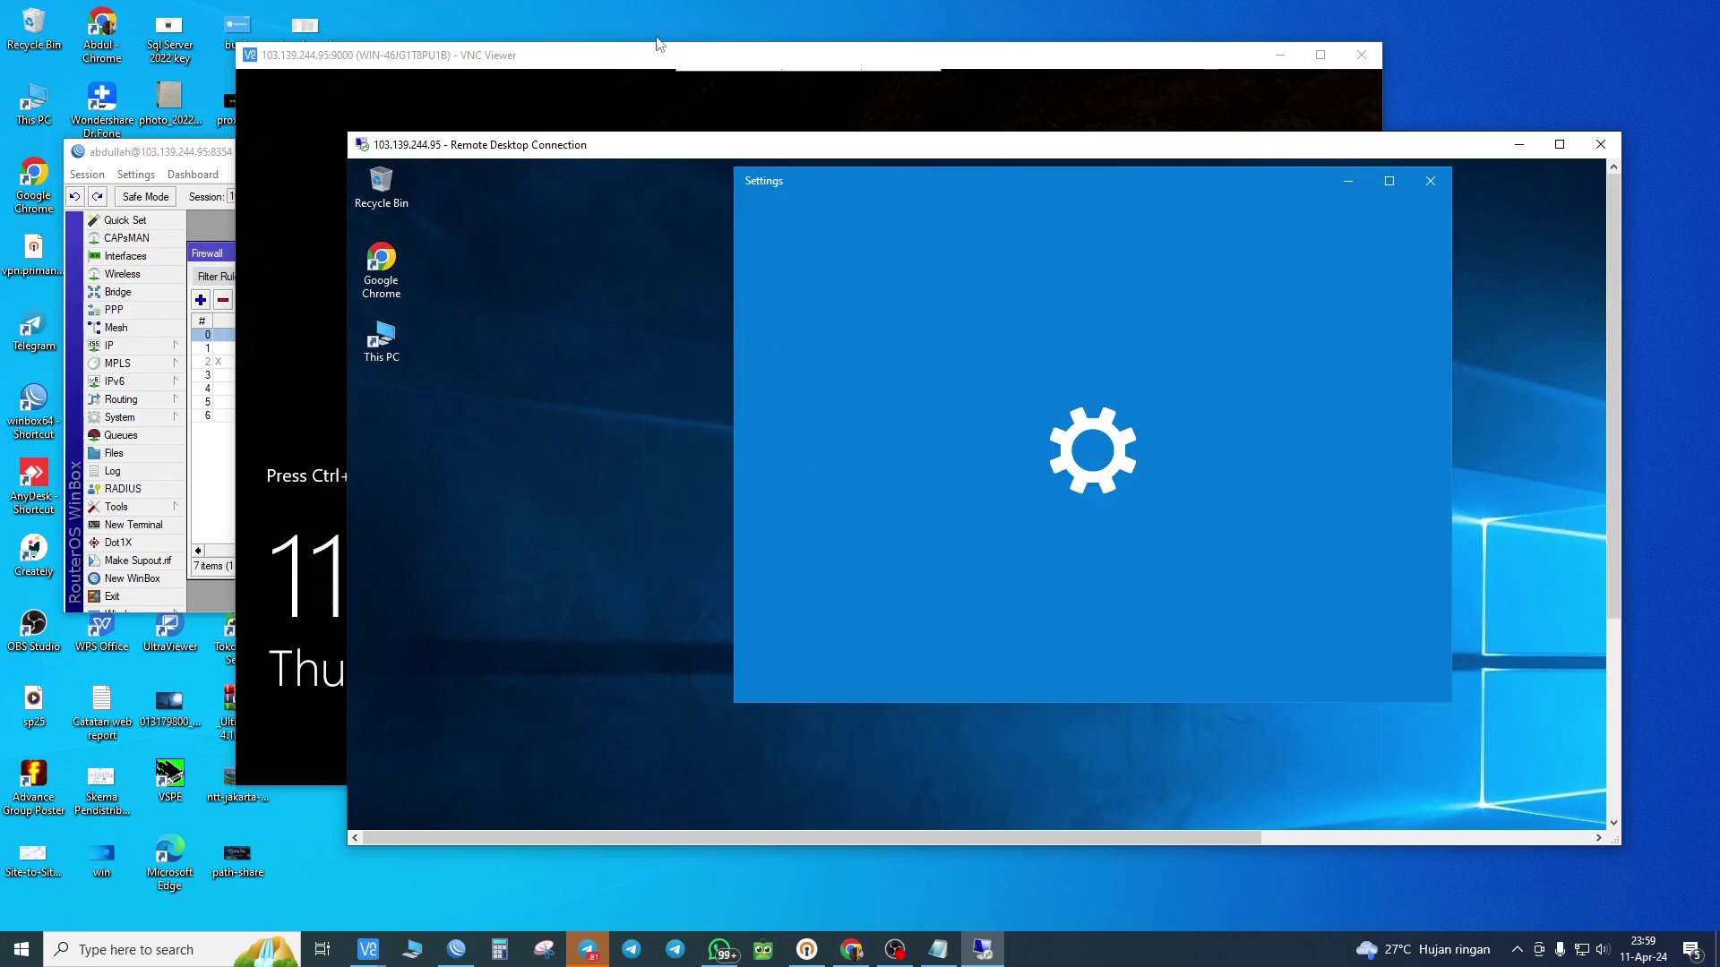
{"action": "right_click", "coordinate": [658, 43]}
{"action": "left_click", "coordinate": [697, 190]}
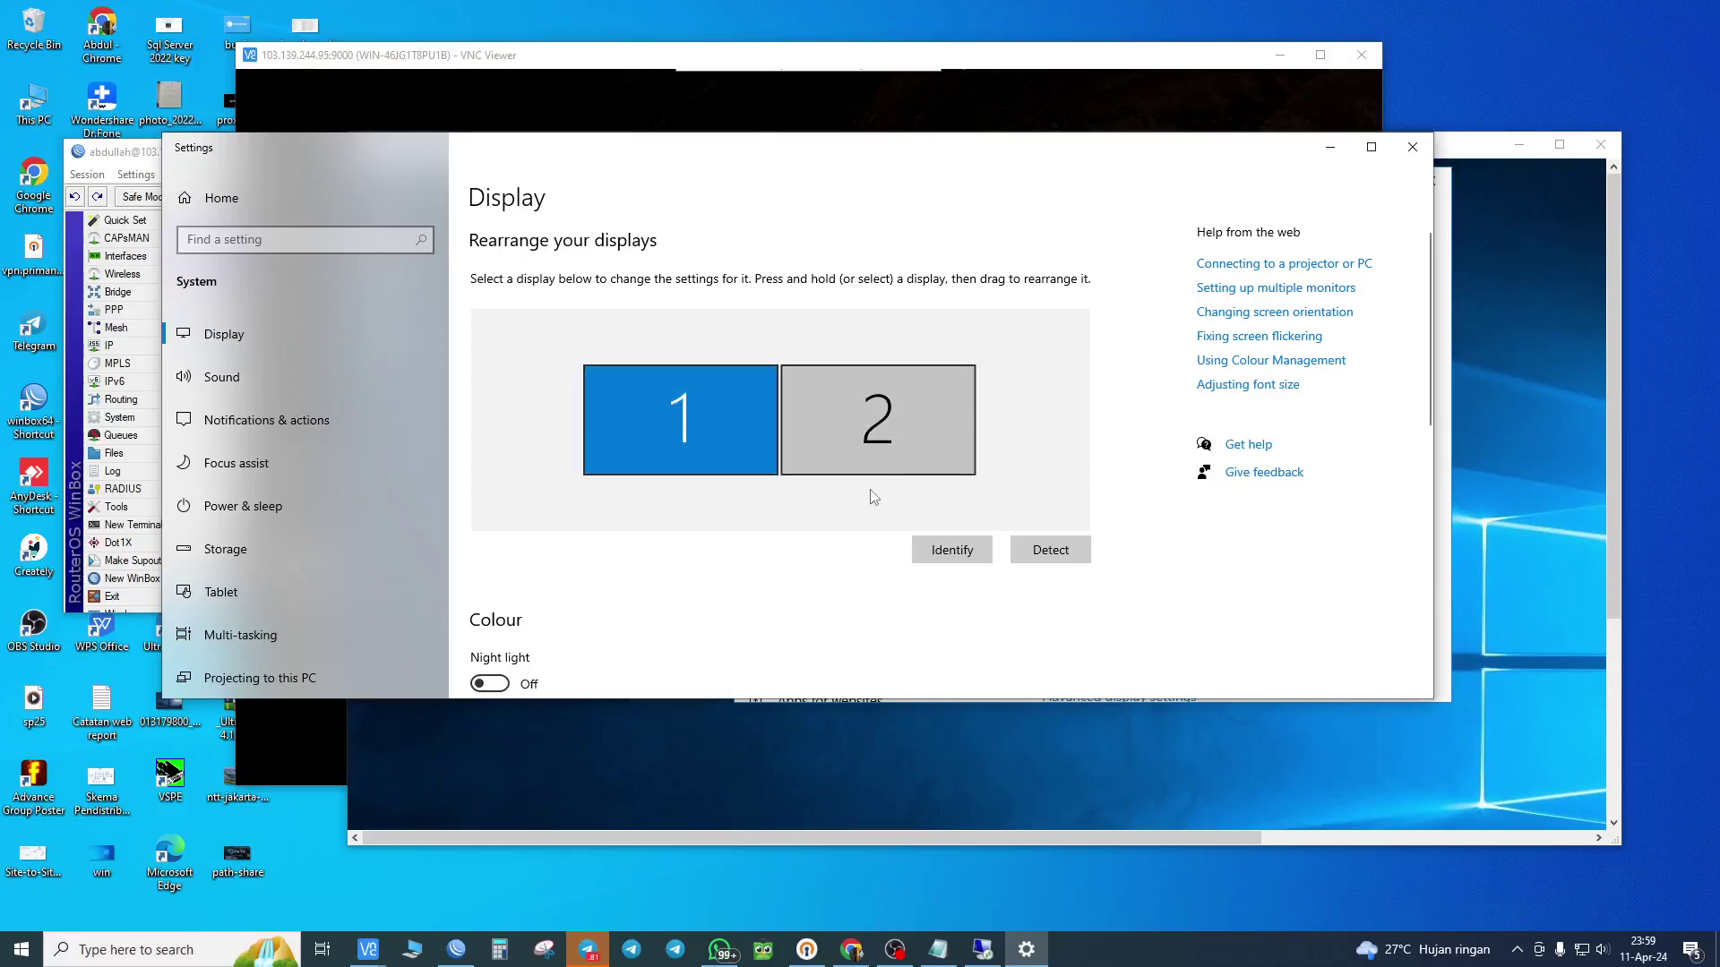
{"action": "scroll", "coordinate": [873, 497], "scroll_direction": "down", "scroll_amount": 6}
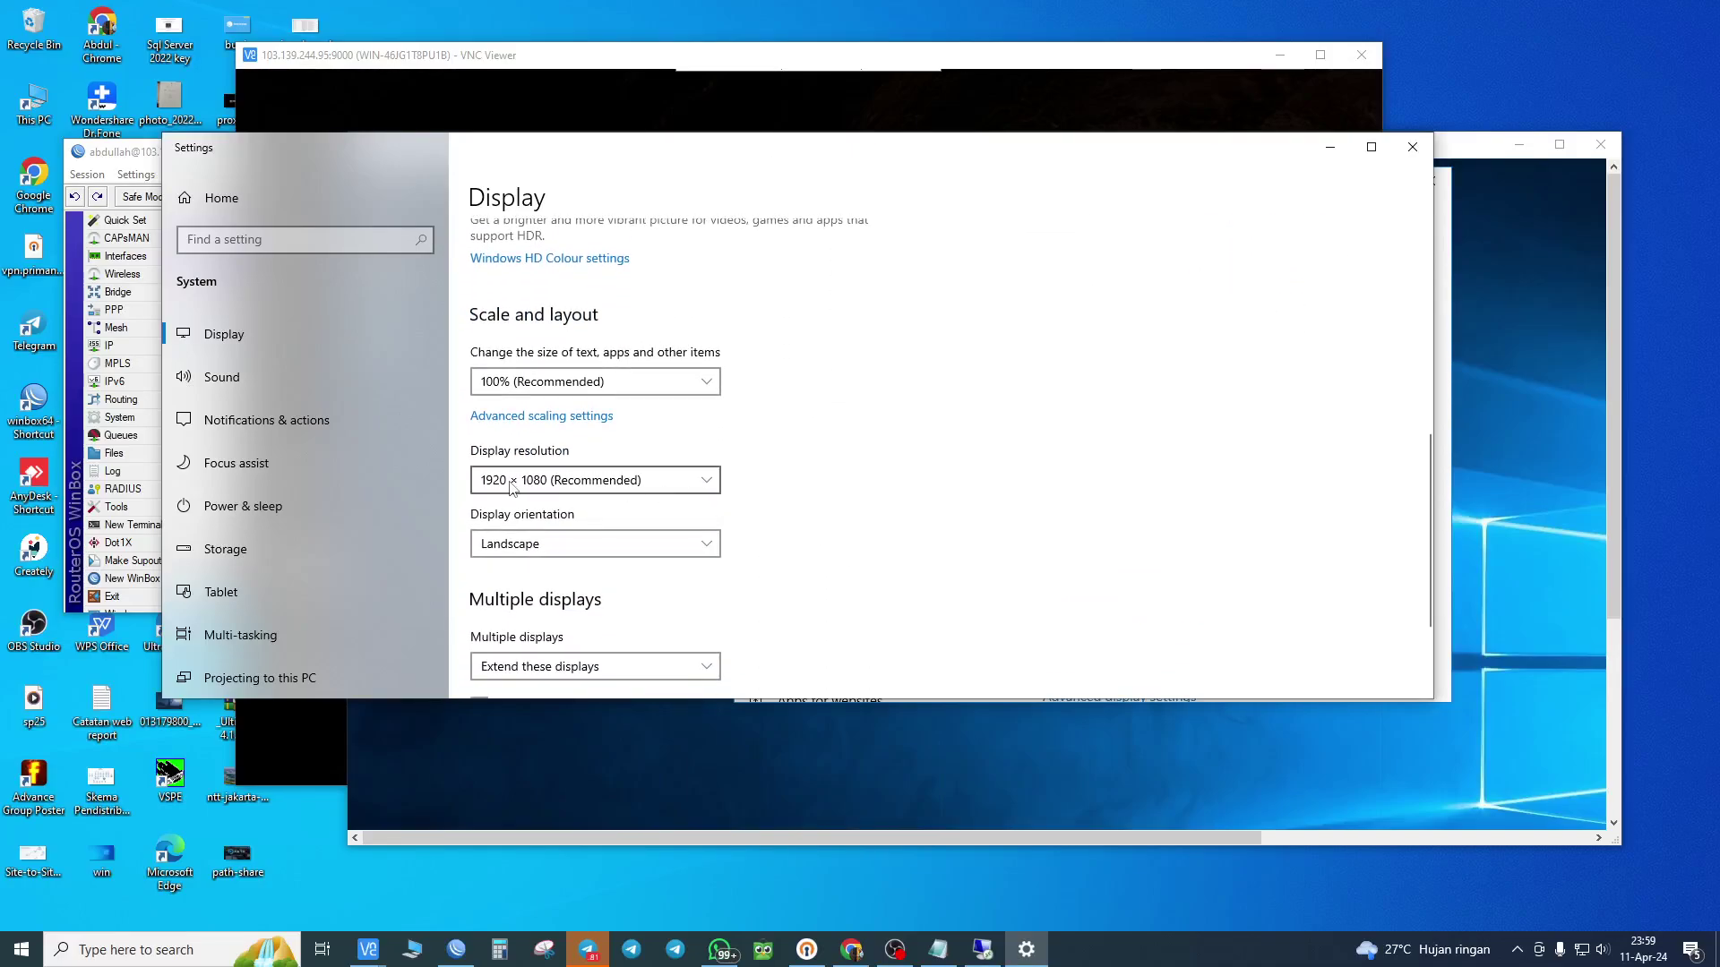
{"action": "left_click", "coordinate": [1414, 148]}
- Check the screen resolution in the remote server's advanced display settings and close its Settings window
{"action": "scroll", "coordinate": [1174, 584], "scroll_direction": "down", "scroll_amount": 1}
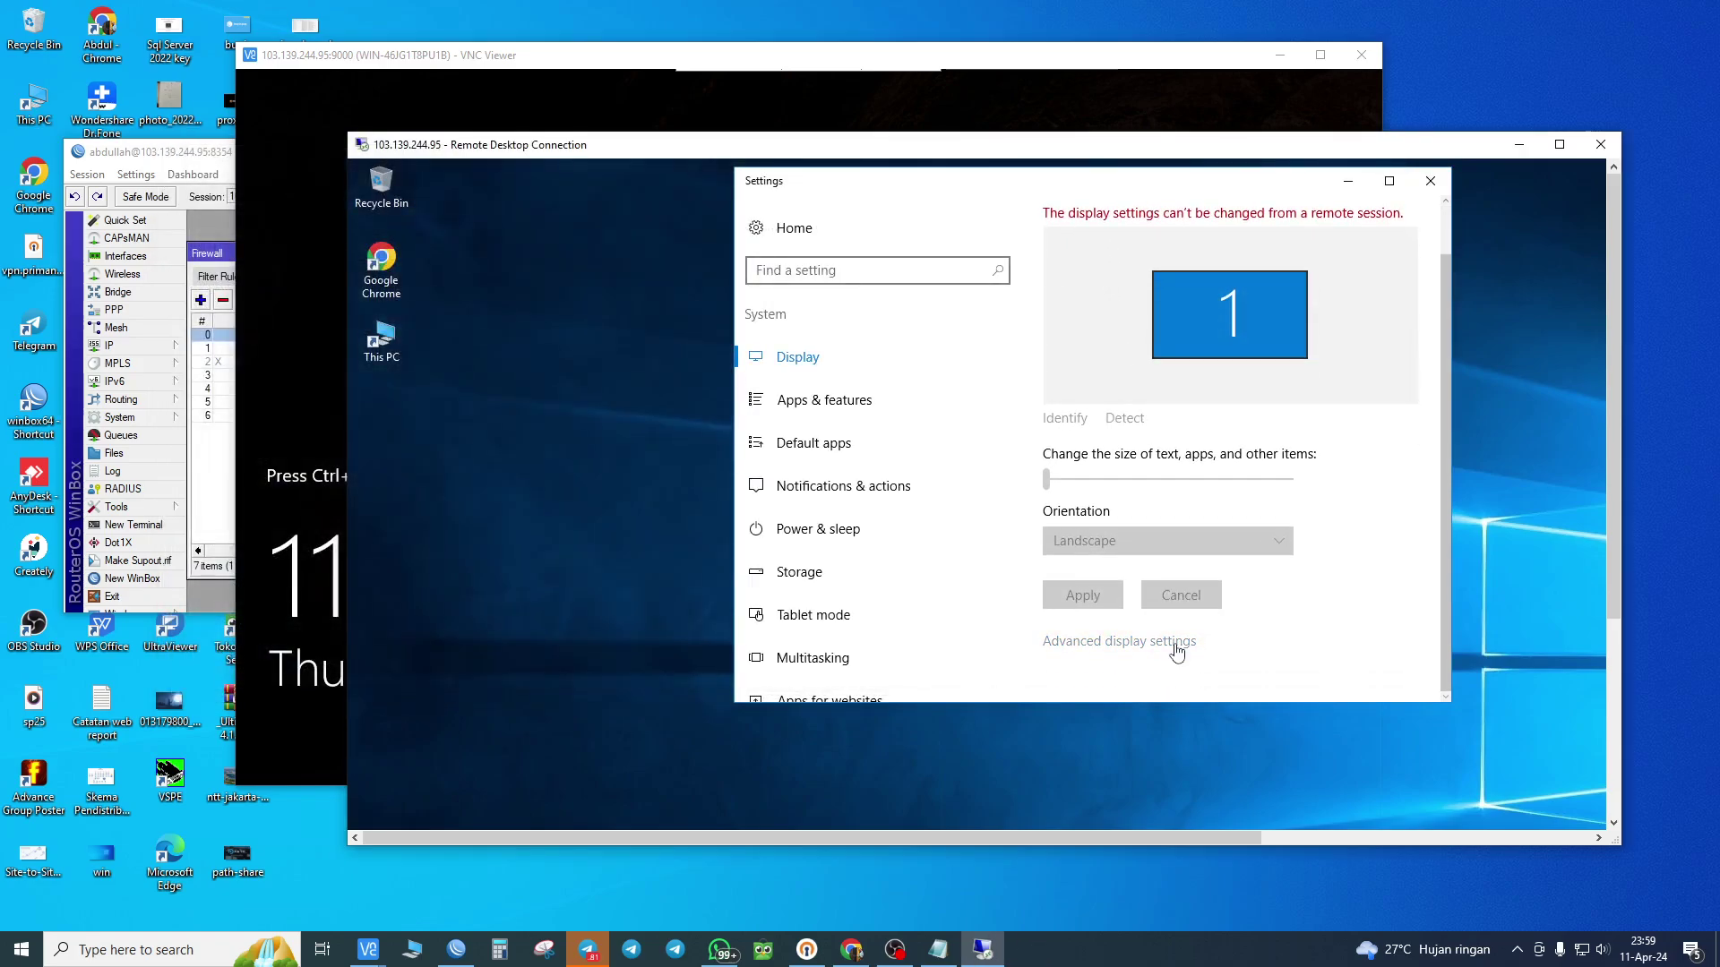
{"action": "left_click", "coordinate": [1174, 643]}
{"action": "scroll", "coordinate": [976, 502], "scroll_direction": "down", "scroll_amount": 3}
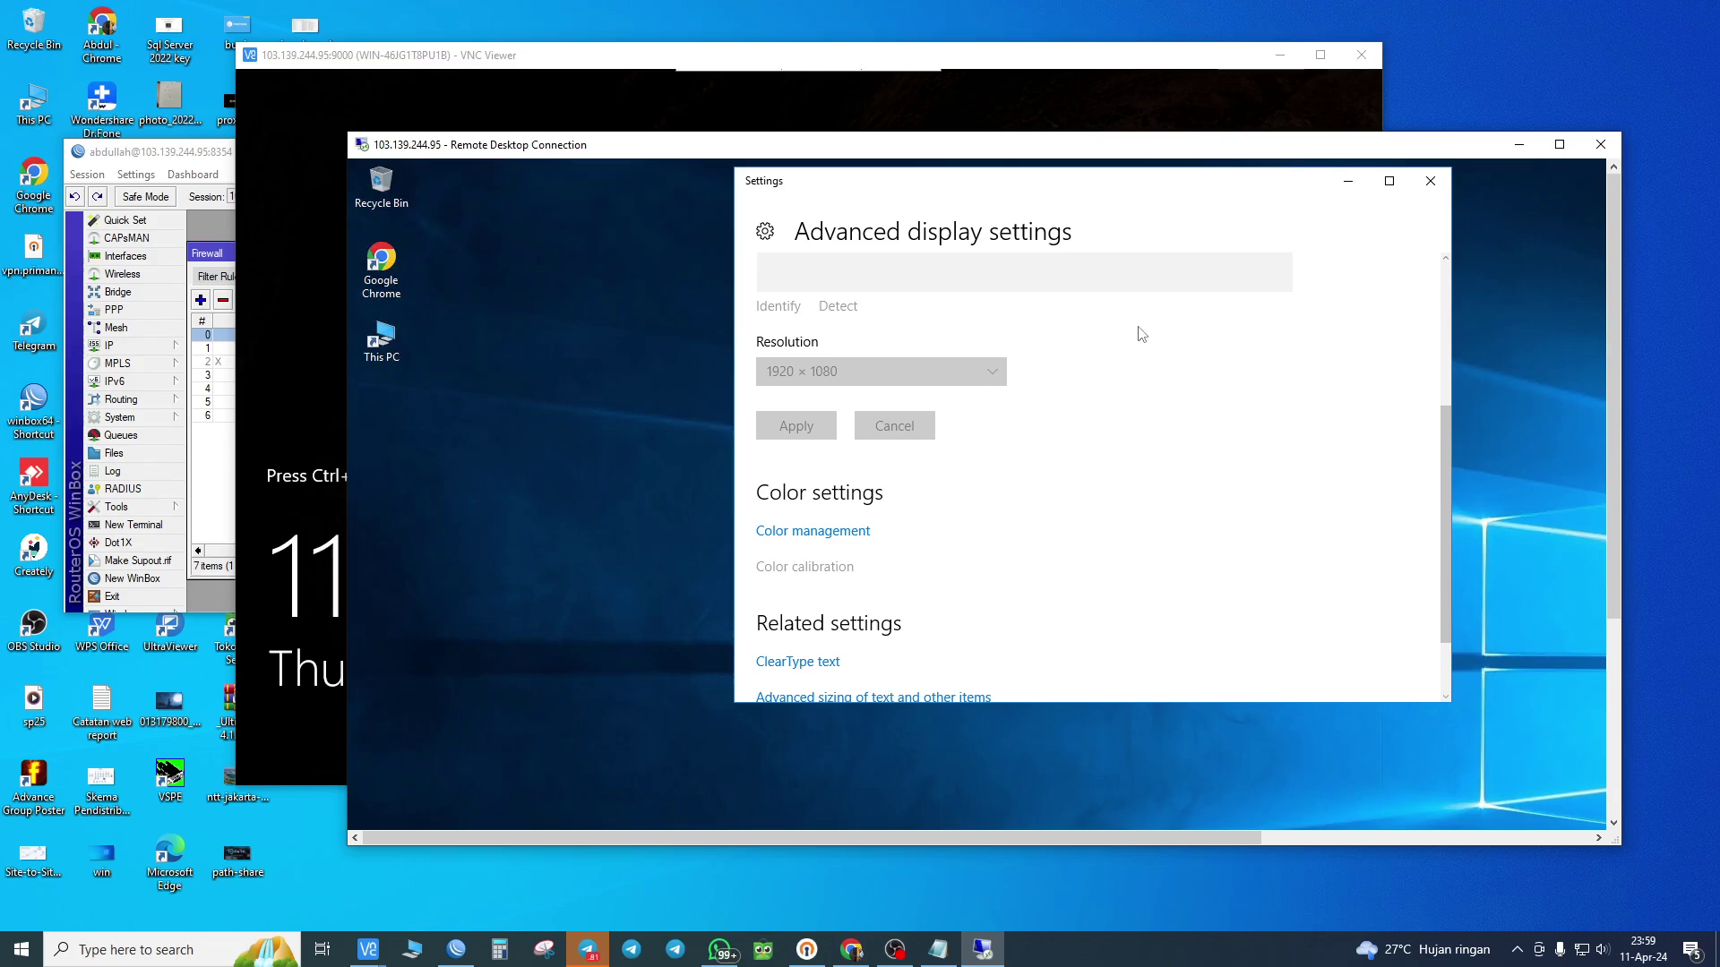
{"action": "left_click", "coordinate": [1434, 181]}
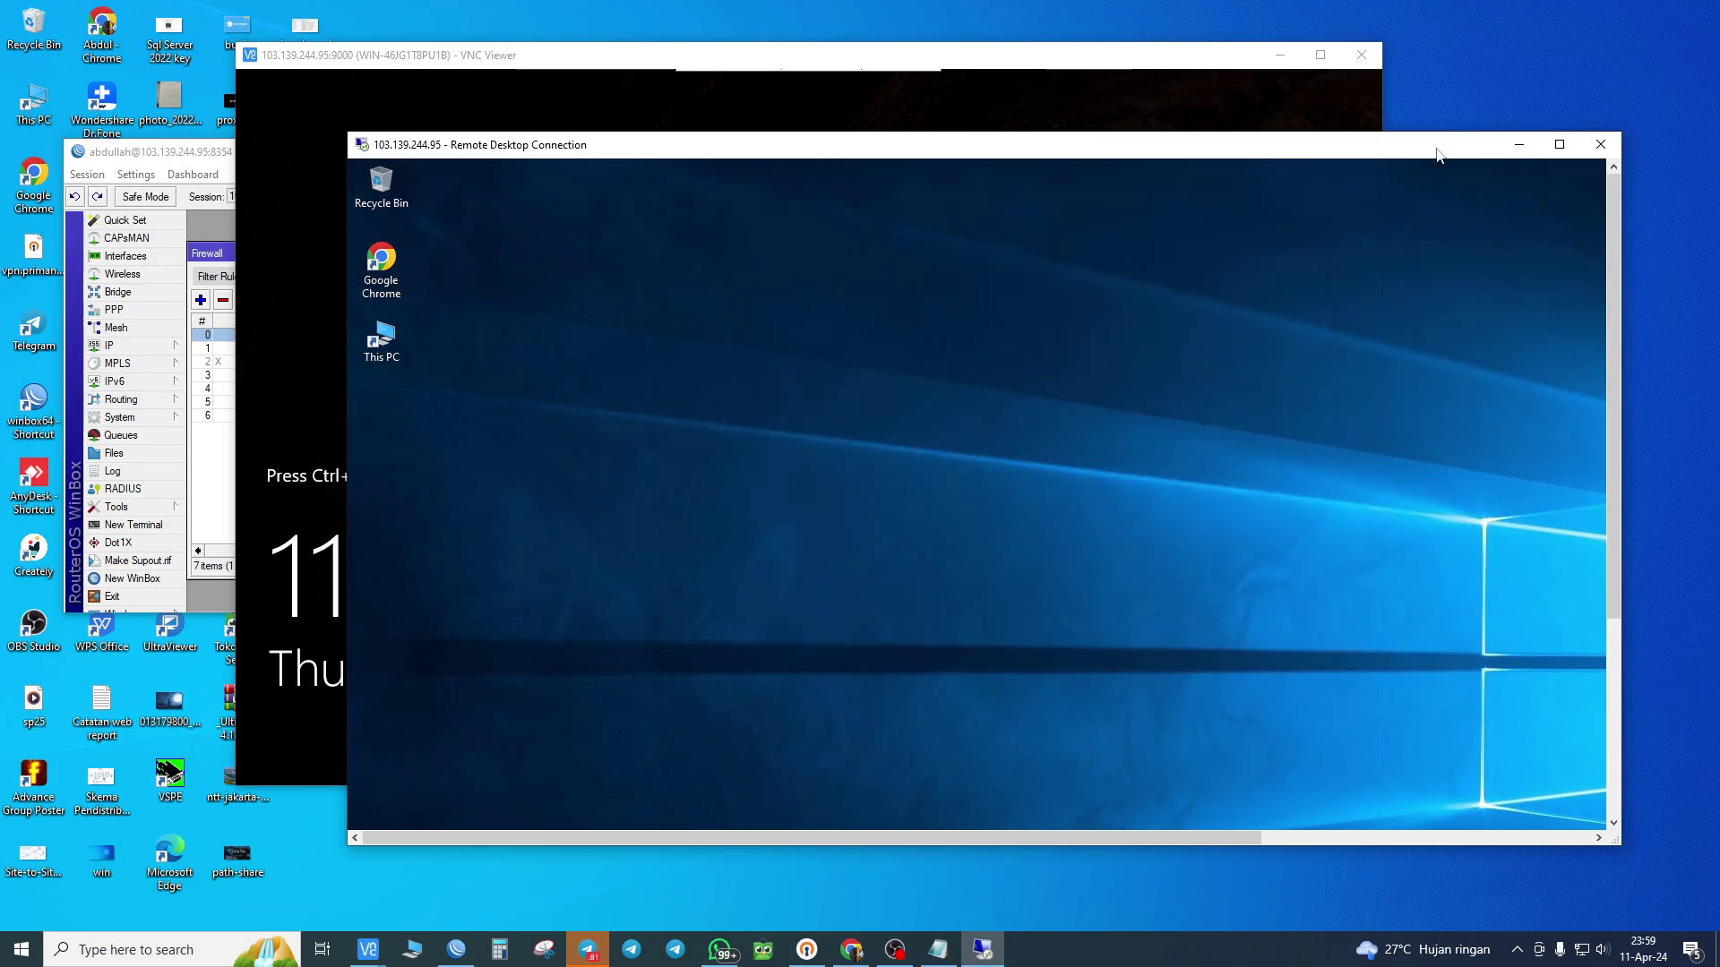
- Open Task Manager on the local computer and display the GPU 0 performance graphs
{"action": "left_click_drag", "start_coordinate": [1439, 155], "coordinate": [1323, 142]}
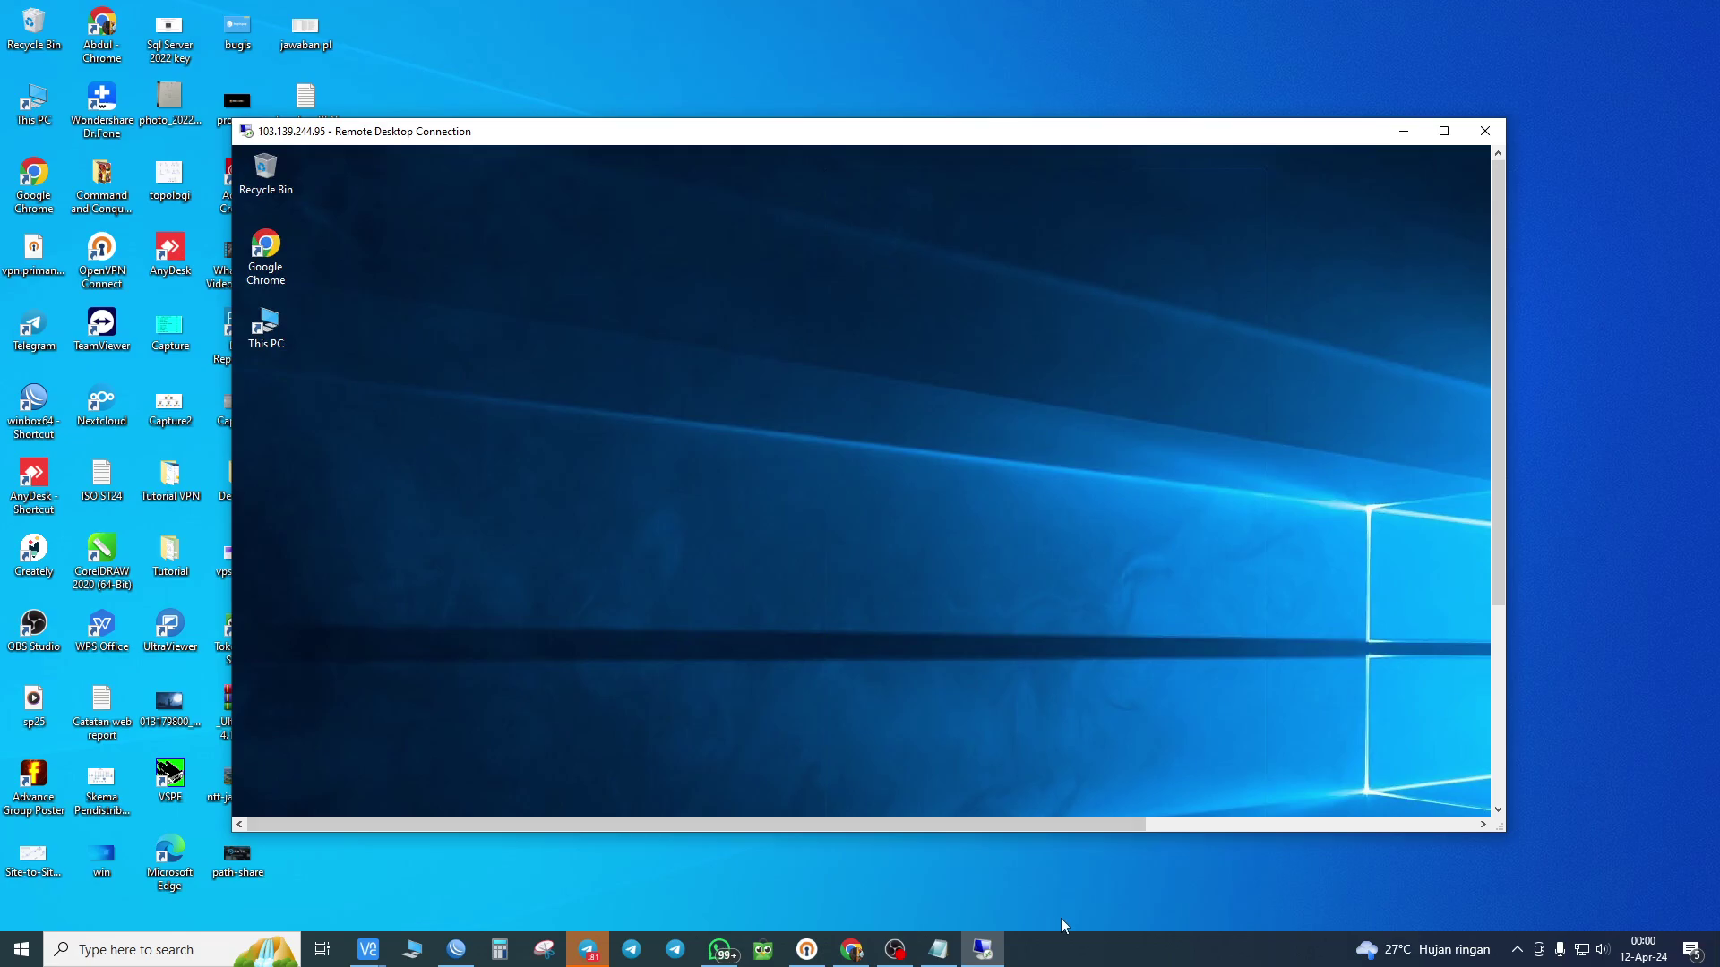
{"action": "right_click", "coordinate": [1064, 947]}
{"action": "left_click", "coordinate": [1132, 870]}
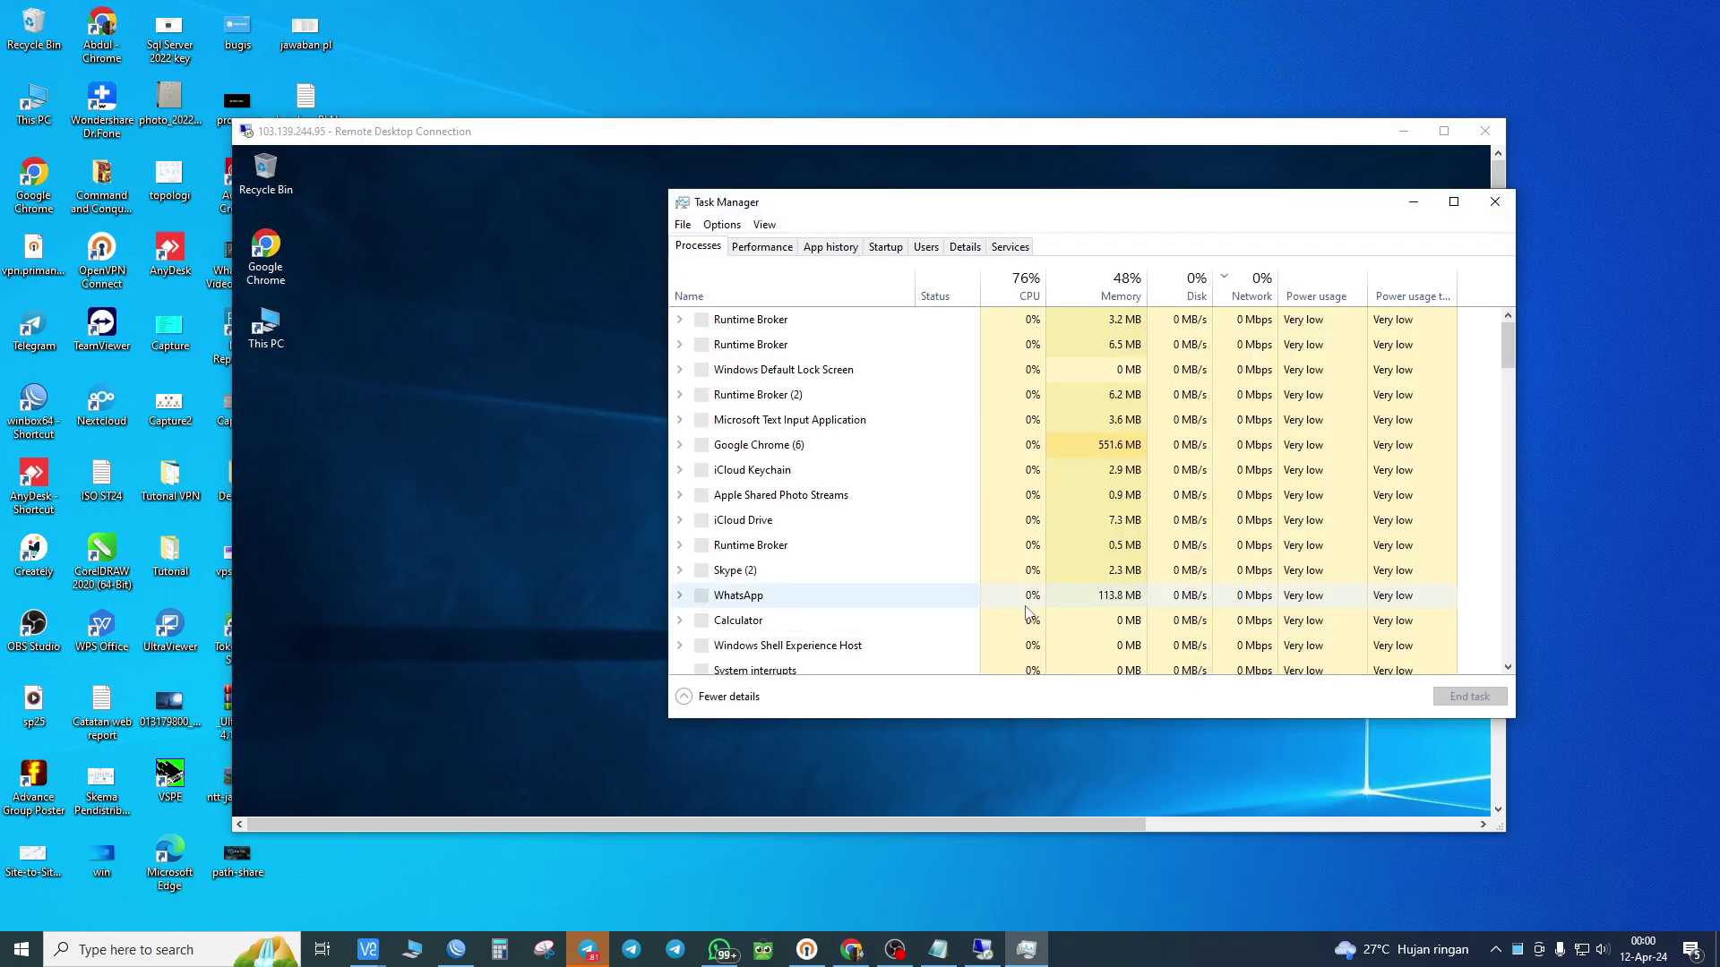
{"action": "left_click_drag", "start_coordinate": [1115, 214], "coordinate": [897, 83]}
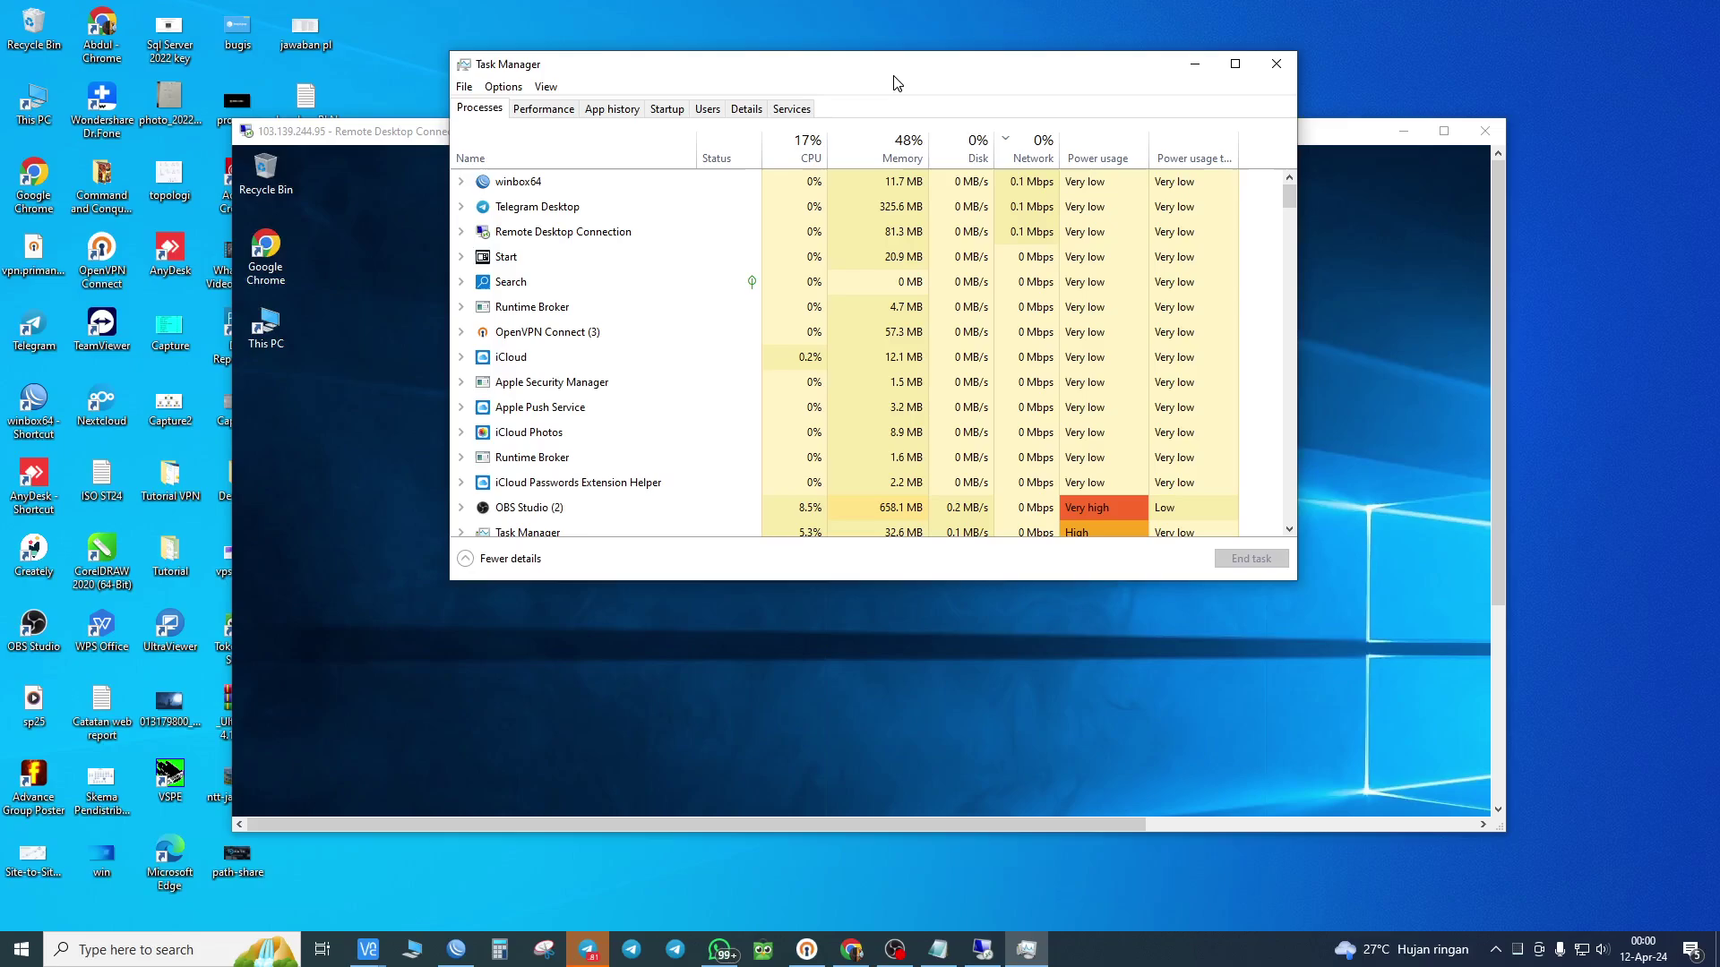
{"action": "left_click", "coordinate": [544, 109]}
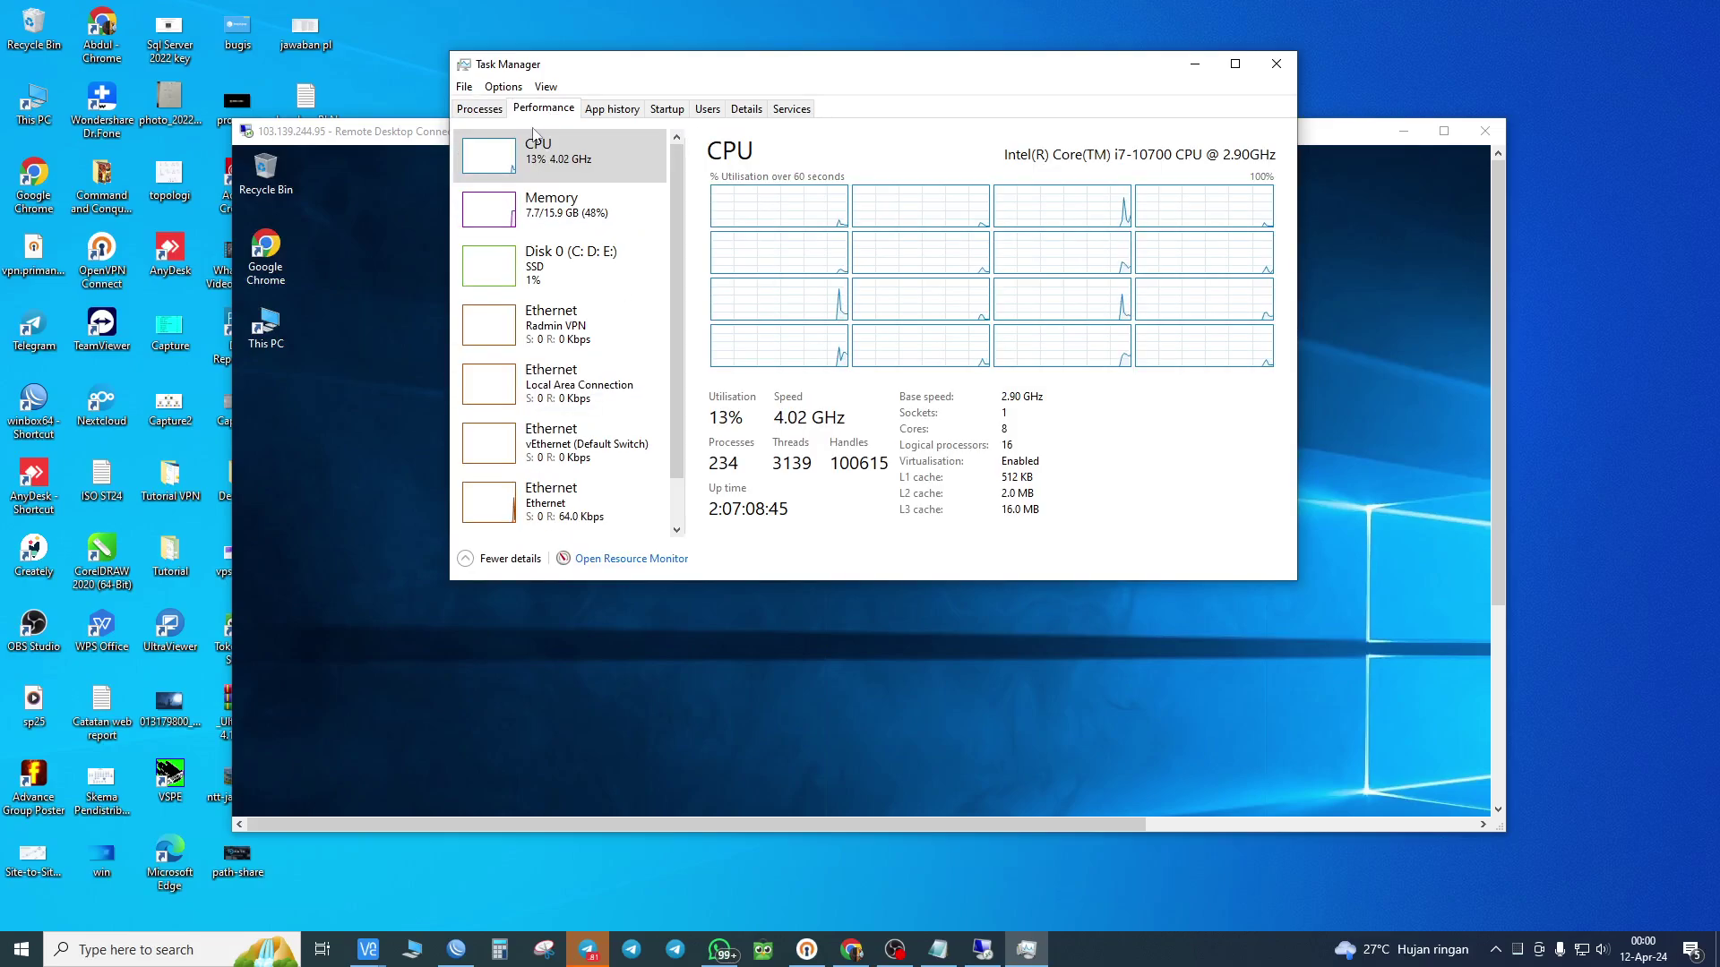
{"action": "scroll", "coordinate": [609, 323], "scroll_direction": "down", "scroll_amount": 2}
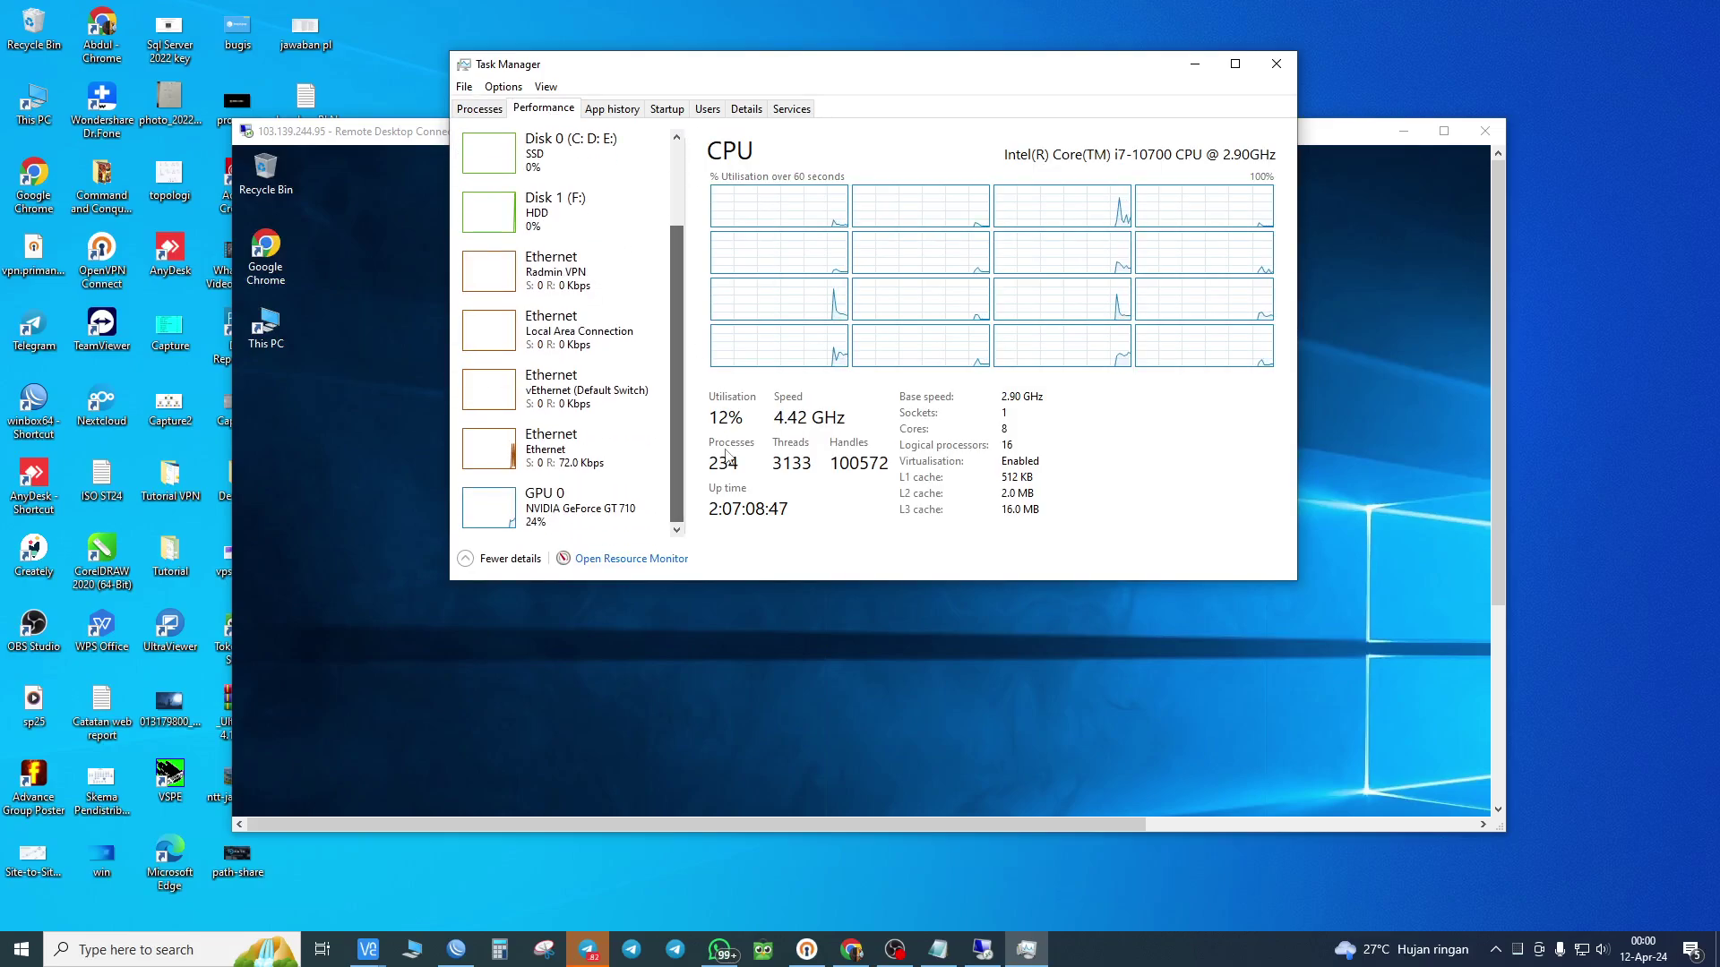
{"action": "left_click", "coordinate": [557, 527]}
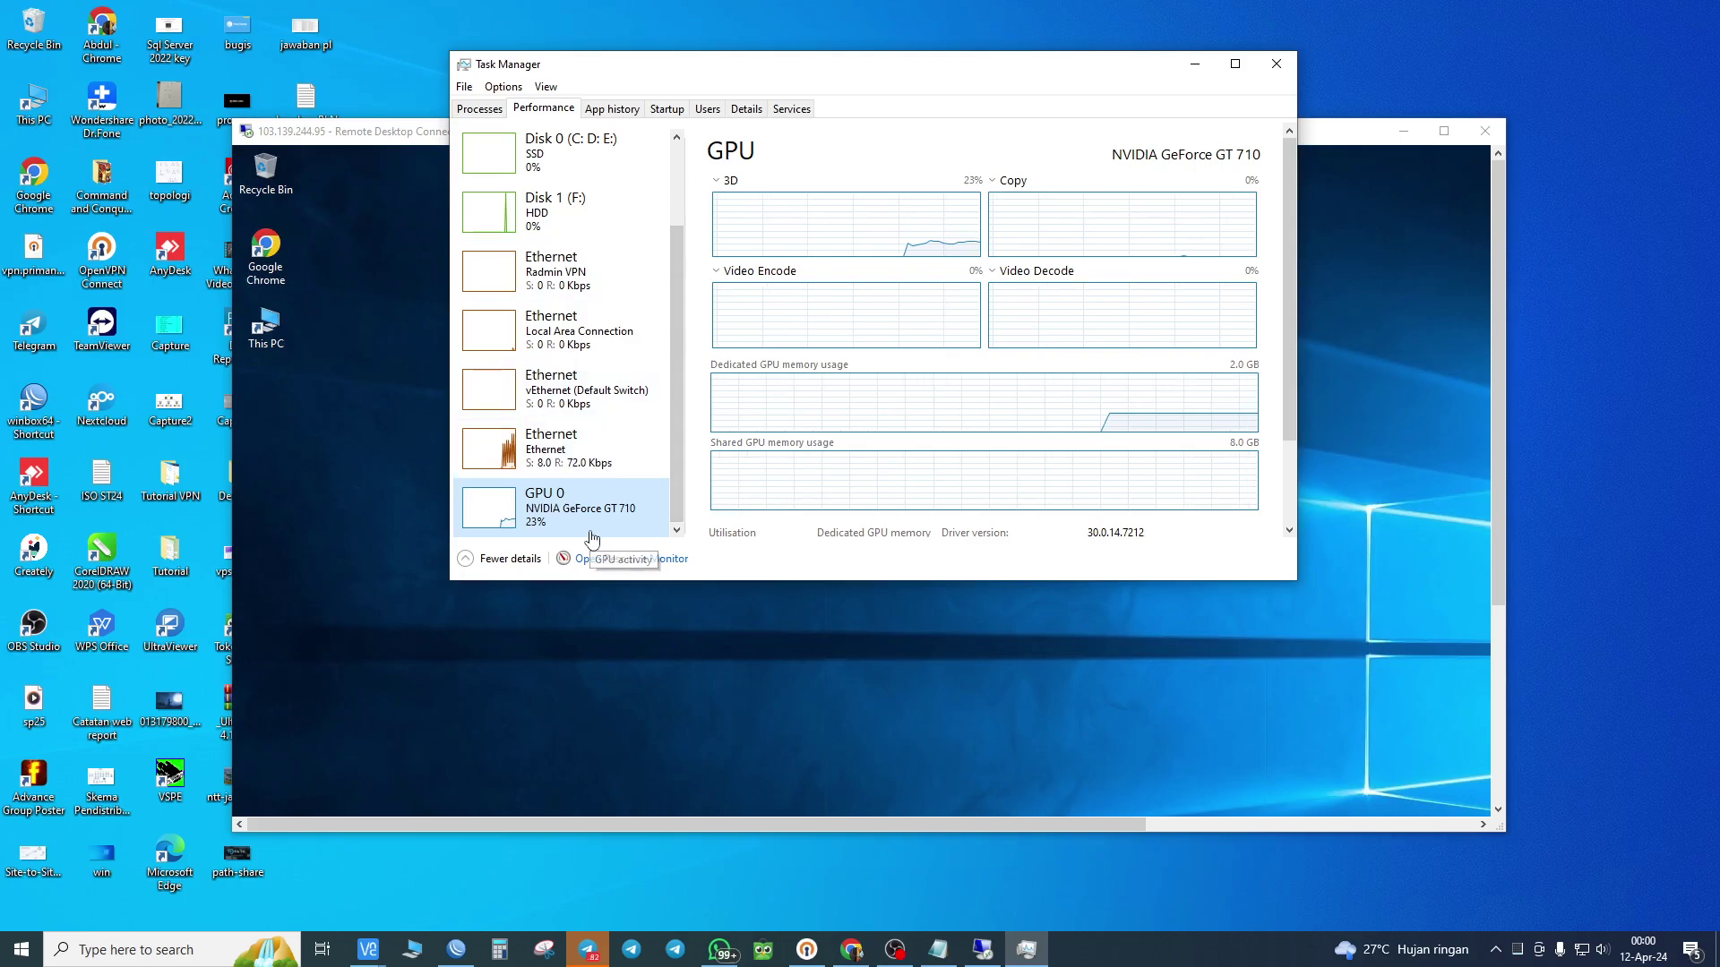
- Examine the local computer's network adapters, GPU and other performance entries, and its running processes in Task Manager
{"action": "left_click", "coordinate": [555, 448]}
{"action": "left_click", "coordinate": [555, 389]}
{"action": "left_click", "coordinate": [562, 496]}
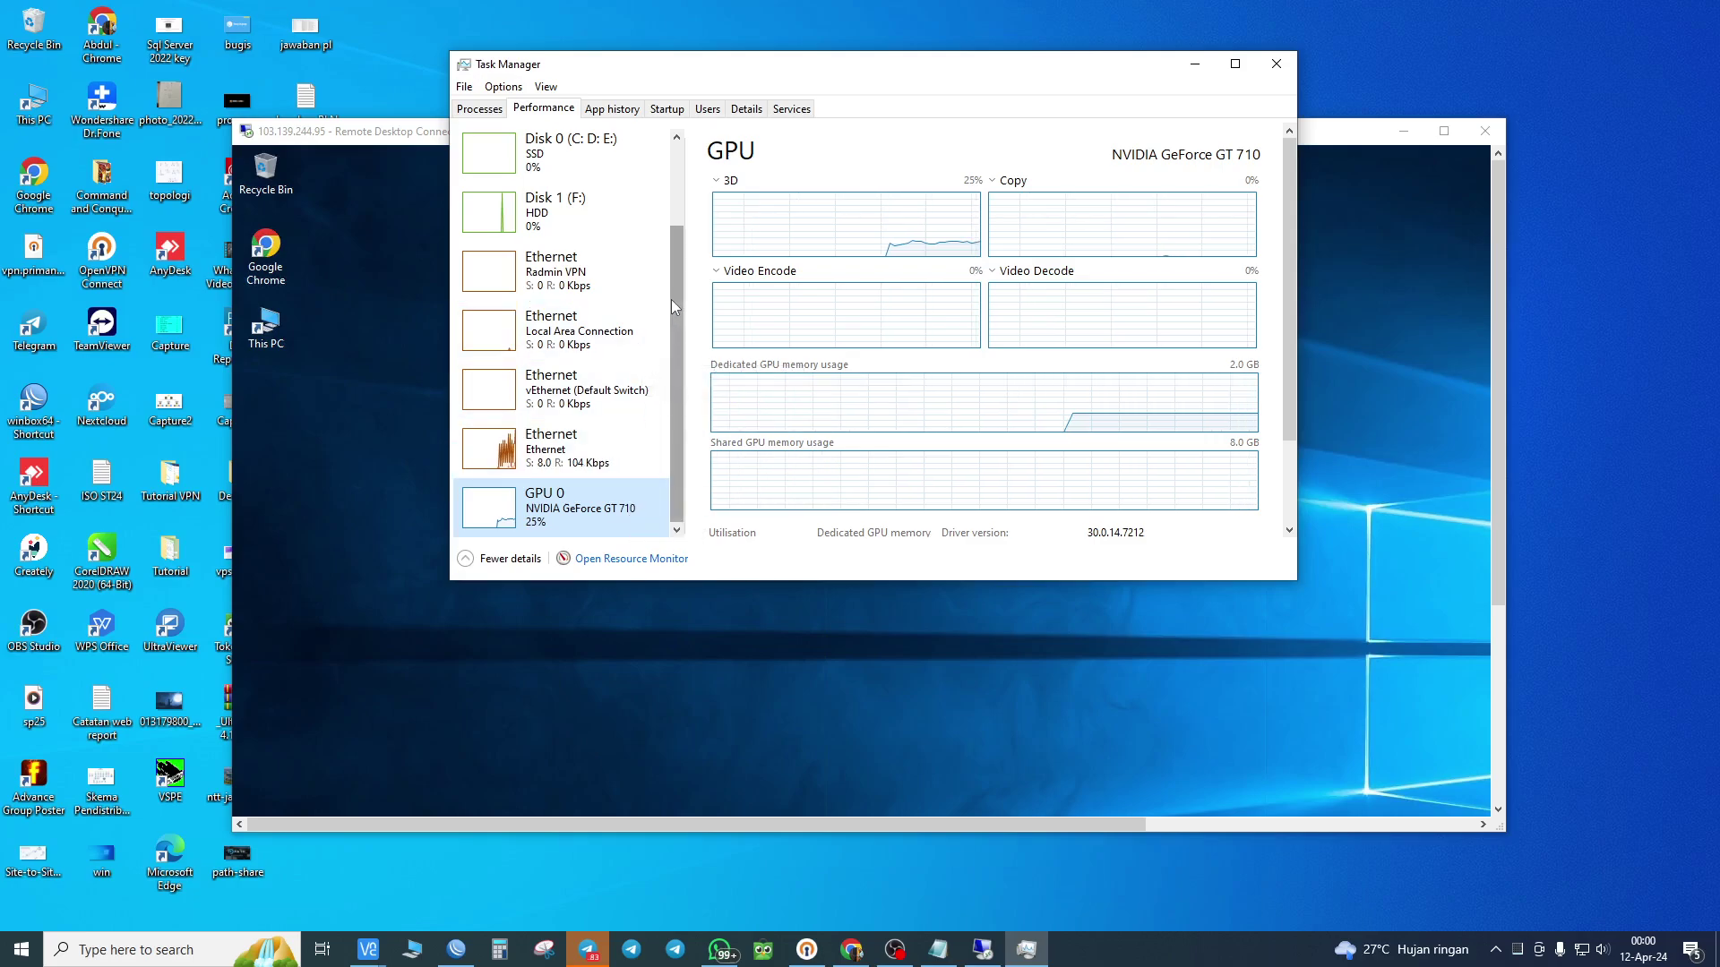
{"action": "scroll", "coordinate": [667, 269], "scroll_direction": "up", "scroll_amount": 3}
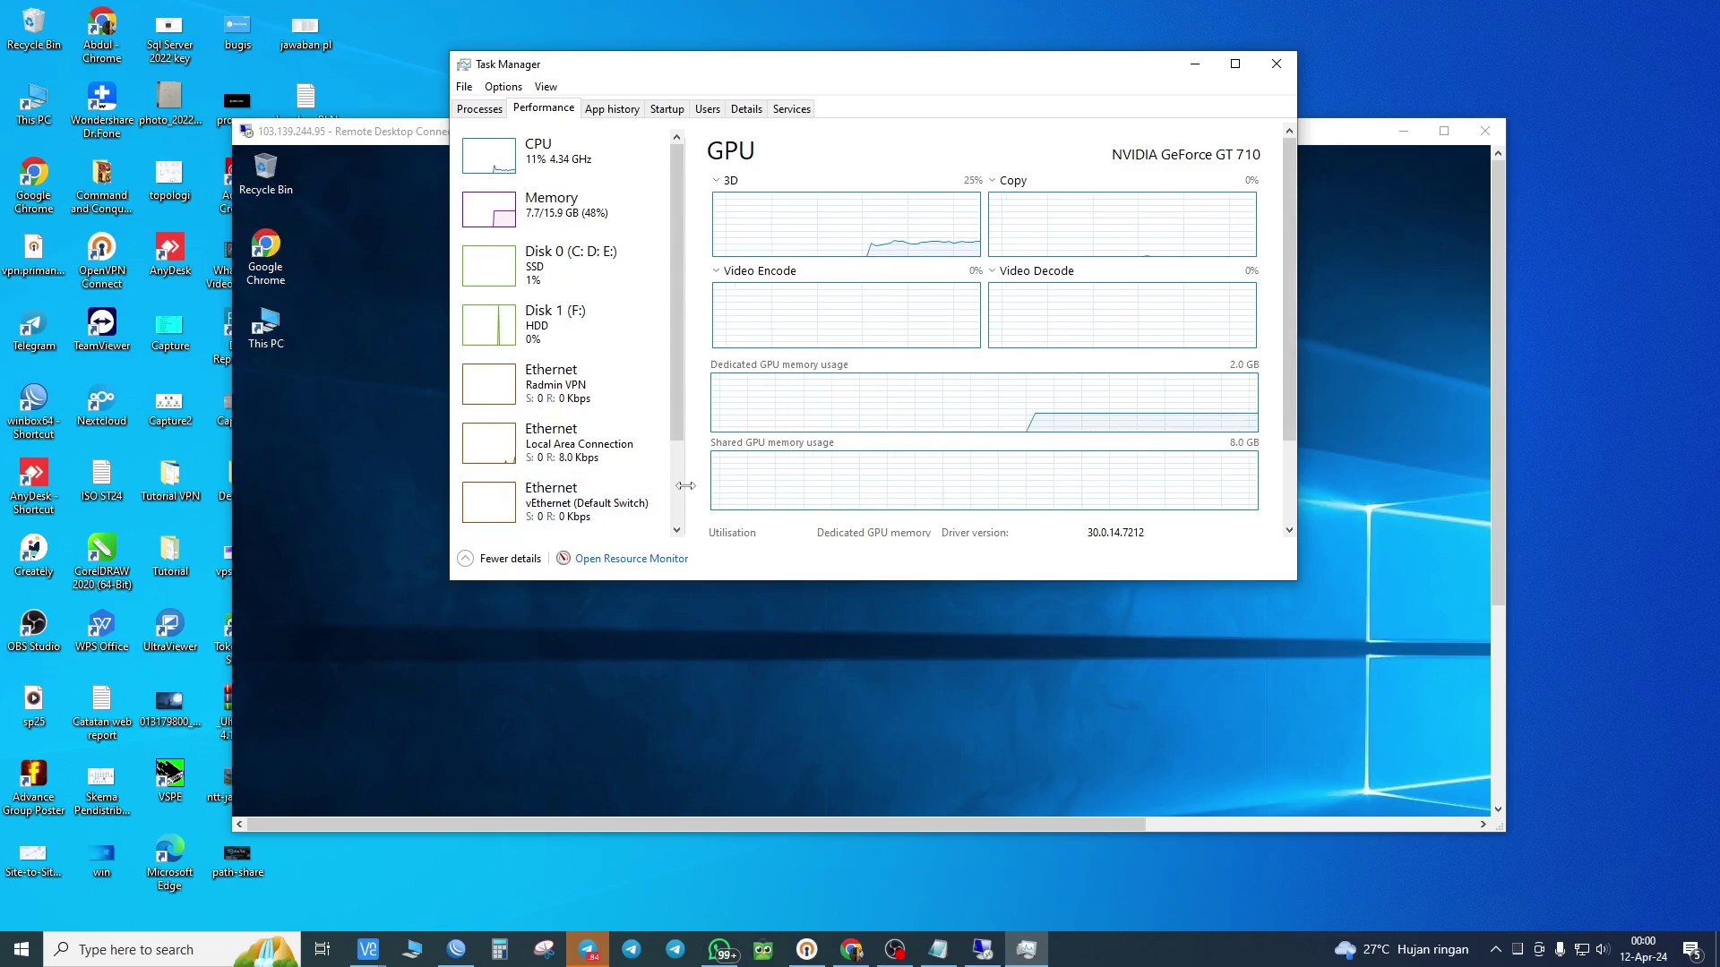
{"action": "scroll", "coordinate": [681, 493], "scroll_direction": "down", "scroll_amount": 3}
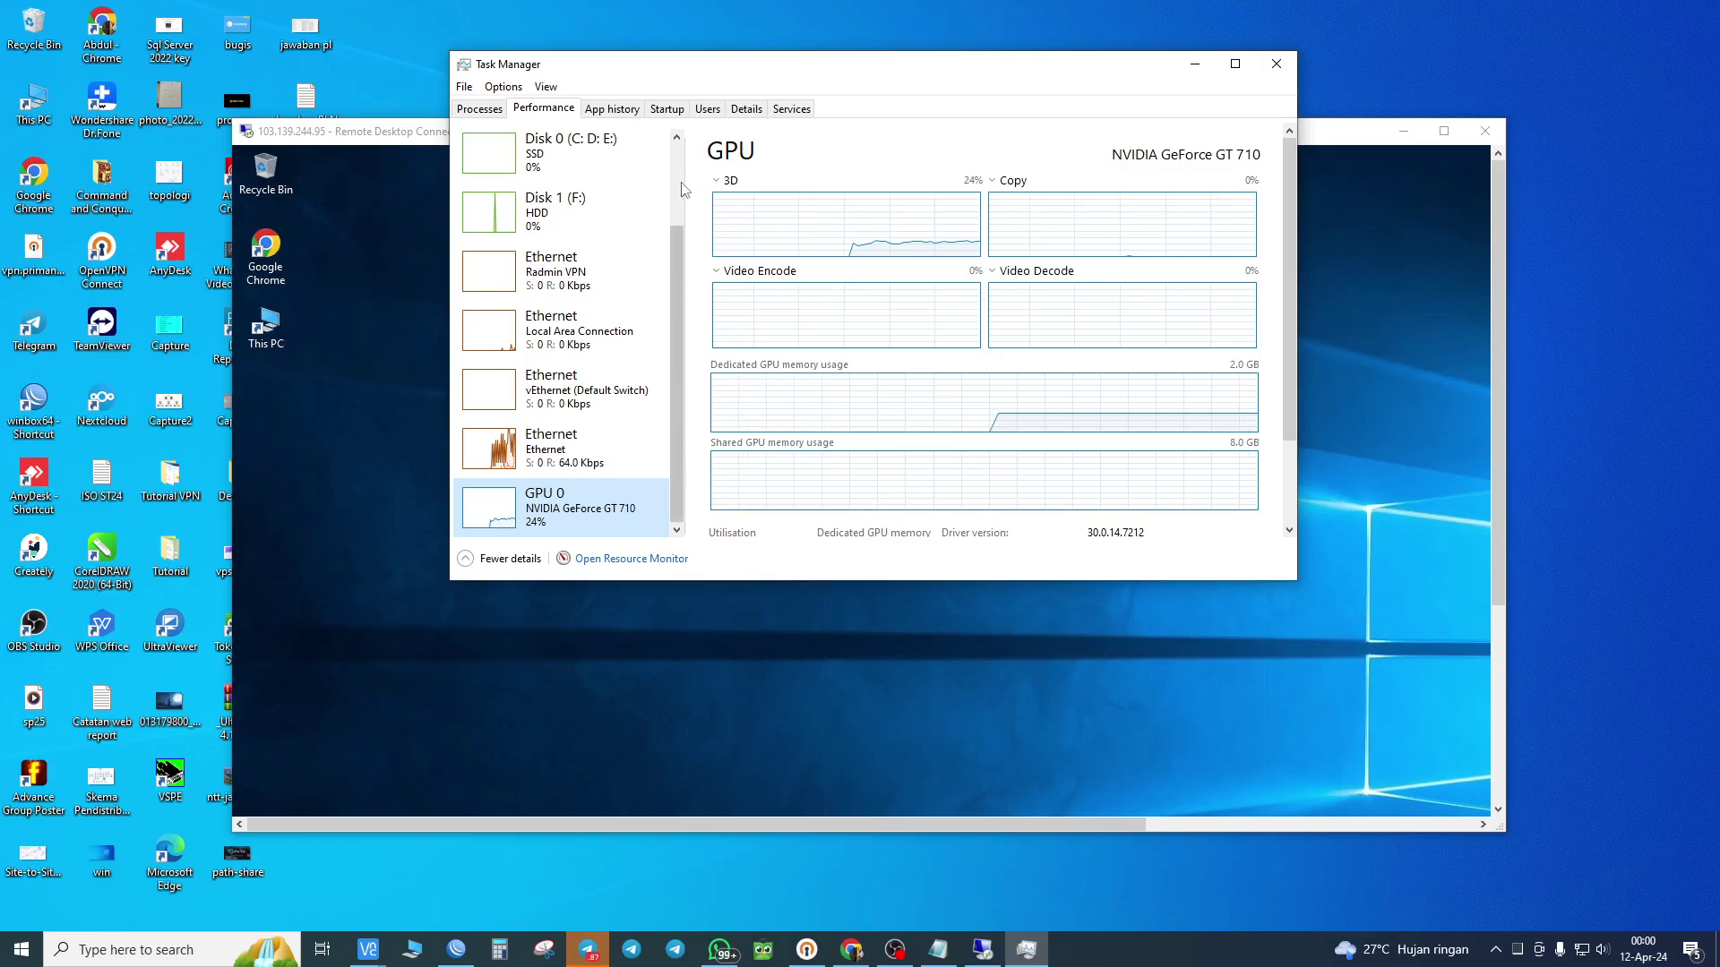
{"action": "scroll", "coordinate": [682, 189], "scroll_direction": "up", "scroll_amount": 3}
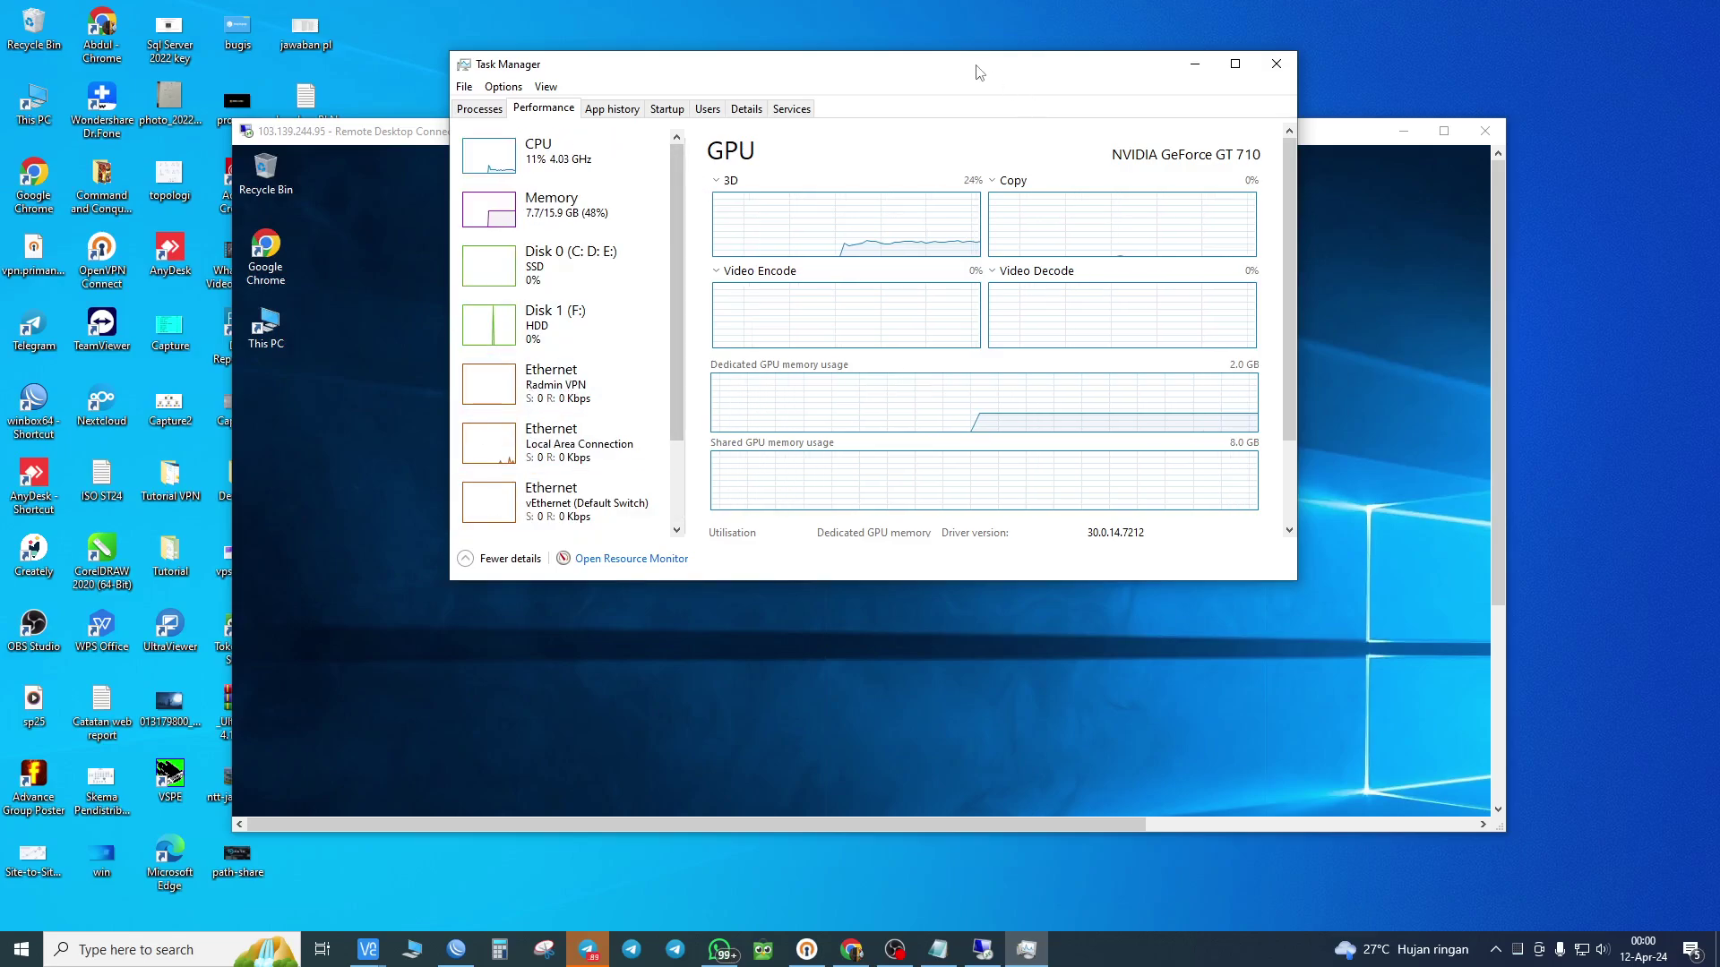
{"action": "left_click_drag", "start_coordinate": [979, 70], "coordinate": [1014, 63]}
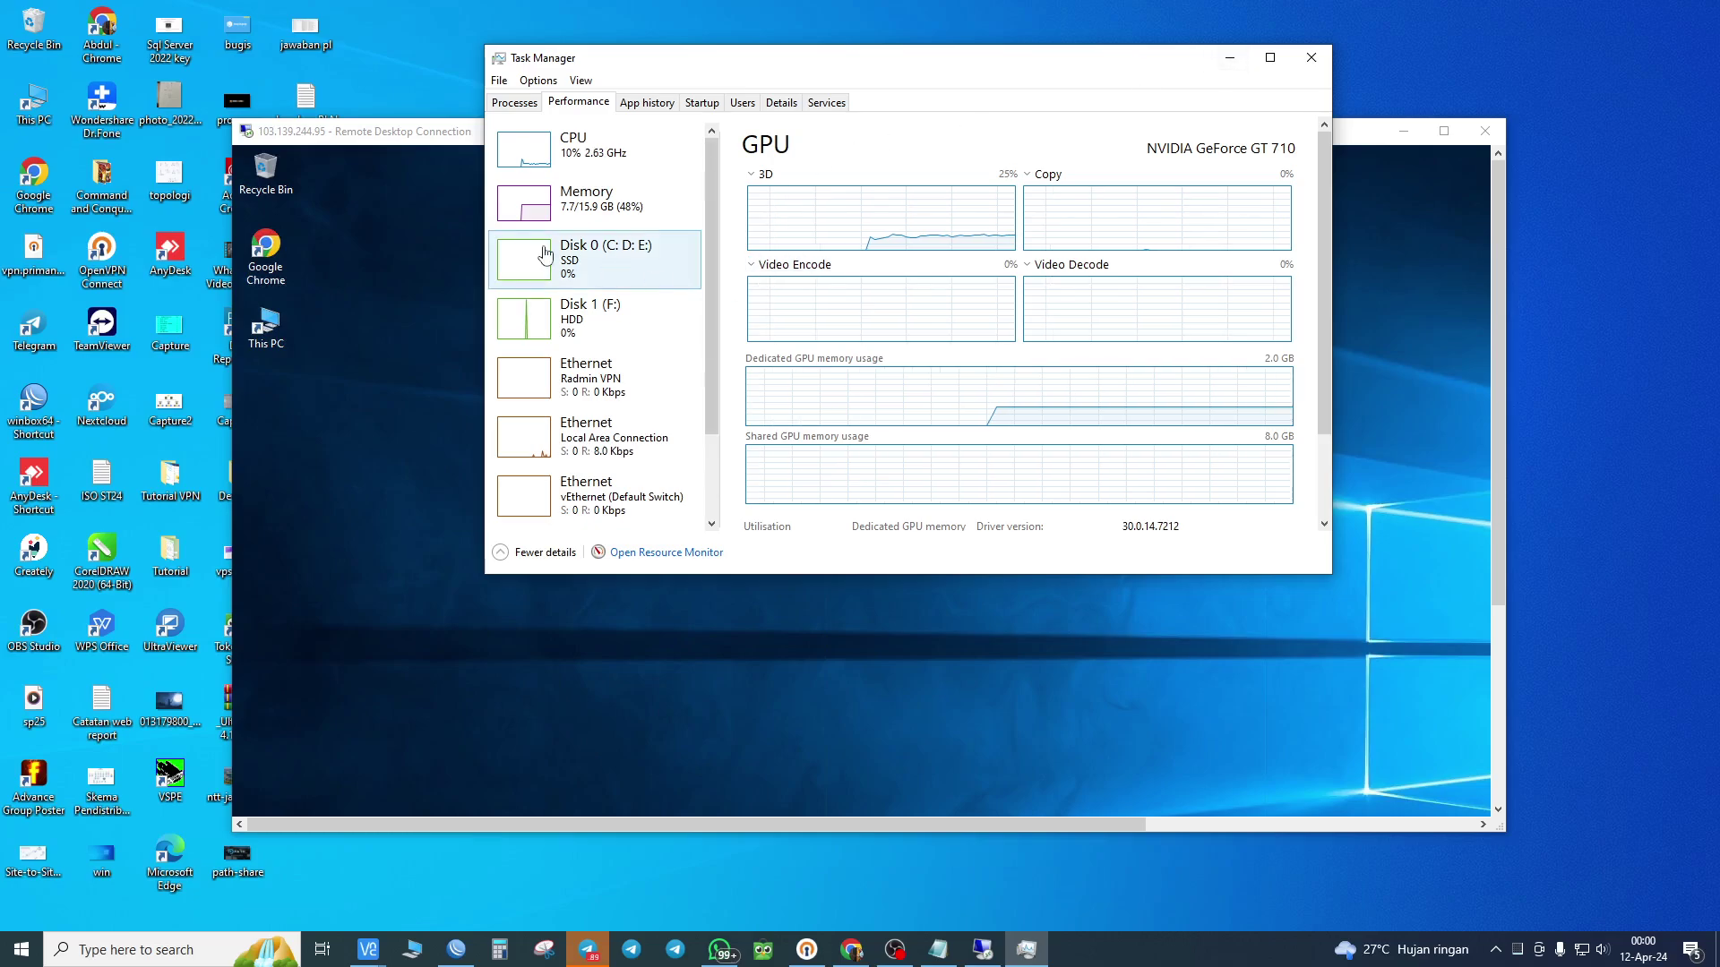
{"action": "left_click", "coordinate": [518, 104]}
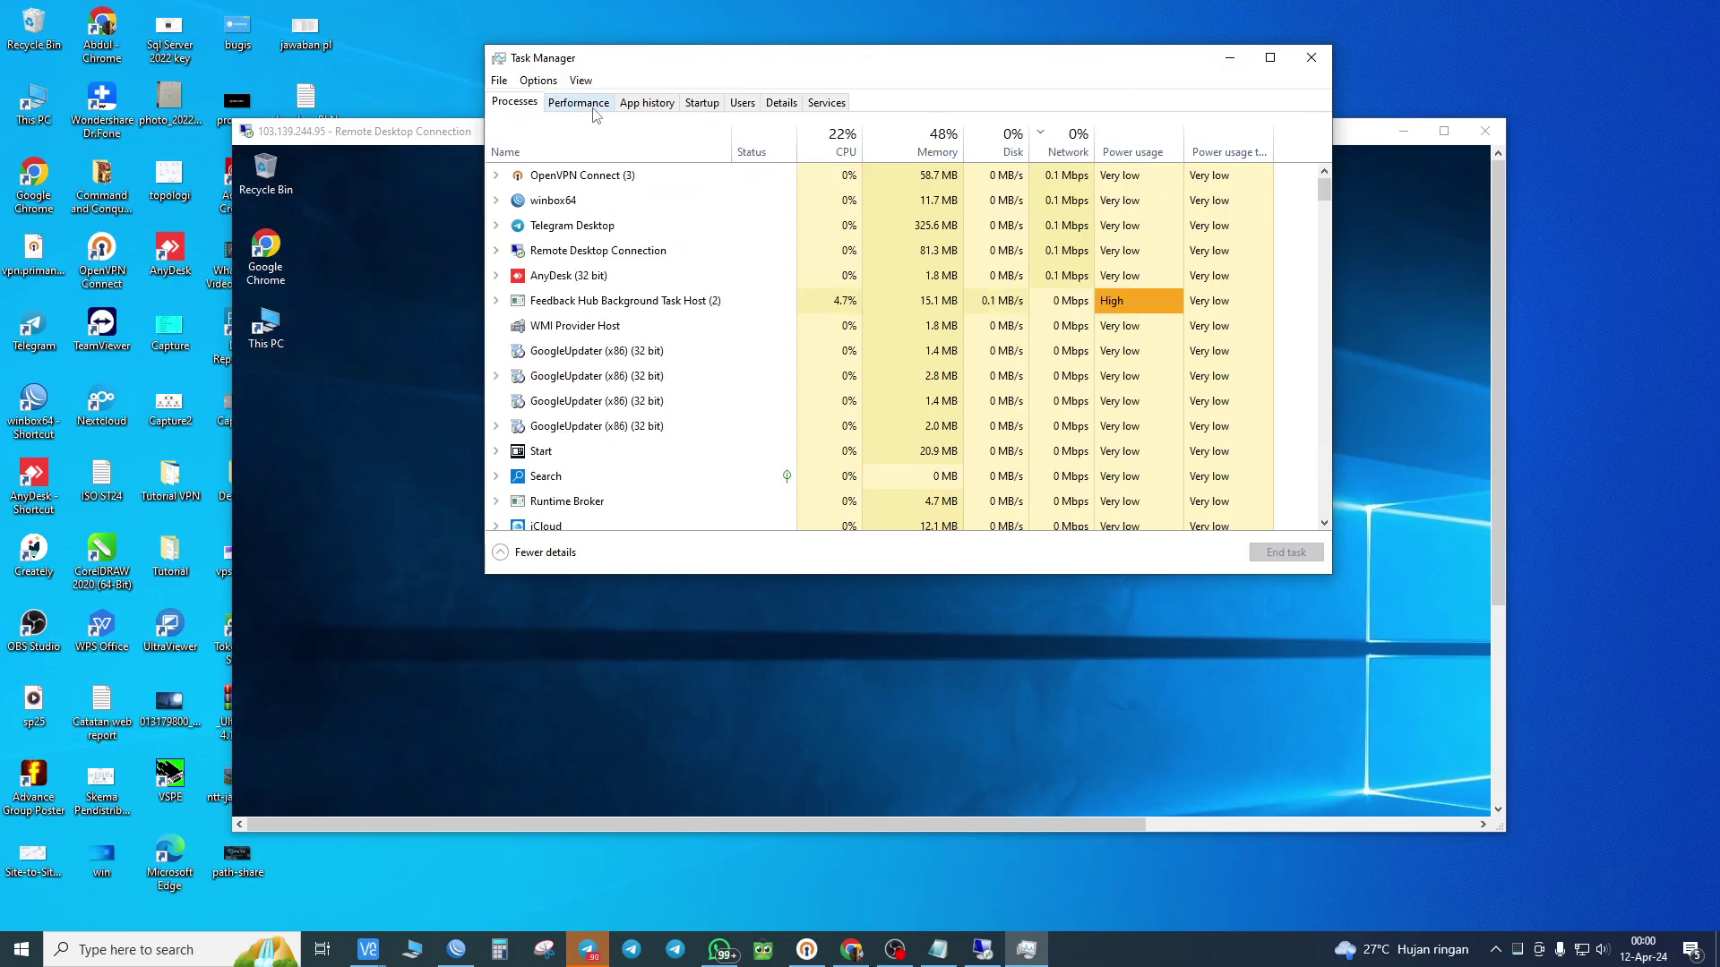
{"action": "left_click", "coordinate": [598, 109]}
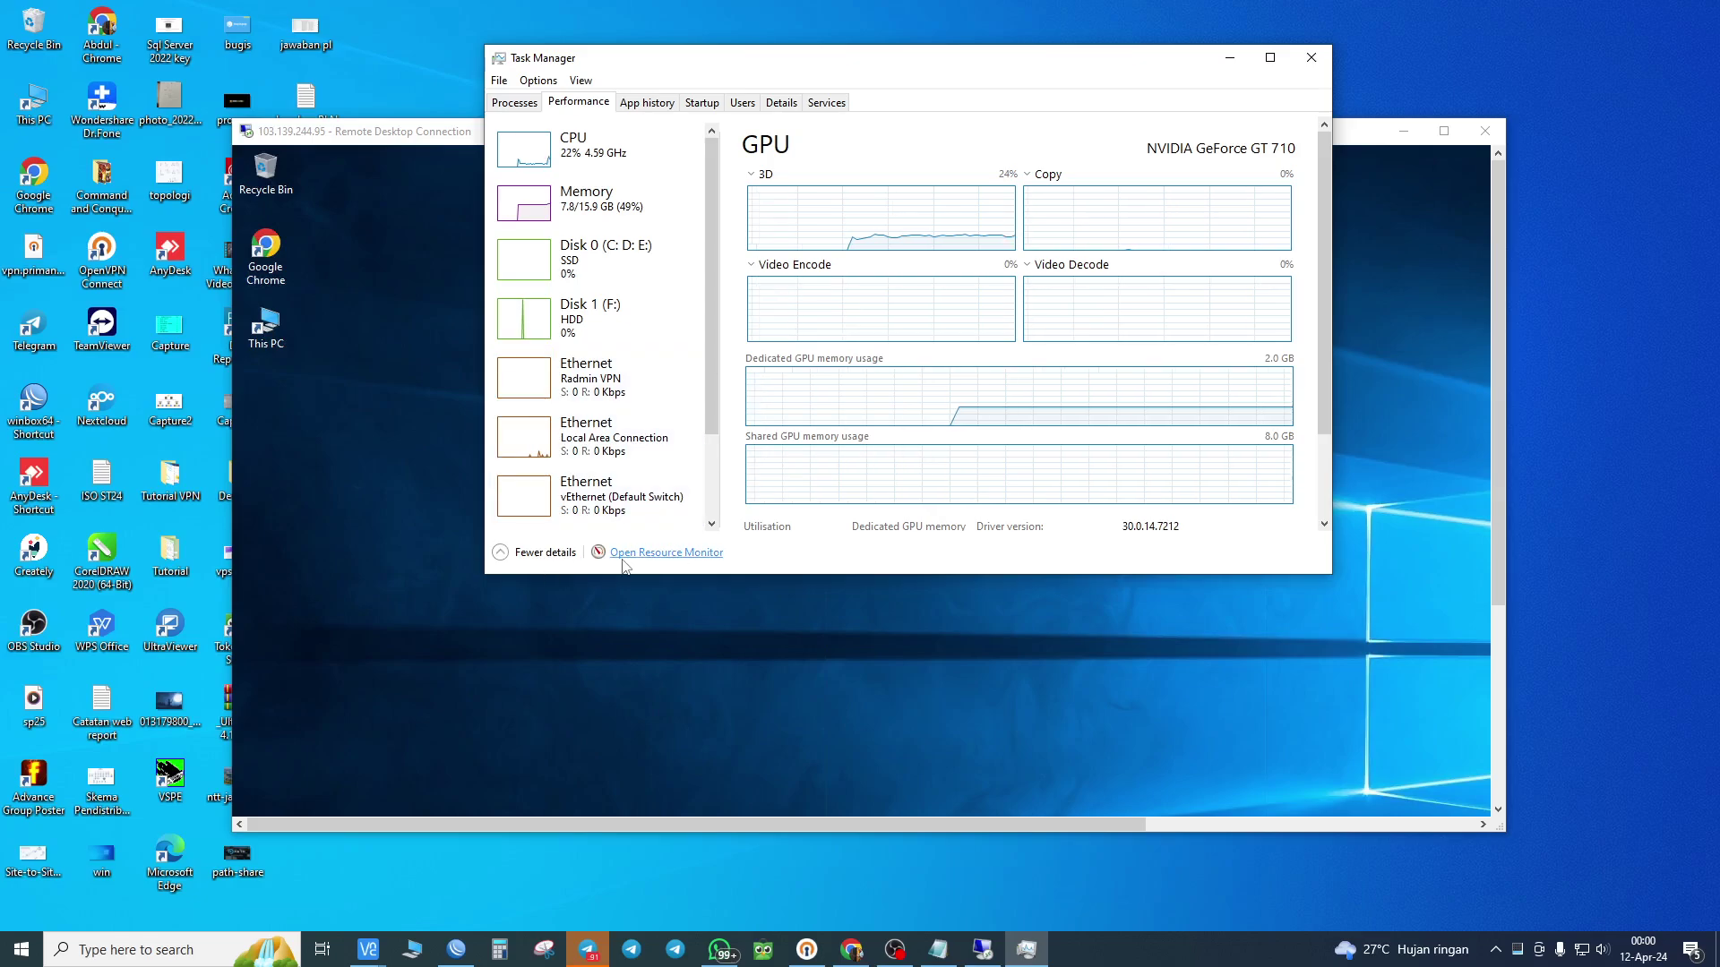
- Minimize Task Manager and expand the Remote Desktop session to full screen
{"action": "left_click", "coordinate": [1230, 57]}
{"action": "left_click_drag", "start_coordinate": [1182, 90], "coordinate": [1097, 154]}
{"action": "double_click", "coordinate": [1097, 154]}
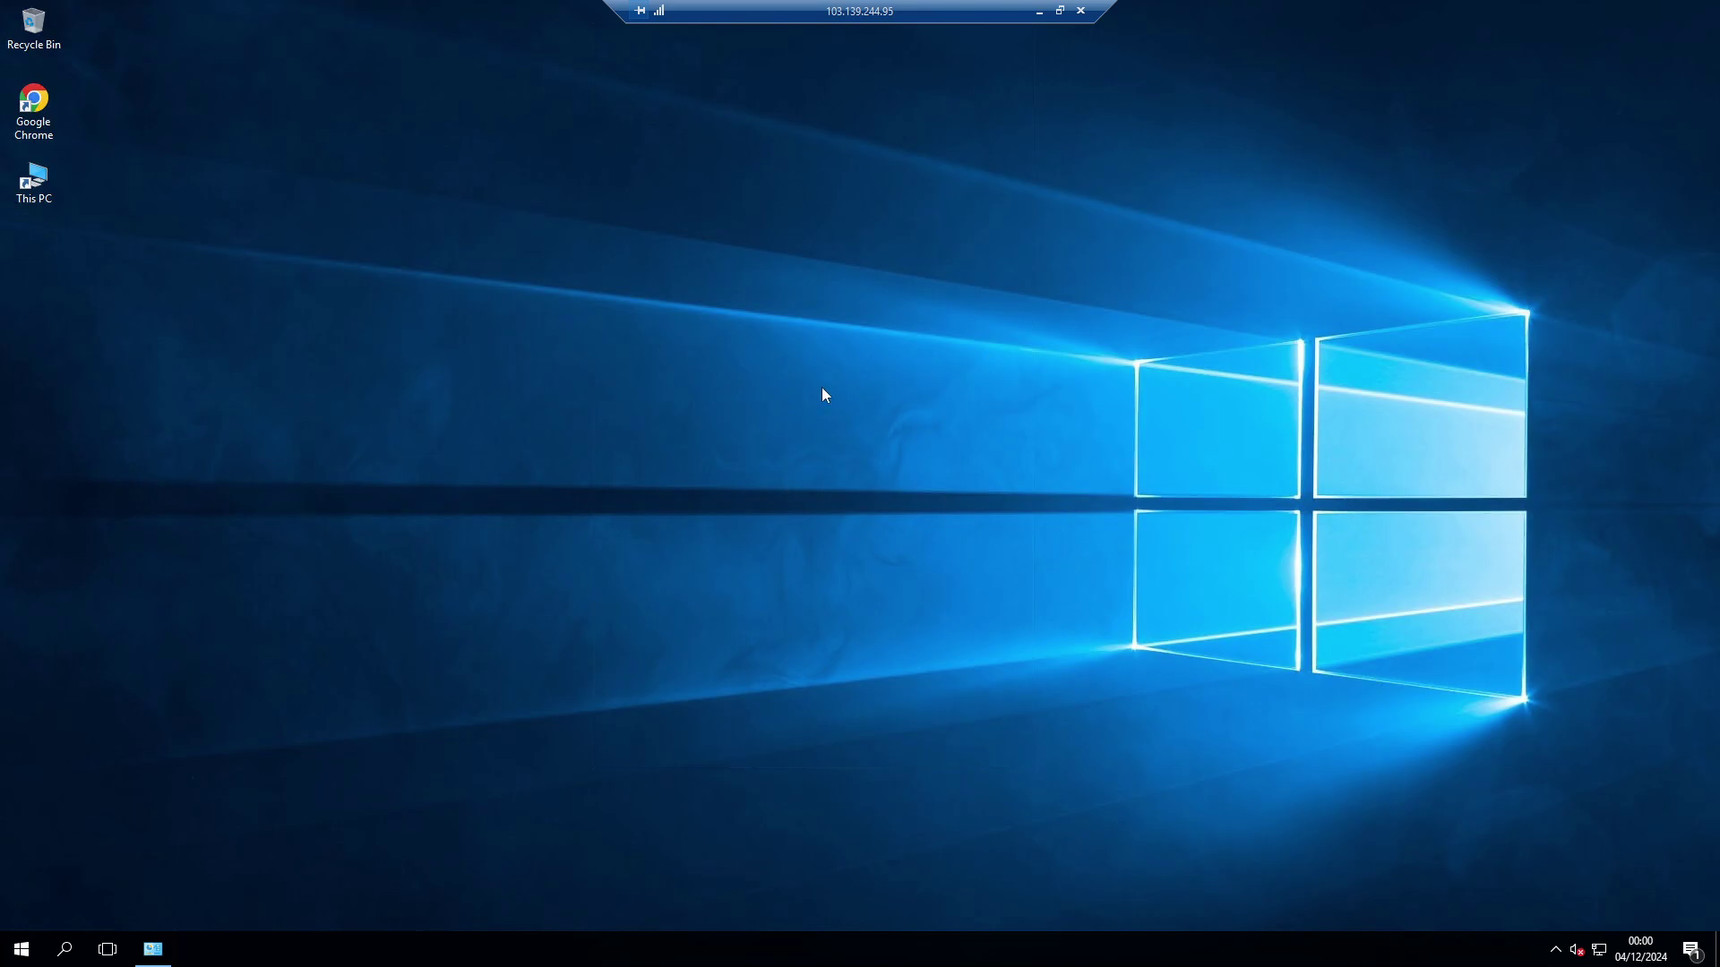
- Refresh the remote server's desktop twice in the full-screen Remote Desktop session
{"action": "right_click", "coordinate": [589, 308]}
{"action": "left_click", "coordinate": [673, 356]}
{"action": "right_click", "coordinate": [669, 287]}
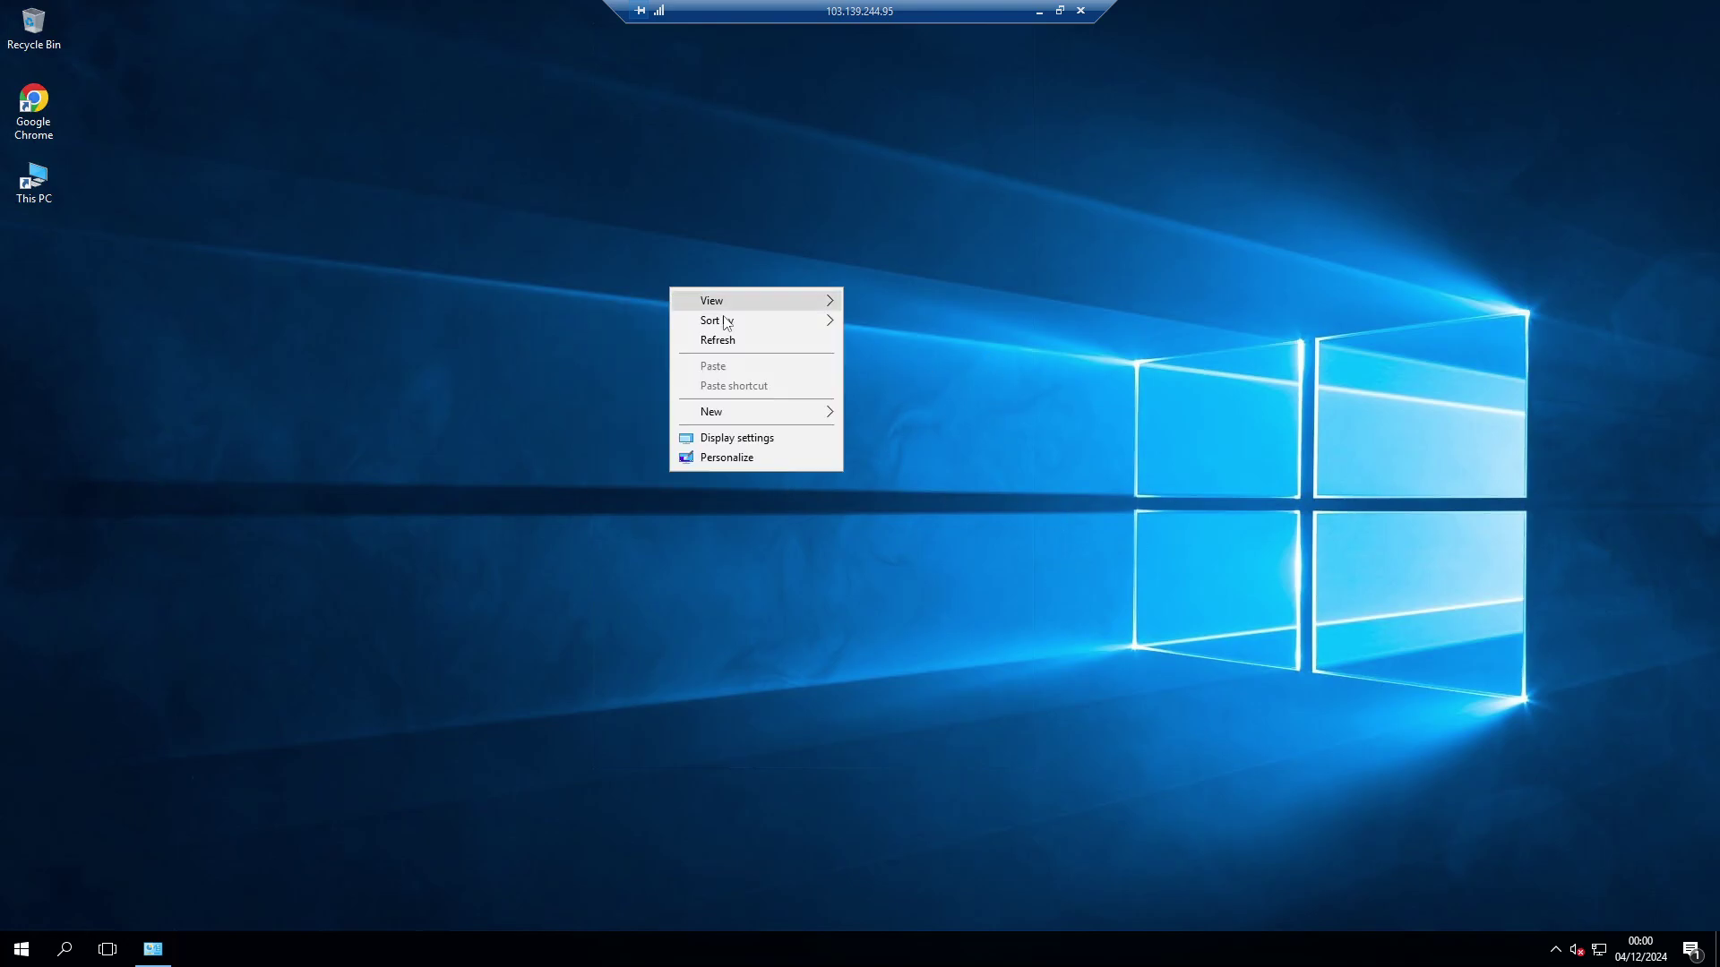
{"action": "left_click", "coordinate": [727, 340]}
- Switch the Remote Desktop session from full screen to a window, reposition it and minimize it
{"action": "left_click", "coordinate": [1059, 10]}
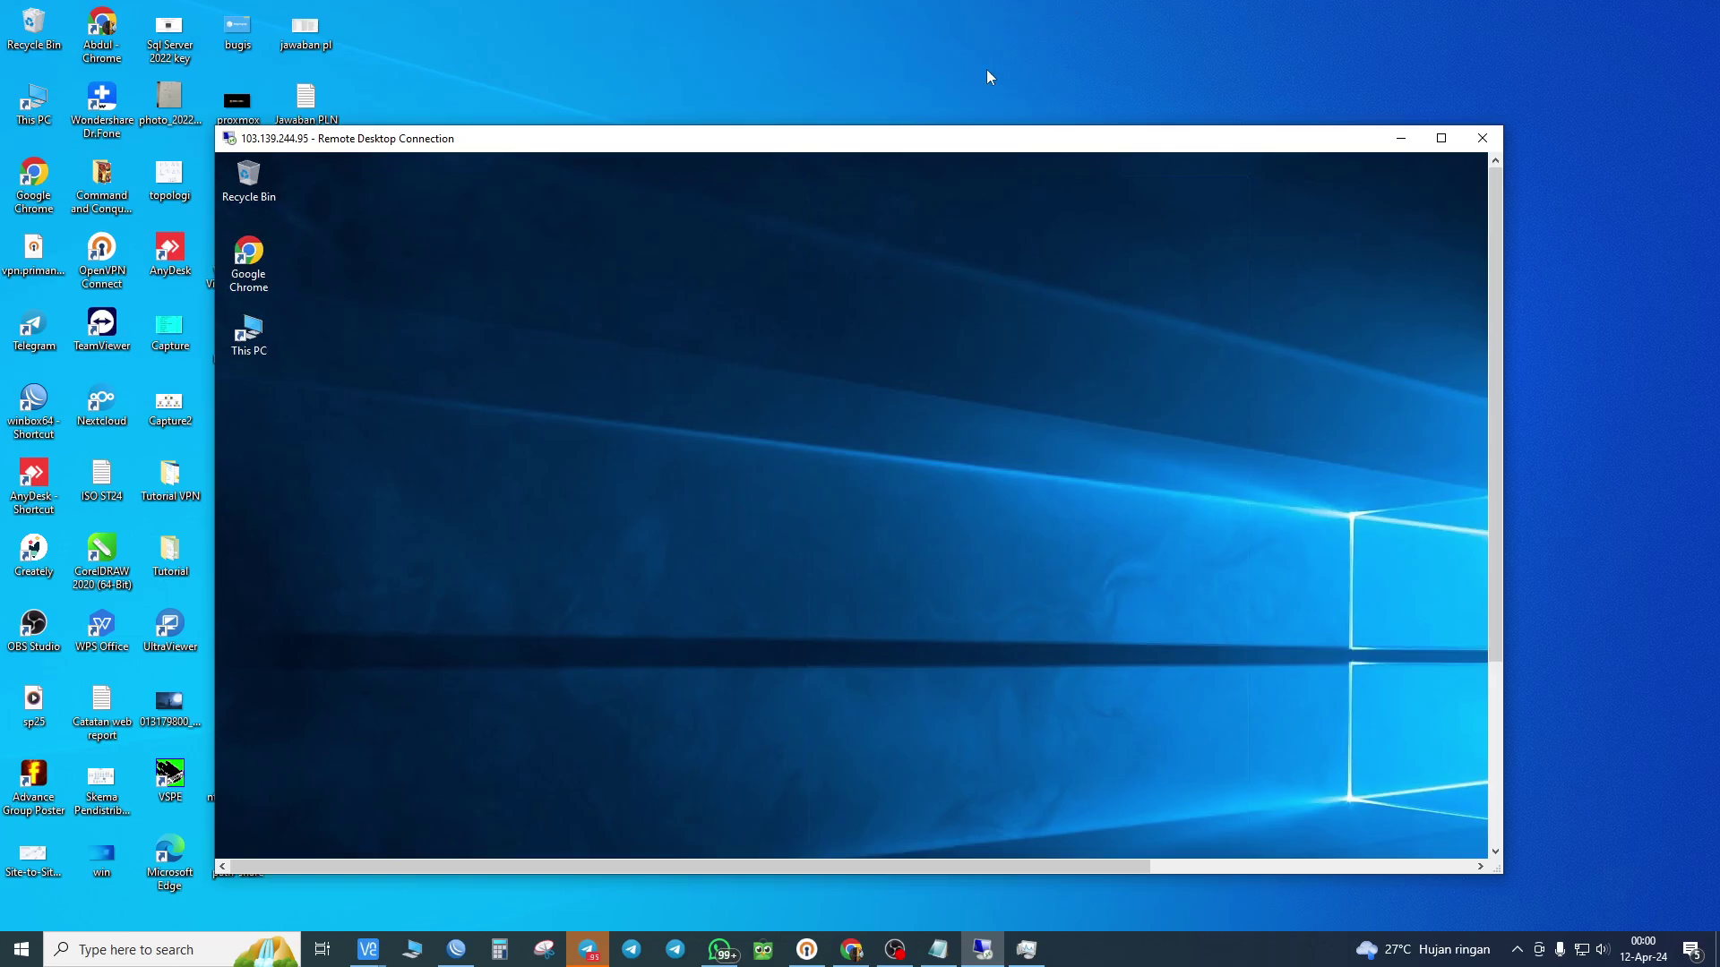
{"action": "left_click_drag", "start_coordinate": [1004, 150], "coordinate": [992, 88]}
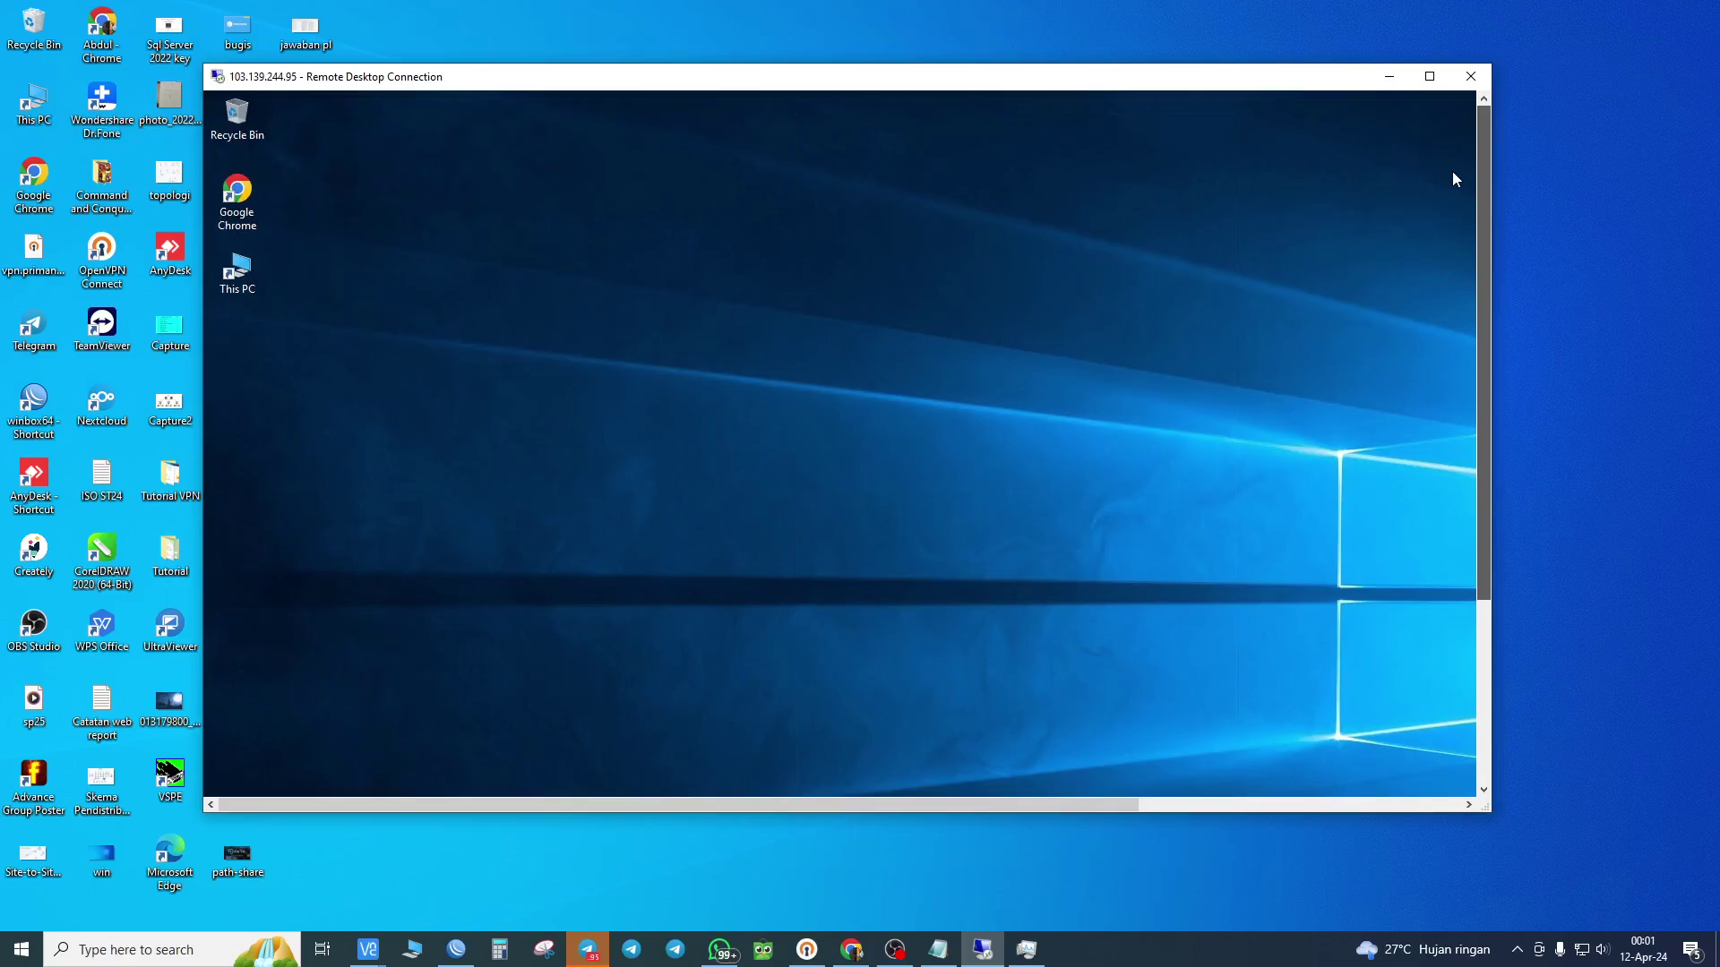
{"action": "left_click_drag", "start_coordinate": [1139, 86], "coordinate": [1147, 218]}
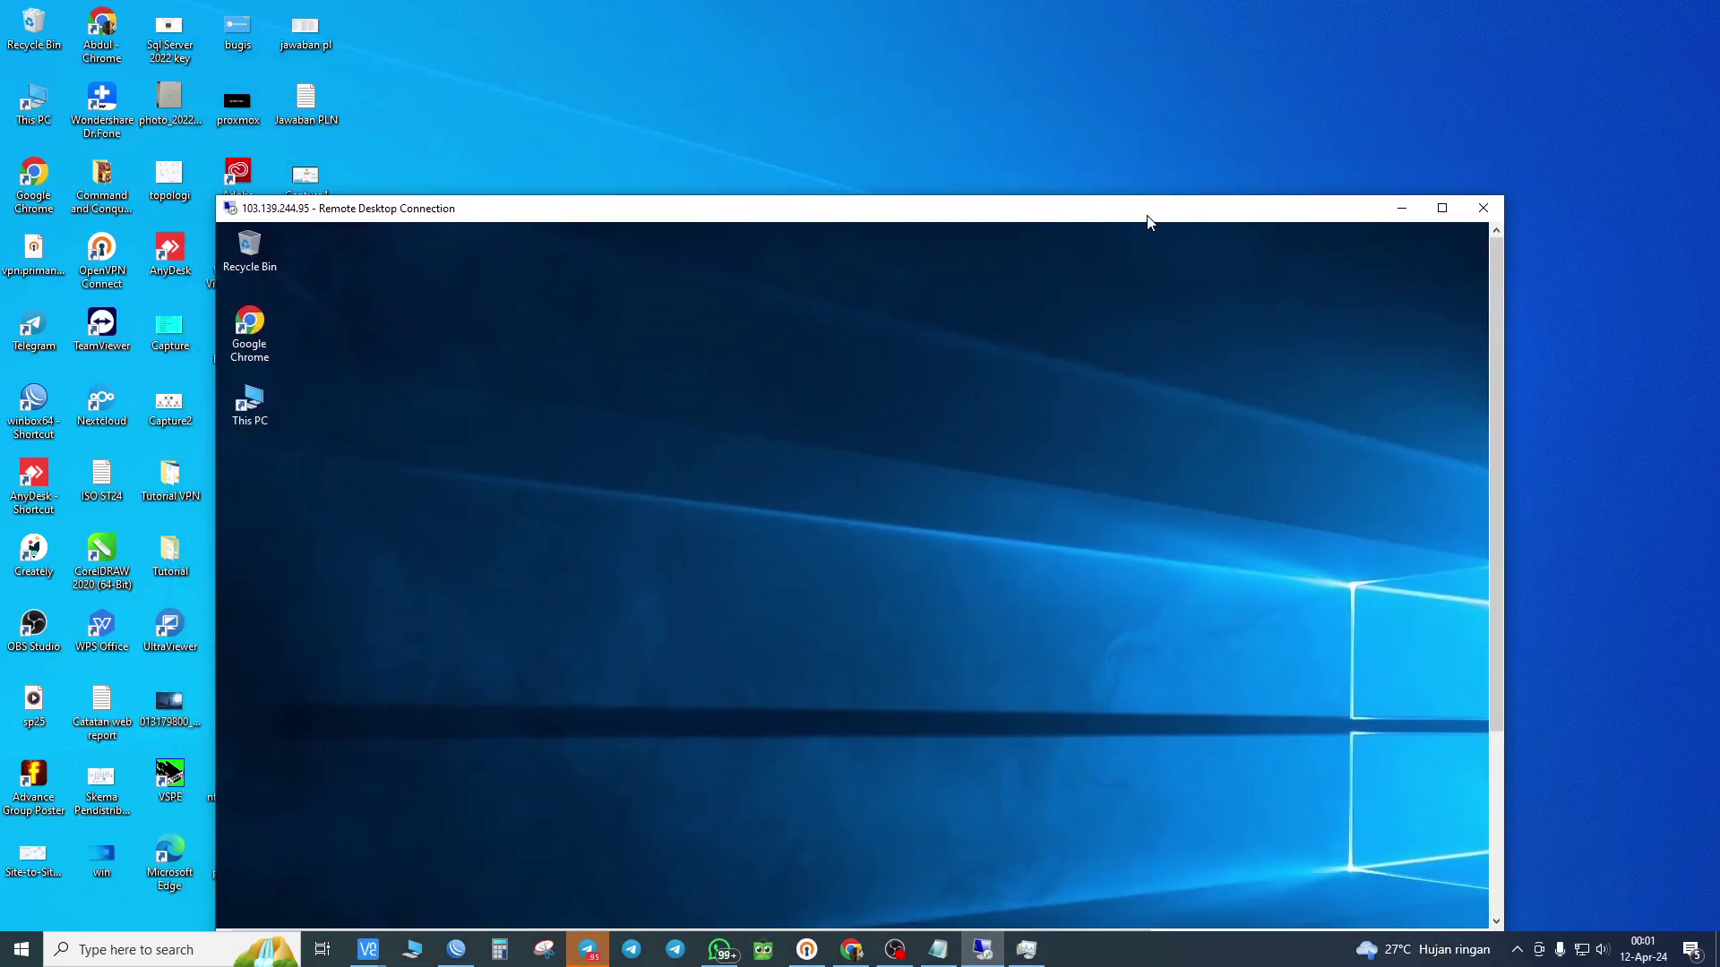
{"action": "left_click", "coordinate": [1402, 205]}
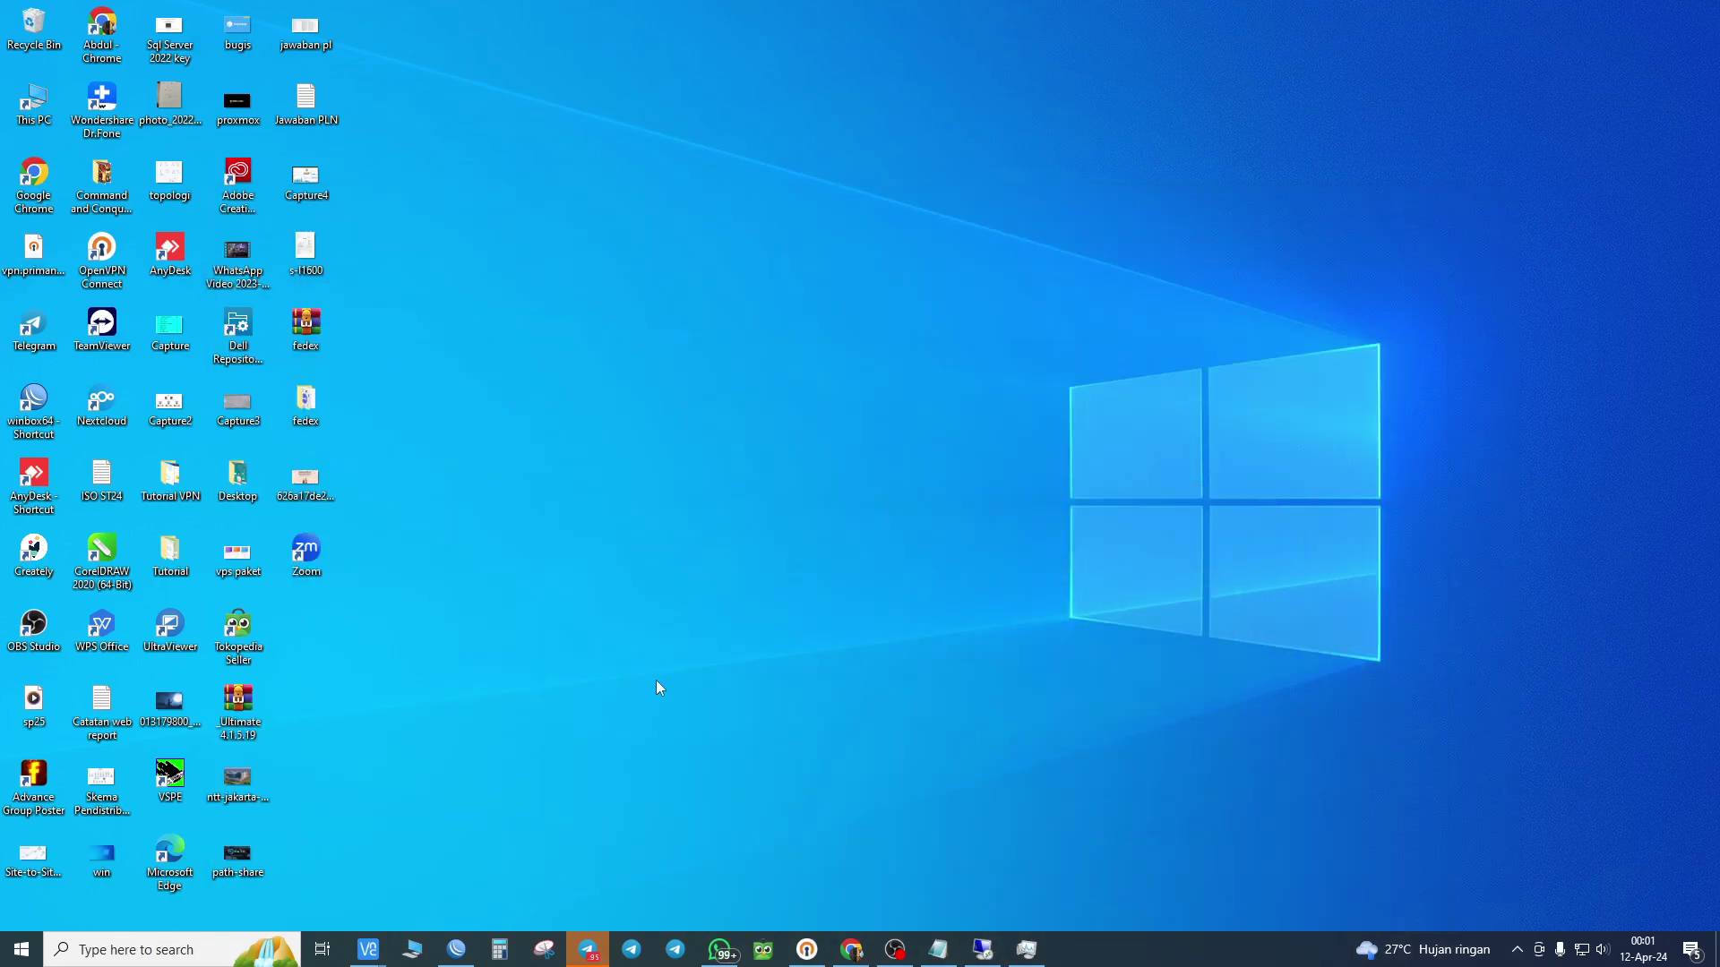
- Refresh the local desktop and bring up the VNC Viewer session for 103.139.244.95:9000, positioning its window near the middle of the desktop
{"action": "right_click", "coordinate": [758, 335]}
{"action": "left_click", "coordinate": [826, 391]}
{"action": "mouse_move", "coordinate": [370, 948]}
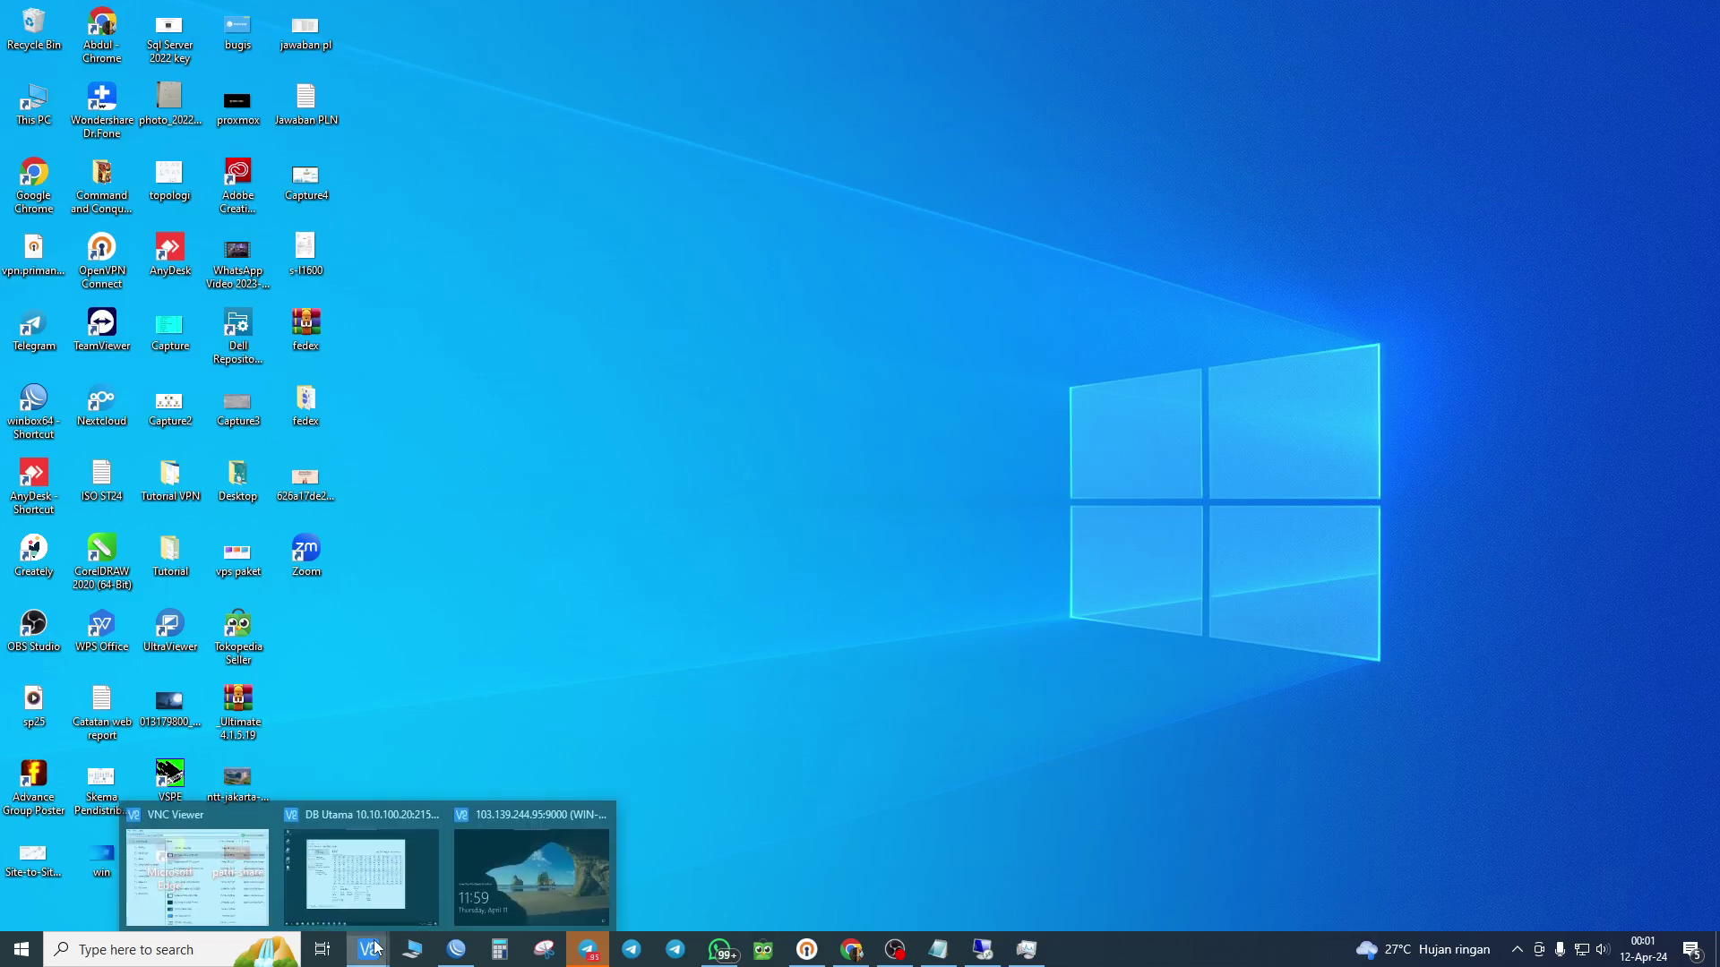
{"action": "left_click", "coordinate": [491, 869]}
{"action": "left_click_drag", "start_coordinate": [995, 56], "coordinate": [1088, 80]}
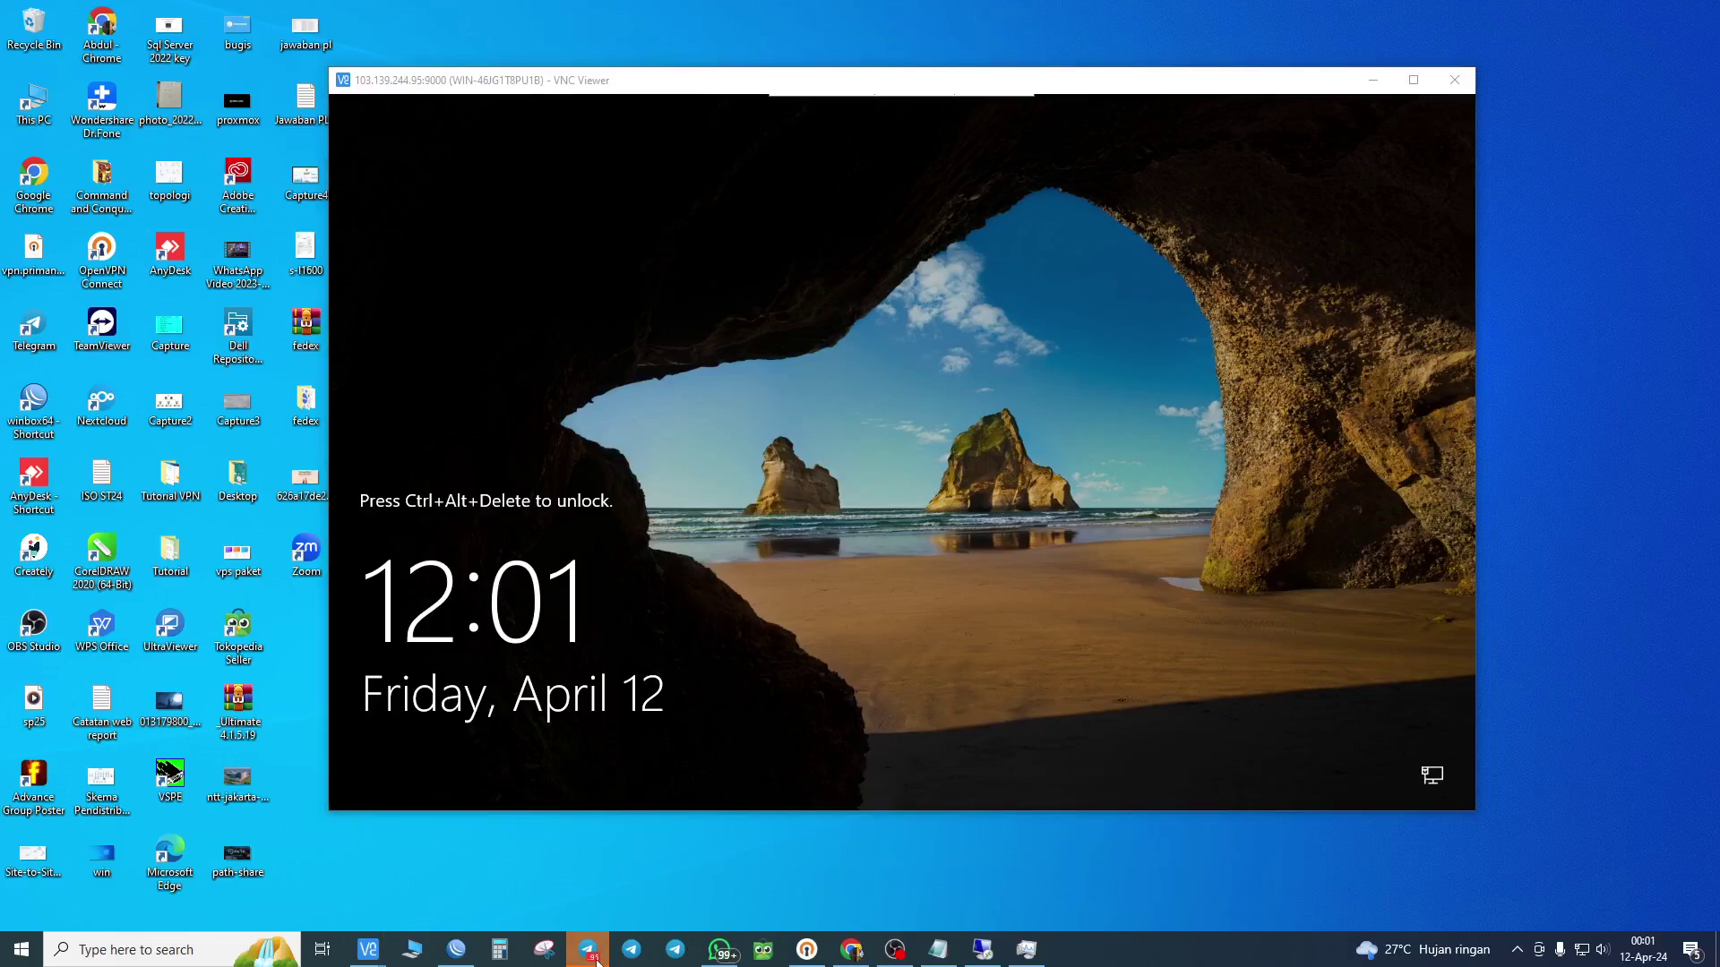
{"action": "mouse_move", "coordinate": [596, 963]}
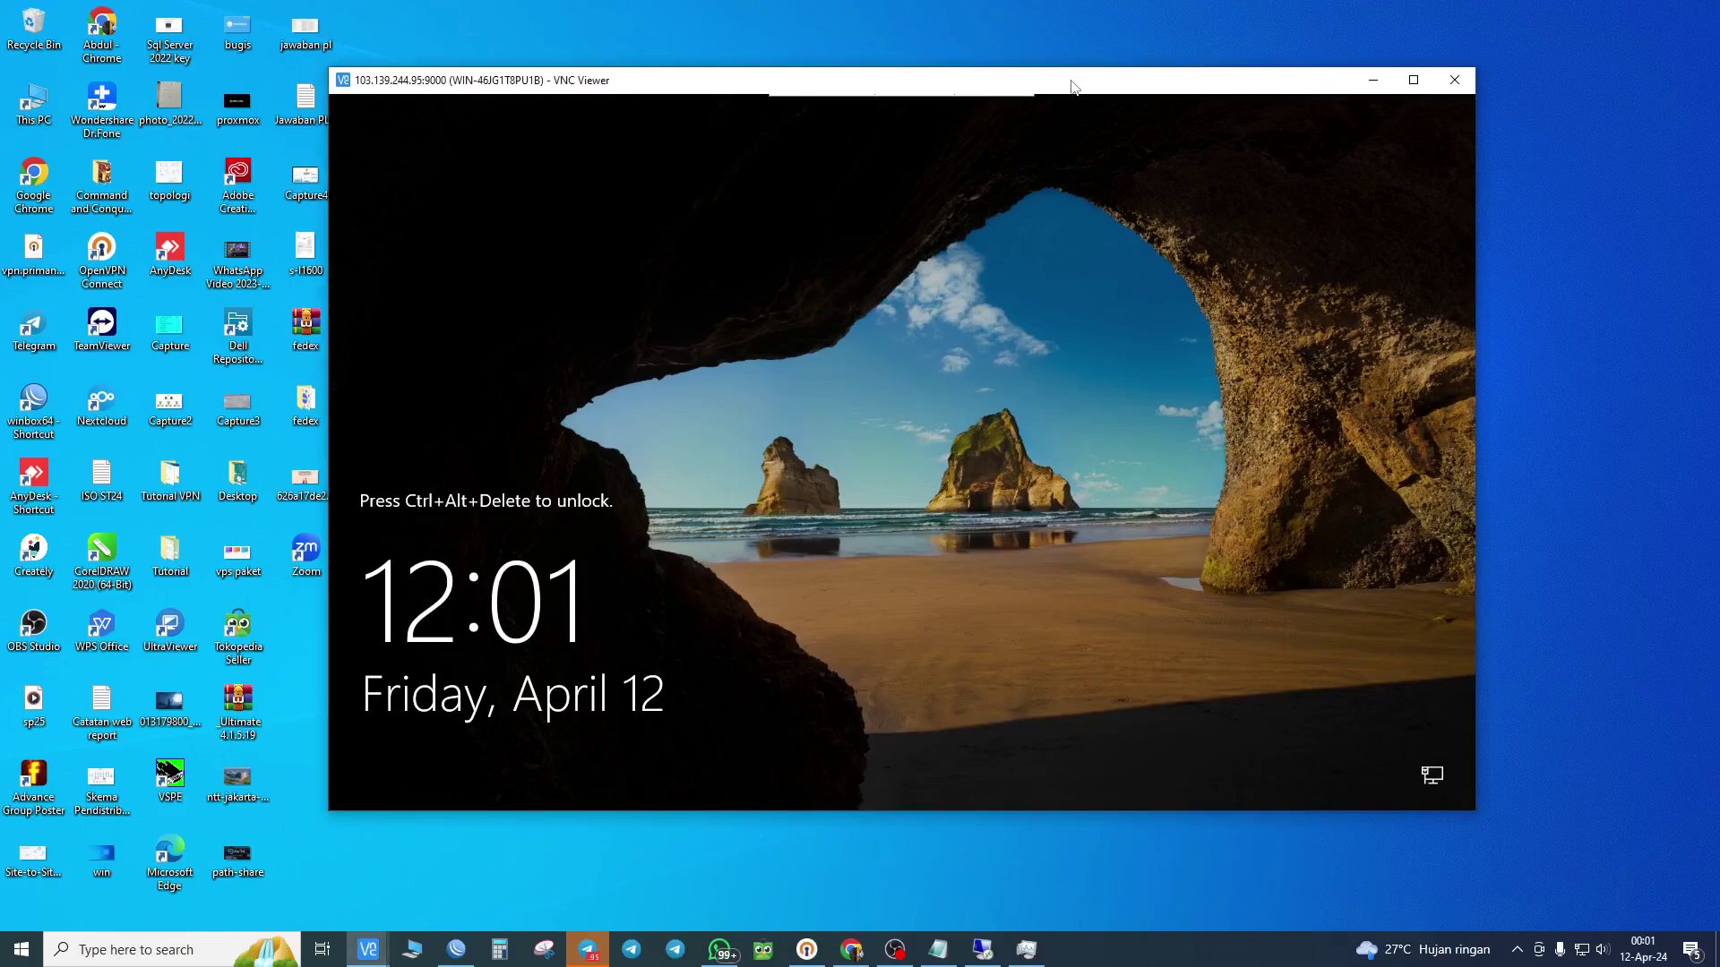
{"action": "left_click_drag", "start_coordinate": [1080, 83], "coordinate": [1045, 92]}
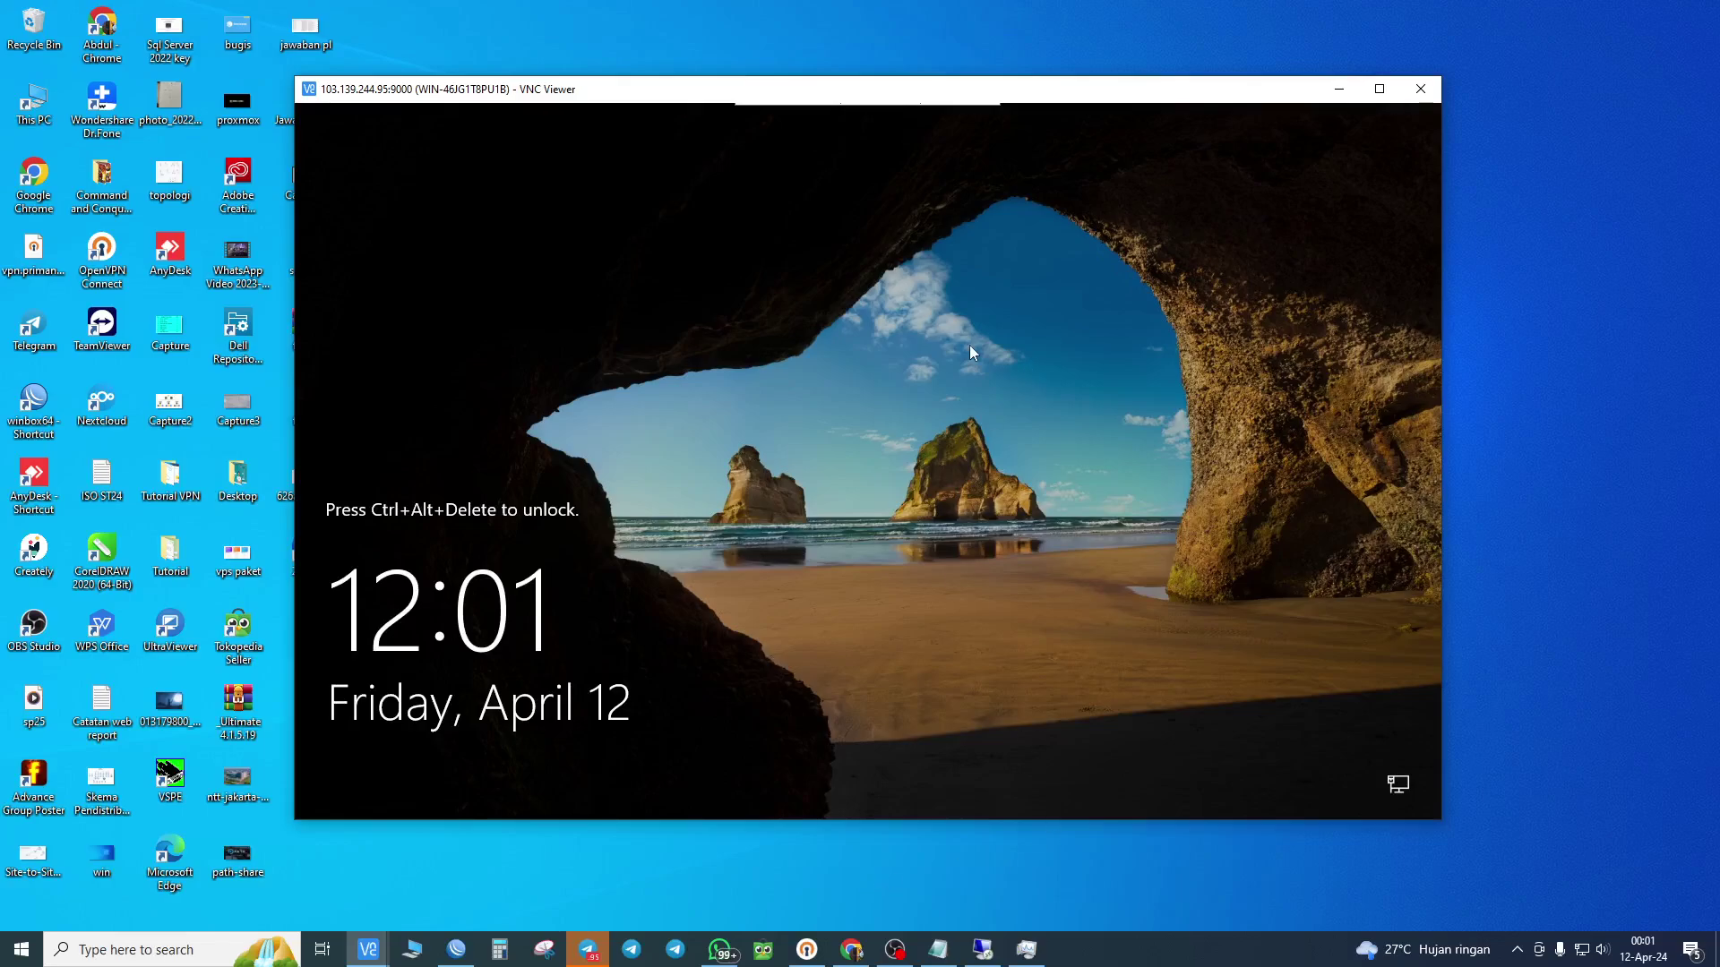
{"action": "left_click_drag", "start_coordinate": [1053, 92], "coordinate": [1084, 76]}
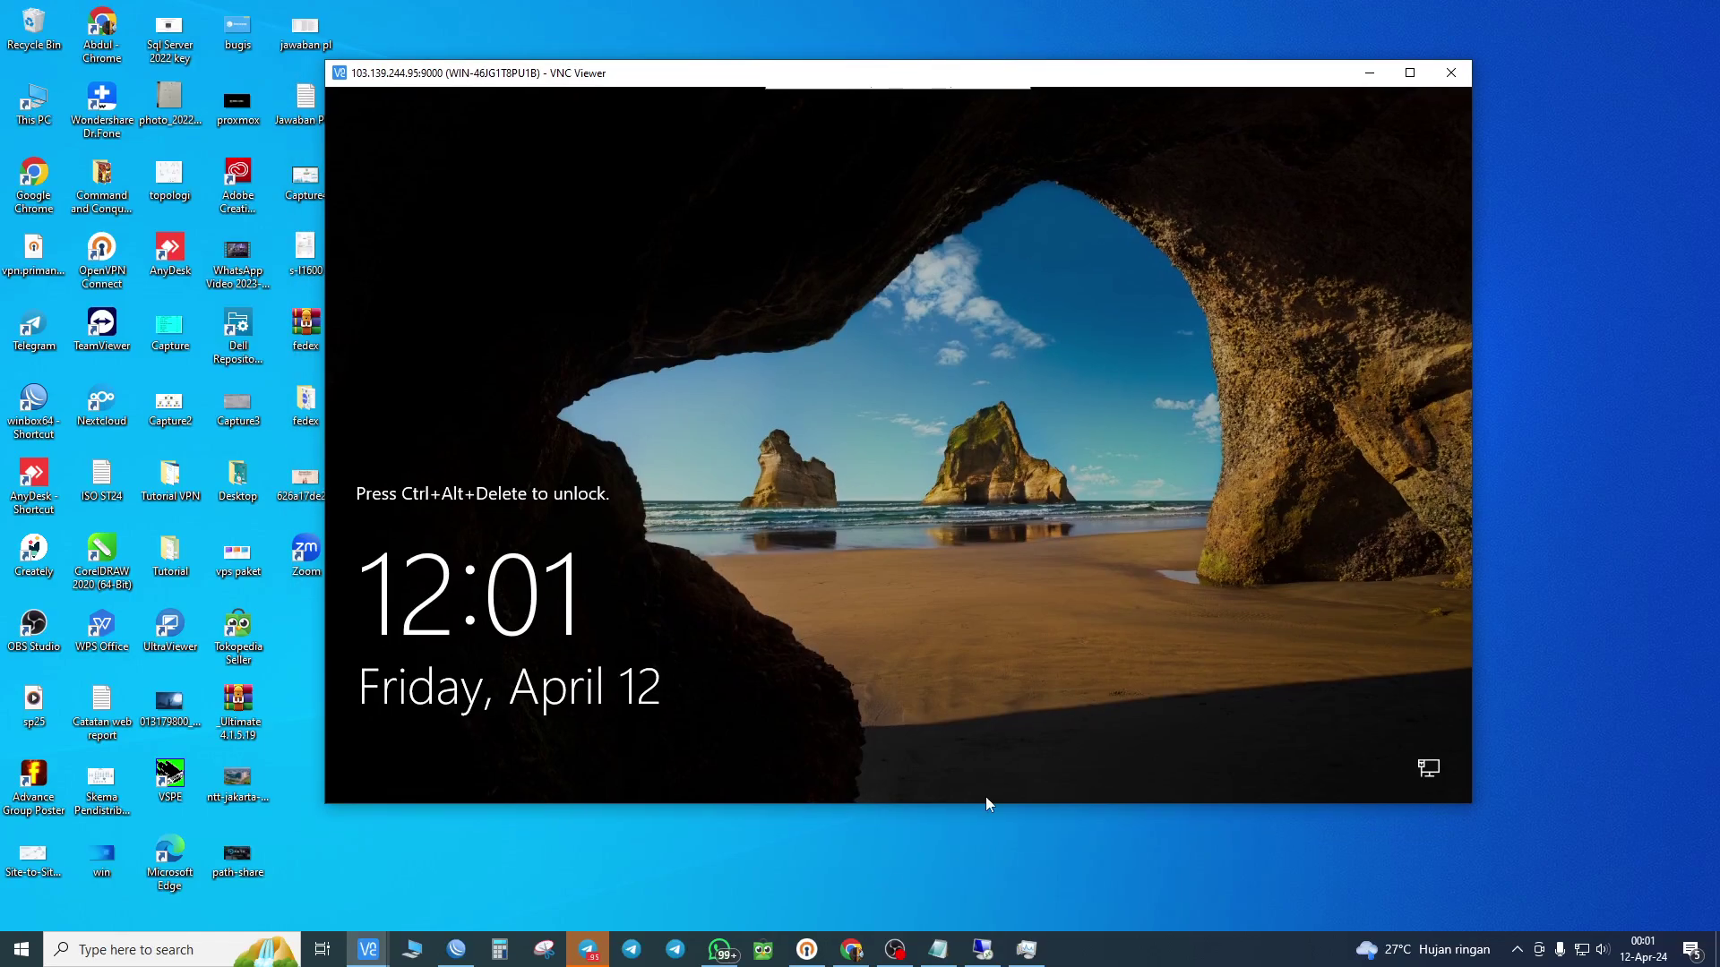
- Bring the Remote Desktop session to the front and arrange it so the VNC Viewer window stays partly visible behind it
{"action": "left_click", "coordinate": [983, 949]}
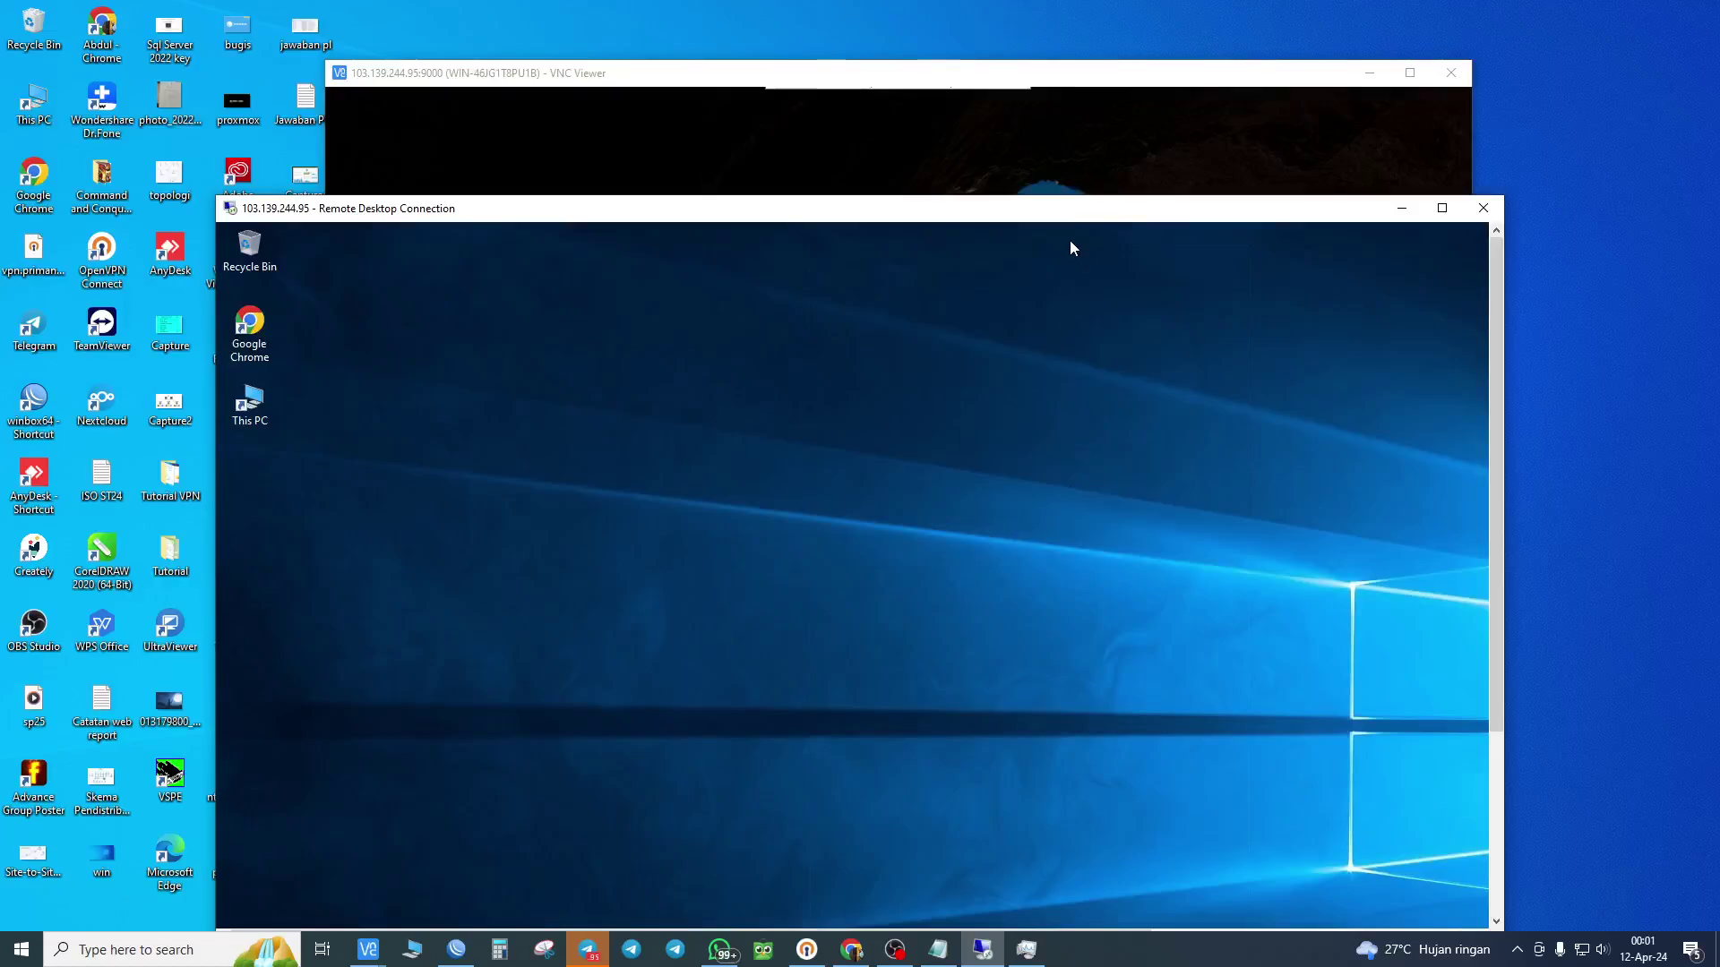
{"action": "left_click_drag", "start_coordinate": [1074, 222], "coordinate": [1046, 111]}
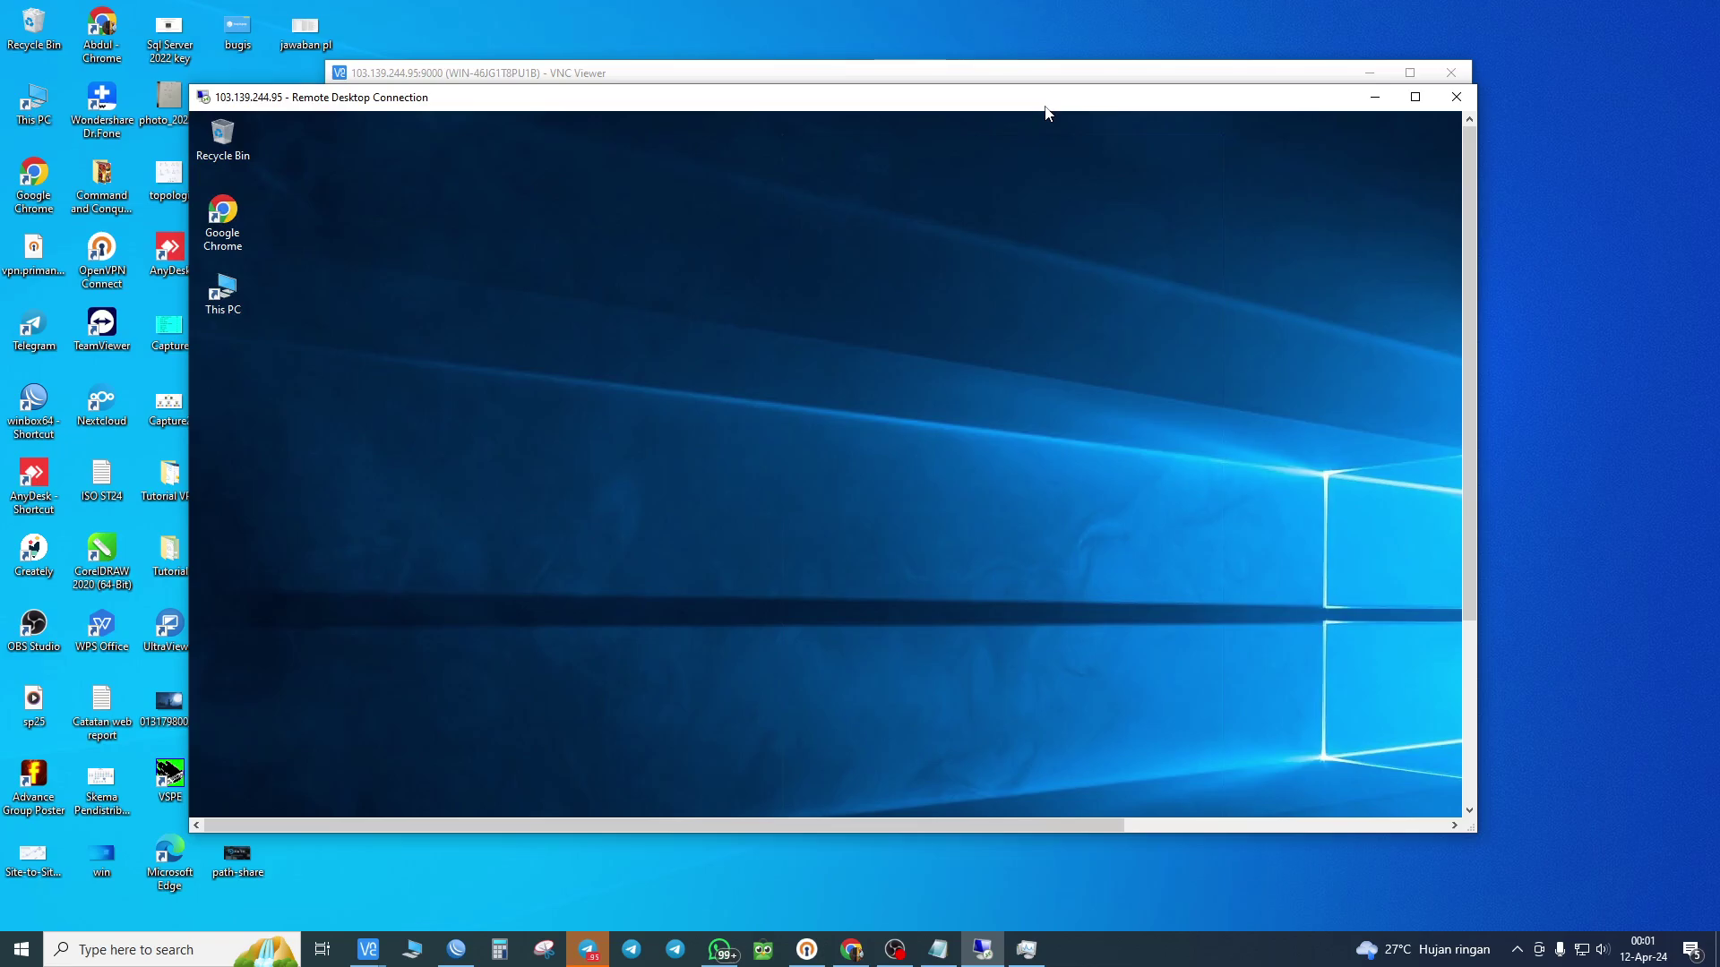
{"action": "left_click_drag", "start_coordinate": [1047, 111], "coordinate": [1175, 147]}
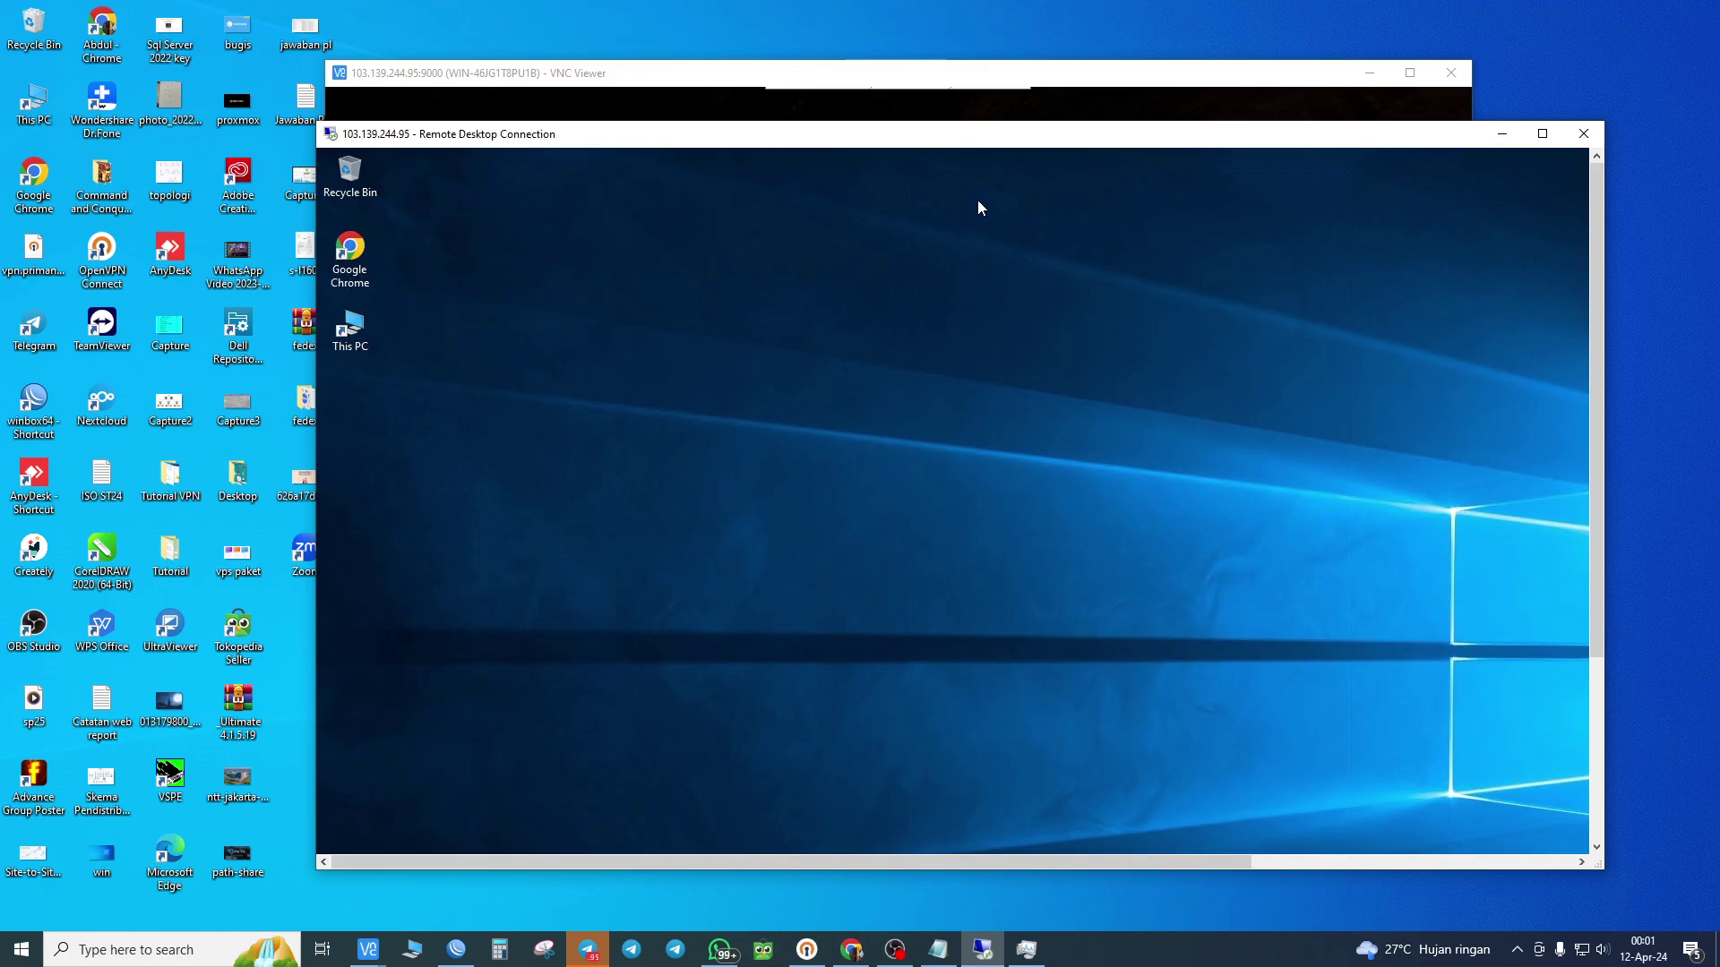
{"action": "left_click_drag", "start_coordinate": [1104, 79], "coordinate": [969, 56]}
{"action": "left_click", "coordinate": [1393, 278]}
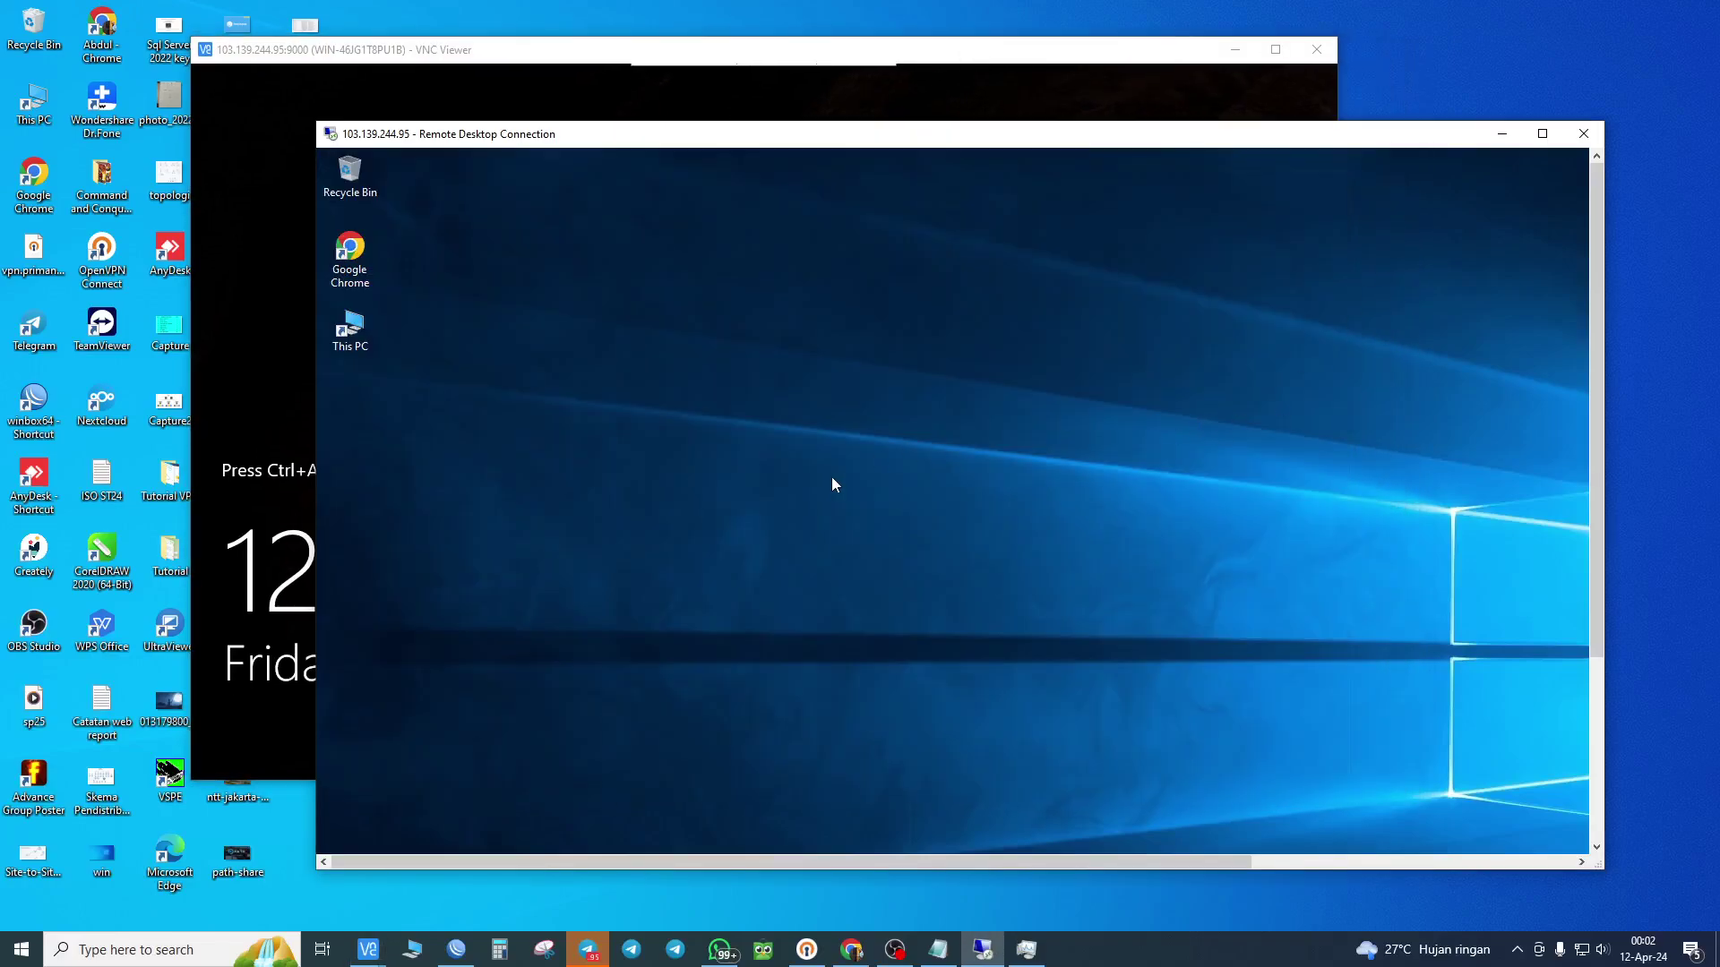
- Open Server Manager on the remote server and move its window clear of the desktop icons
{"action": "left_click_drag", "start_coordinate": [1599, 279], "coordinate": [1598, 426]}
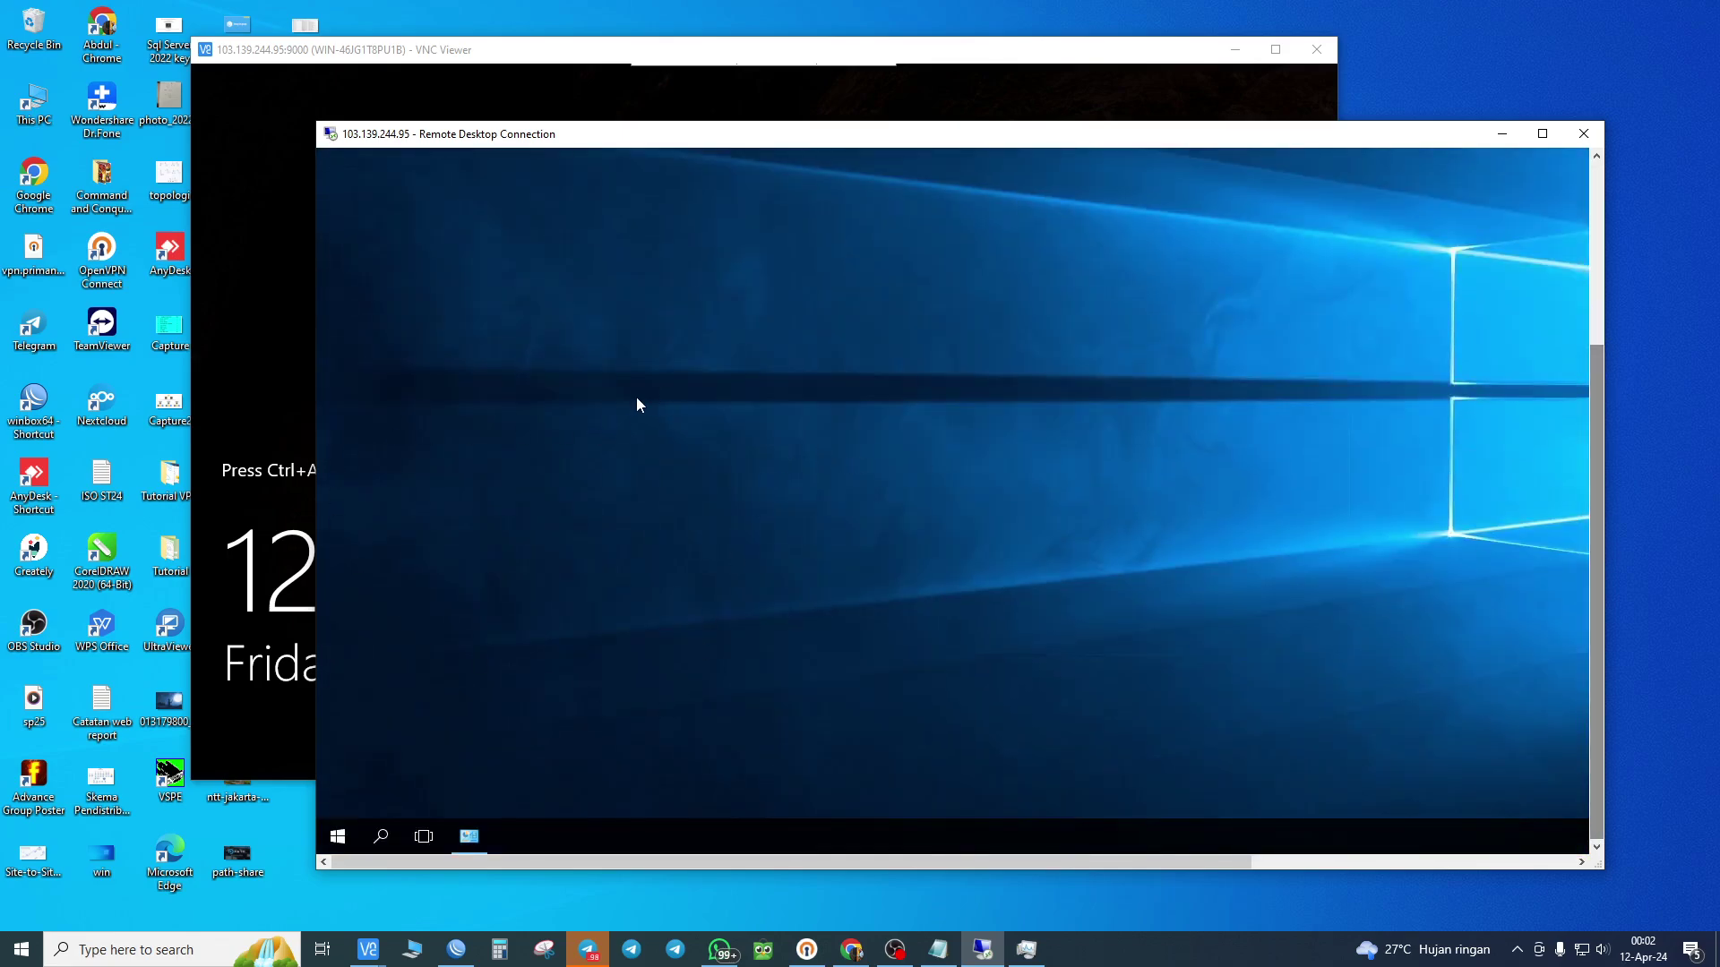
{"action": "left_click", "coordinate": [1598, 215]}
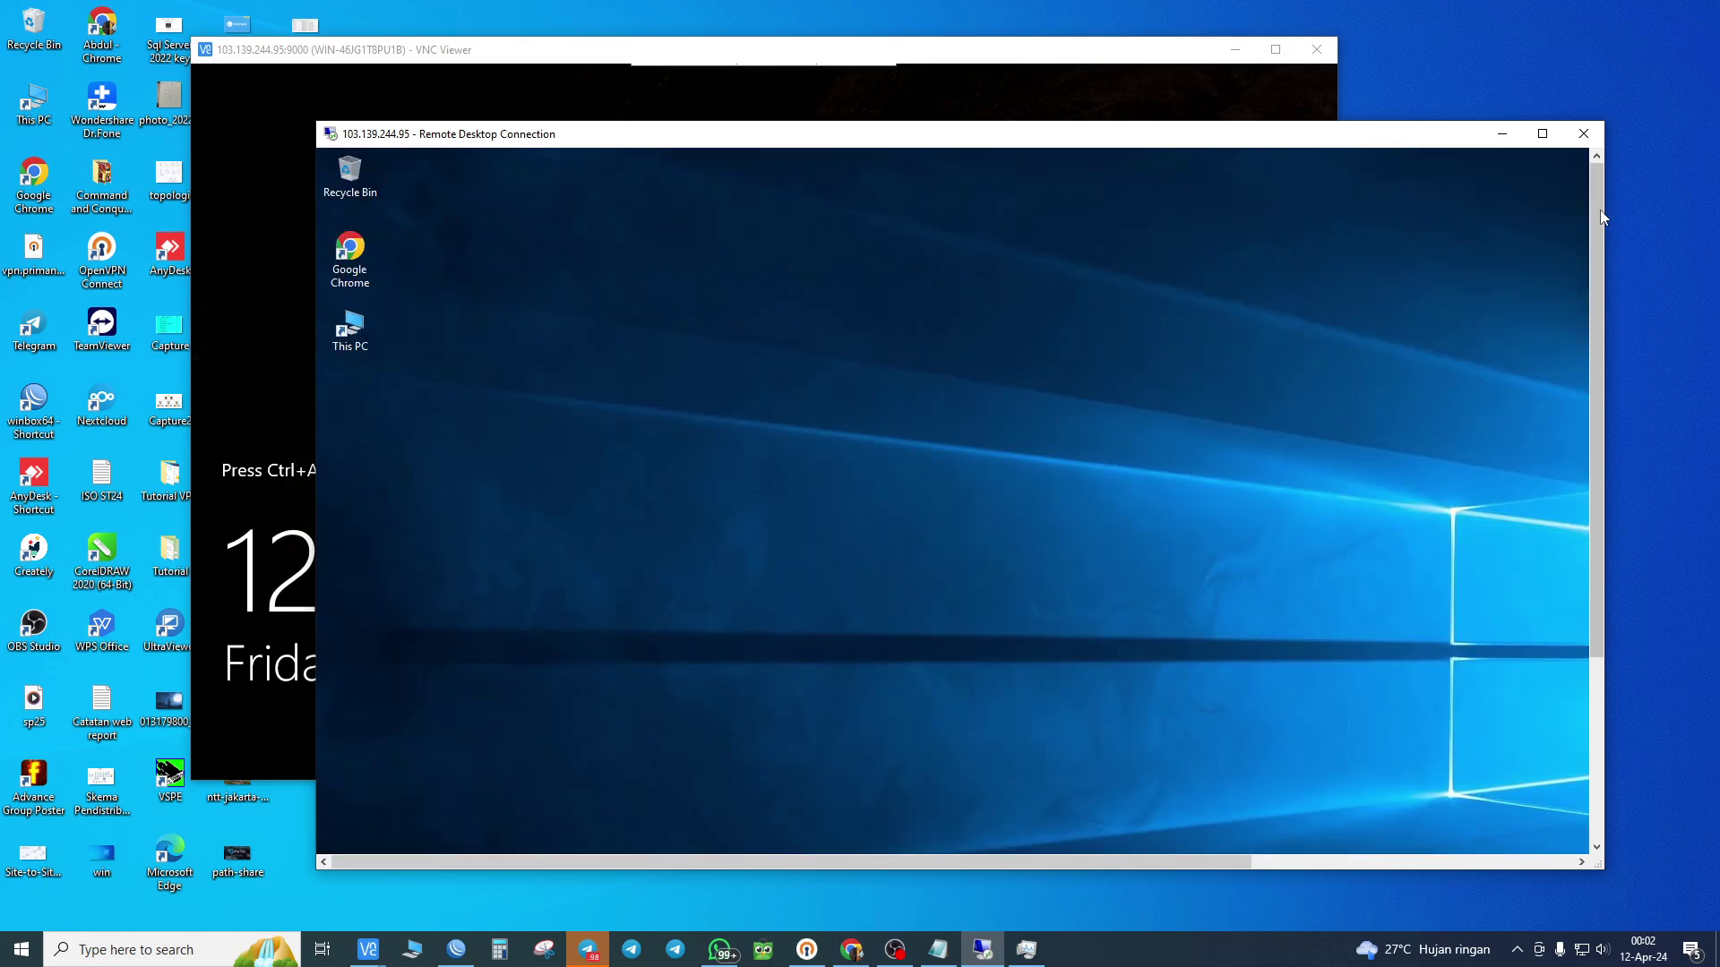
{"action": "left_click_drag", "start_coordinate": [1600, 217], "coordinate": [1593, 173]}
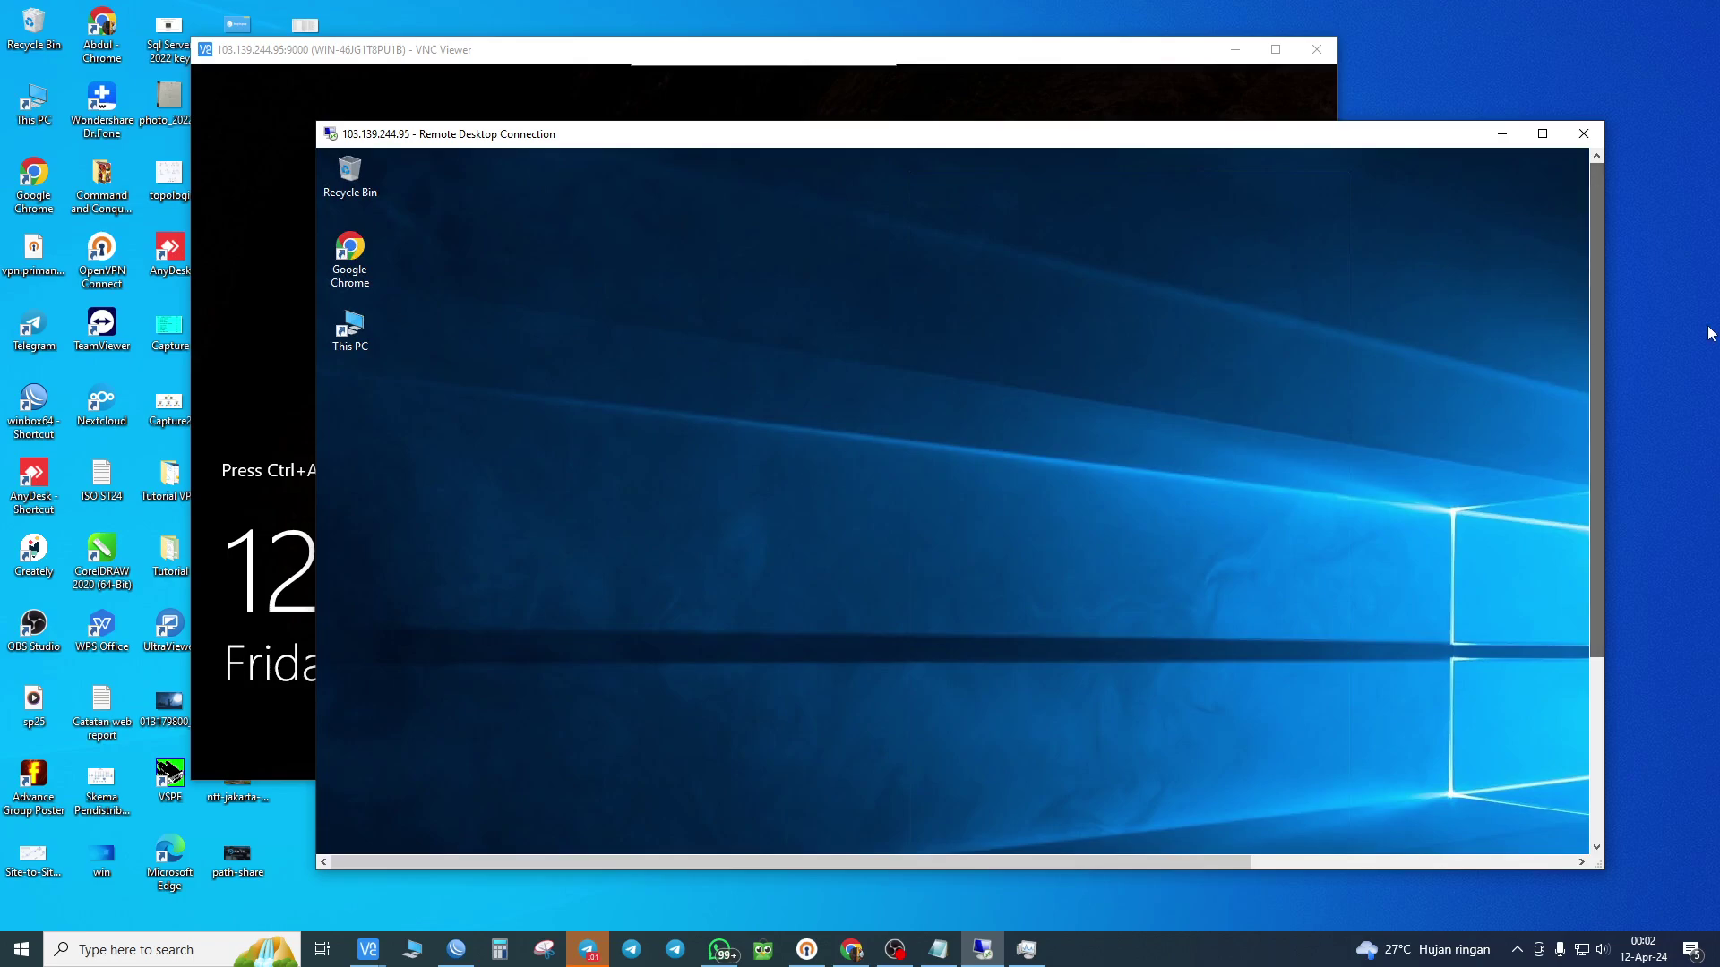
{"action": "left_click_drag", "start_coordinate": [1593, 245], "coordinate": [1607, 535]}
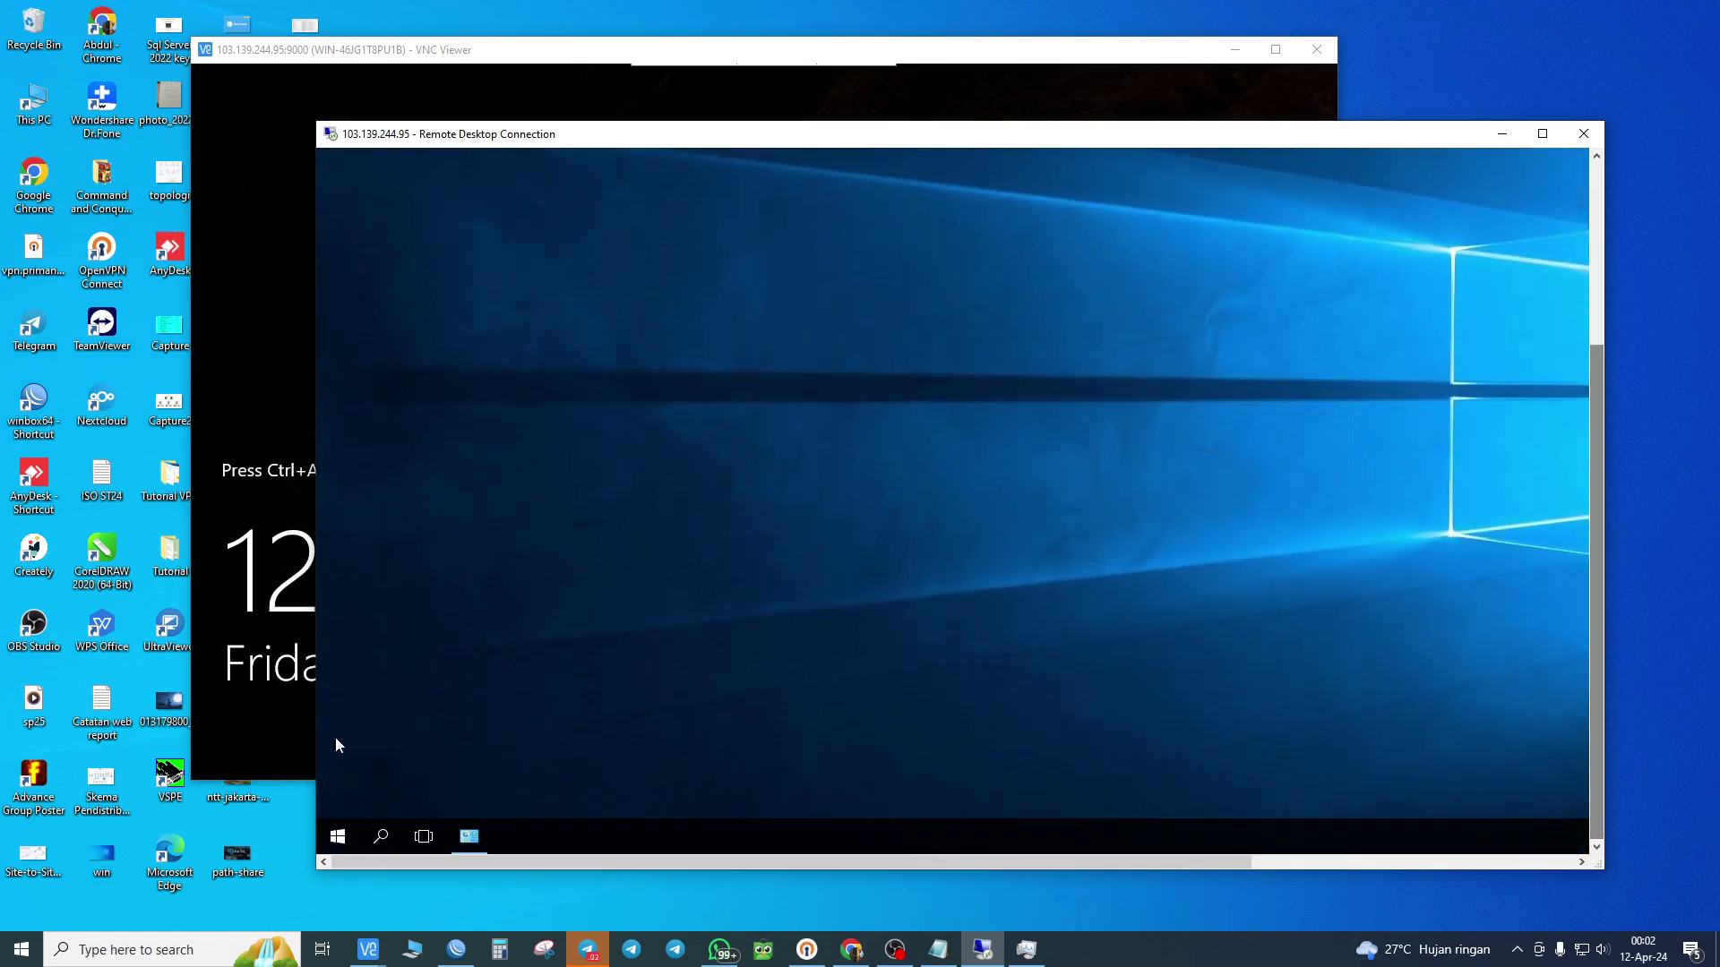
{"action": "left_click", "coordinate": [338, 836]}
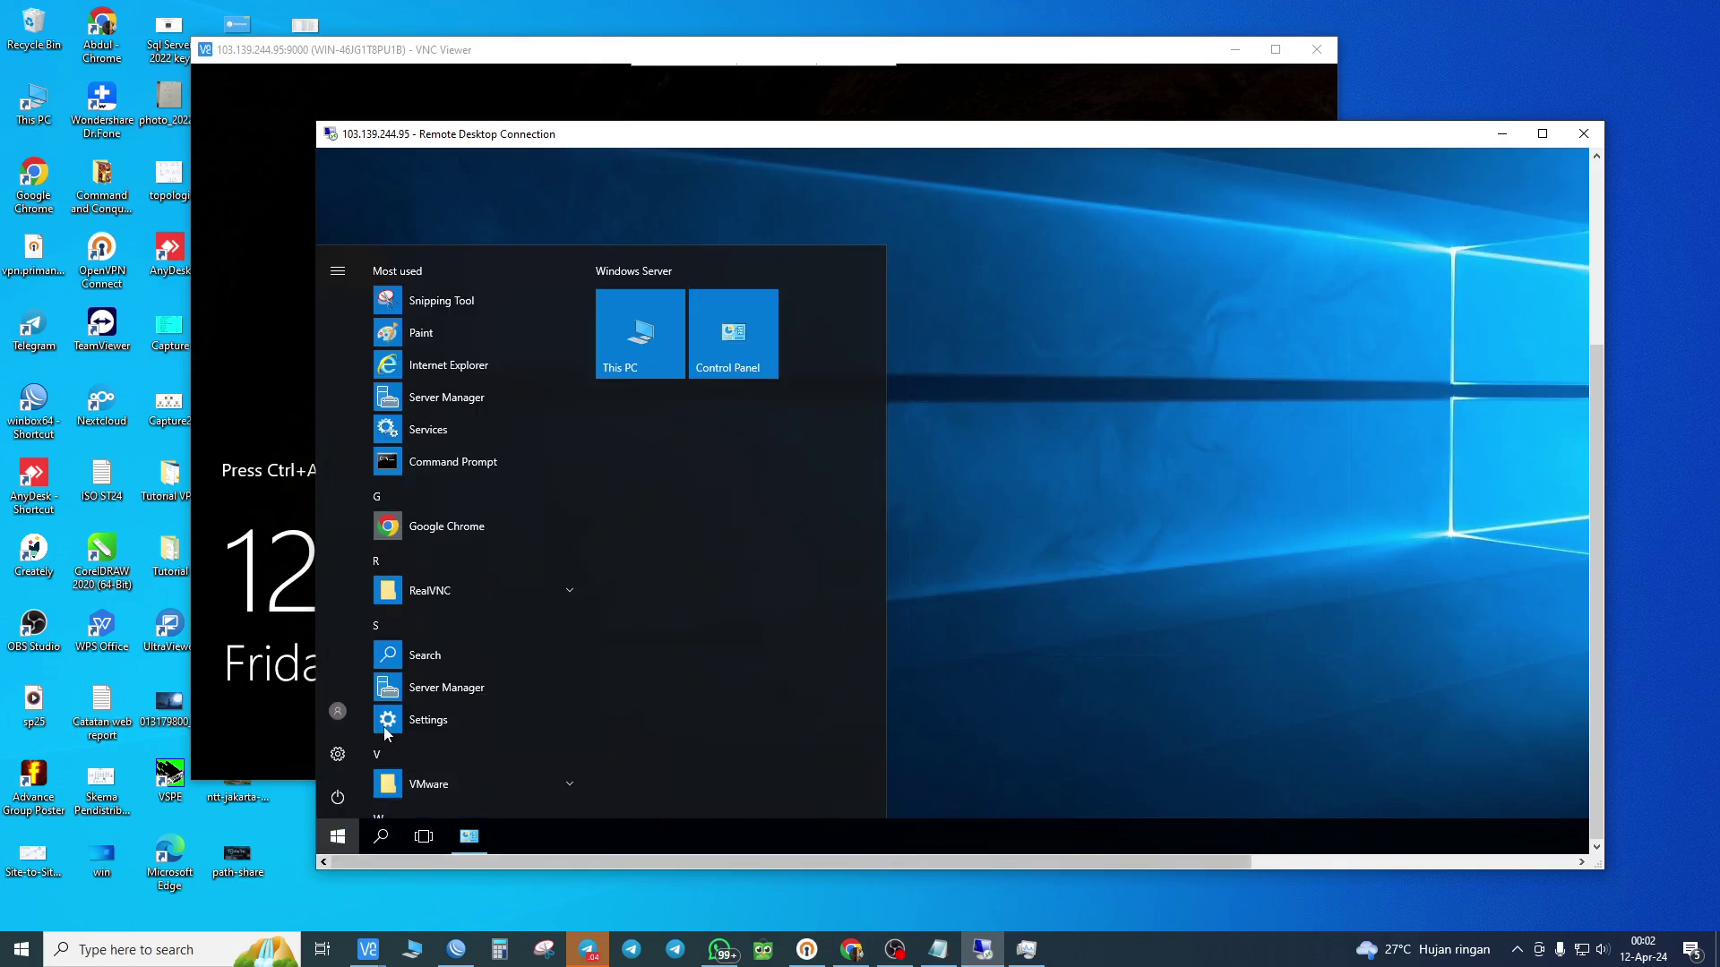
{"action": "left_click", "coordinate": [484, 400]}
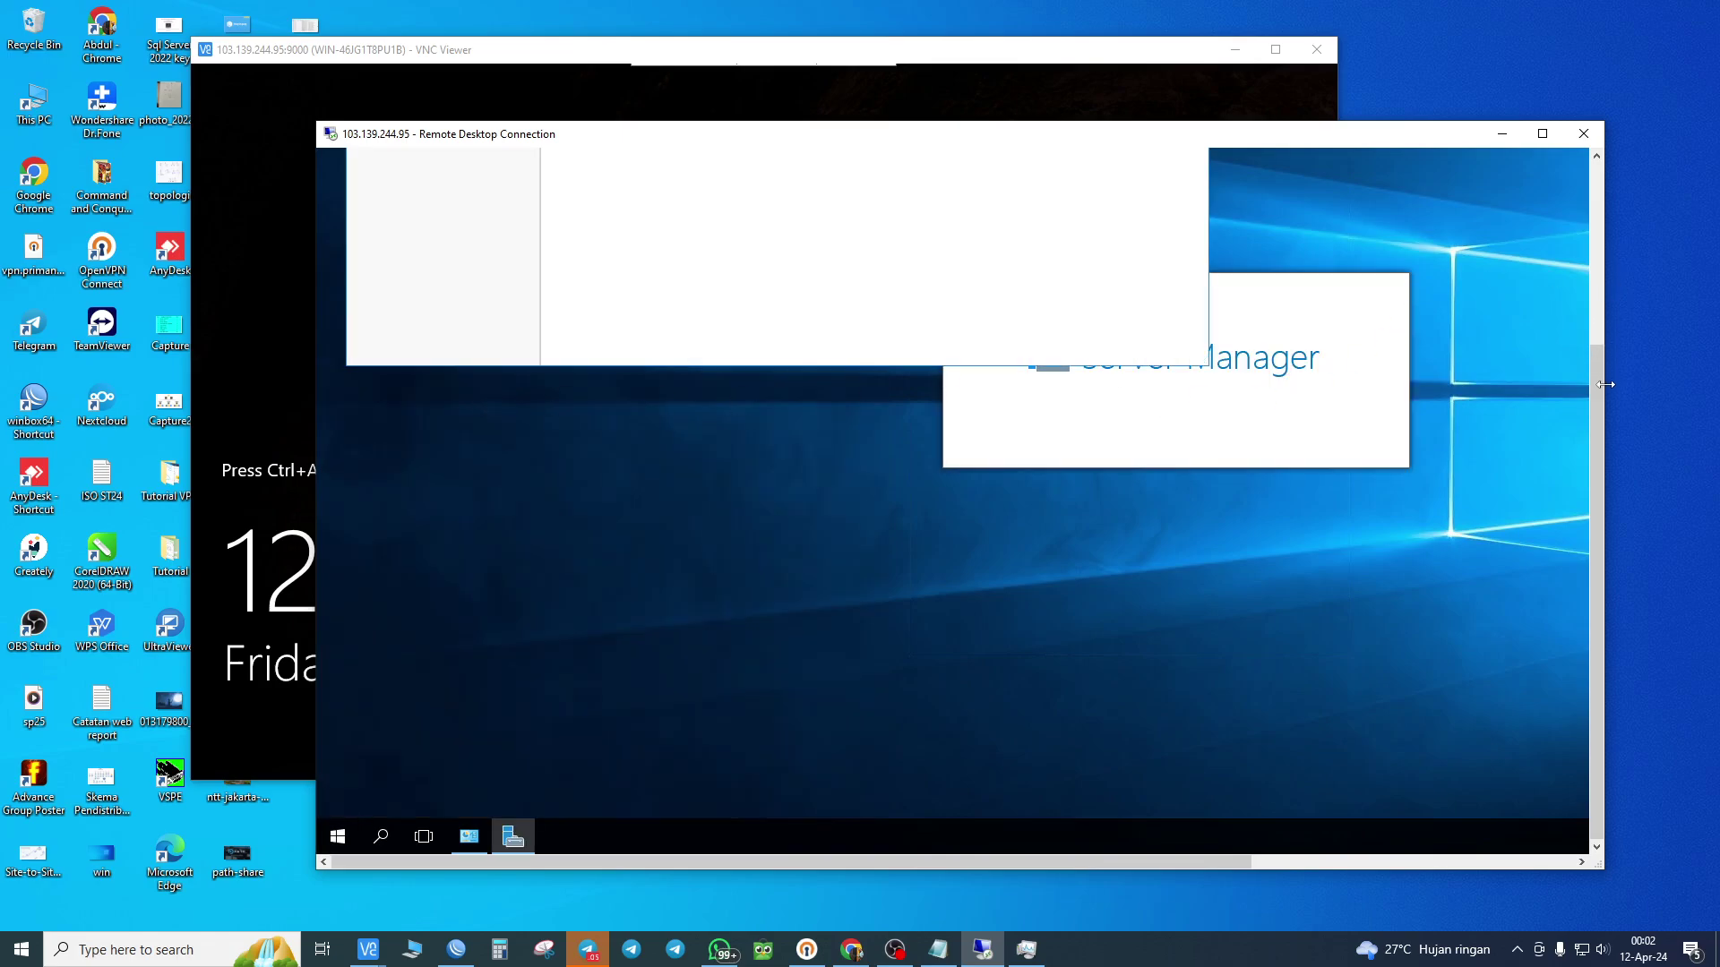
{"action": "left_click_drag", "start_coordinate": [1599, 387], "coordinate": [1599, 204]}
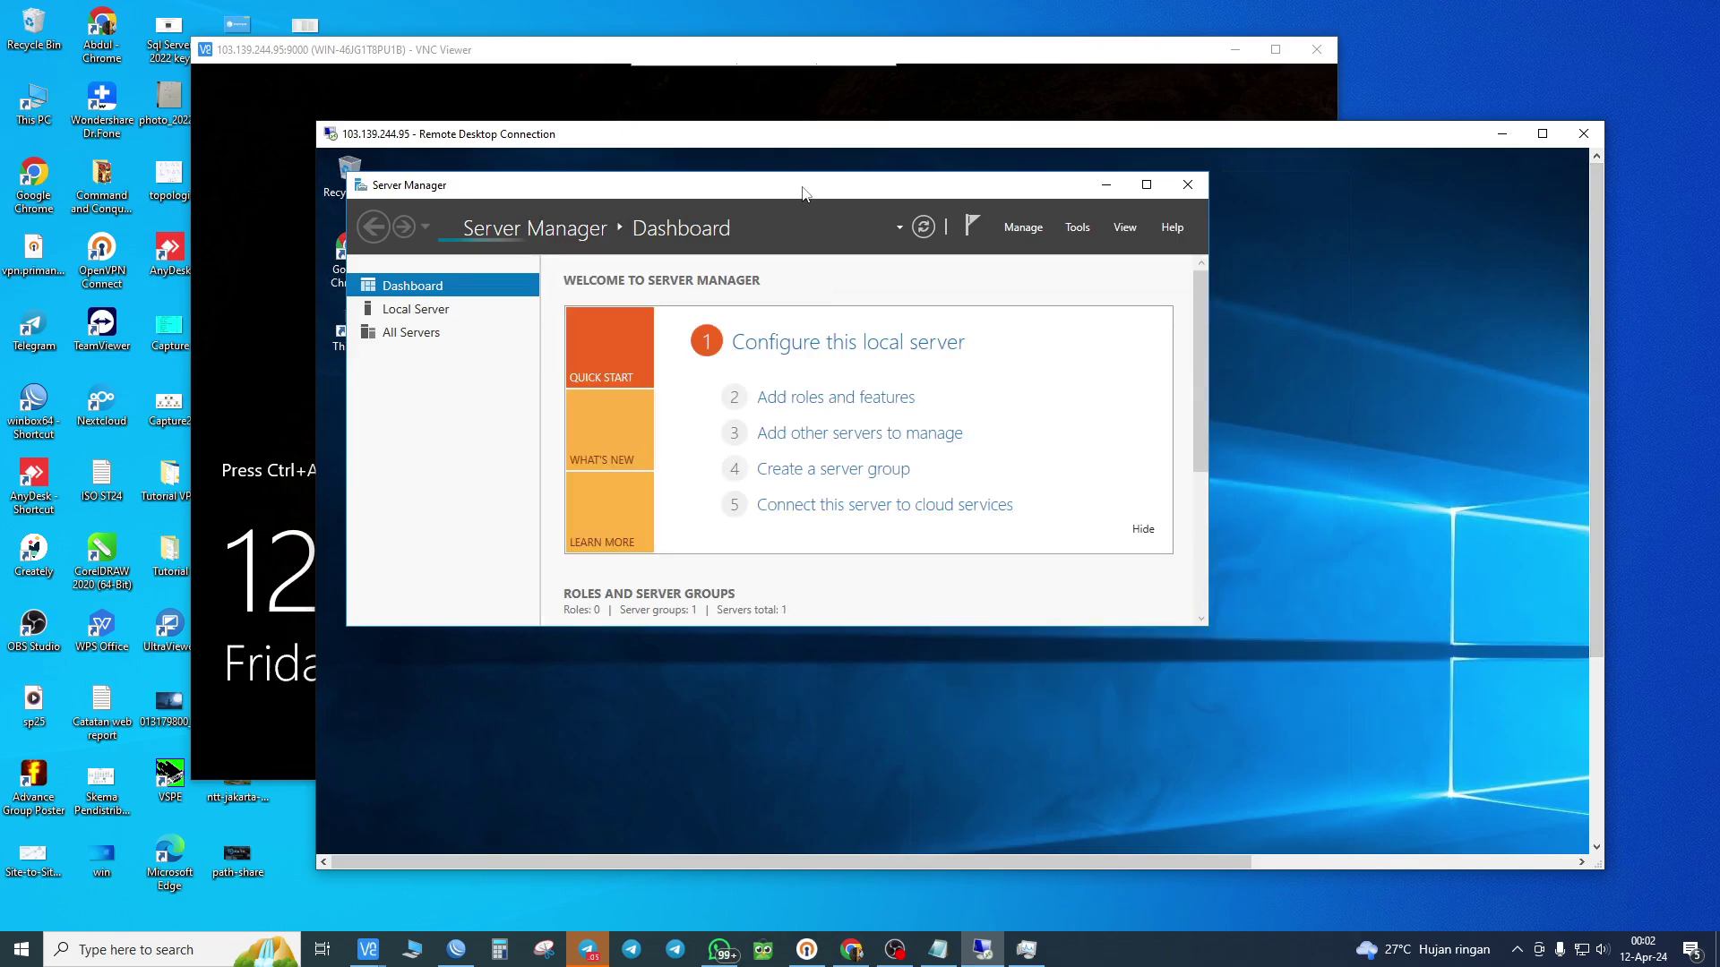
{"action": "left_click_drag", "start_coordinate": [803, 195], "coordinate": [885, 233]}
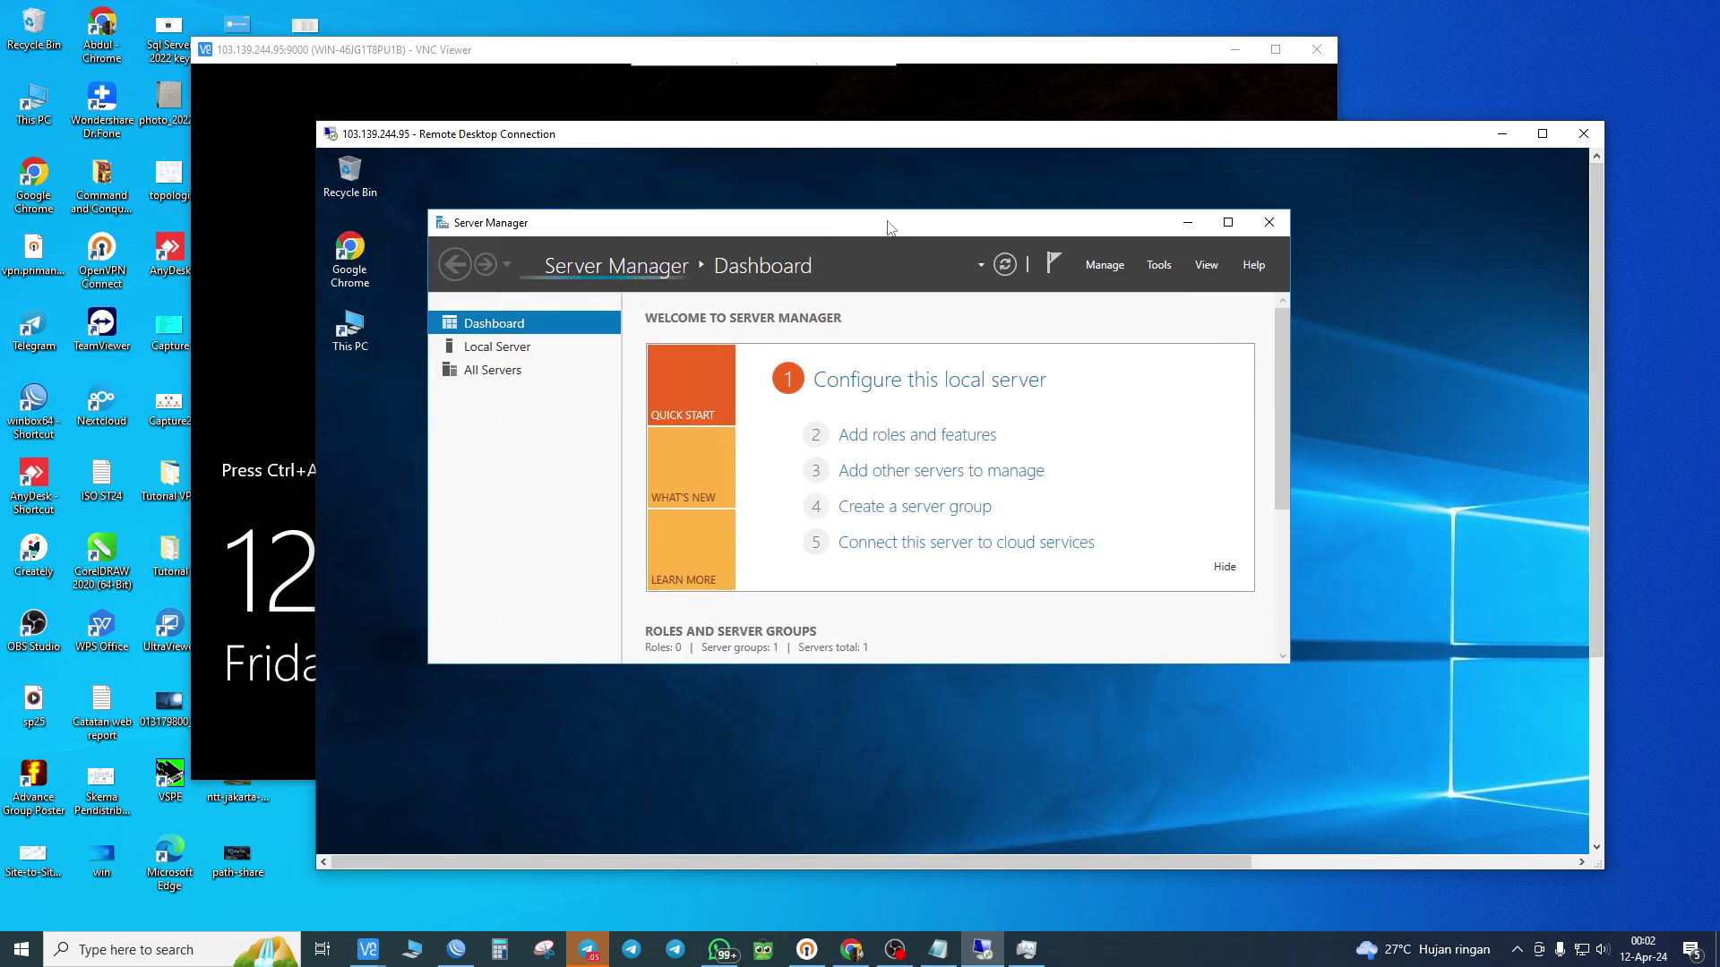
- Review the local server's Remote Desktop settings in System Properties, and close the dialog and Server Manager
{"action": "left_click", "coordinate": [494, 350]}
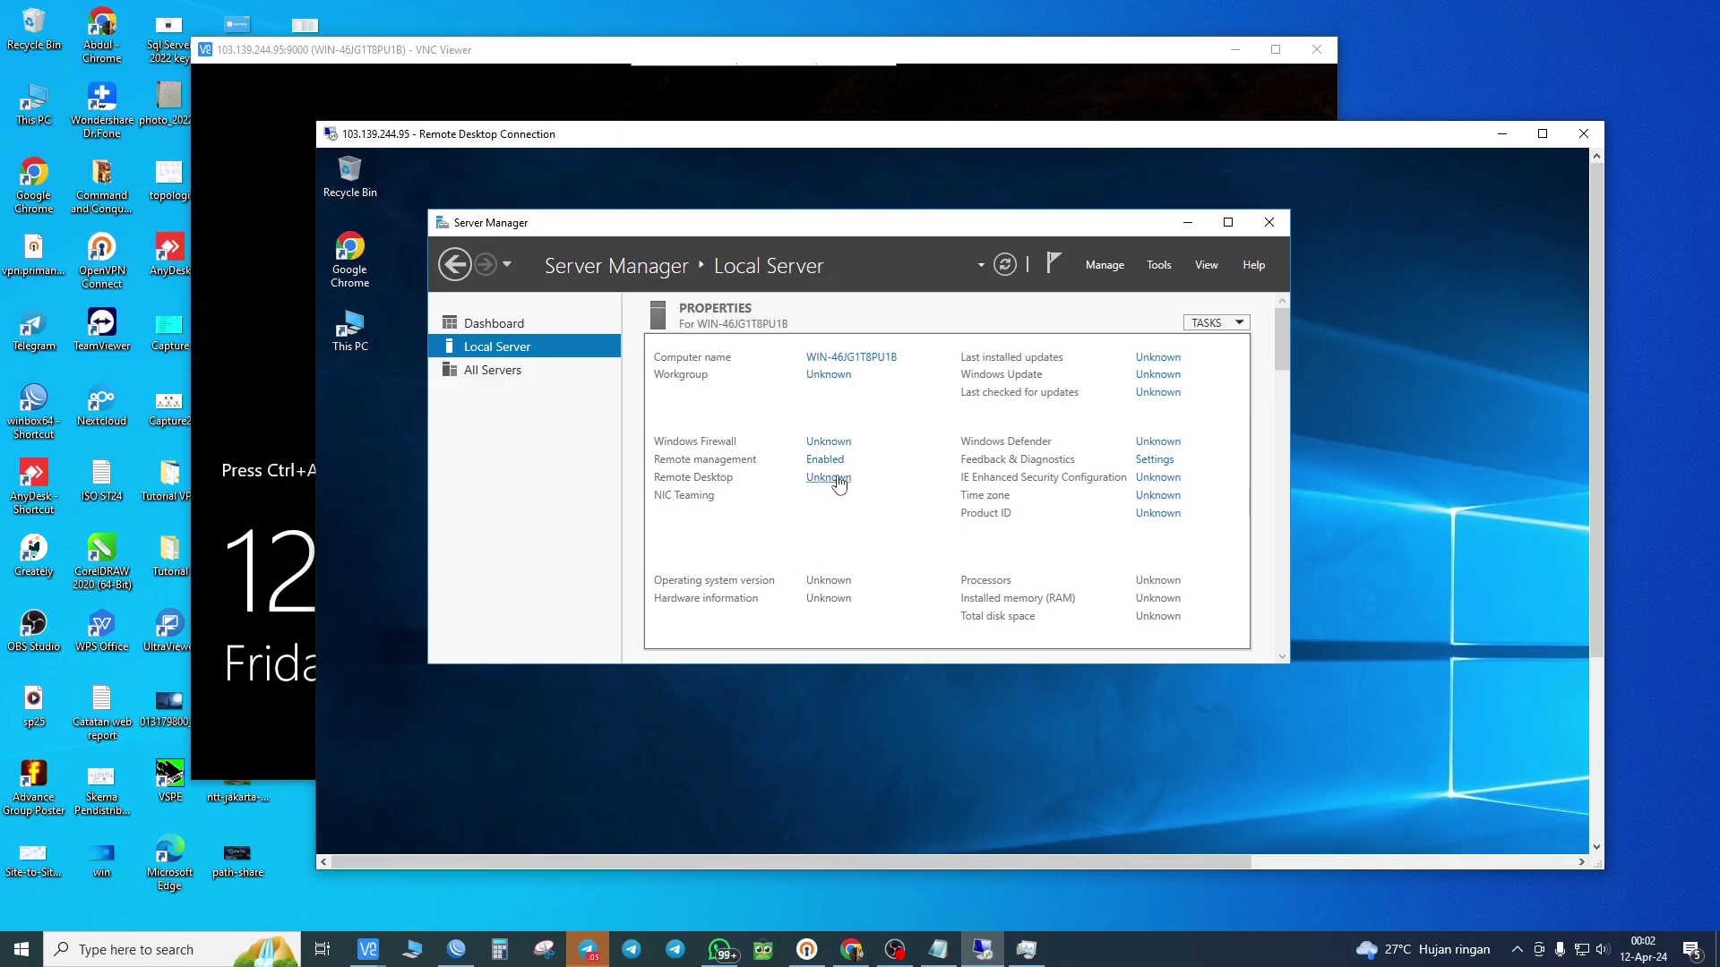
{"action": "left_click", "coordinate": [837, 479]}
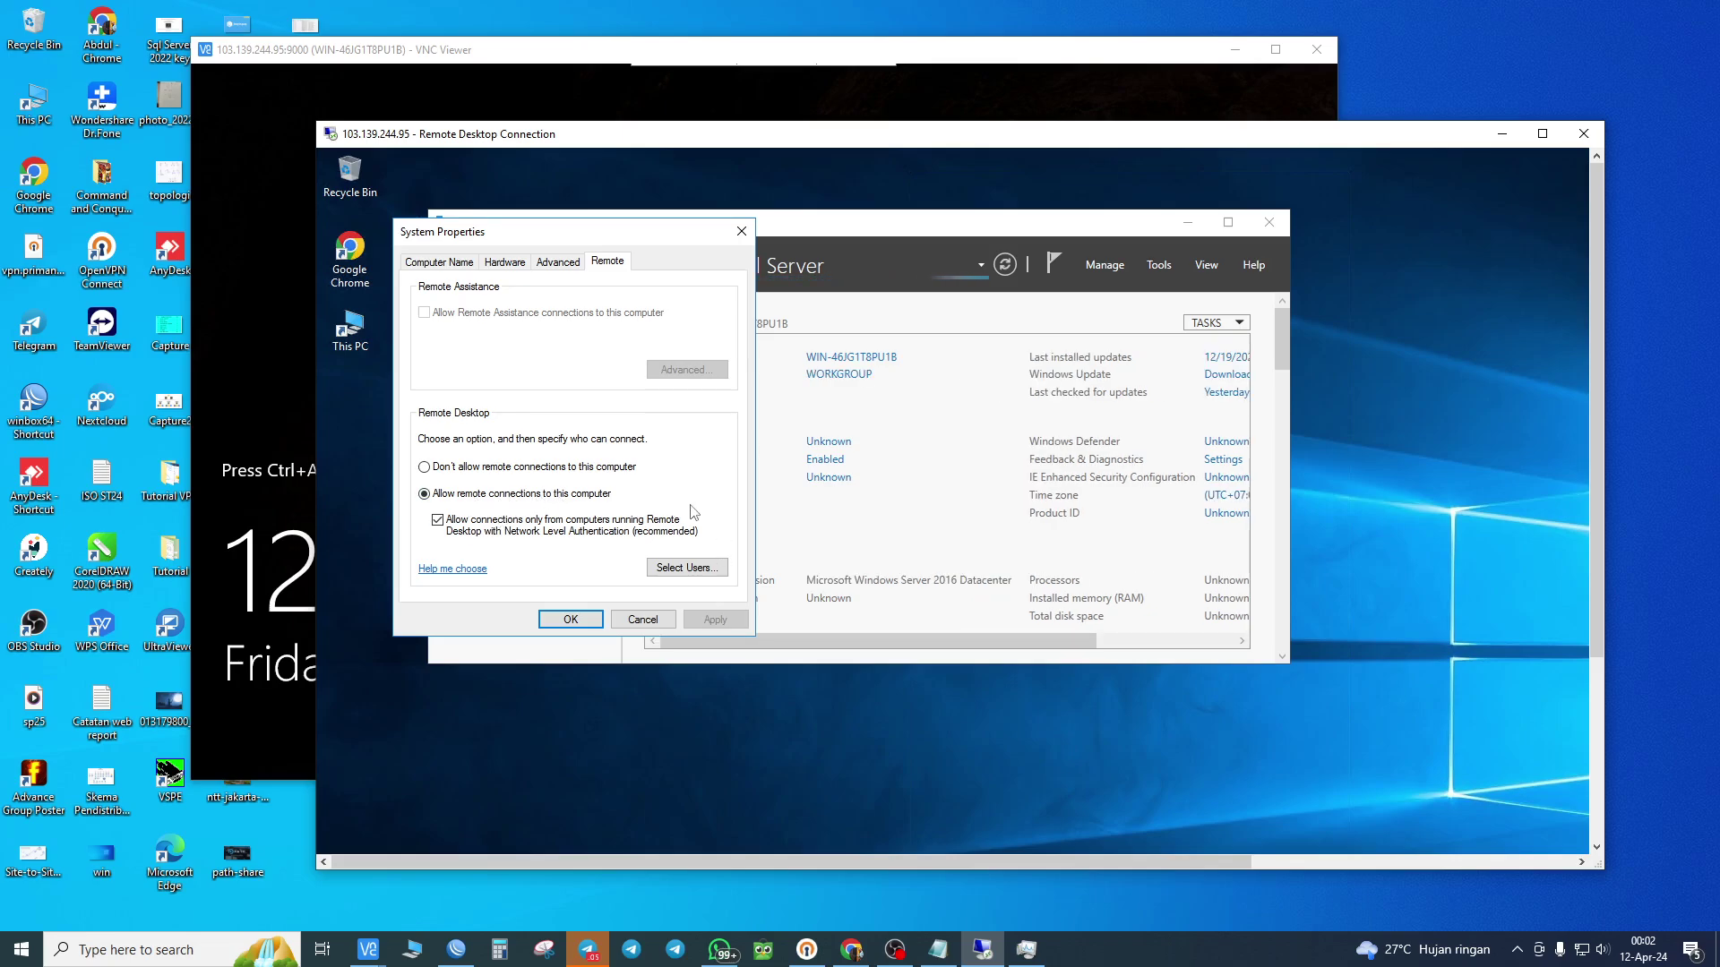
{"action": "left_click", "coordinate": [742, 231]}
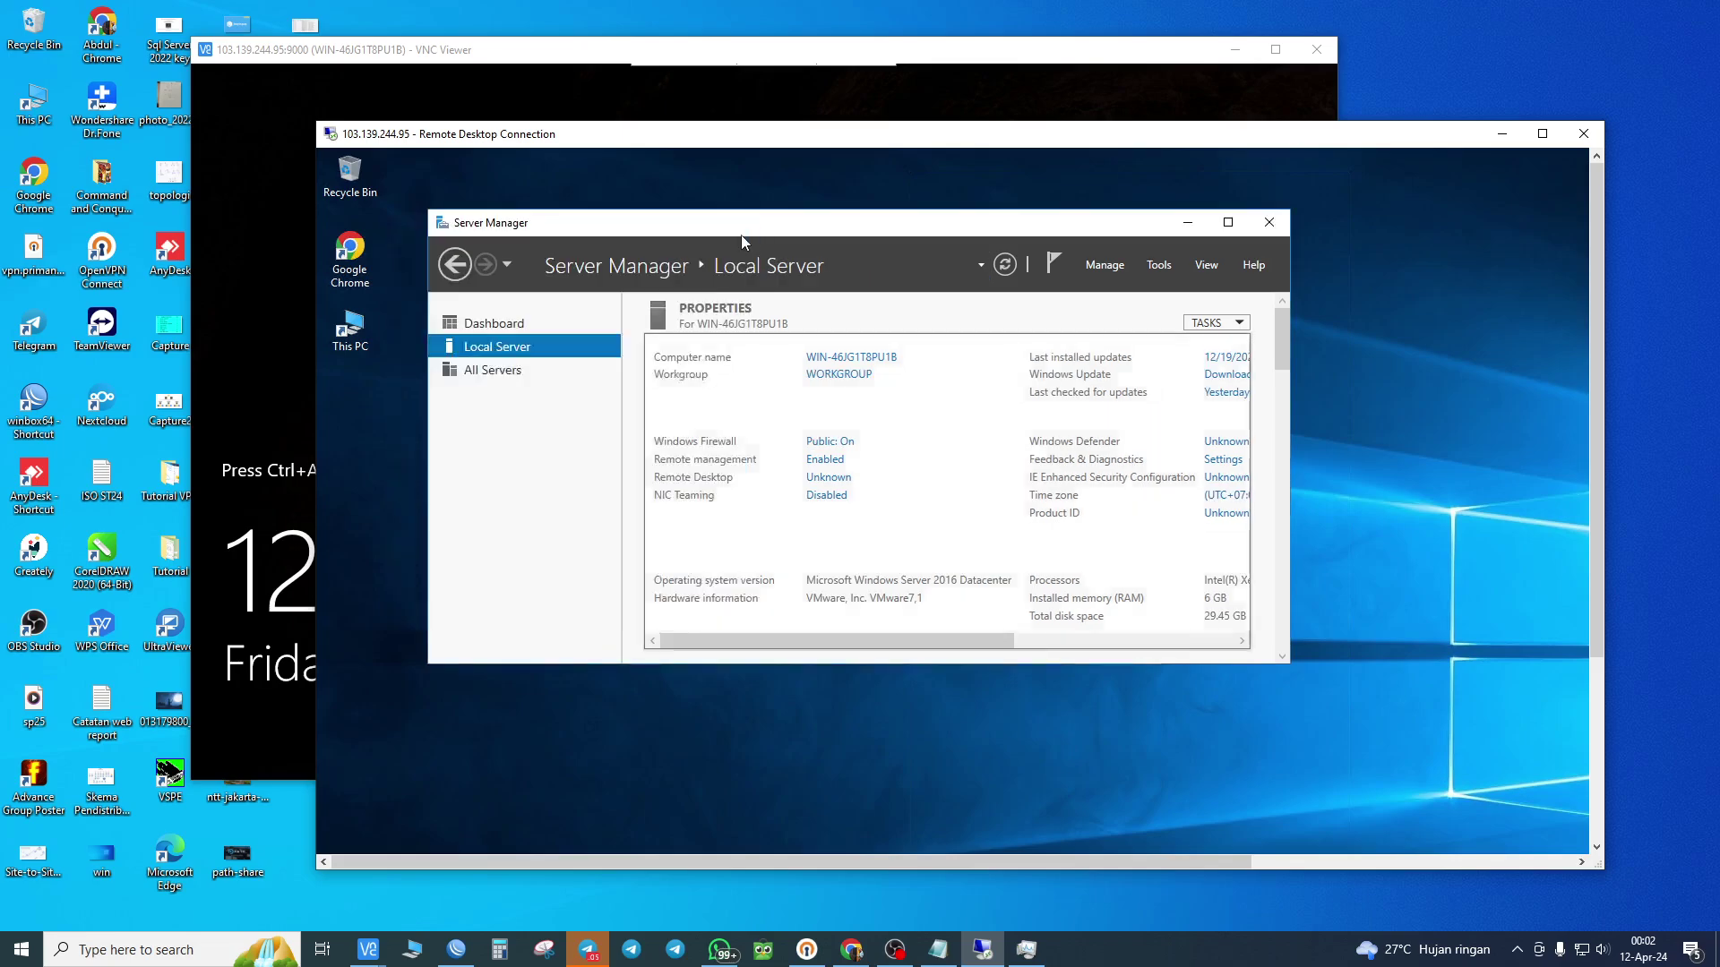
{"action": "left_click", "coordinate": [1278, 222]}
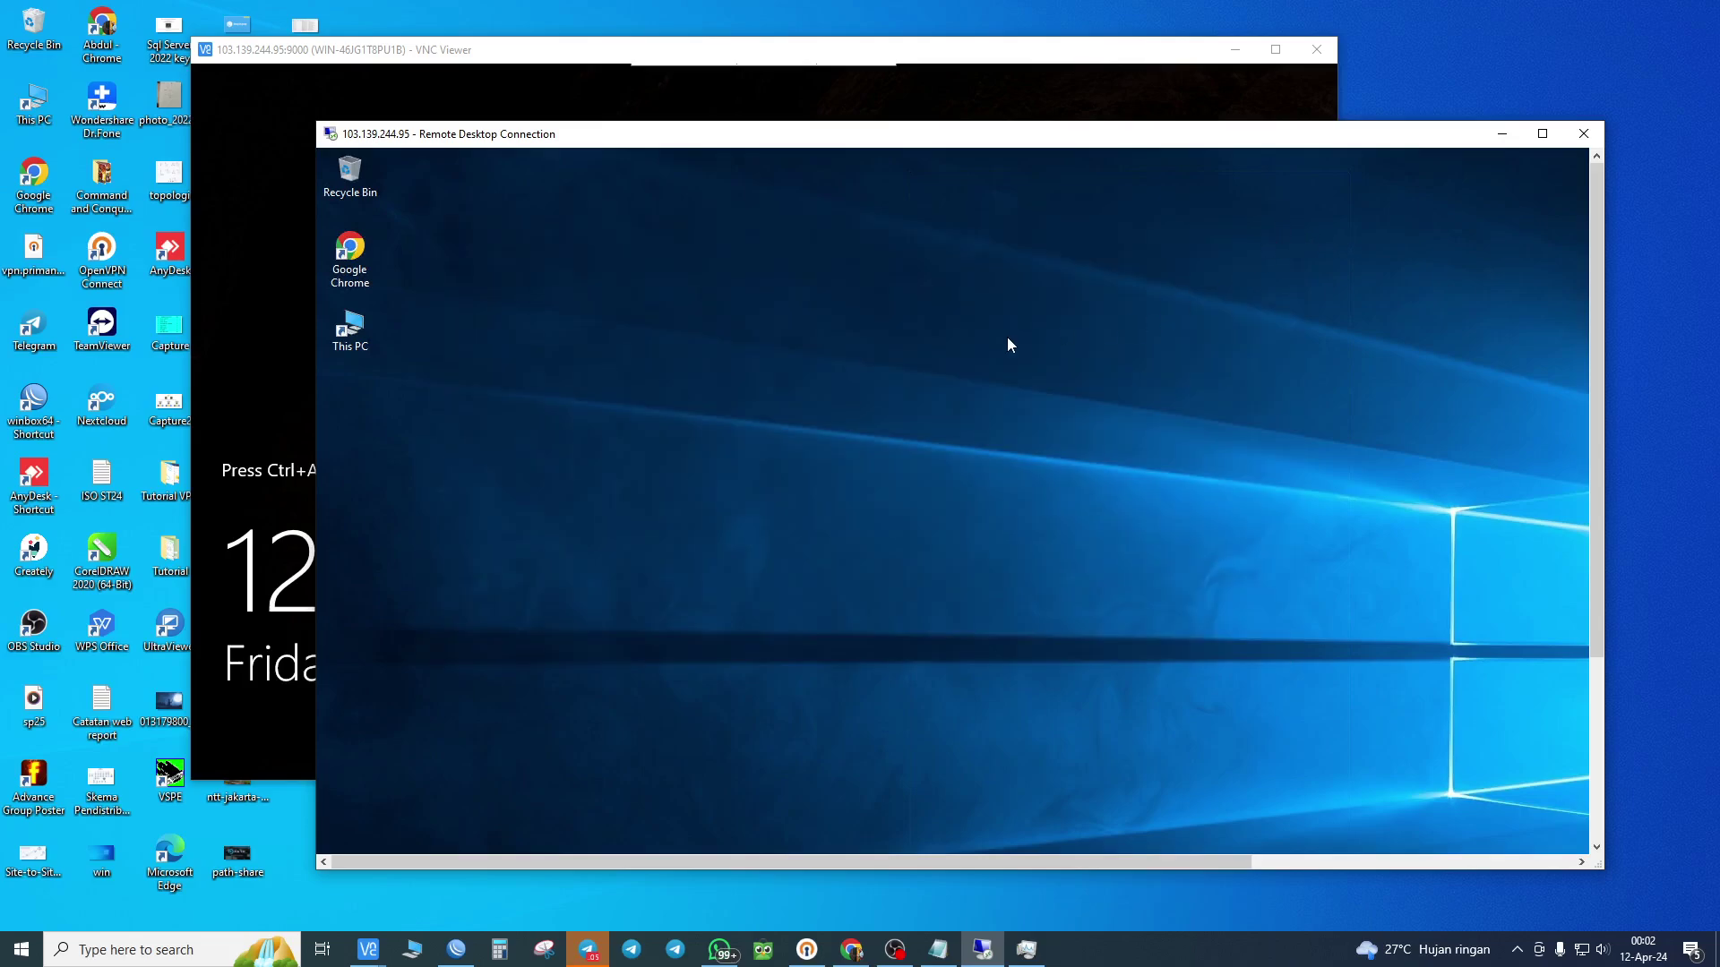